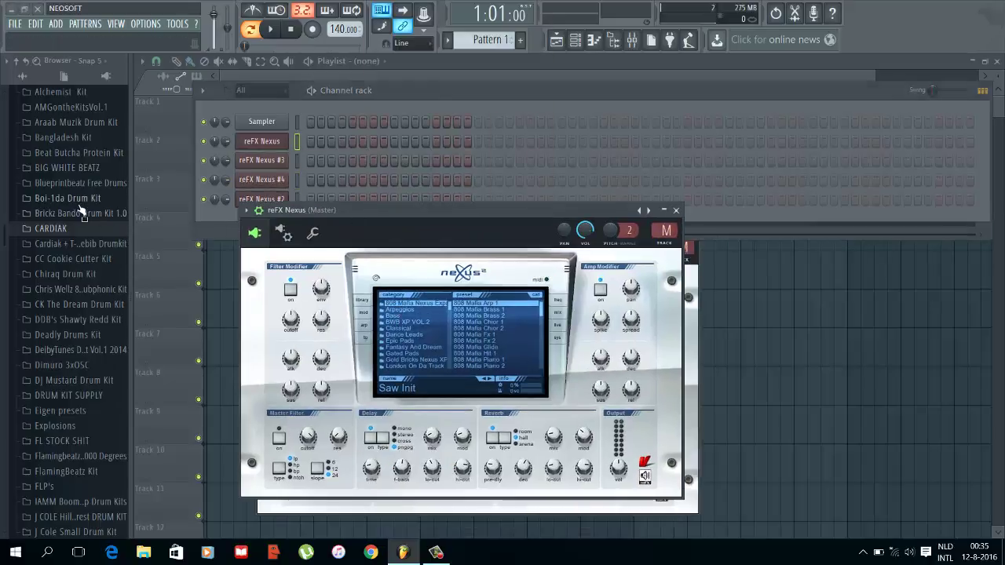
# Step: Add the 808 1 (Zaytoven) sample from the Young Kico sound kit's 02 808s folder as a new channel
pyautogui.moveTo(3, 238); pyautogui.dragTo(0, 511)
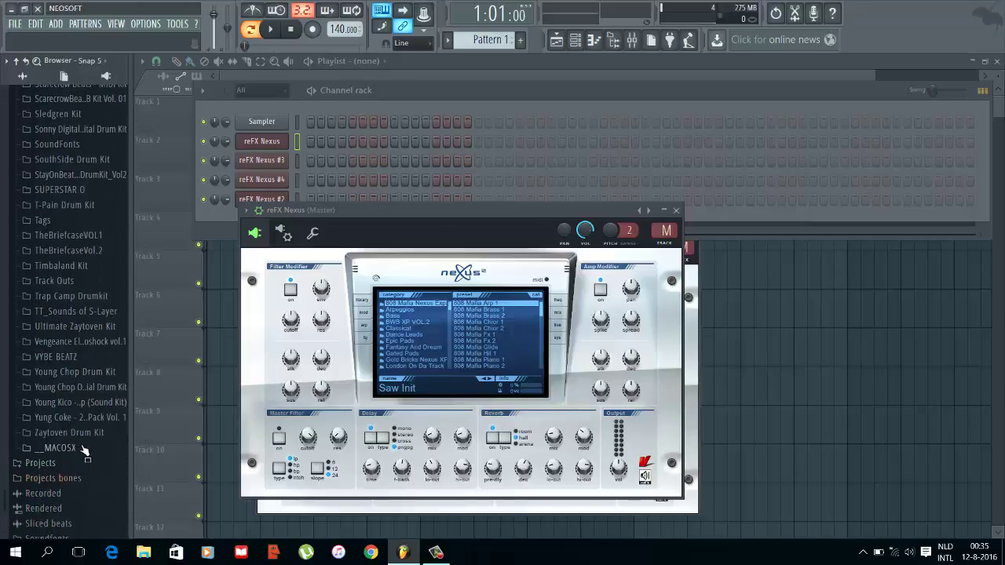
pyautogui.click(80, 408)
pyautogui.click(74, 410)
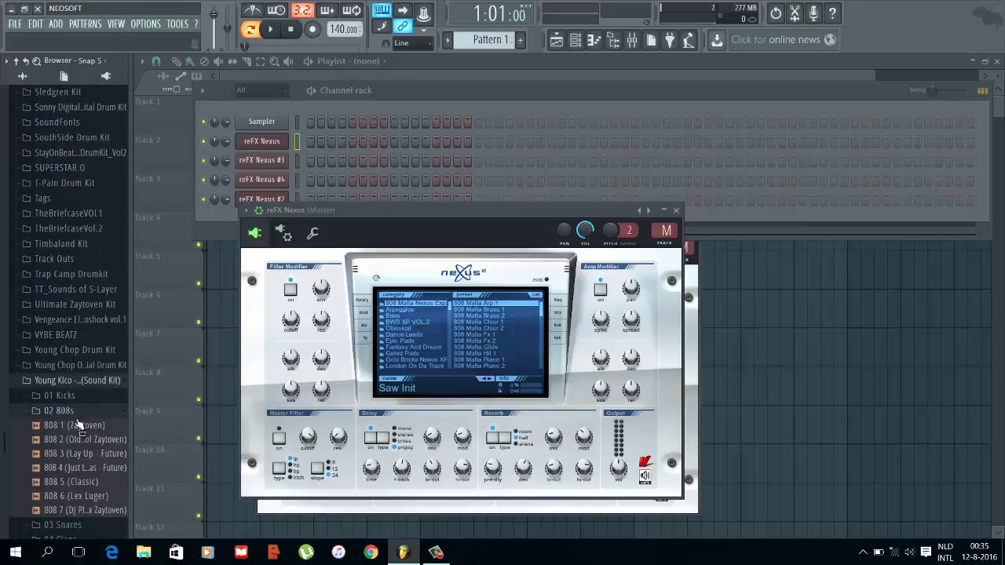
pyautogui.click(80, 425)
pyautogui.click(81, 441)
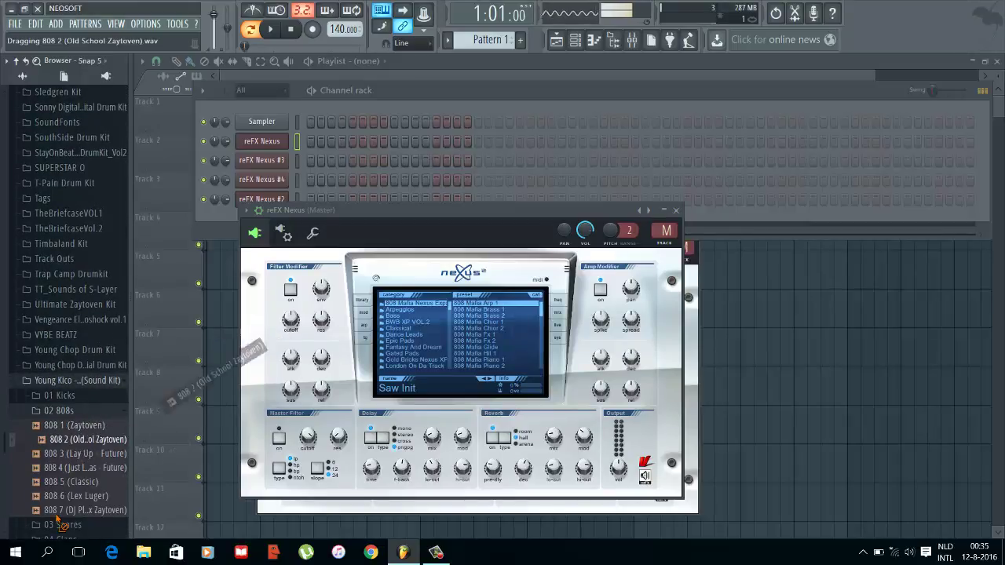
pyautogui.moveTo(86, 426); pyautogui.dragTo(251, 120)
pyautogui.click(61, 411)
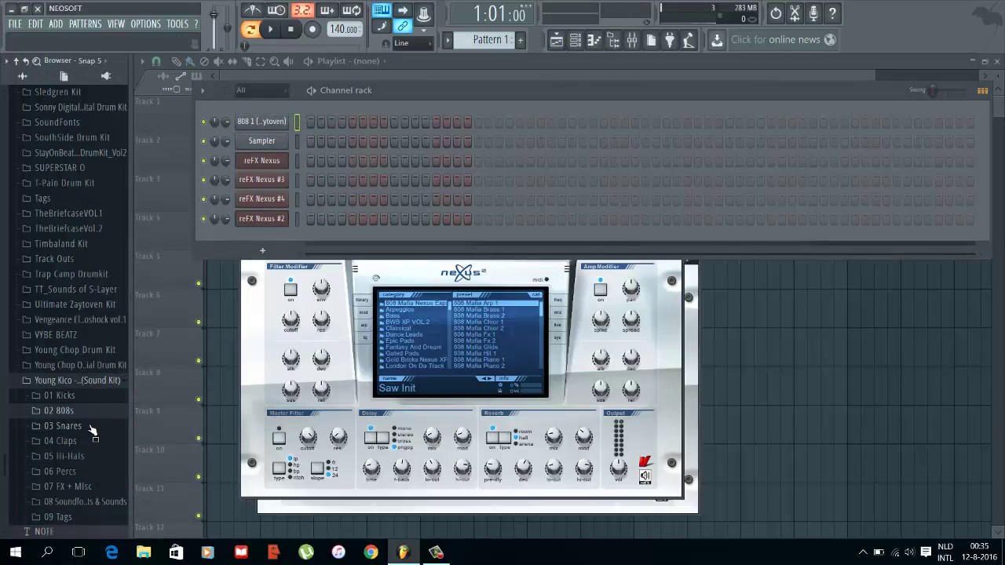
# Step: Add Clap 1 (Clean) from the kit's 04 Claps folder as a new channel
pyautogui.click(83, 455)
pyautogui.click(61, 431)
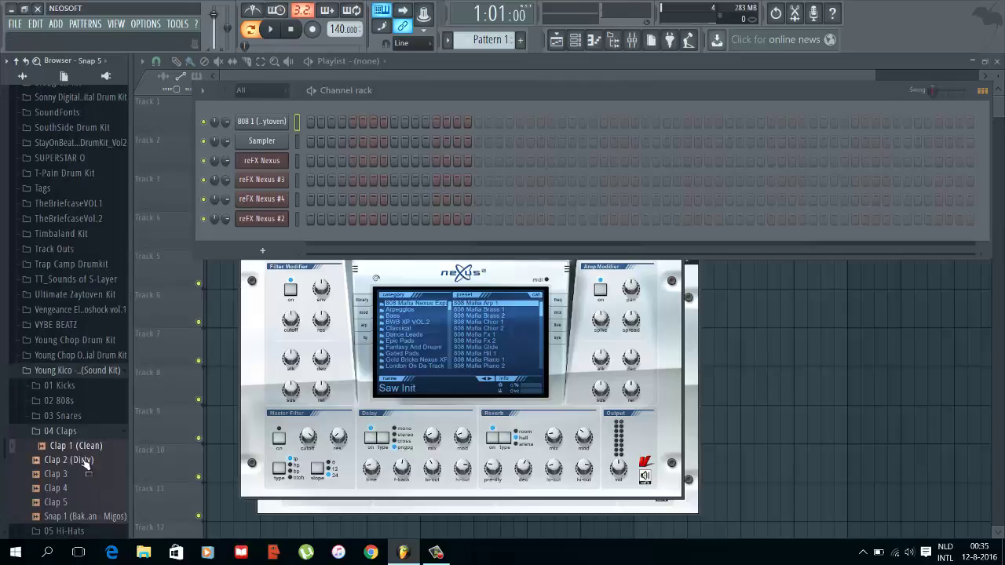
pyautogui.moveTo(79, 447); pyautogui.dragTo(290, 130)
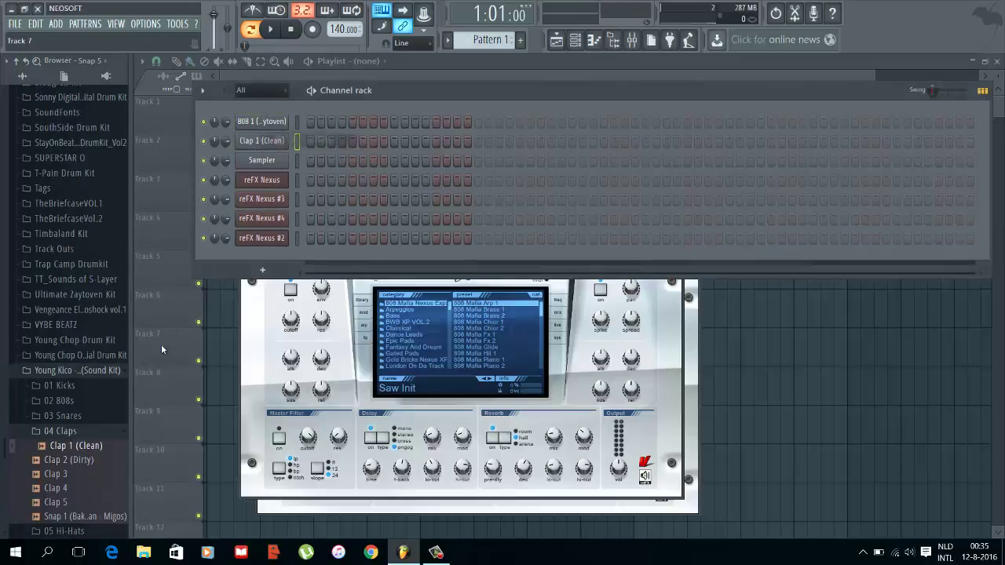
pyautogui.click(86, 431)
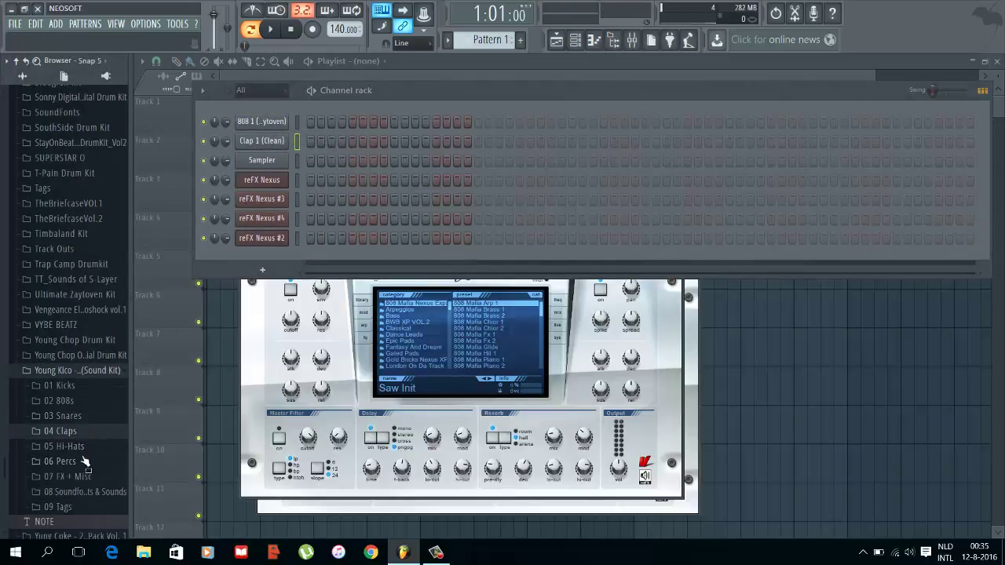
# Step: Preview the samples in the kit's 05 Hi-Hats folder and add Hi-Hat 3 as a new channel
pyautogui.click(78, 446)
pyautogui.click(82, 461)
pyautogui.click(83, 475)
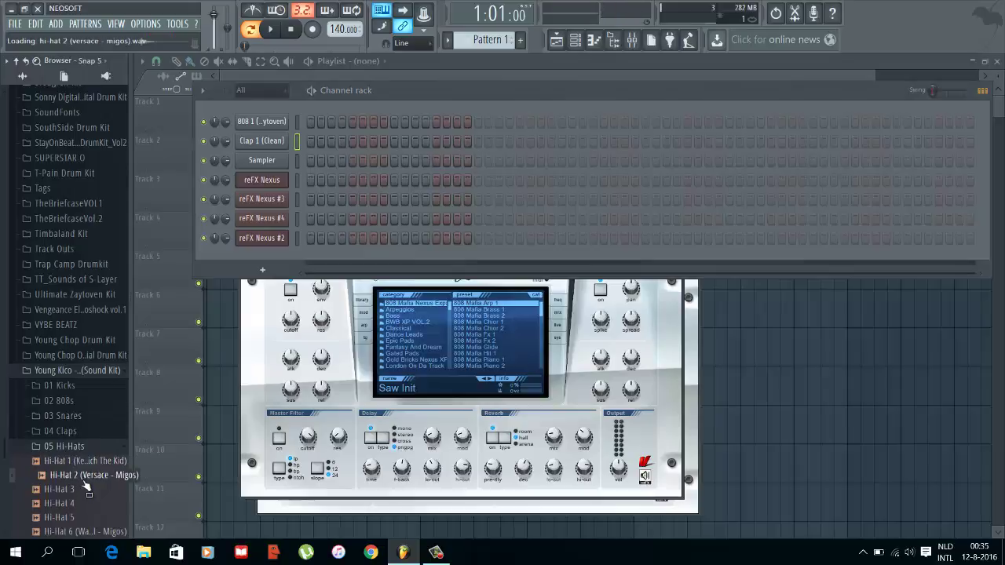
pyautogui.moveTo(79, 489); pyautogui.dragTo(284, 102)
pyautogui.click(61, 446)
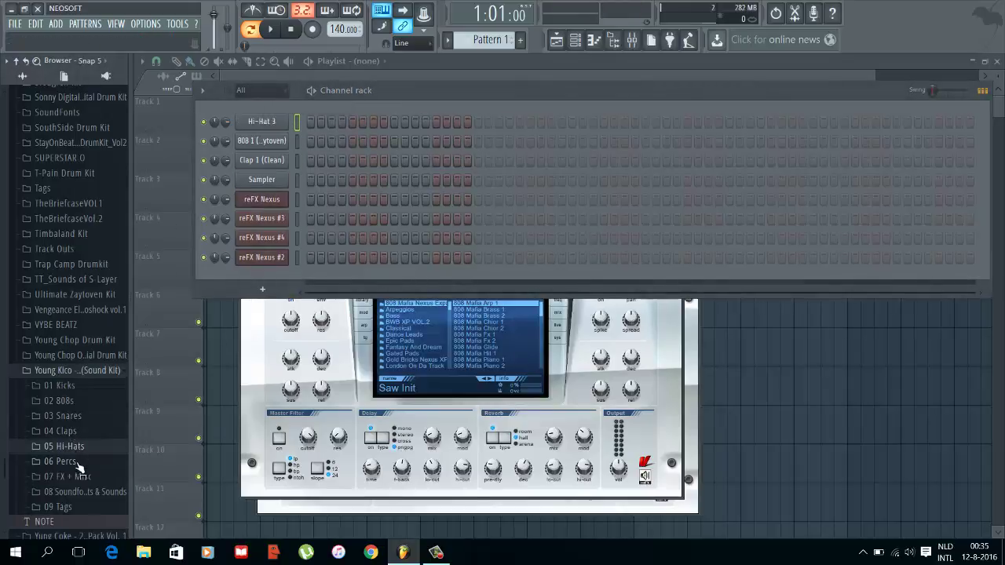
# Step: Preview rims and toms in the kit's 06 Percs folder and add Tom 2 as a new channel
pyautogui.click(73, 461)
pyautogui.click(70, 404)
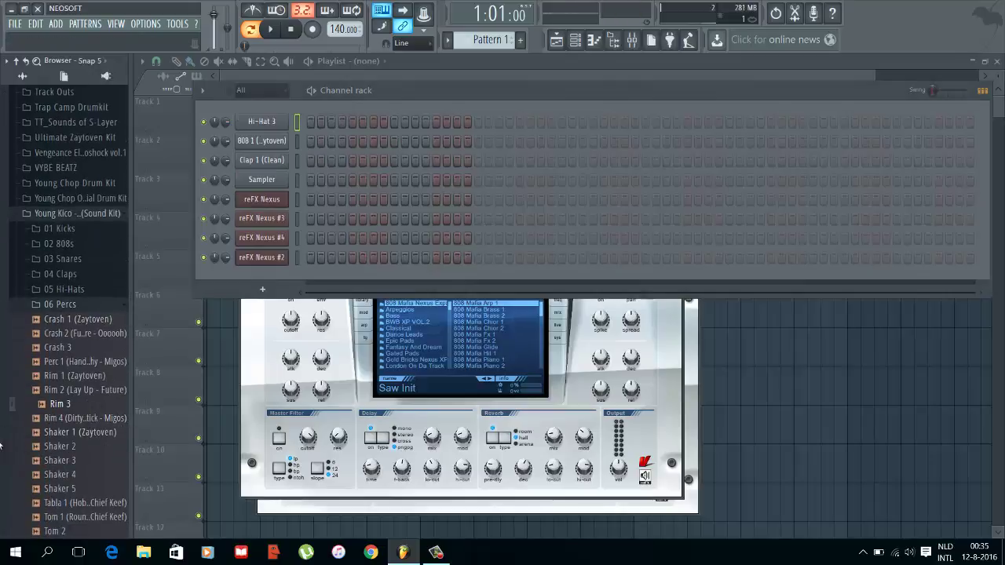
pyautogui.scroll(-2, 55, 471)
pyautogui.click(59, 483)
pyautogui.click(71, 496)
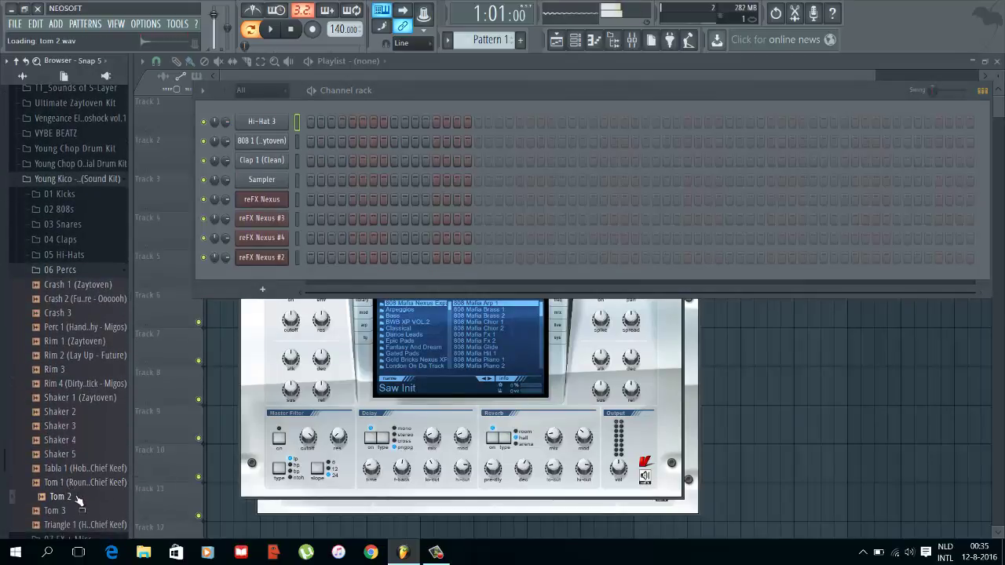
pyautogui.click(74, 510)
pyautogui.moveTo(59, 496); pyautogui.dragTo(278, 106)
# Step: Audition the Tom 2 channel at several pitches and set its root note to G#4
pyautogui.click(276, 124)
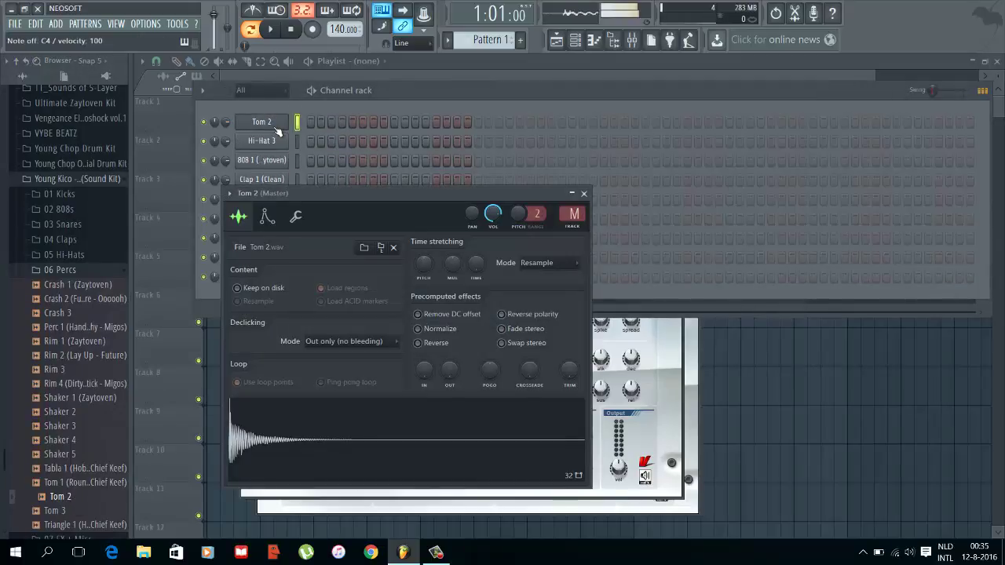
pyautogui.press('n')
pyautogui.press('b')
pyautogui.press('c')
pyautogui.press('c')
pyautogui.click(296, 216)
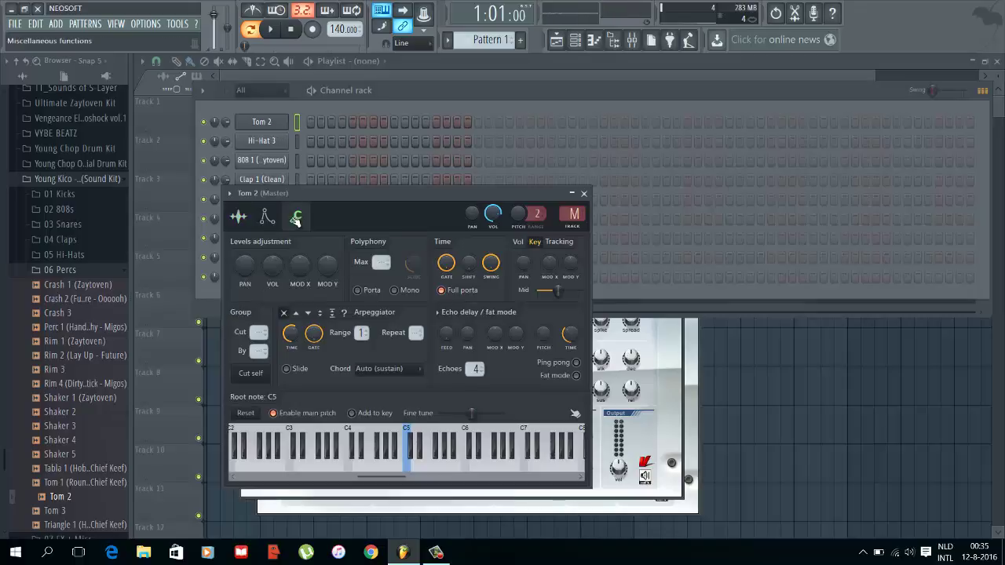
pyautogui.click(389, 434)
pyautogui.press('w')
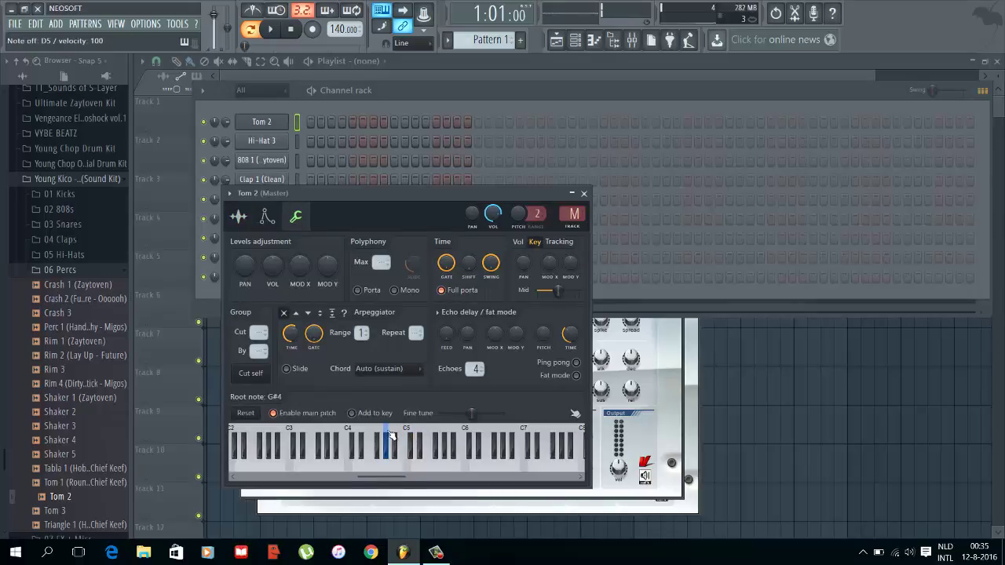
pyautogui.press('Escape')
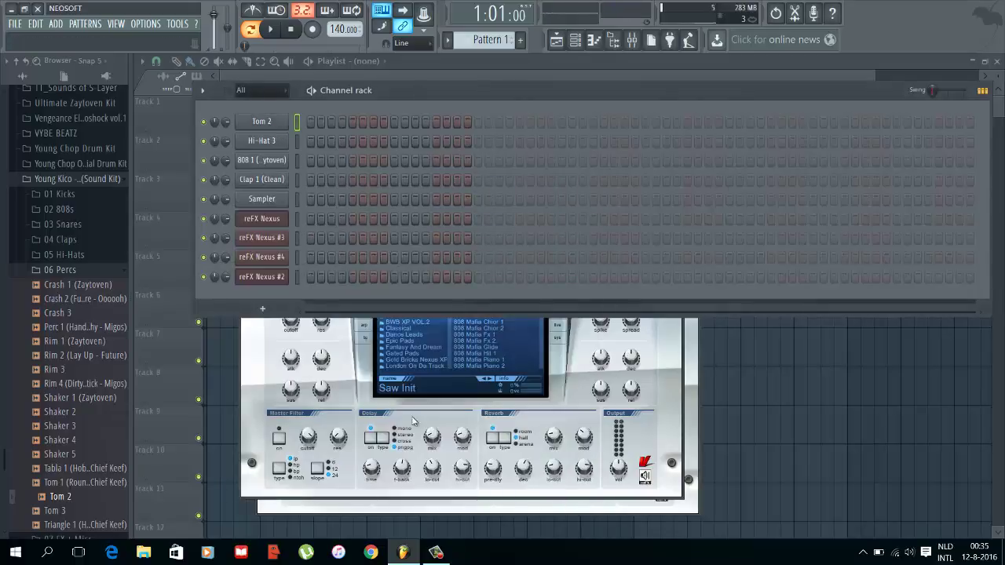
# Step: Add the Zaytoven Electrax Bells preset from the Extra folder of Brickz Bando Drum Kit 1.0 as a new channel
pyautogui.click(261, 218)
pyautogui.click(78, 179)
pyautogui.scroll(15, 47, 188)
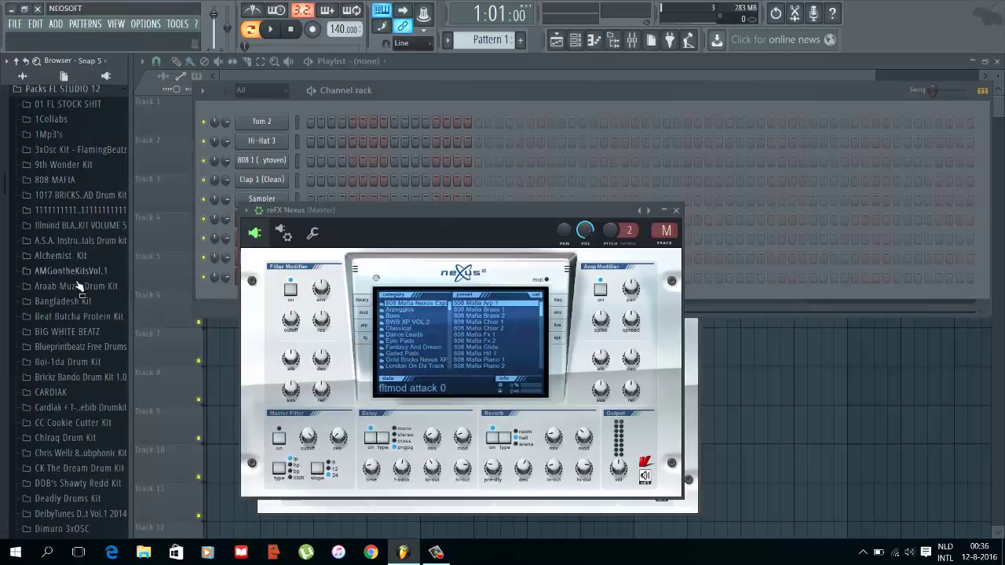
pyautogui.click(88, 380)
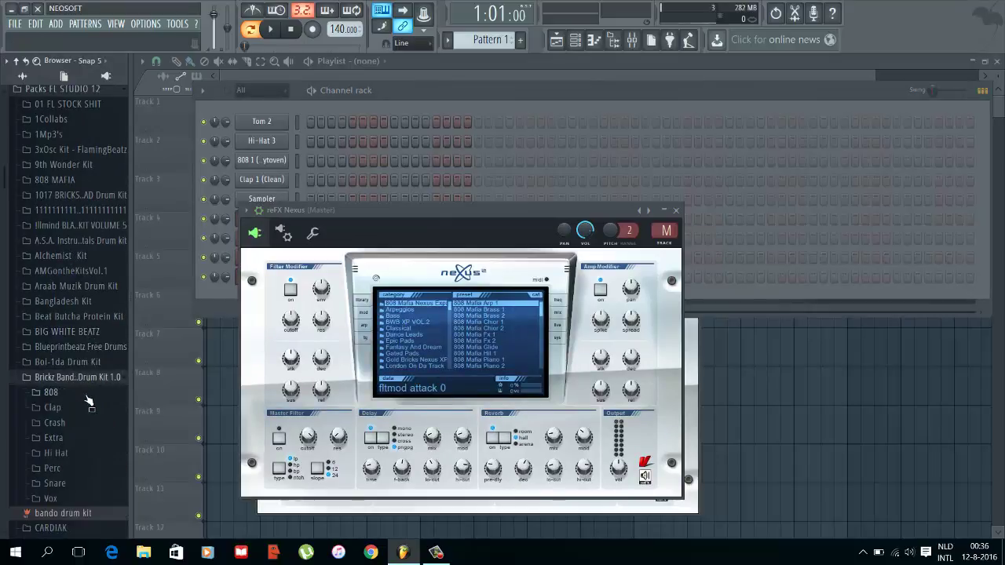
pyautogui.click(73, 440)
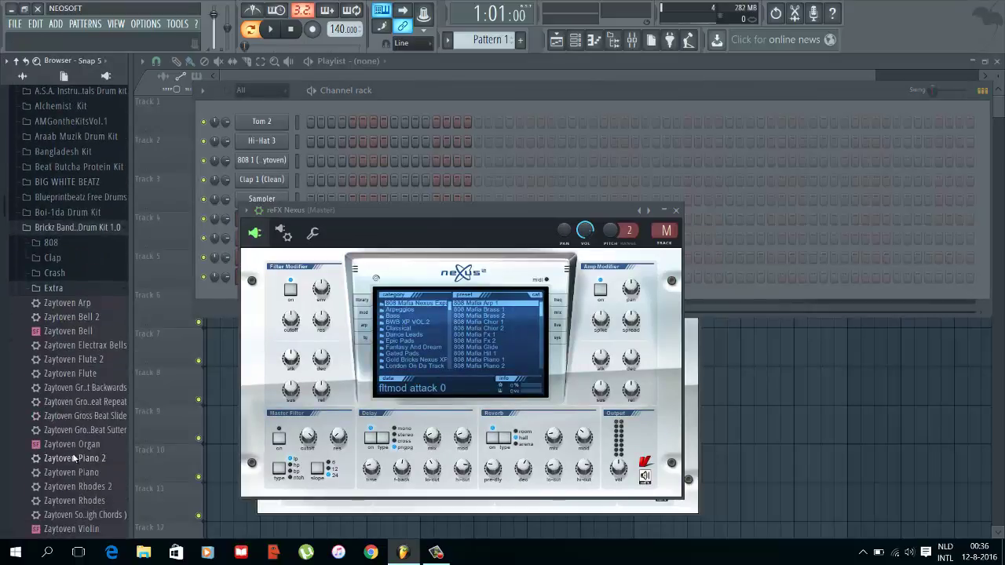
pyautogui.scroll(-5, 79, 251)
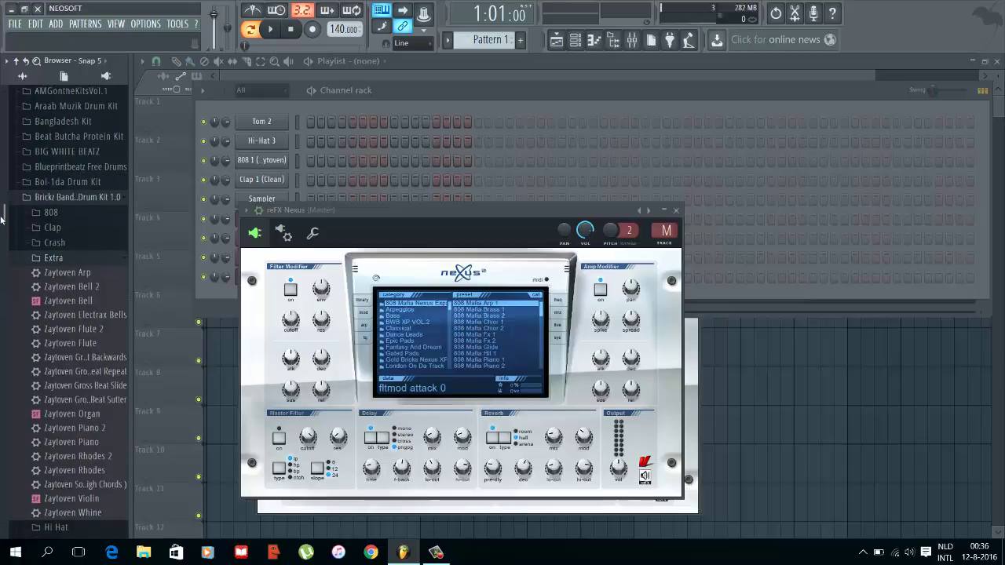
pyautogui.moveTo(101, 236); pyautogui.dragTo(210, 321)
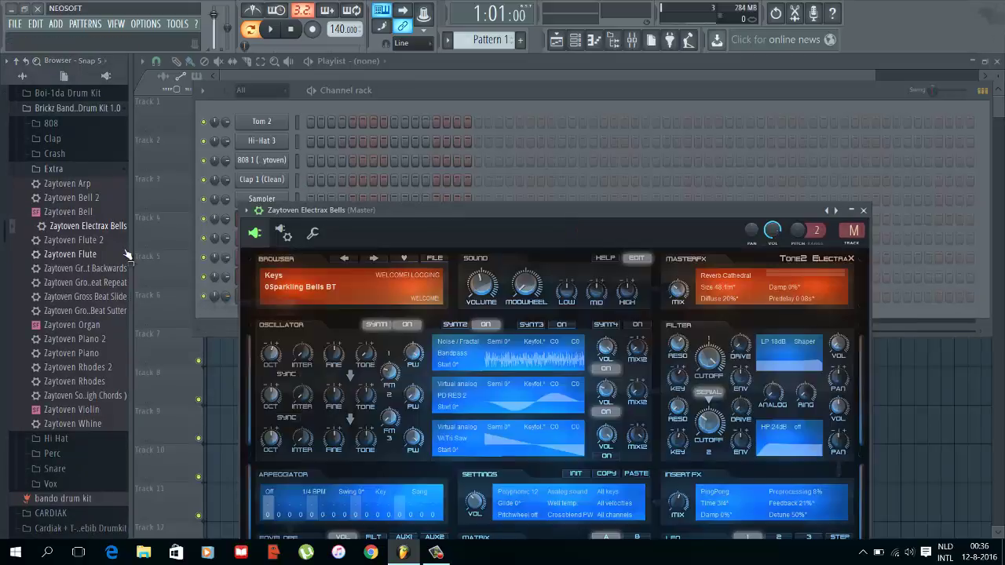
# Step: Add the Zaytoven Flute preset as a new channel and audition its sound
pyautogui.moveTo(92, 253); pyautogui.dragTo(214, 318)
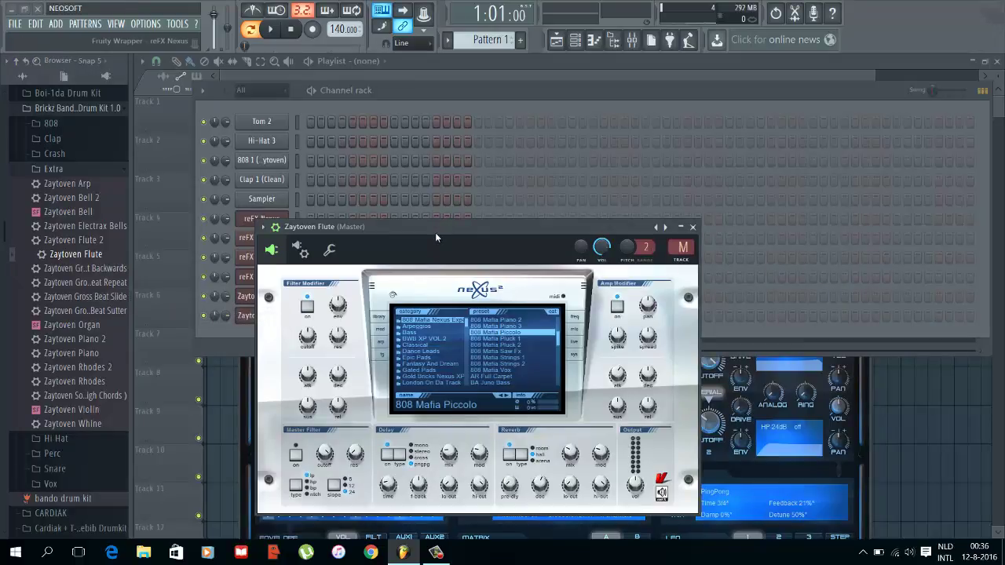
pyautogui.click(428, 228)
pyautogui.press('q')
pyautogui.press('q')
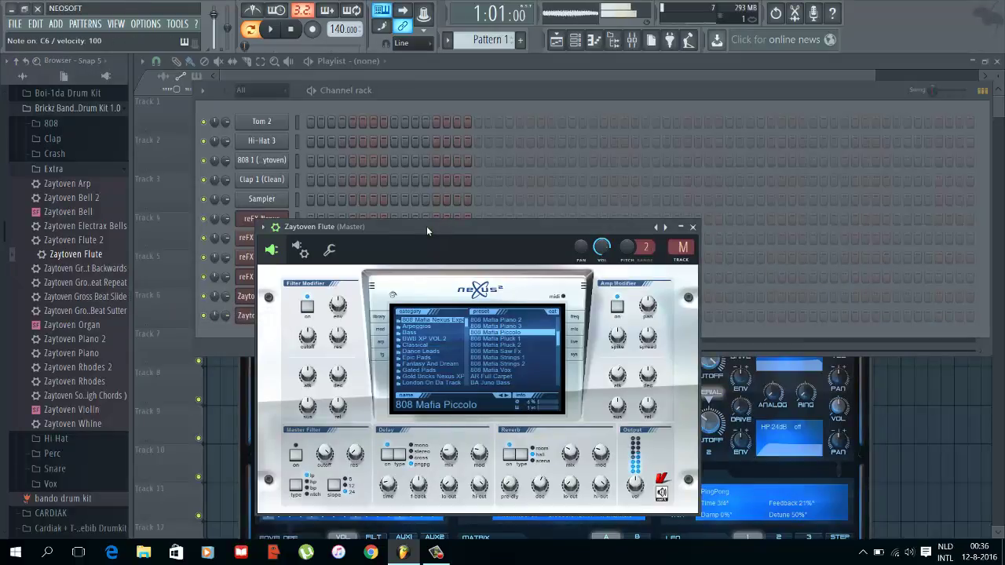
# Step: Replace the Zaytoven Flute channel with the Zaytoven Flute 2 preset and audition it
pyautogui.click(220, 328)
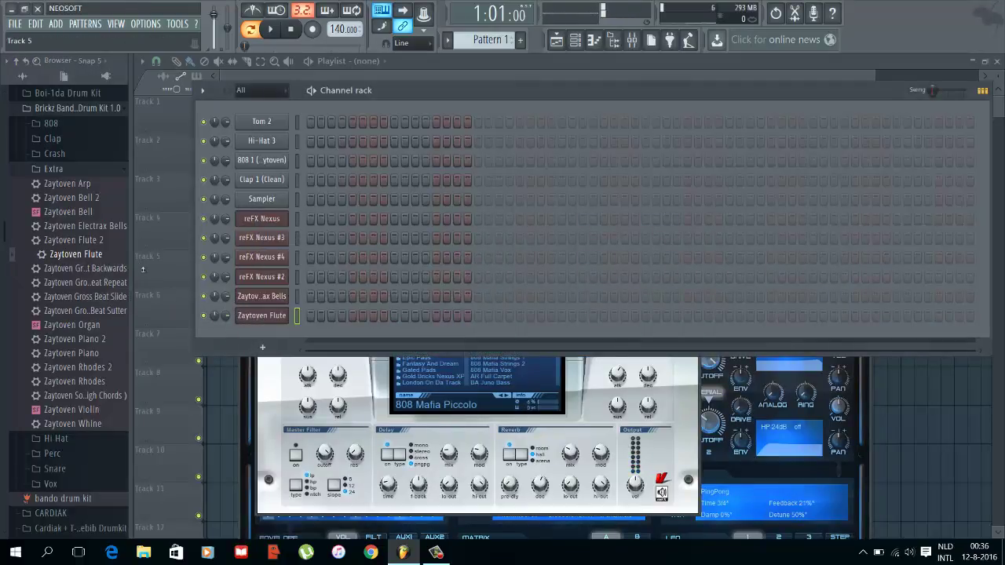
pyautogui.moveTo(101, 243); pyautogui.dragTo(314, 338)
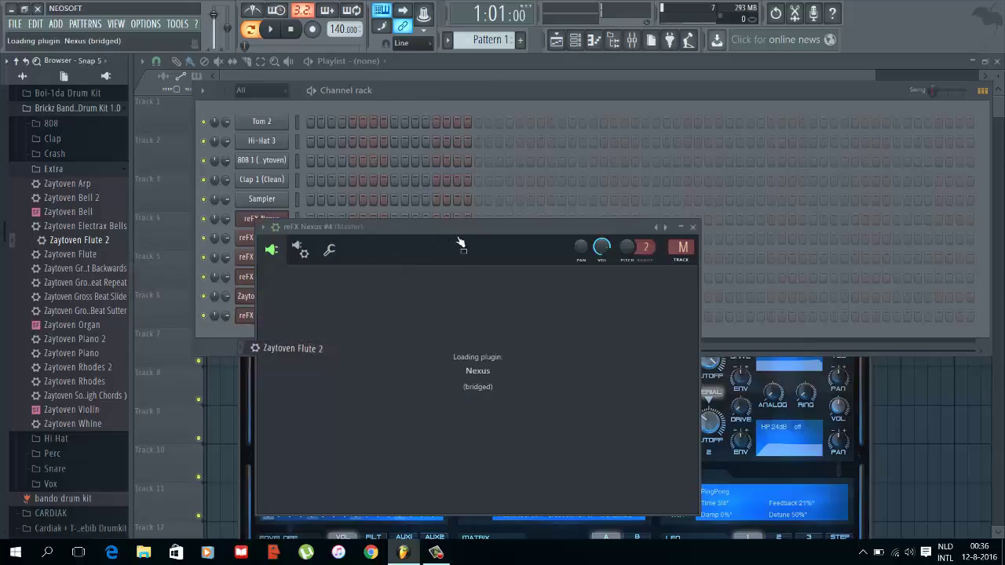
pyautogui.click(222, 329)
pyautogui.press('r')
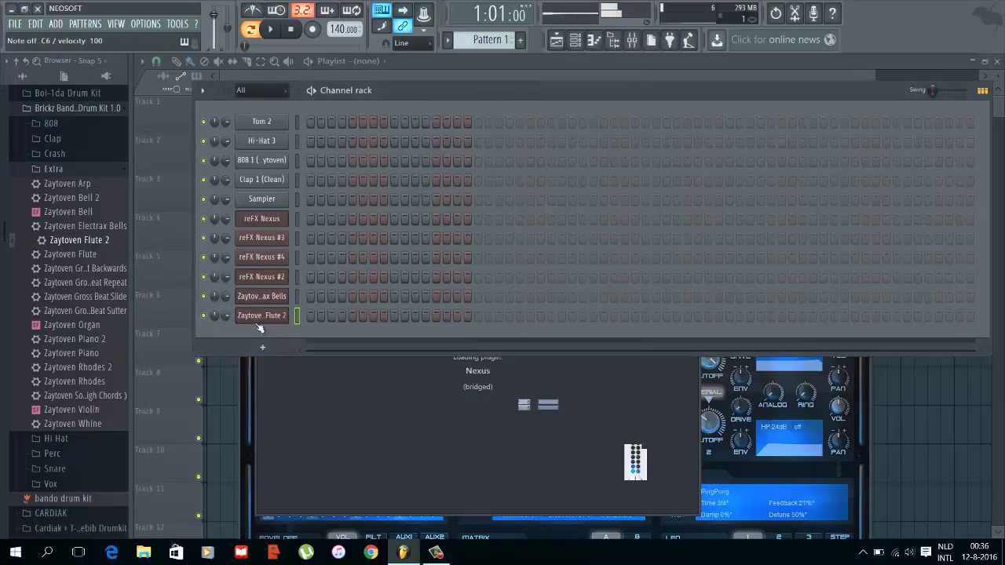
# Step: Add the Zaytoven Piano 2 preset as a new channel and keep only that channel selected
pyautogui.moveTo(102, 348); pyautogui.dragTo(272, 334)
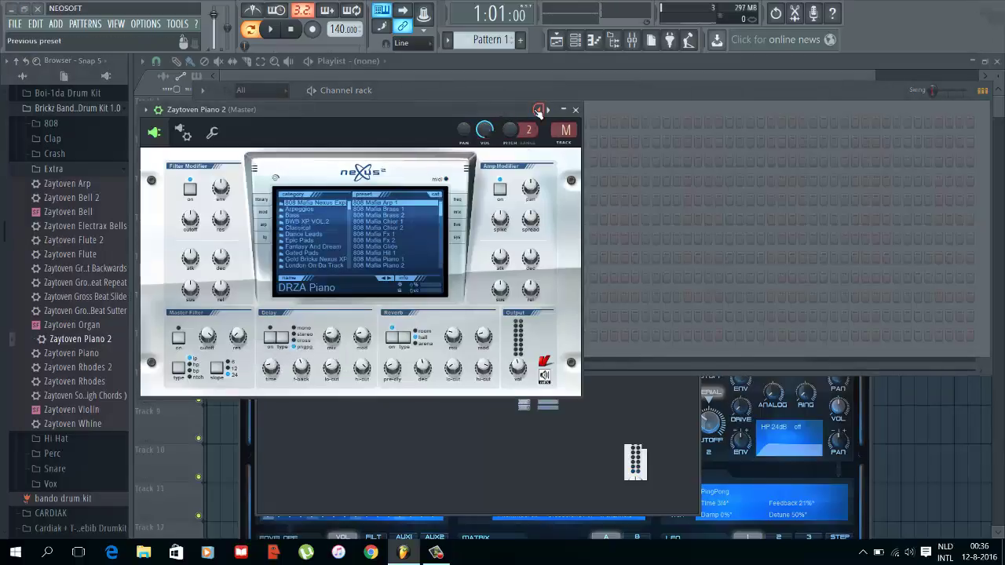
pyautogui.click(576, 110)
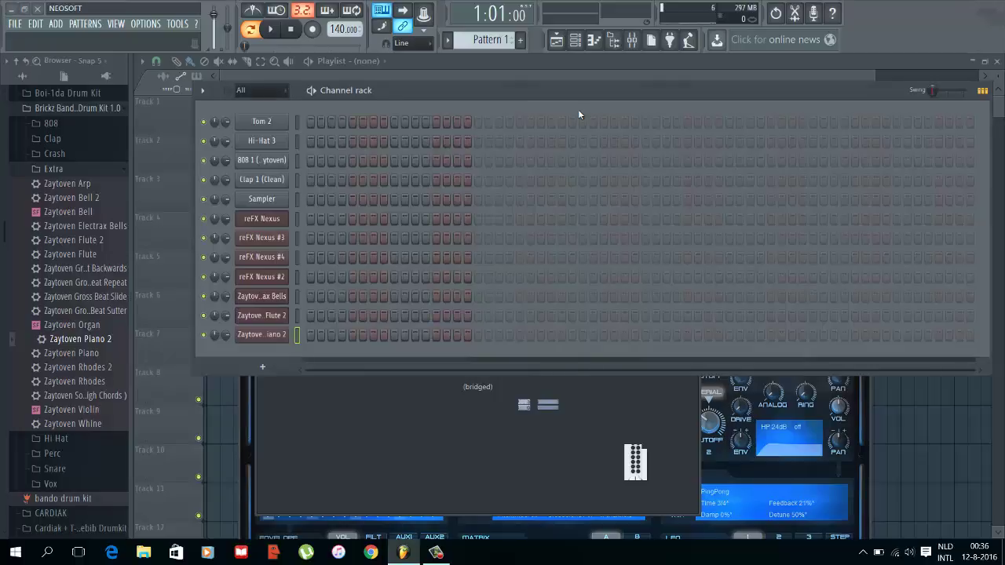
pyautogui.click(298, 339)
pyautogui.click(297, 339)
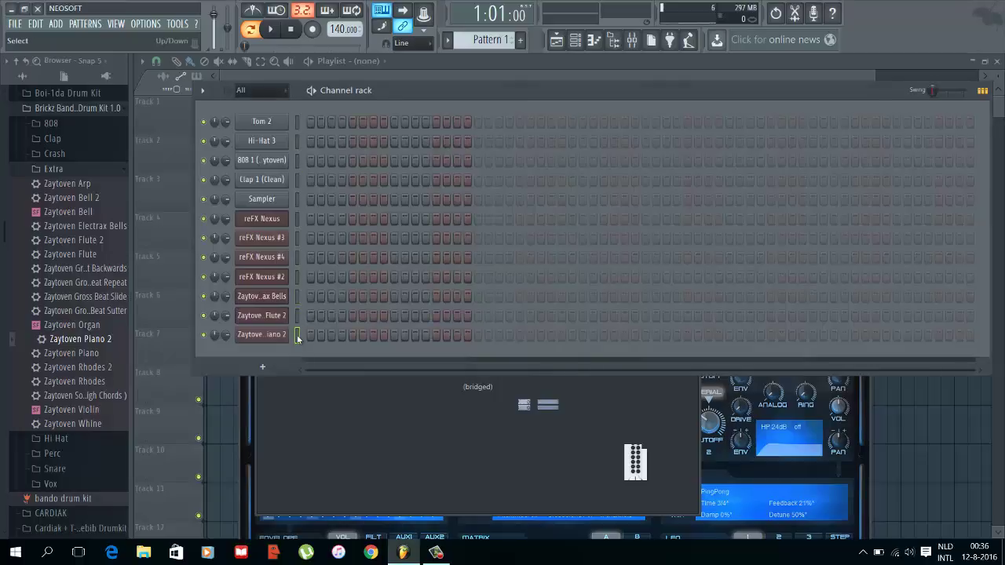
# Step: Improvise a melody on the Zaytoven Piano 2 channel to try out note ideas without recording
pyautogui.press('c')
pyautogui.press('m')
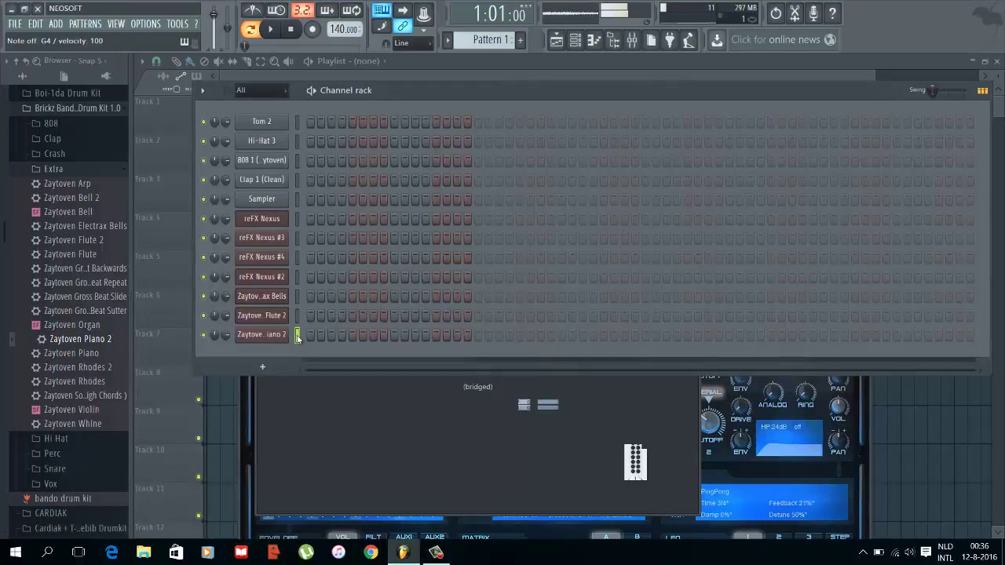
pyautogui.press('c')
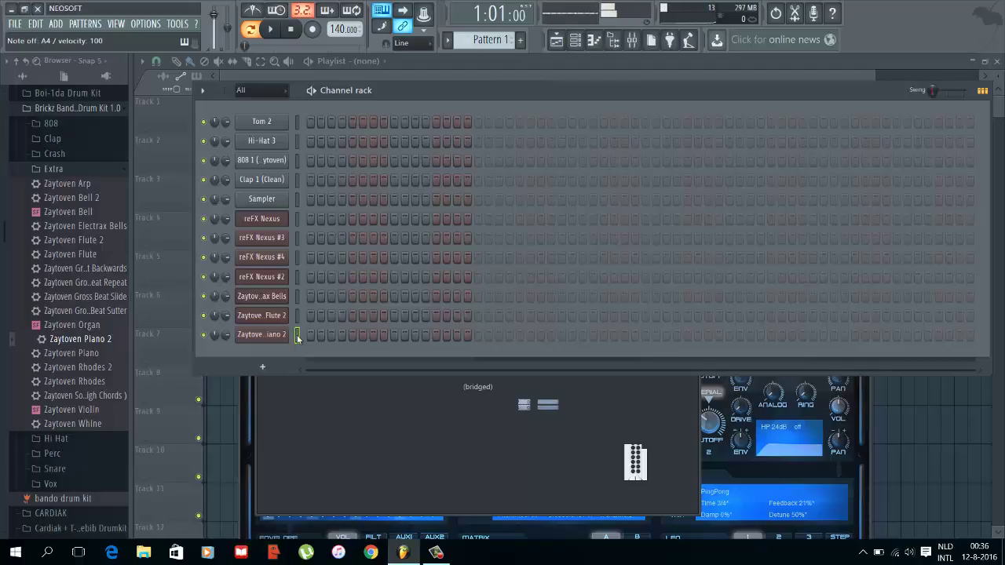
pyautogui.press('c')
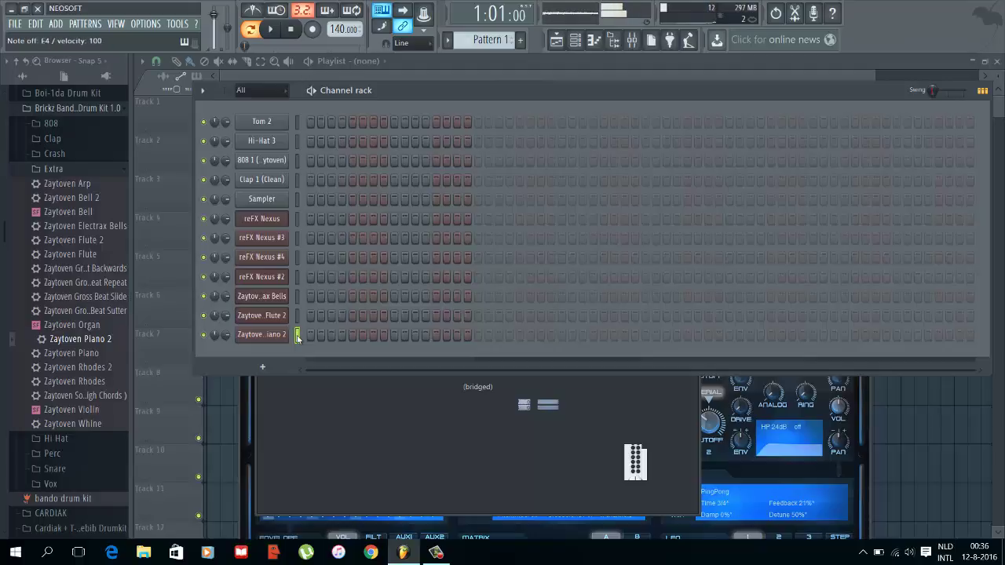
pyautogui.press('q')
pyautogui.press('c')
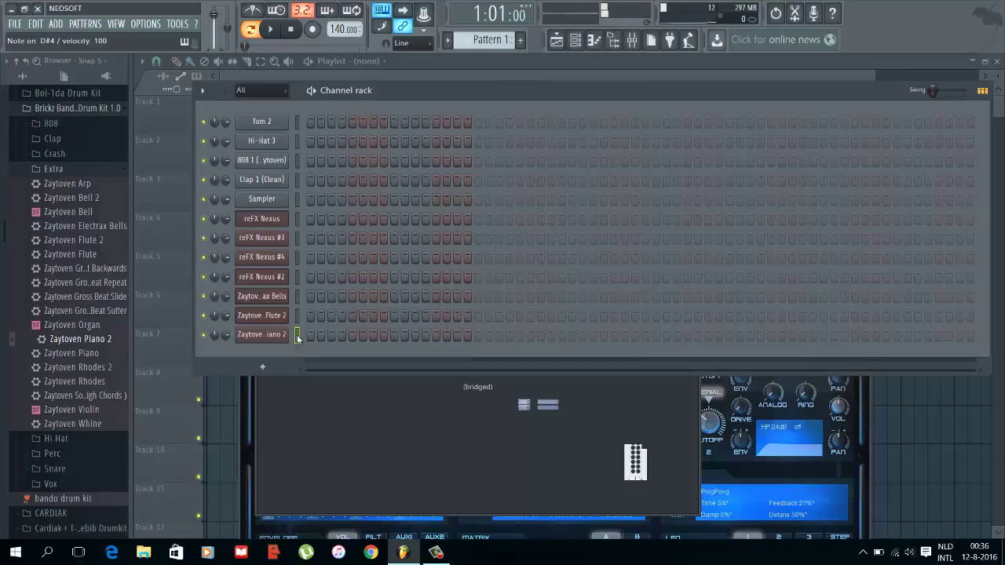
pyautogui.press('m')
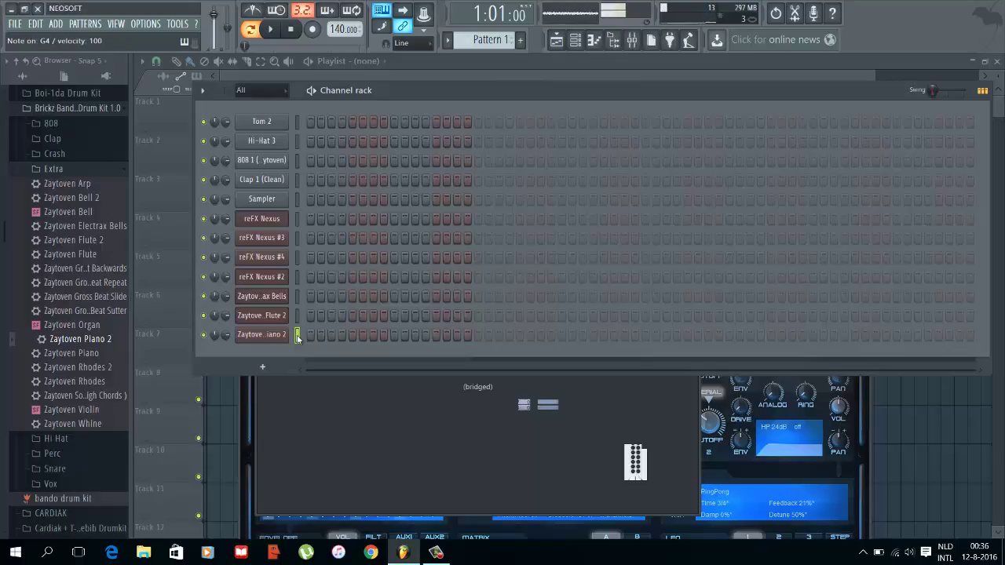
pyautogui.press('m')
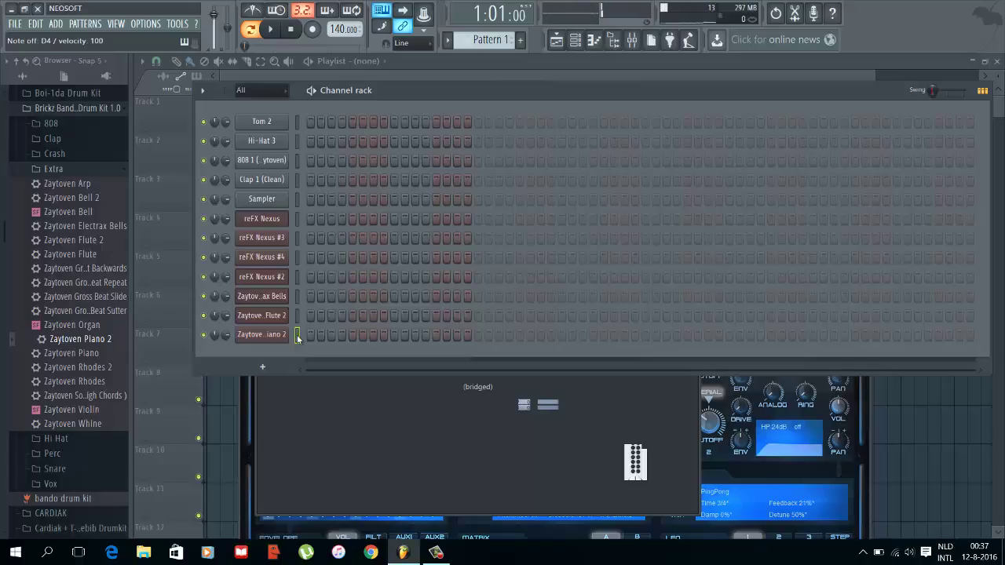
pyautogui.press('x')
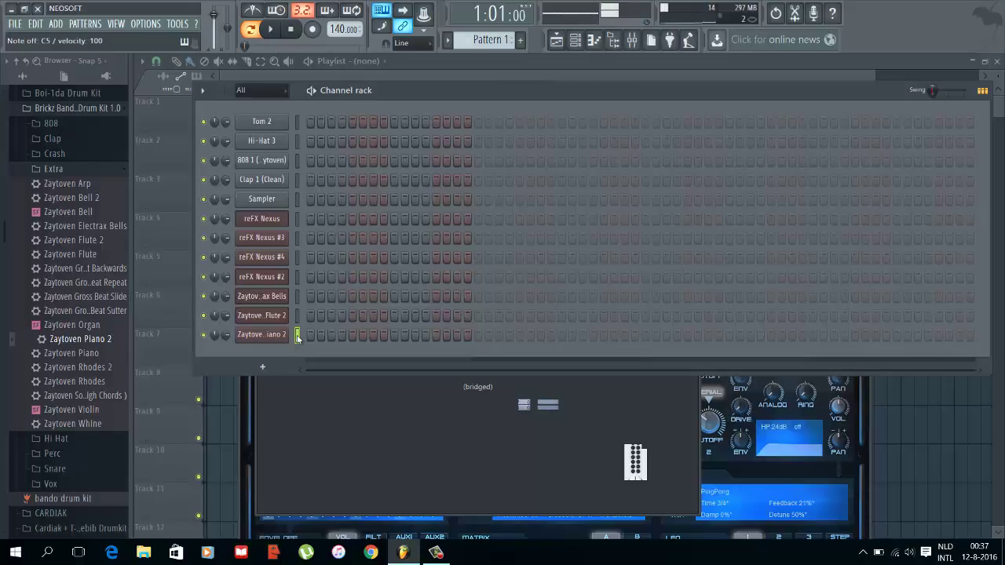
# Step: Open the Zaytoven Piano 2 channel in the piano roll and place a B4, F#4 and D4 chord at the start of bar 1
pyautogui.press('m')
pyautogui.press('m')
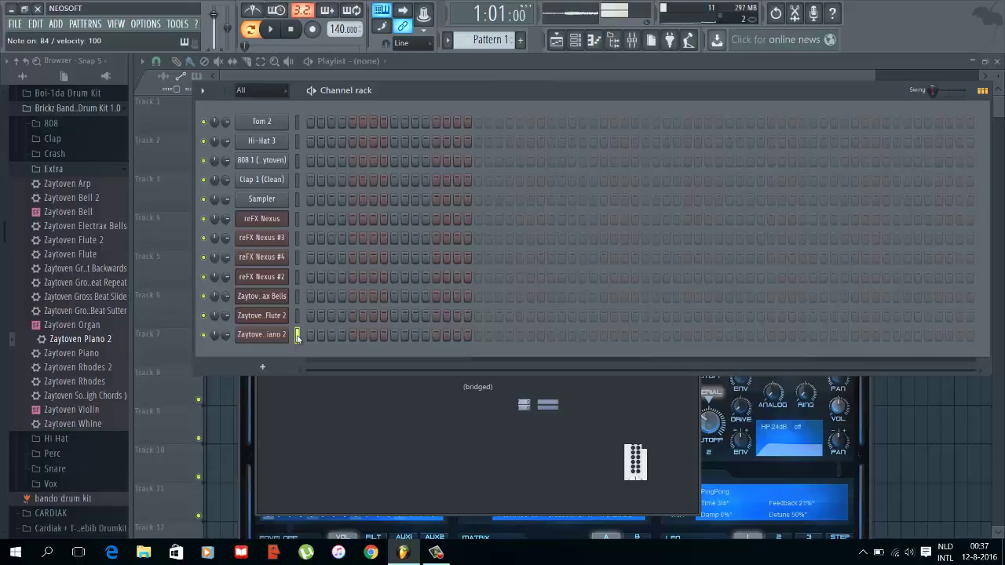
pyautogui.rightClick(298, 338)
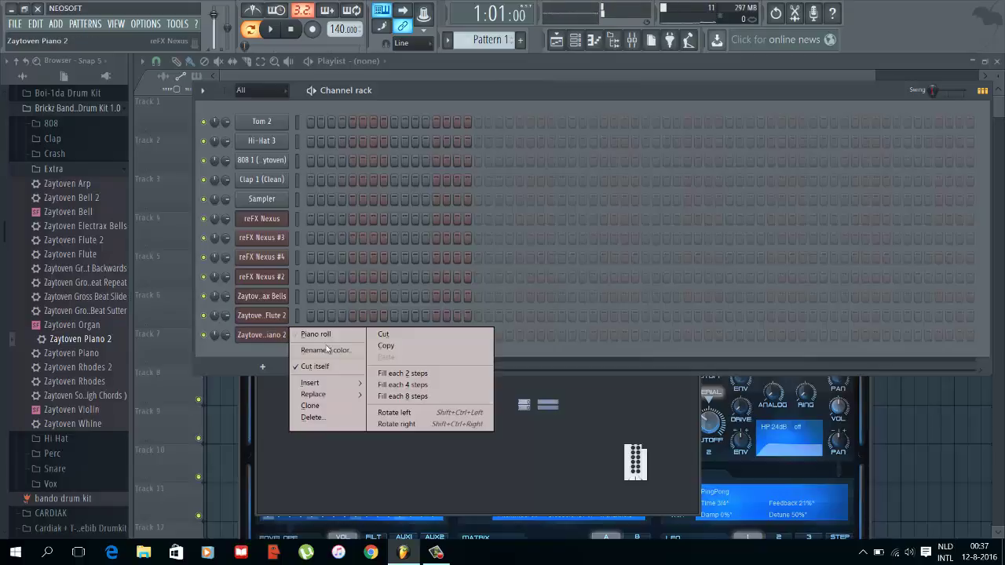
pyautogui.click(325, 335)
pyautogui.press('b')
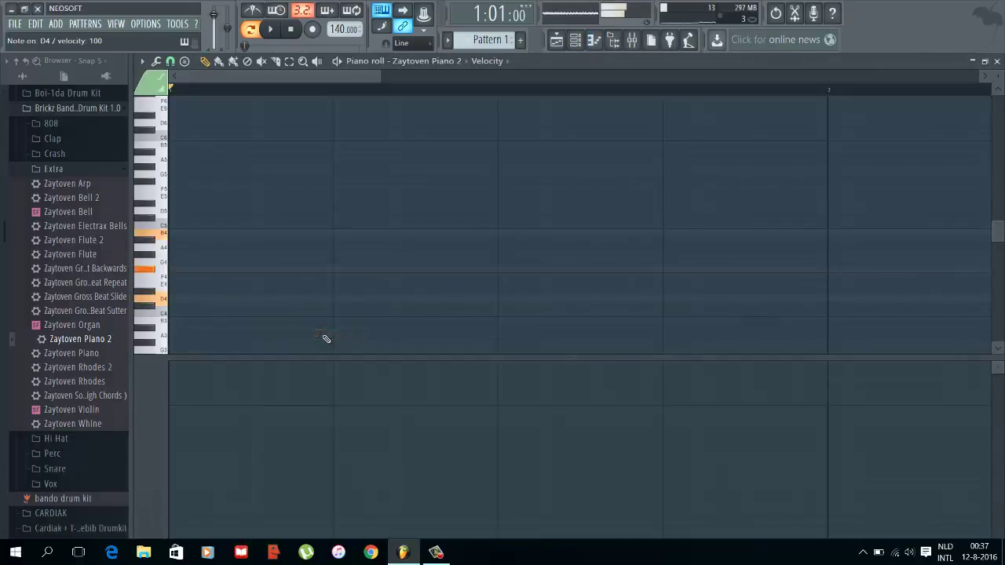
pyautogui.moveTo(314, 336)
pyautogui.mouseDown()
pyautogui.moveTo(159, 277)
pyautogui.moveTo(198, 255)
pyautogui.moveTo(165, 233)
pyautogui.mouseUp()
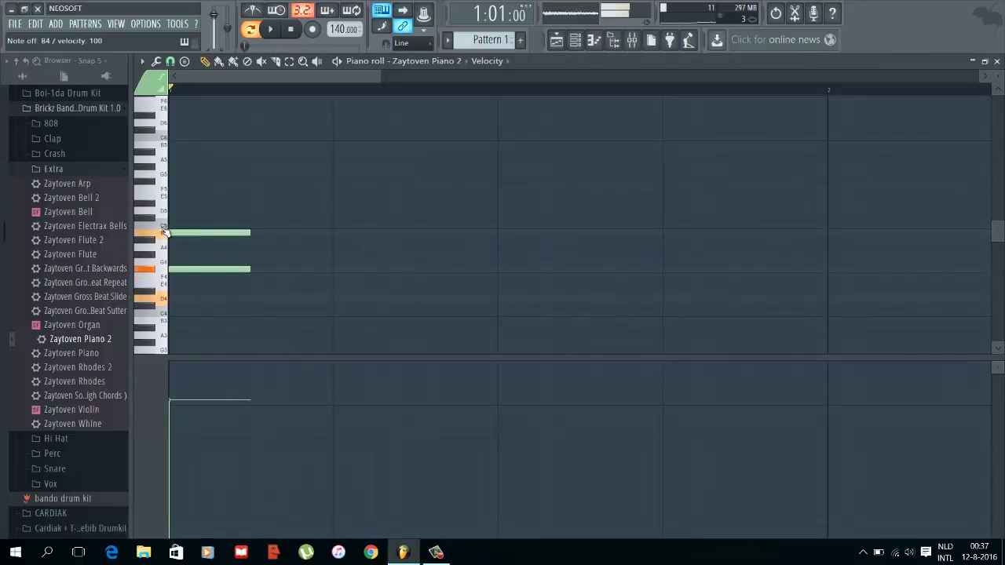
pyautogui.moveTo(184, 297); pyautogui.dragTo(162, 303)
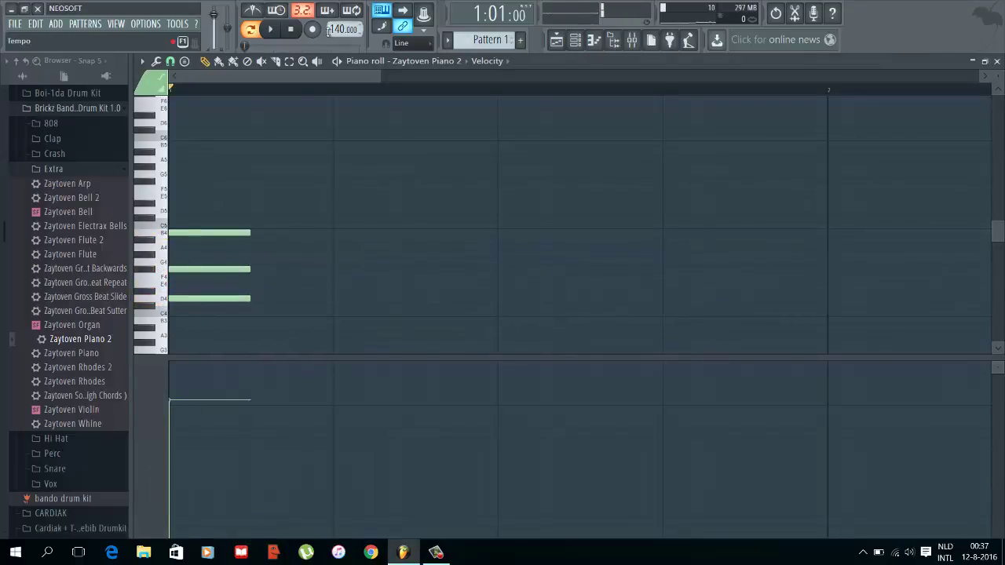
# Step: Set the project tempo to 130 BPM and play back the pattern with the opening chord
pyautogui.rightClick(344, 29)
pyautogui.click(466, 112)
pyautogui.press('space')
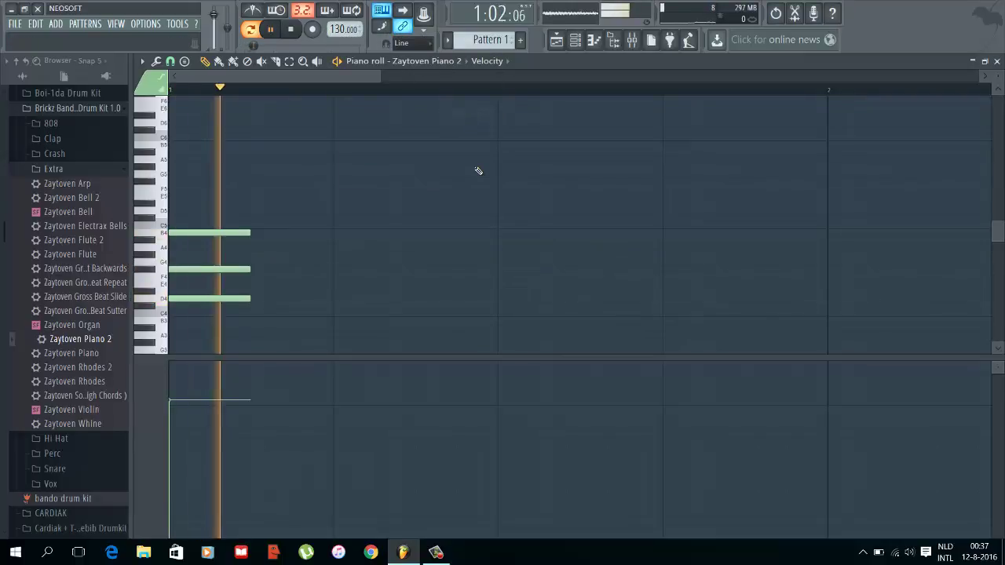
pyautogui.moveTo(378, 76); pyautogui.dragTo(859, 166)
pyautogui.press('space')
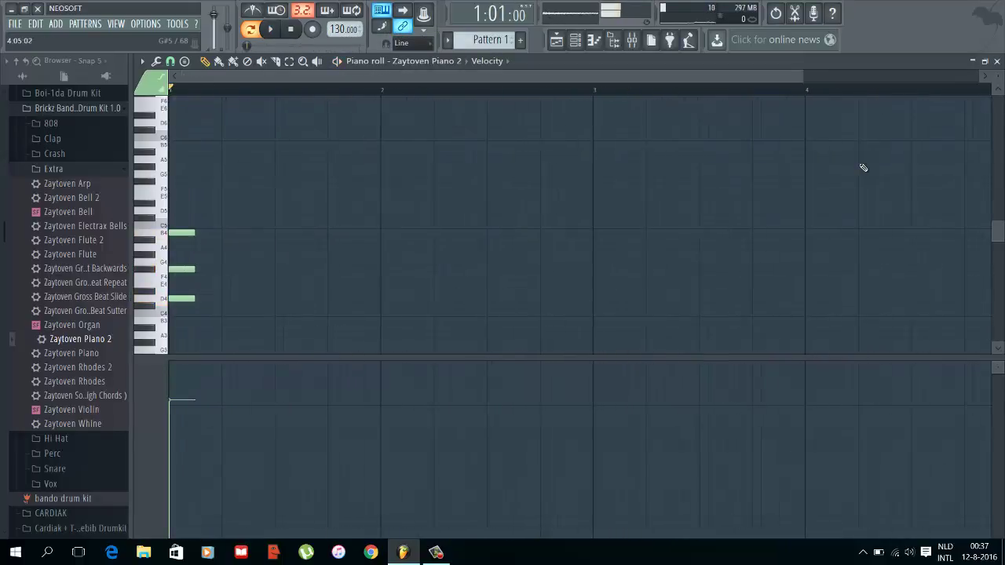
pyautogui.press('space')
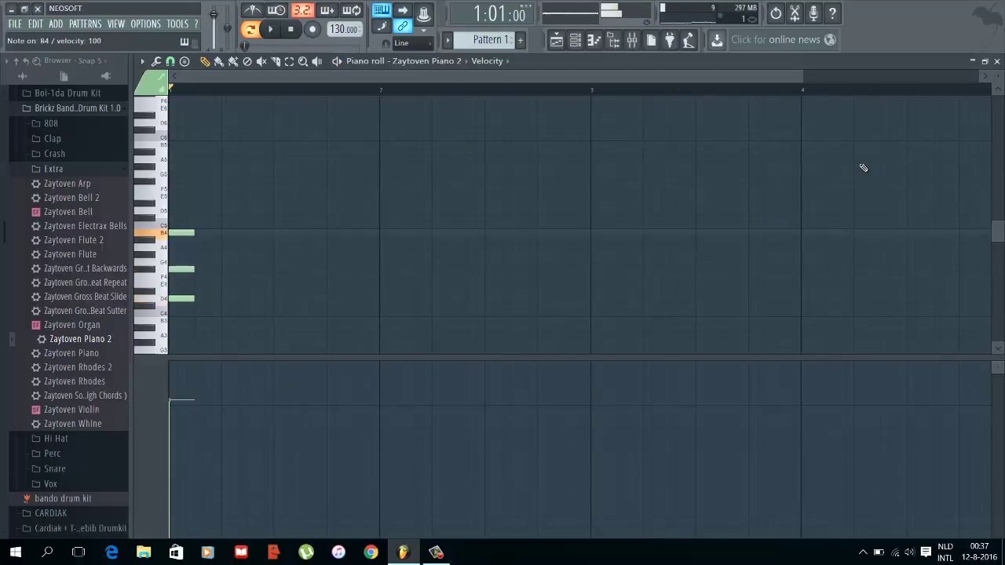
pyautogui.press('space')
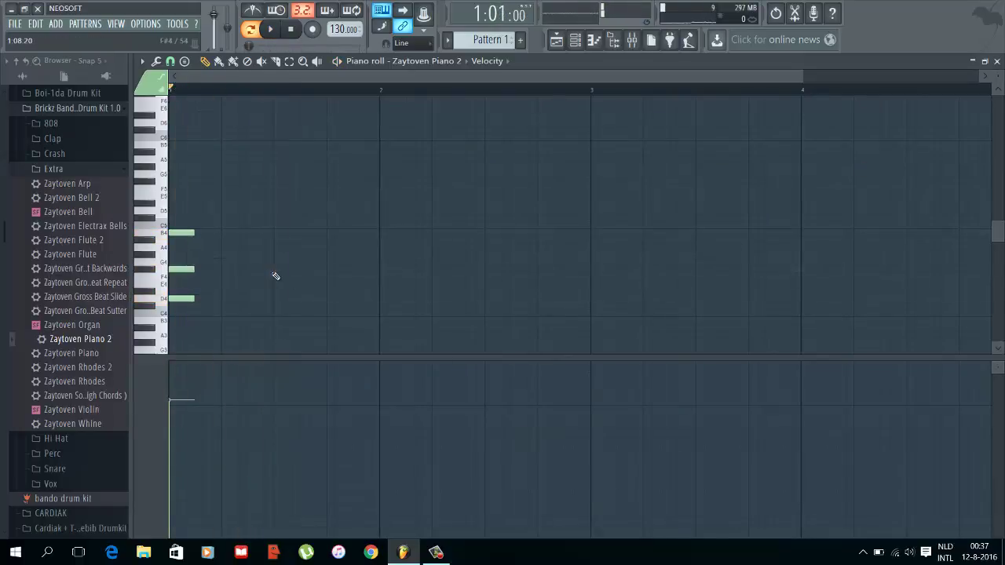
# Step: Add an F#4 note on beat 3 and a B4 note on beat 4 of bar 1, checking them with playback
pyautogui.click(275, 270)
pyautogui.click(308, 232)
pyautogui.press('space')
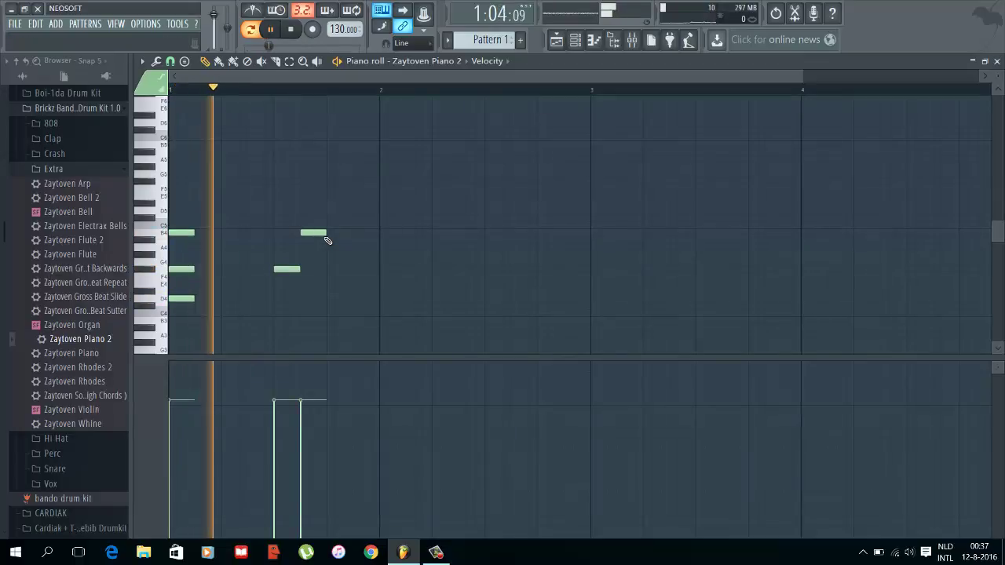
pyautogui.moveTo(316, 232); pyautogui.dragTo(342, 233)
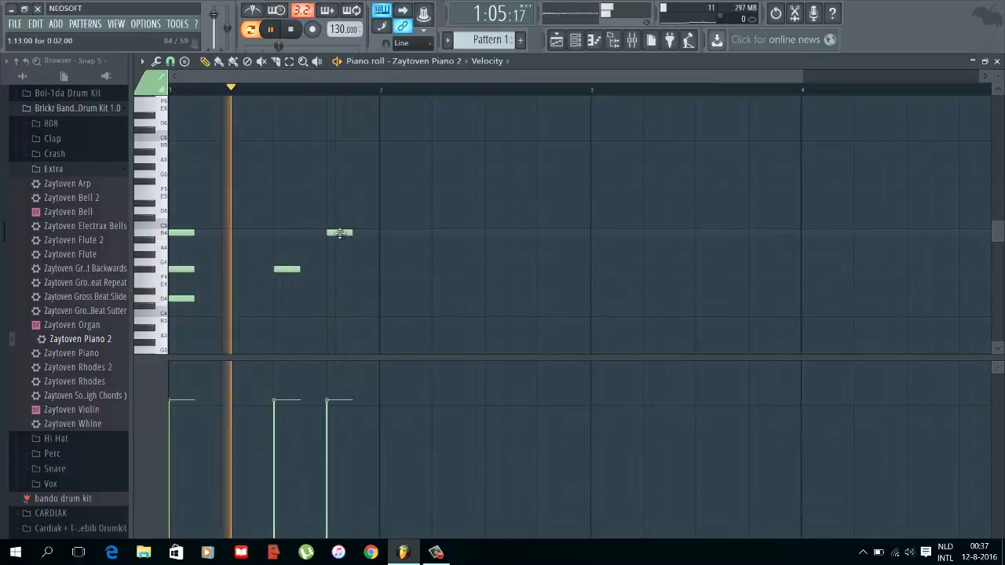
pyautogui.press('space')
# Step: Improvise around the D4, F#4 and B4 chord with G4, E4, A4 and C5 variations to find a progression without recording
pyautogui.press('m')
pyautogui.press('g')
pyautogui.press('x')
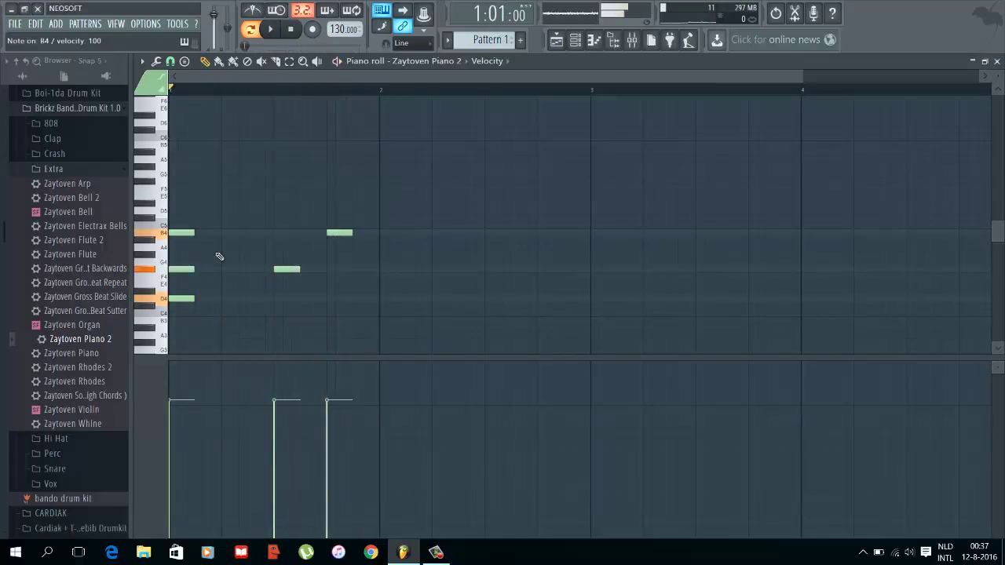
pyautogui.press('n')
pyautogui.press('g')
pyautogui.press('x')
pyautogui.press('m')
pyautogui.press('g')
pyautogui.press('x')
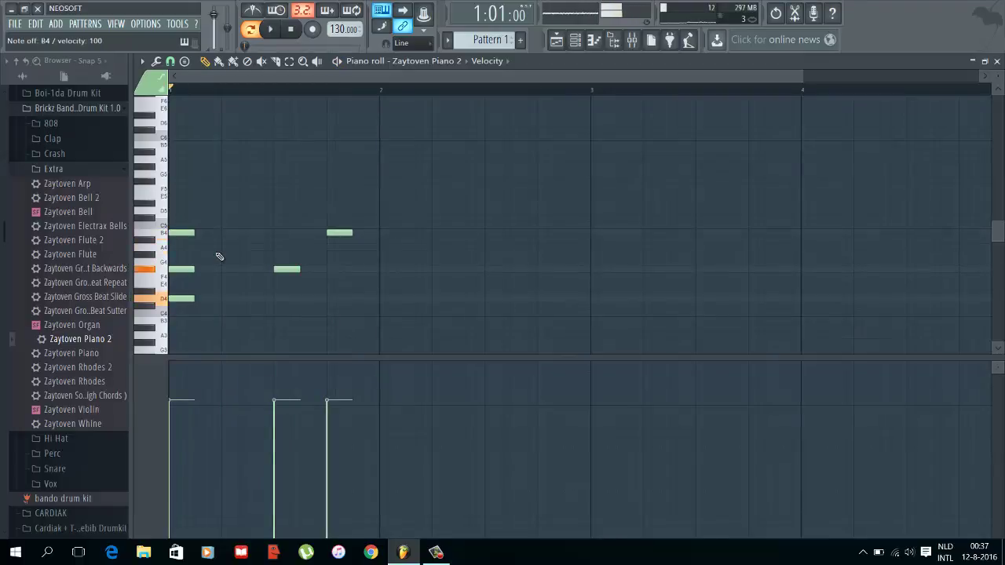
pyautogui.press('g')
pyautogui.press('m')
pyautogui.press('g')
pyautogui.press('x')
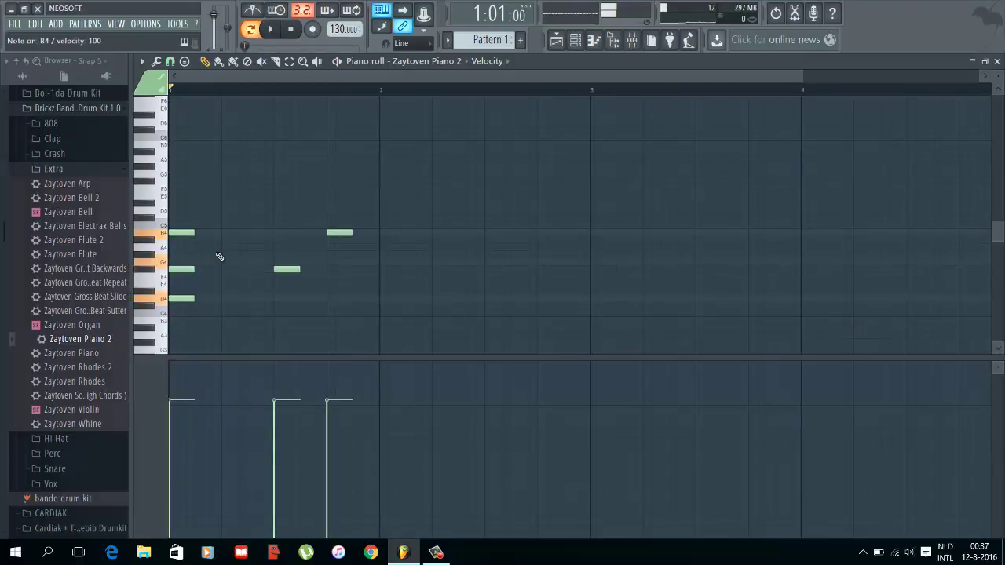
pyautogui.press('b')
pyautogui.press('m')
pyautogui.press('x')
pyautogui.press('g')
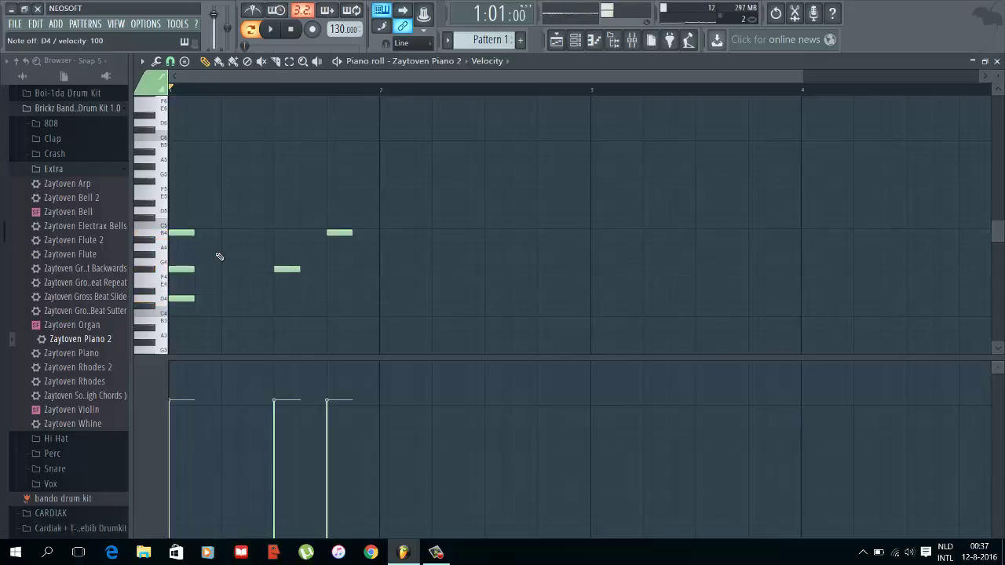
pyautogui.press('m')
pyautogui.press('x')
pyautogui.press('g')
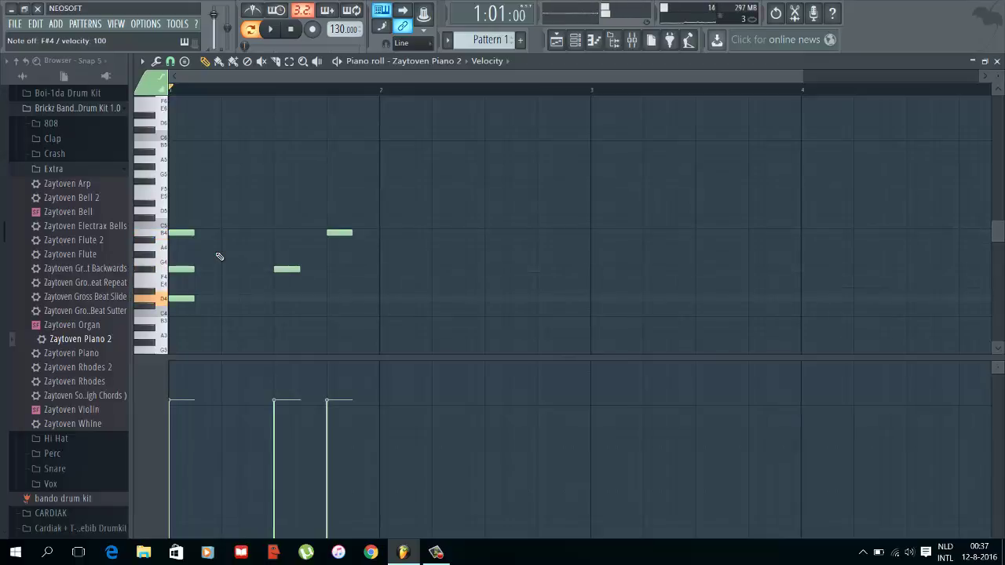
pyautogui.press('m')
pyautogui.press('b')
pyautogui.press('c')
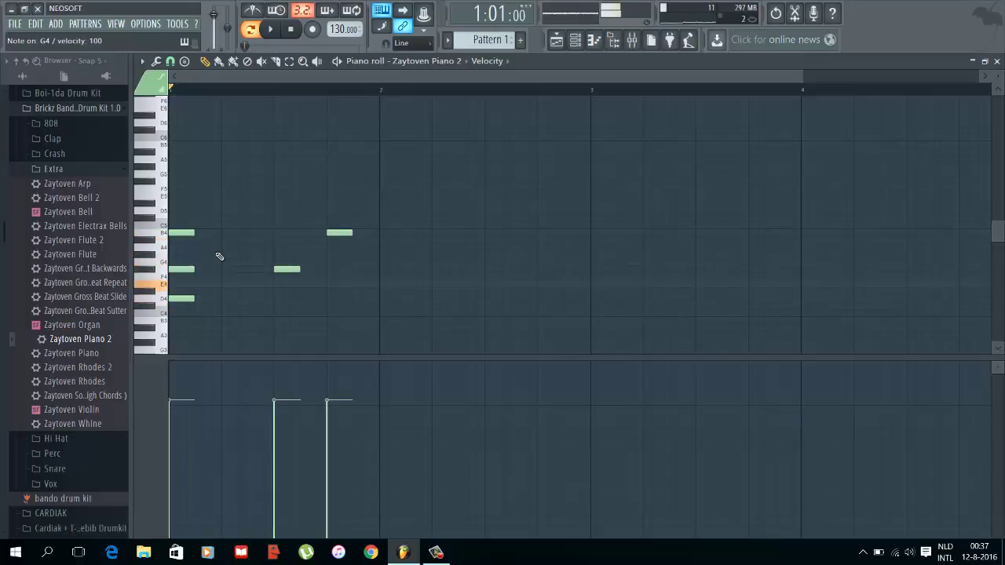
pyautogui.press('m')
pyautogui.press('x')
pyautogui.press('g')
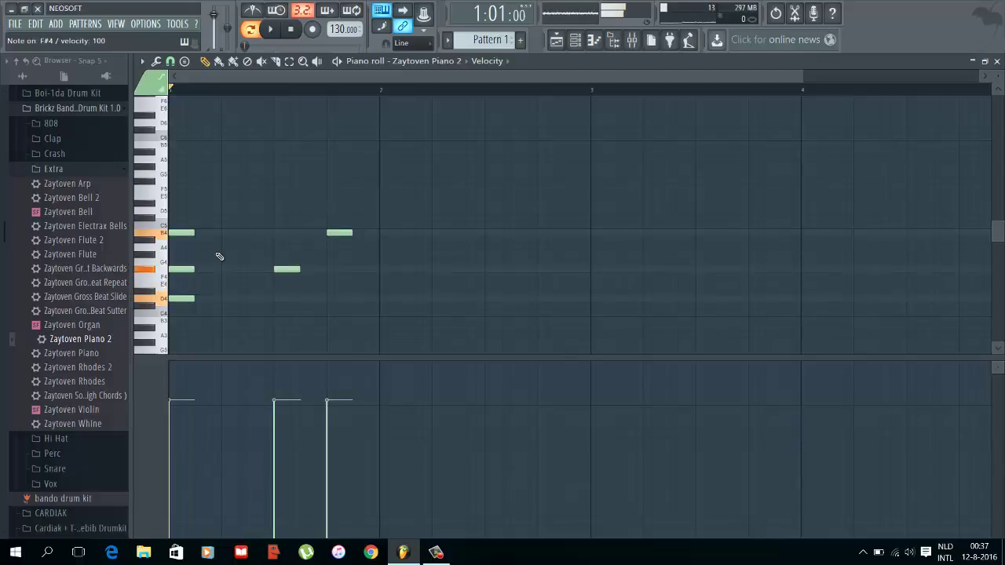
pyautogui.press('x')
pyautogui.press('m')
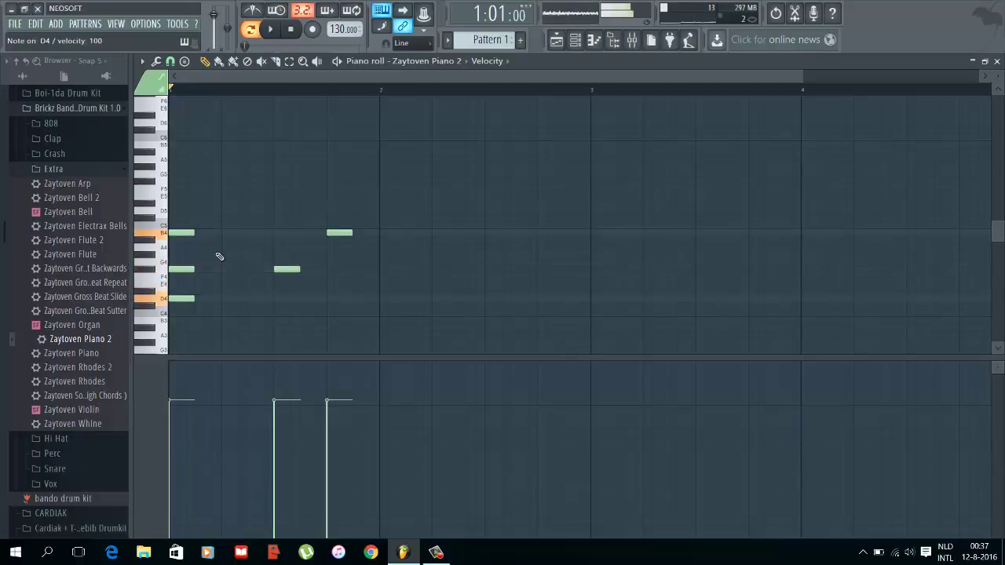
pyautogui.press('x')
pyautogui.press('g')
pyautogui.press('m')
pyautogui.press('x')
pyautogui.press('g')
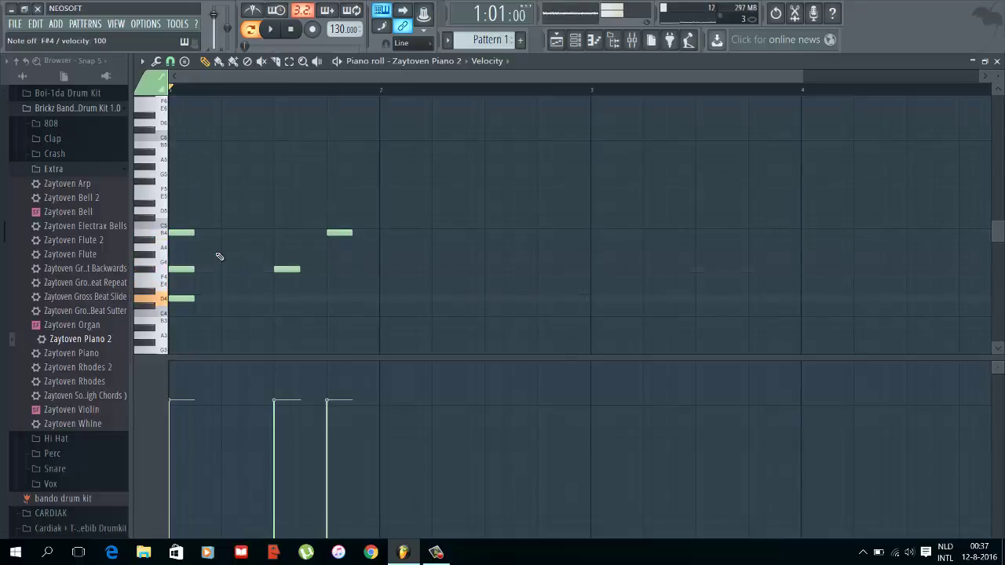
pyautogui.press('b')
pyautogui.press('c')
pyautogui.press('n')
pyautogui.press(',')
pyautogui.press('x')
pyautogui.press('n')
pyautogui.press(',')
pyautogui.press('x')
pyautogui.press('n')
pyautogui.press(',')
pyautogui.press('x')
pyautogui.press('g')
pyautogui.press(',')
pyautogui.press('m')
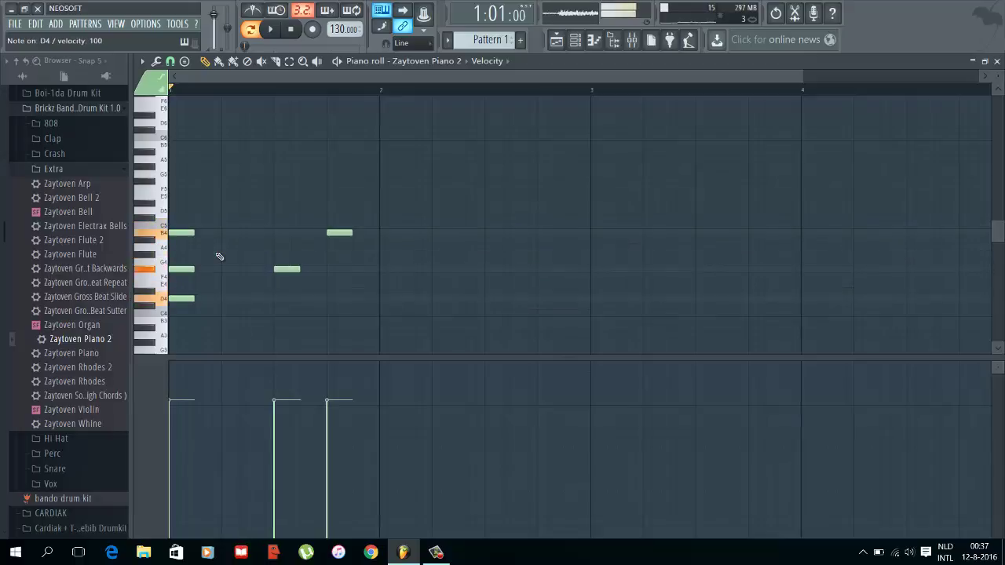
pyautogui.press('c')
pyautogui.press('b')
pyautogui.press('m')
pyautogui.press('x')
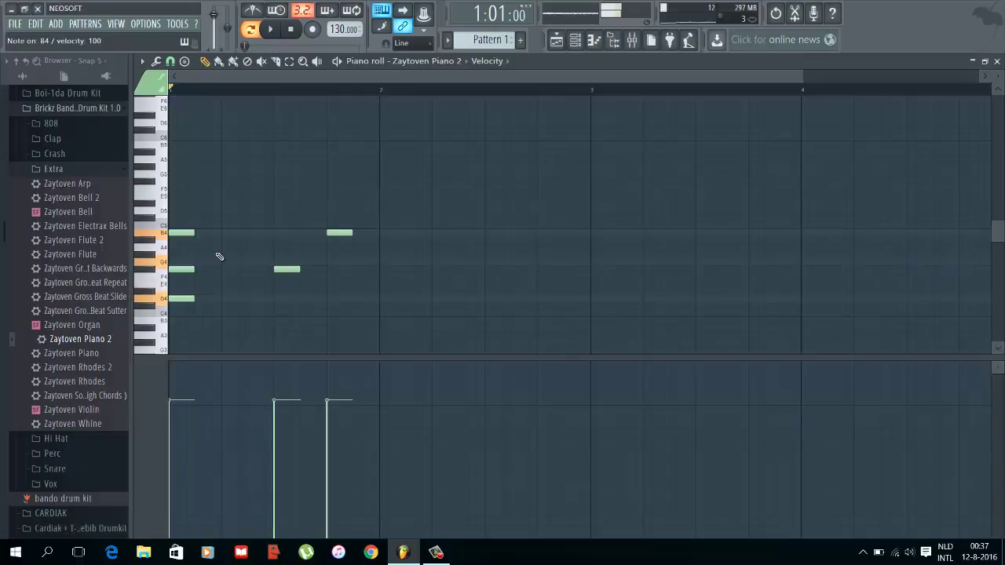
pyautogui.press('c')
pyautogui.press('b')
pyautogui.press('m')
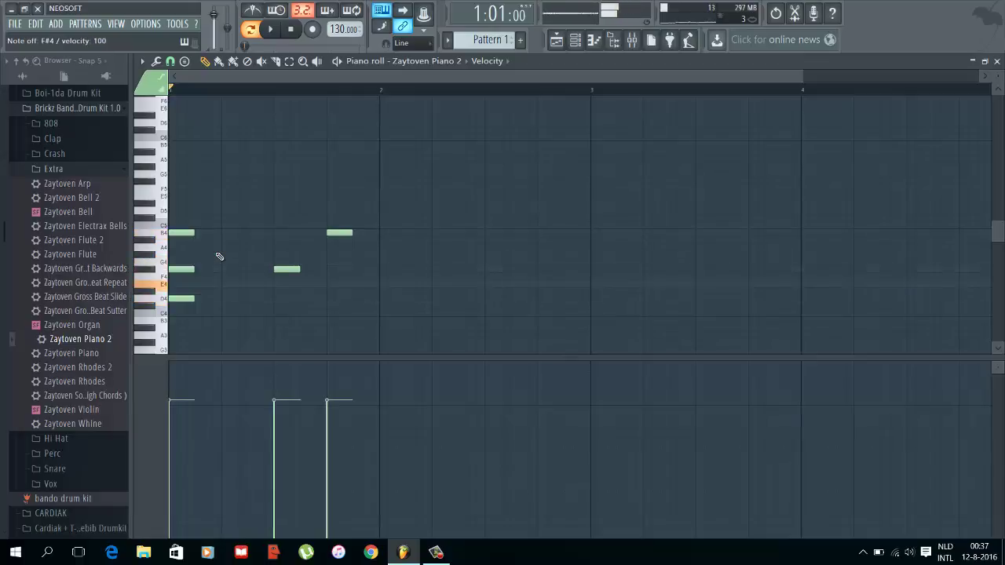
pyautogui.press('b')
pyautogui.press('x')
pyautogui.press('b')
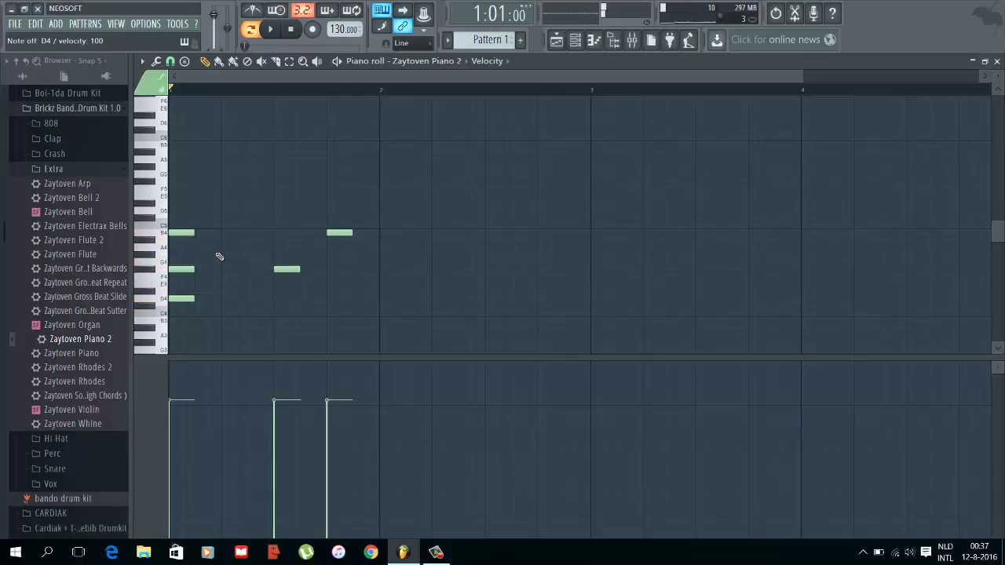
pyautogui.press('x')
pyautogui.press('b')
pyautogui.press('m')
pyautogui.press('g')
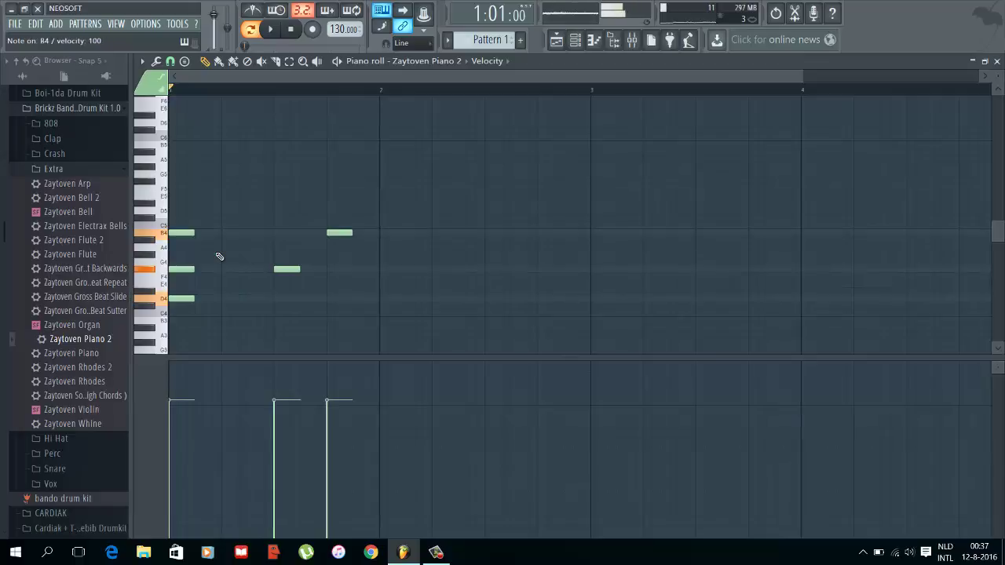
pyautogui.press('c')
pyautogui.press('m')
pyautogui.press('x')
pyautogui.press('m')
pyautogui.press('m')
pyautogui.press('b')
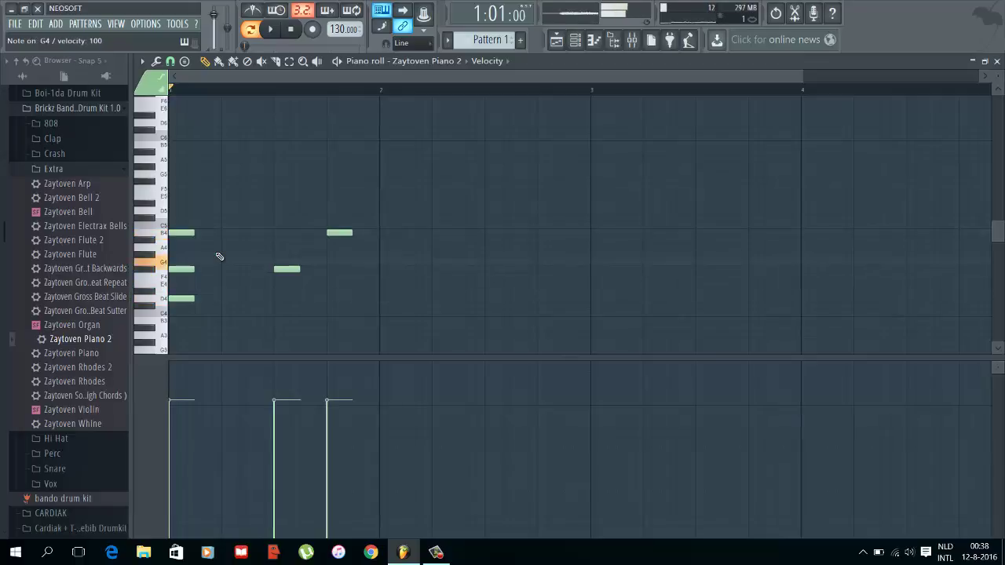
pyautogui.press('m')
pyautogui.press('x')
pyautogui.press('m')
pyautogui.press('c')
pyautogui.press('b')
pyautogui.press('m')
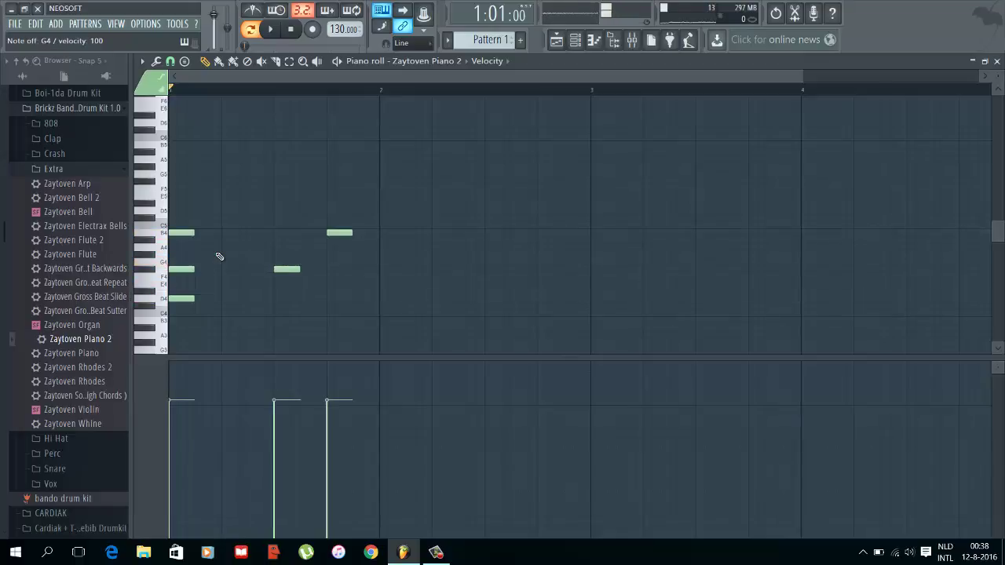
pyautogui.press('x')
pyautogui.press('g')
pyautogui.press('m')
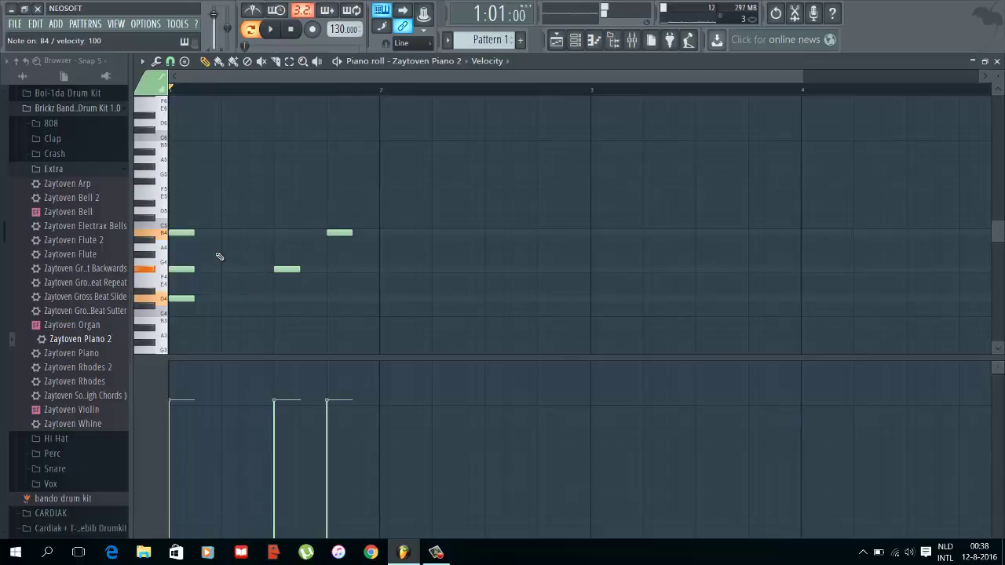
pyautogui.press('b')
pyautogui.press('m')
pyautogui.press('x')
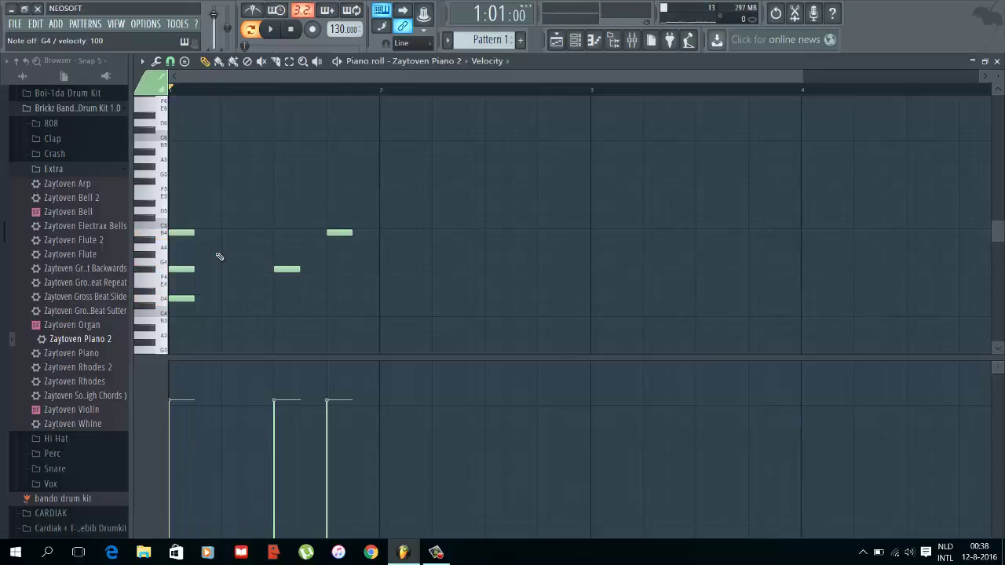
# Step: Try out follow-up chords without recording, comparing D4, A4 and C5 with G#4 and C#5 over D4 or E4
pyautogui.press('x')
pyautogui.press('n')
pyautogui.press('m')
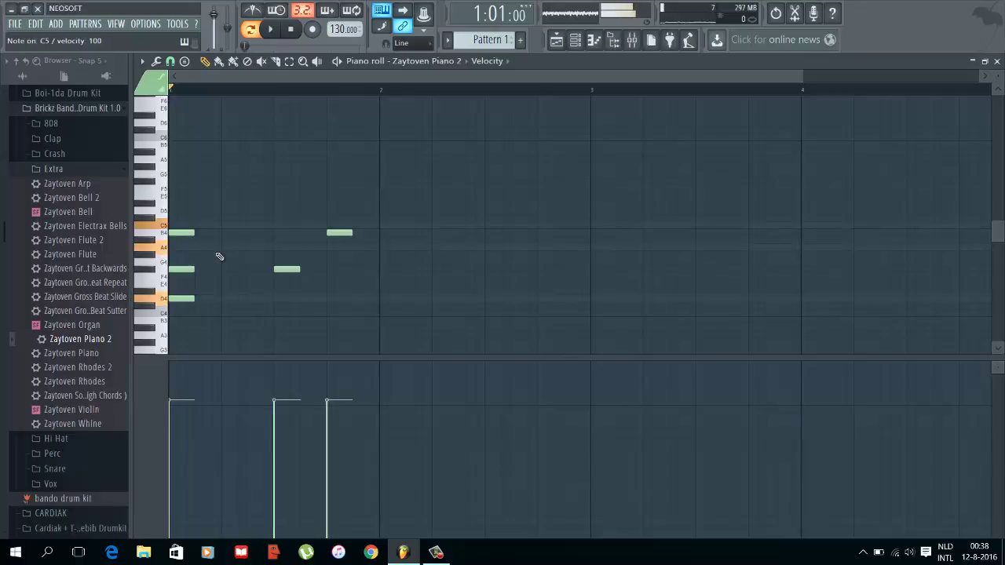
pyautogui.press('x')
pyautogui.press('n')
pyautogui.press('w')
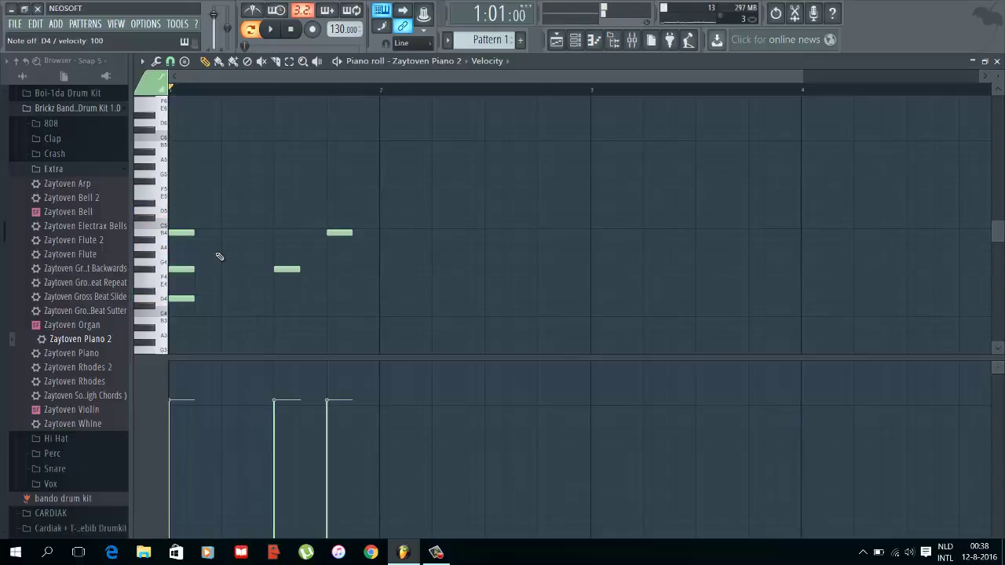
pyautogui.press('x')
pyautogui.press('h')
pyautogui.press('w')
pyautogui.press('x')
pyautogui.press('h')
pyautogui.press('x')
pyautogui.press('h')
pyautogui.press('2')
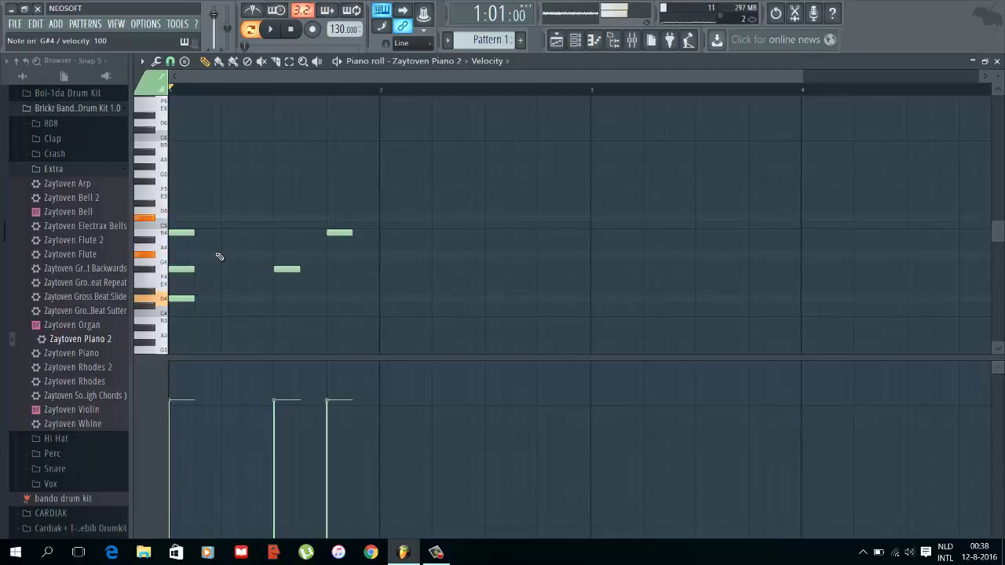
pyautogui.press('c')
pyautogui.press('h')
pyautogui.press('2')
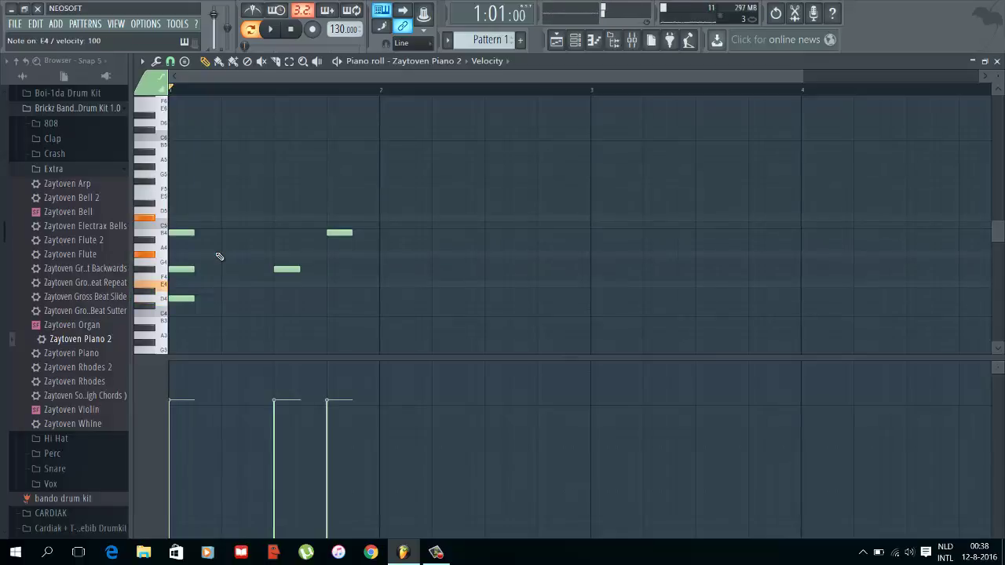
# Step: Copy the opening B4, F#4 and D4 chord to the start of bar 2 and play the pattern briefly
pyautogui.moveTo(188, 223); pyautogui.dragTo(391, 299)
pyautogui.press('space')
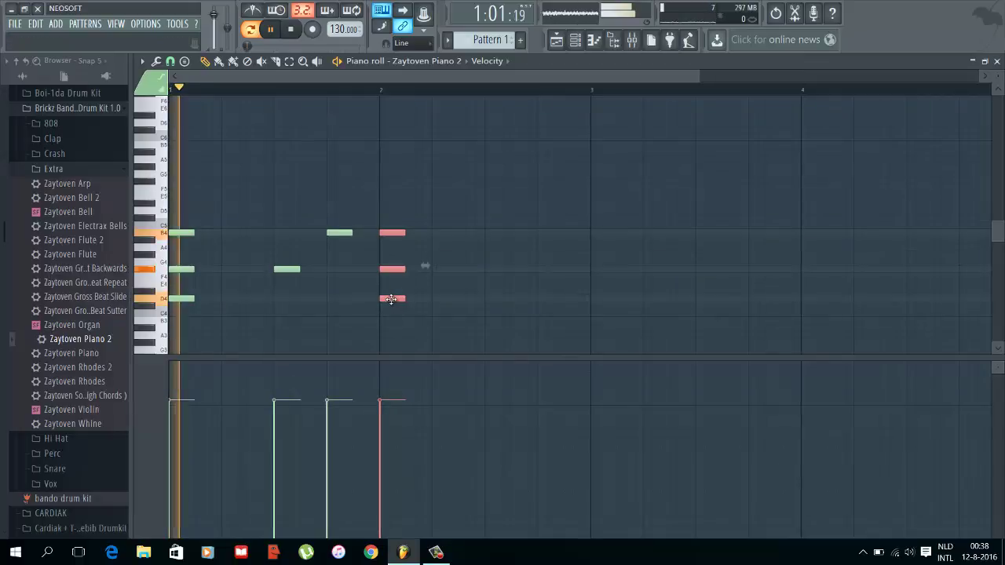
pyautogui.press('space')
# Step: Audition an E4, G#4 and C#5 chord as an option for bar 2
pyautogui.press('c')
pyautogui.press('h')
pyautogui.press('2')
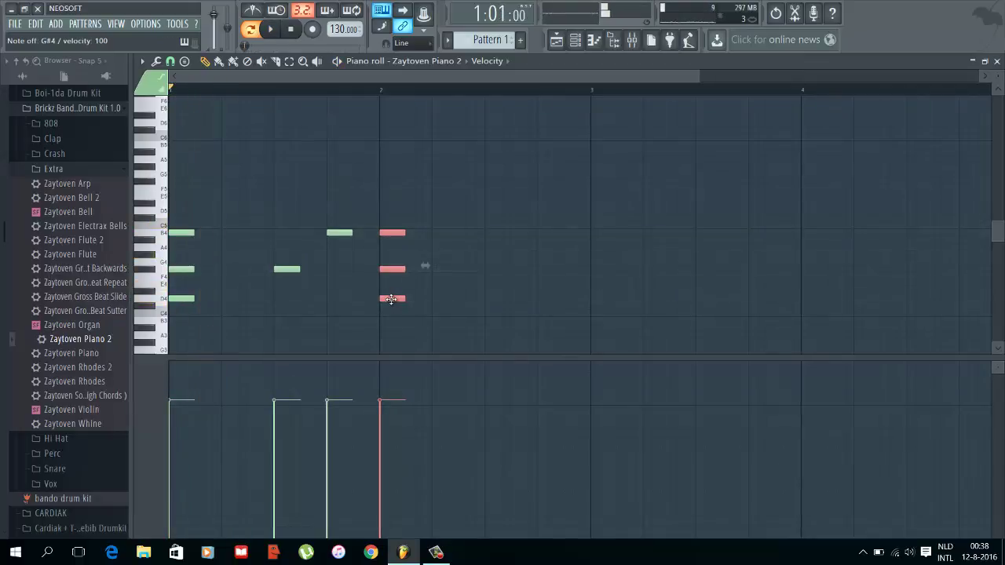
# Step: Audition an F4, G#4 and C5 chord several times without recording it
pyautogui.press('v')
pyautogui.press('h')
pyautogui.press('q')
pyautogui.press('v')
pyautogui.press('h')
pyautogui.press('q')
pyautogui.press('v')
pyautogui.press('h')
pyautogui.press('q')
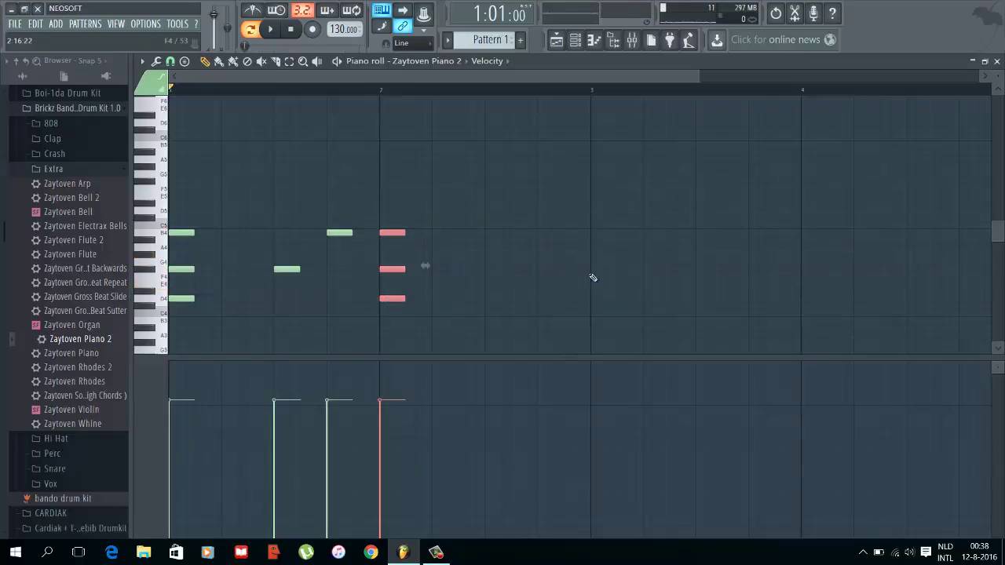
# Step: Place a copy of the chord as E4, G#4 and C#5 at bar 3 and move it to the middle of bar 2
pyautogui.keyDown('ctrl'); pyautogui.keyDown('shift'); pyautogui.click(595, 219); pyautogui.keyUp('shift'); pyautogui.keyUp('ctrl')
pyautogui.keyDown('ctrl'); pyautogui.keyDown('shift'); pyautogui.click(599, 255); pyautogui.keyUp('shift'); pyautogui.keyUp('ctrl')
pyautogui.keyDown('ctrl'); pyautogui.keyDown('shift'); pyautogui.click(600, 284); pyautogui.keyUp('shift'); pyautogui.keyUp('ctrl')
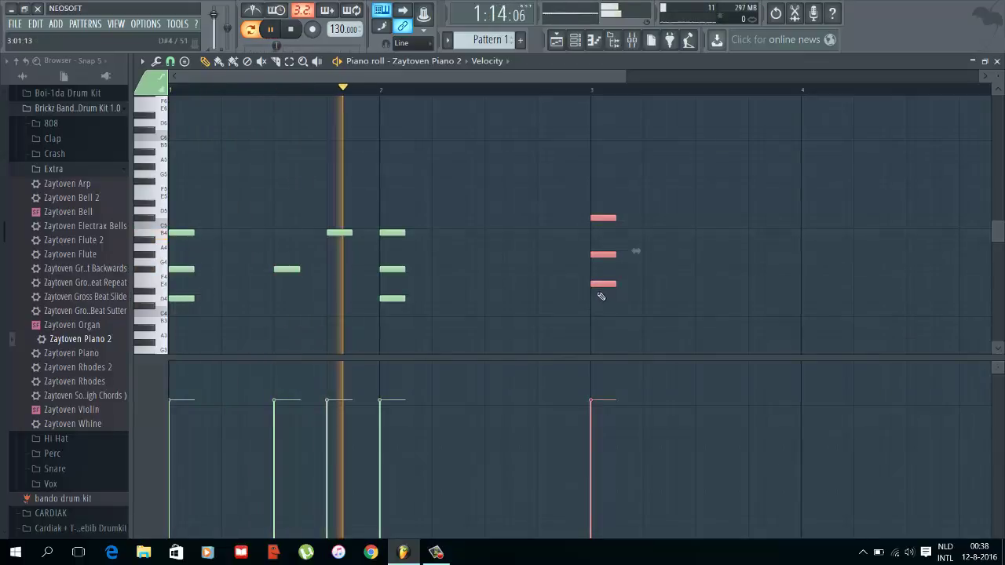
pyautogui.moveTo(598, 284); pyautogui.dragTo(492, 284)
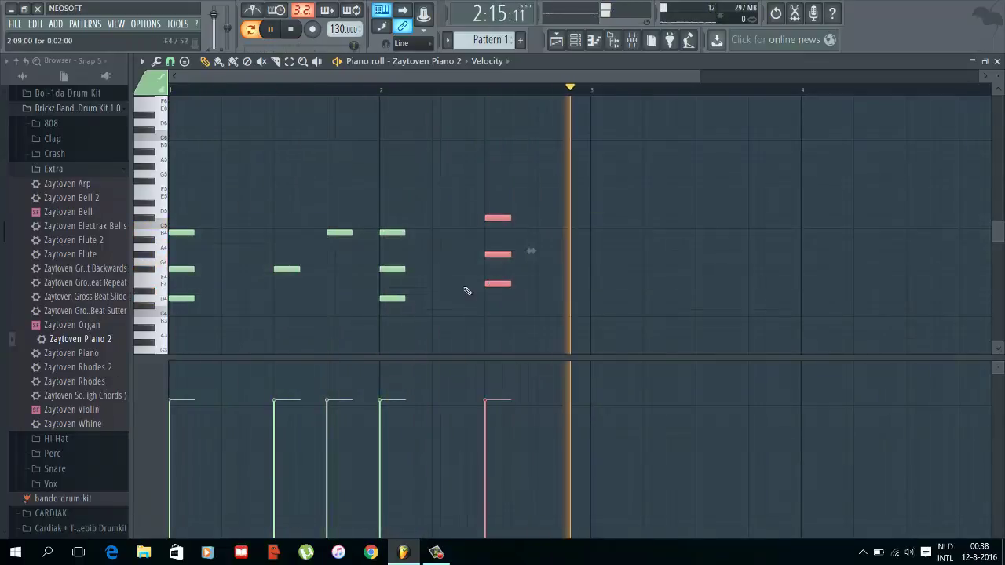
# Step: Replace the F#4 in the chord at the start of bar 2 with G4 and play the pattern
pyautogui.click(394, 269)
pyautogui.moveTo(395, 275); pyautogui.dragTo(384, 263)
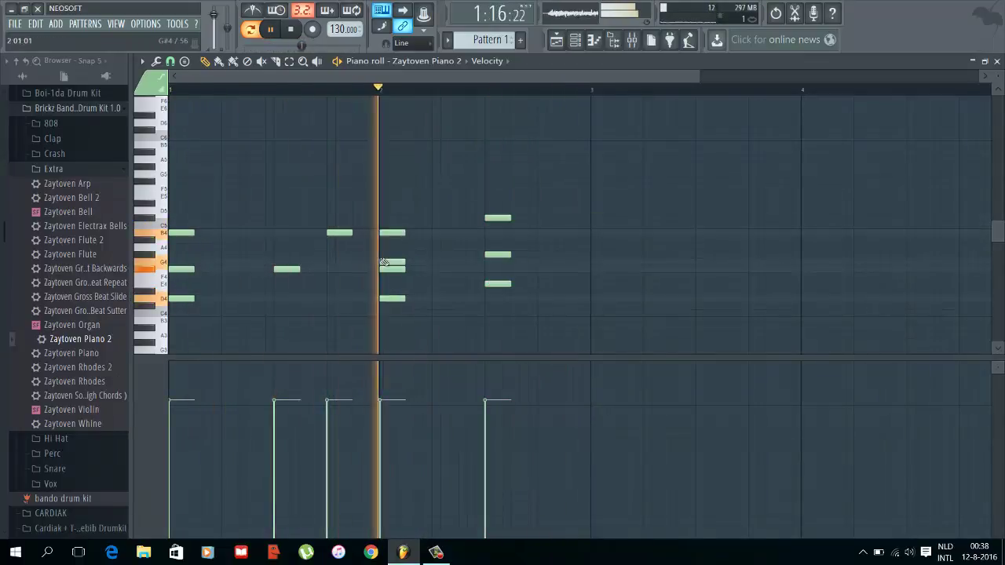
pyautogui.rightClick(389, 270)
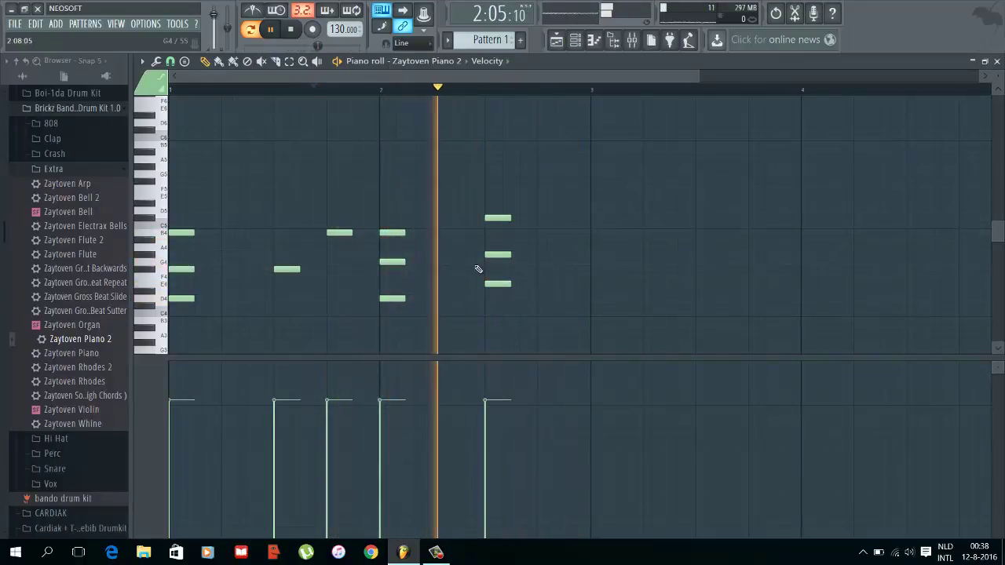
pyautogui.press('space')
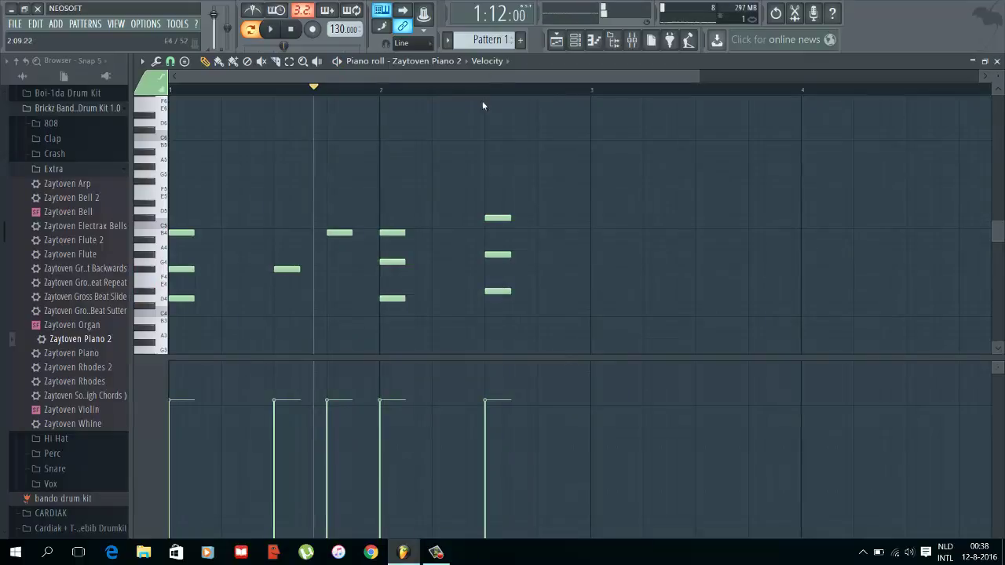
pyautogui.press('space')
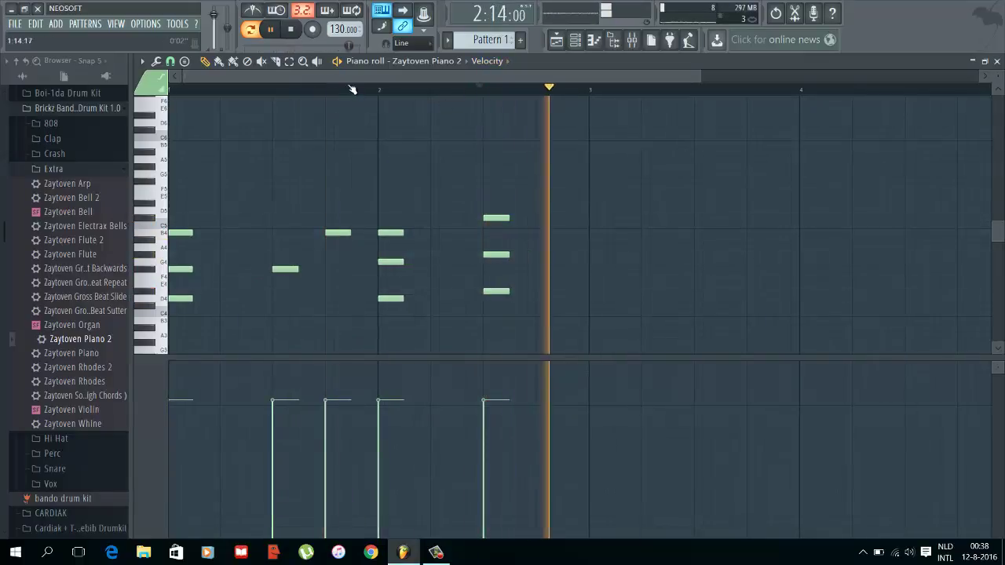
# Step: Change the chord in the middle of bar 2 to E4, G4 and B4 and listen to it in the loop
pyautogui.press('space')
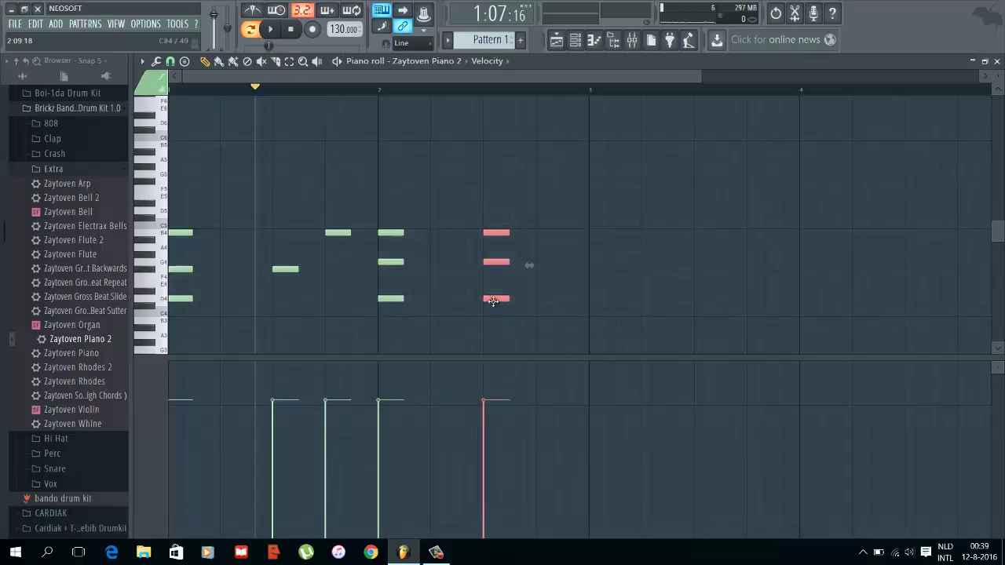
pyautogui.scroll(2, 496, 308)
pyautogui.press('space')
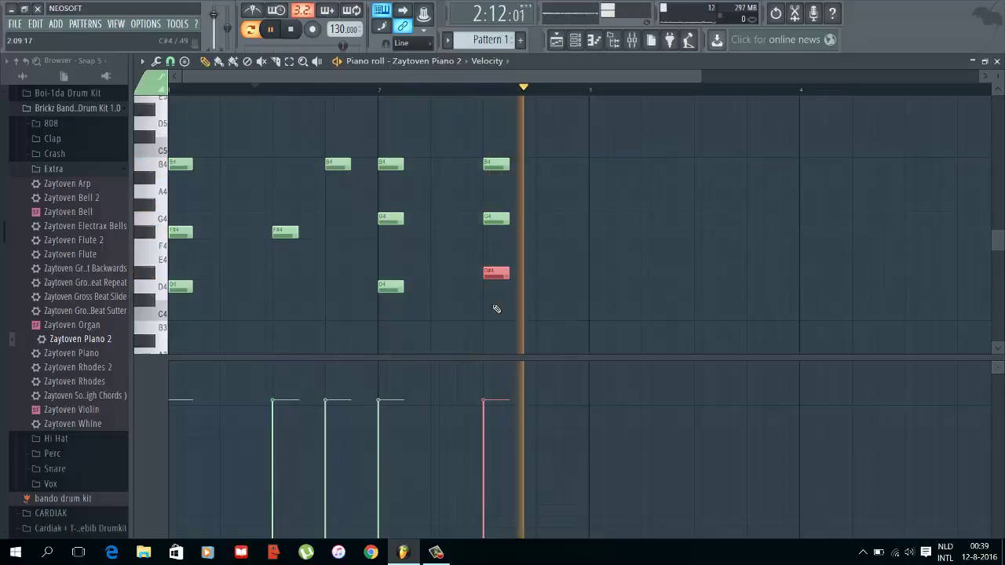
pyautogui.press('Up')
# Step: Lower the project tempo to 124 BPM
pyautogui.moveTo(699, 76); pyautogui.dragTo(977, 77)
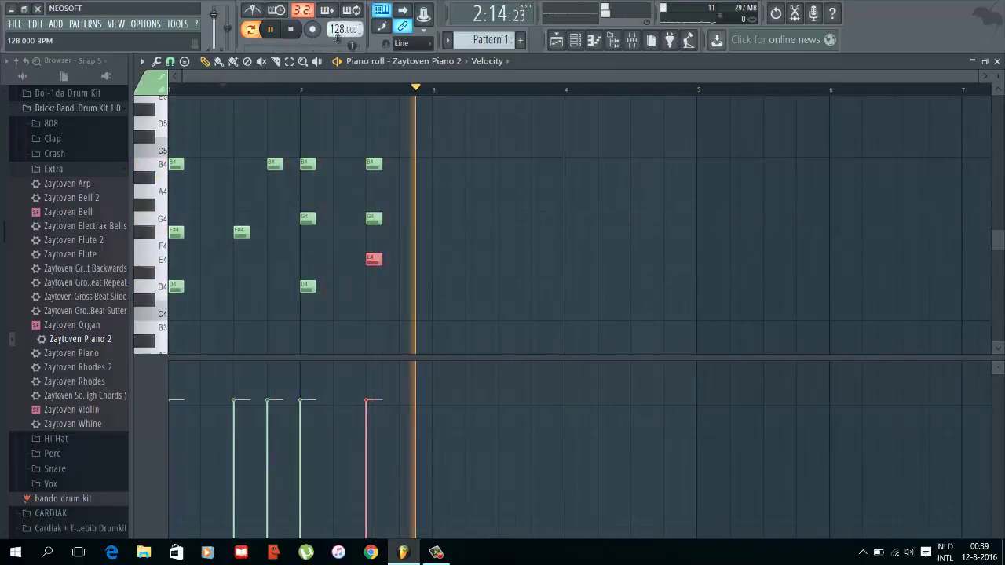
pyautogui.moveTo(343, 29); pyautogui.dragTo(337, 52)
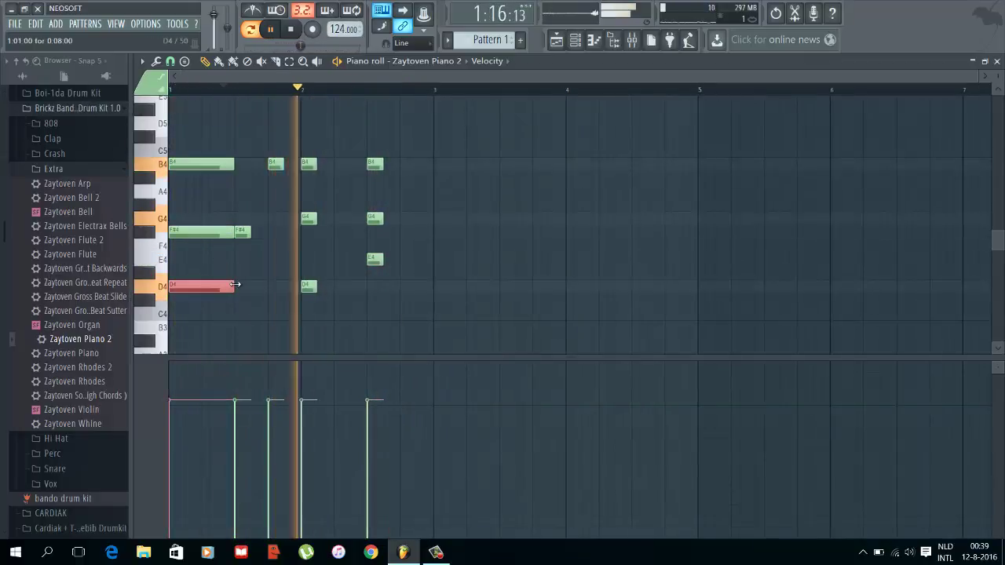
# Step: Lengthen the bar 1 notes: D4 to the bar's end, the second F#4 to beat 4, and both B4 notes until they meet their neighbours
pyautogui.moveTo(234, 287); pyautogui.dragTo(299, 298)
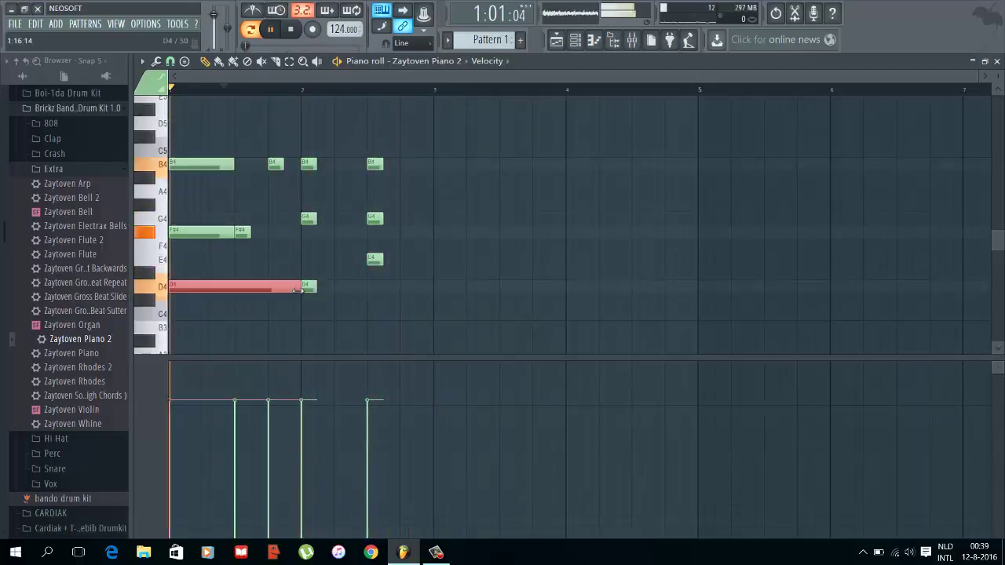
pyautogui.moveTo(248, 236)
pyautogui.mouseDown()
pyautogui.moveTo(278, 235)
pyautogui.moveTo(268, 236)
pyautogui.mouseUp()
pyautogui.moveTo(281, 166); pyautogui.dragTo(301, 165)
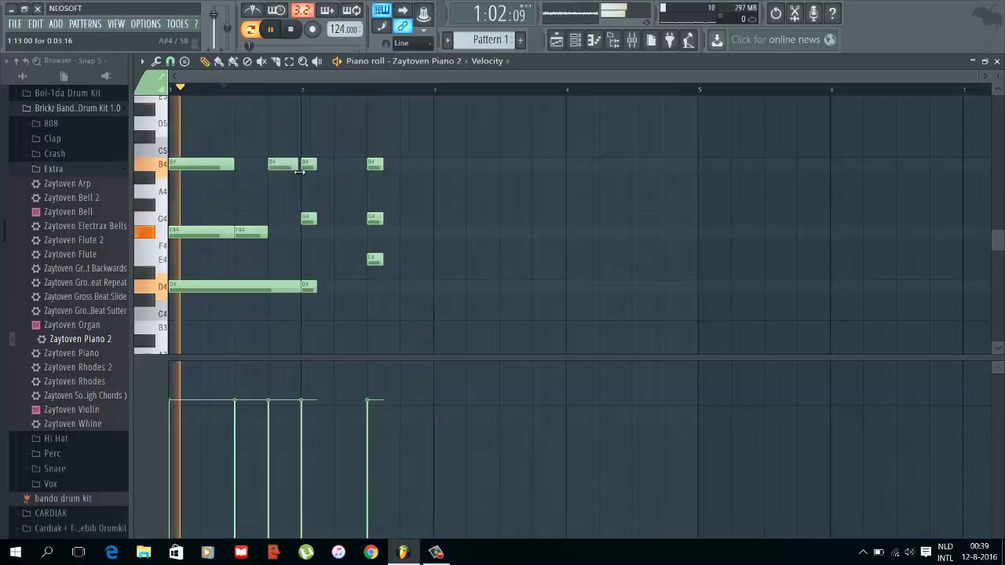
pyautogui.moveTo(232, 164); pyautogui.dragTo(268, 165)
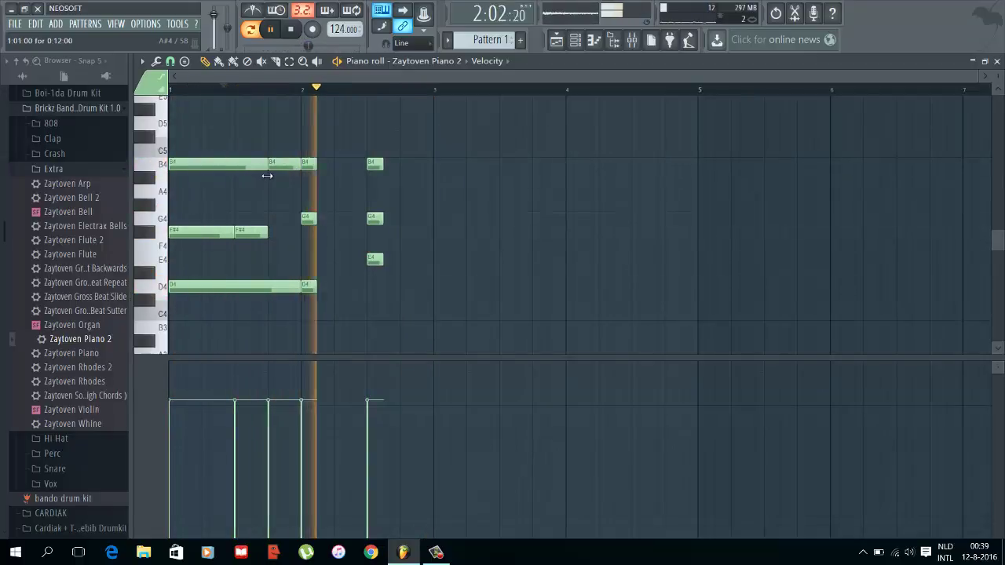
# Step: Extend the second F#4 to the end of bar 1, and the first G4 and D4 of bar 2 to the middle of that bar
pyautogui.moveTo(268, 236); pyautogui.dragTo(366, 219)
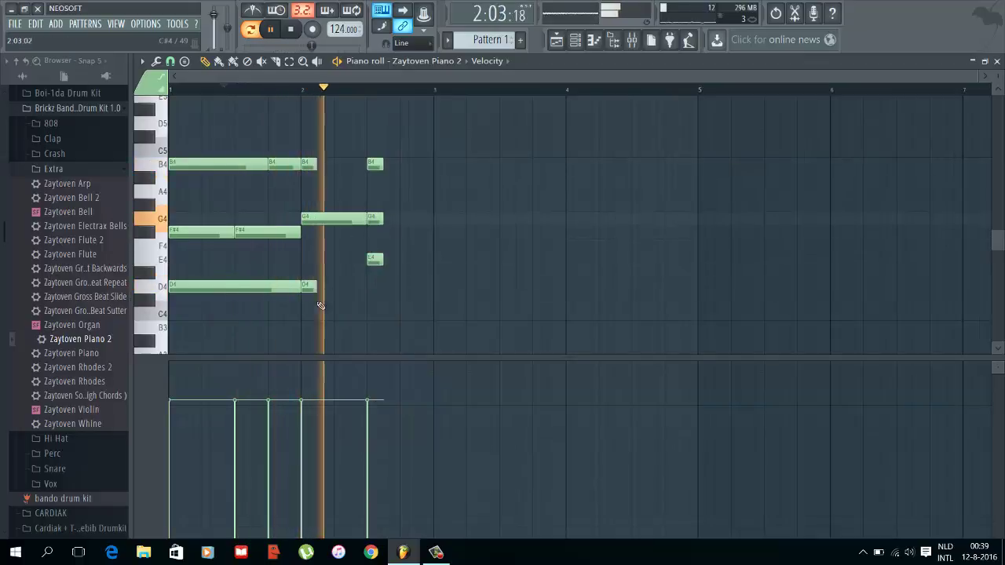
pyautogui.moveTo(315, 288); pyautogui.dragTo(432, 292)
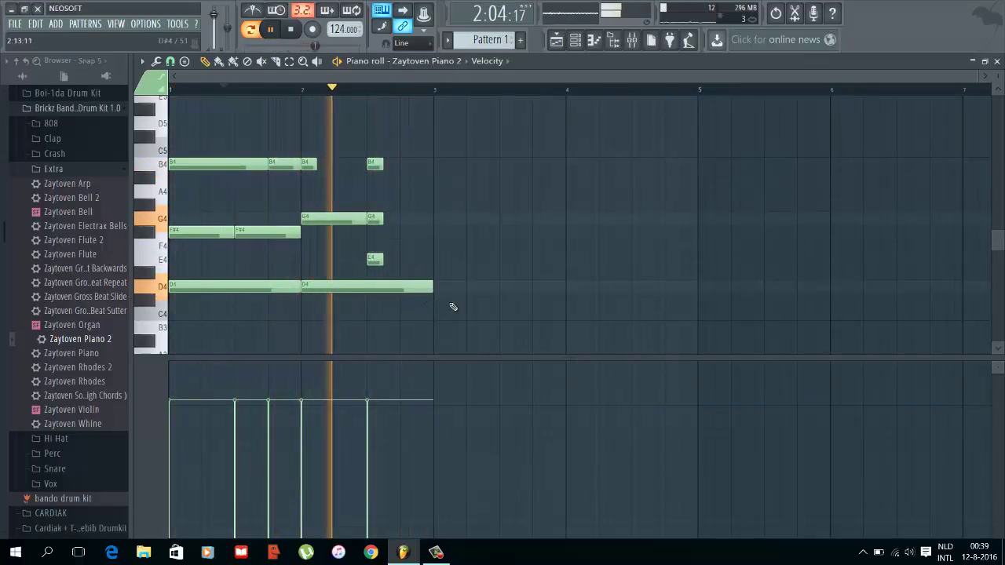
pyautogui.press('space')
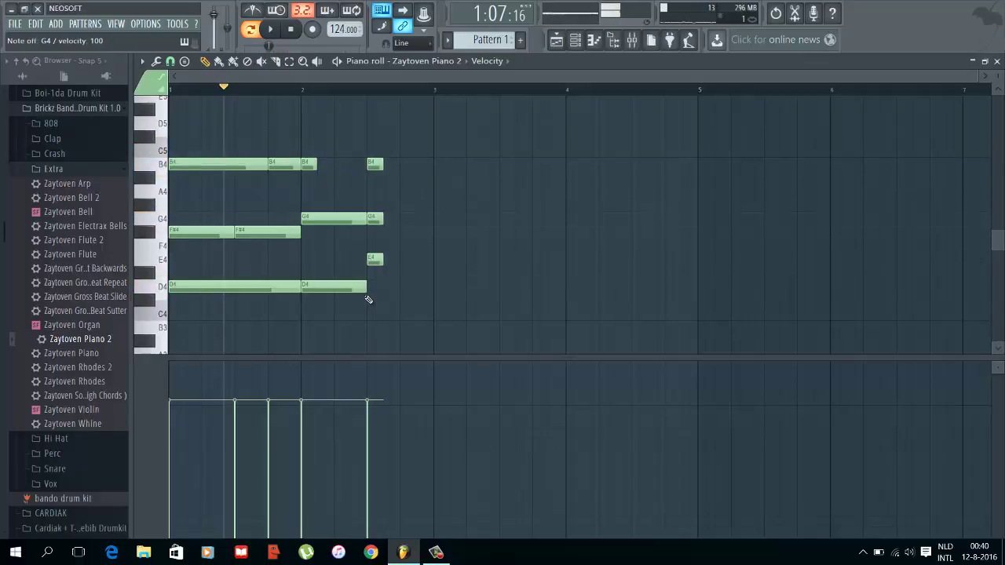
pyautogui.click(435, 552)
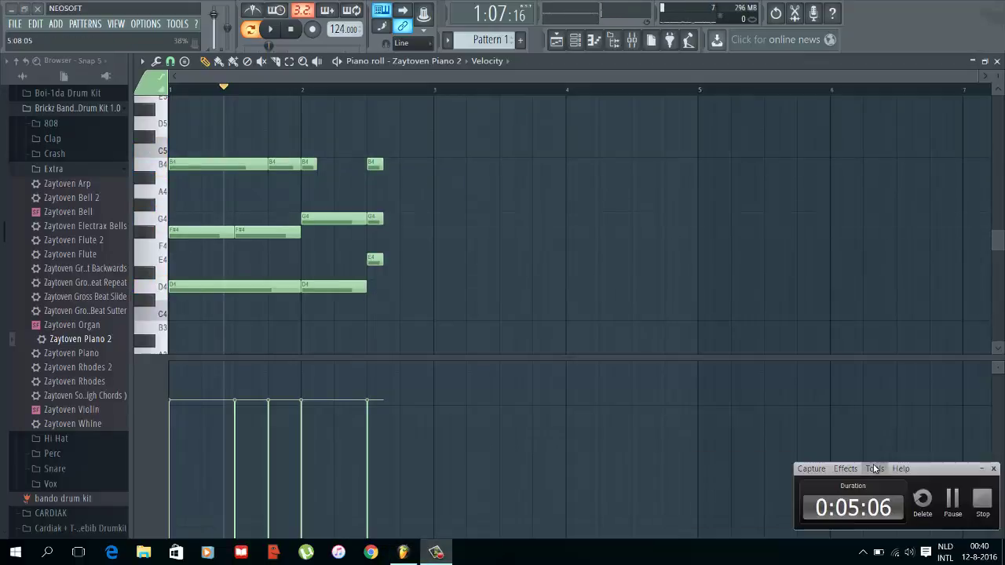
pyautogui.click(977, 509)
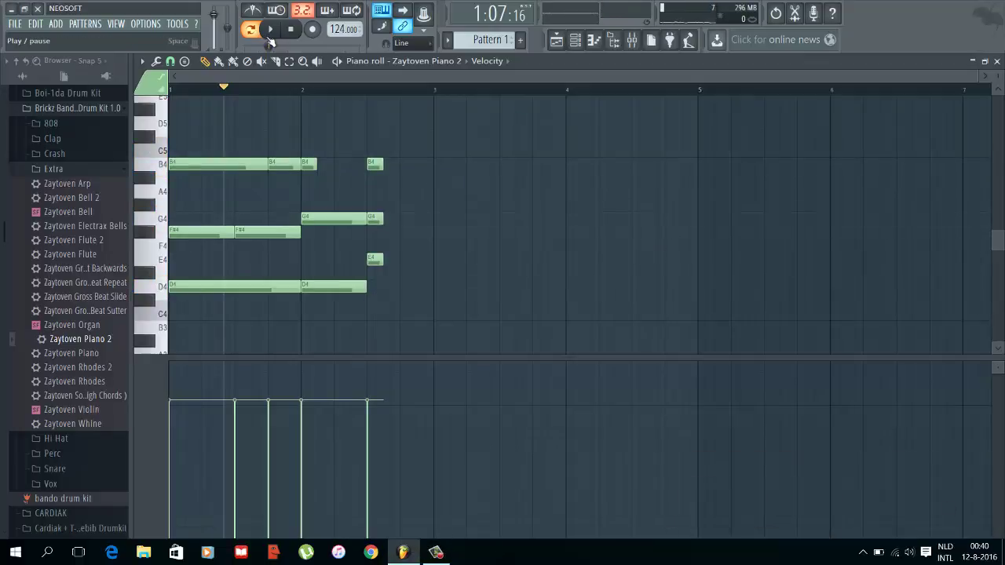
# Step: Play the pattern back to review the lengthened chords
pyautogui.press('space')
pyautogui.press('space')
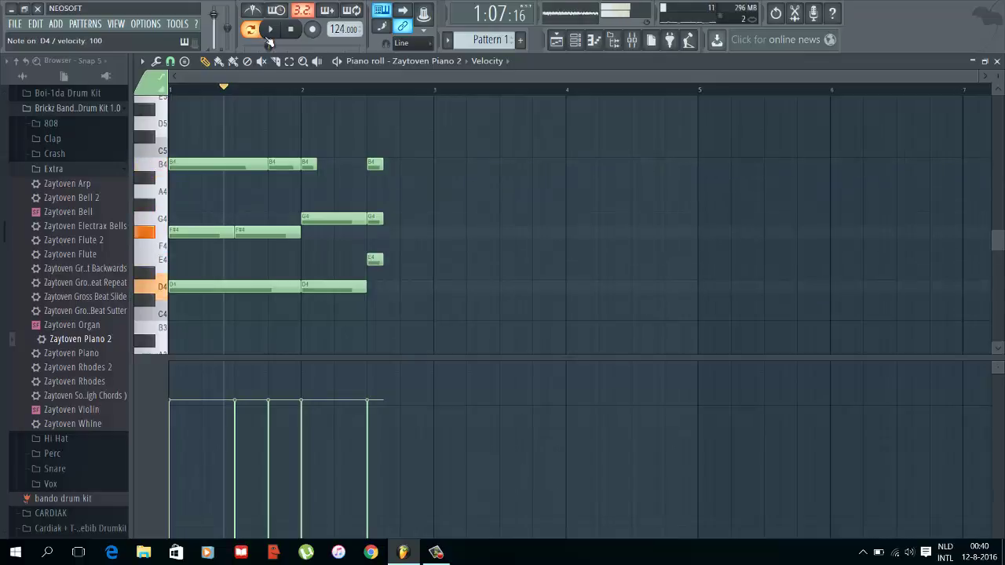
pyautogui.click(268, 36)
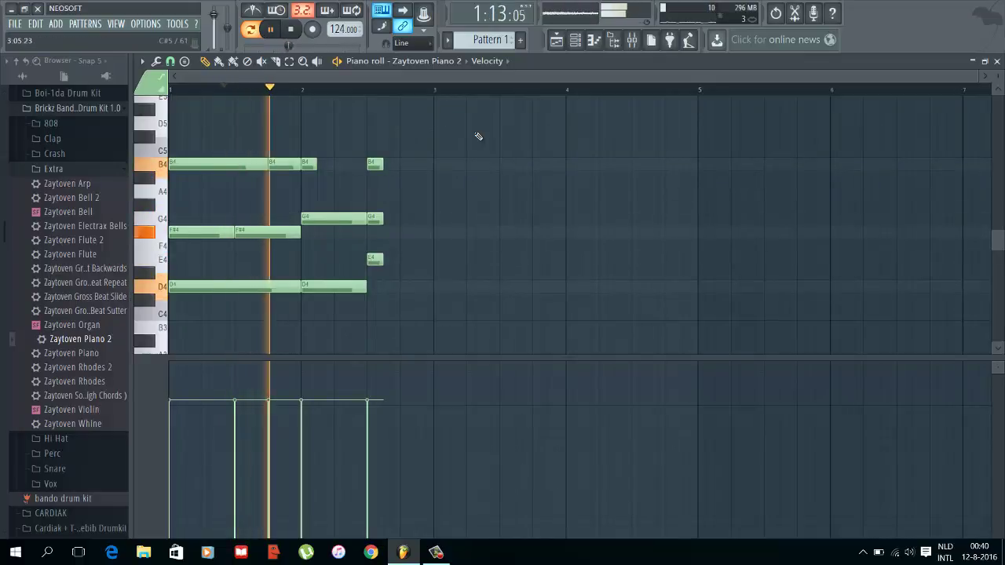
# Step: Add a G4 note on beat 4 of bar 2 and trim it to end at bar 3
pyautogui.press('space')
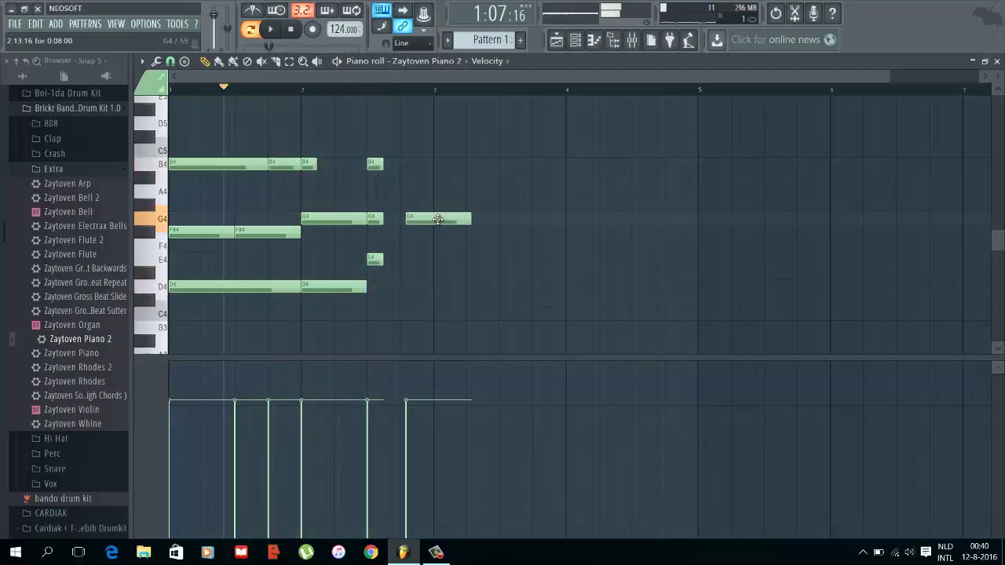
pyautogui.press('space')
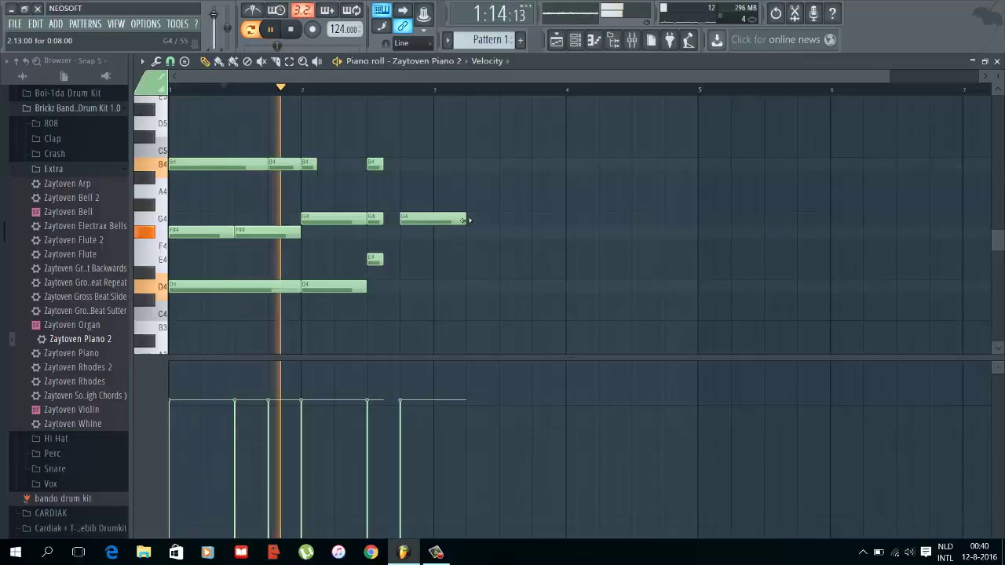
pyautogui.moveTo(465, 219); pyautogui.dragTo(434, 221)
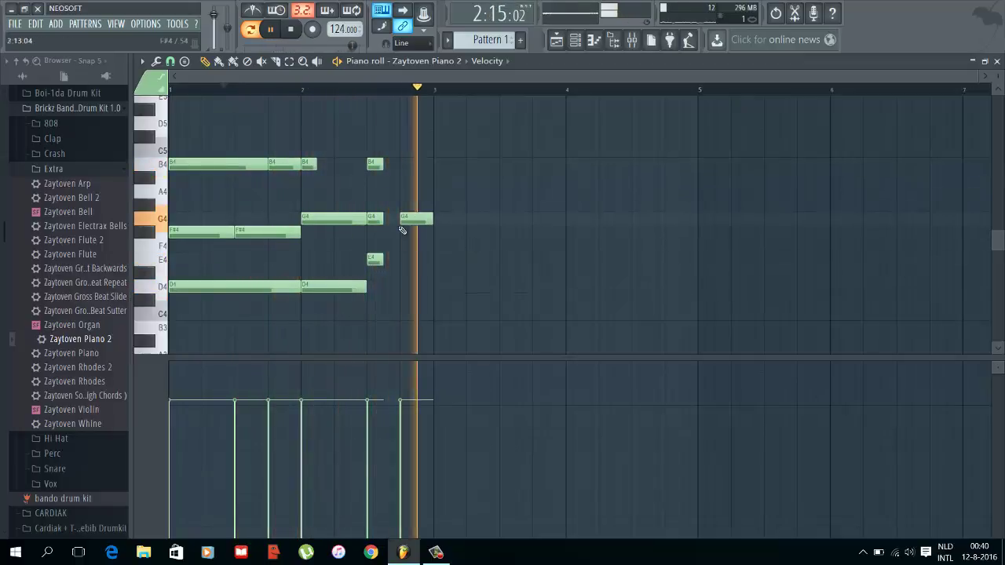
# Step: Lengthen the chord in the middle of bar 2, taking its G4 to beat 4 and its E4 and B4 to the bar's end
pyautogui.moveTo(380, 301); pyautogui.dragTo(383, 112)
pyautogui.moveTo(383, 165); pyautogui.dragTo(399, 167)
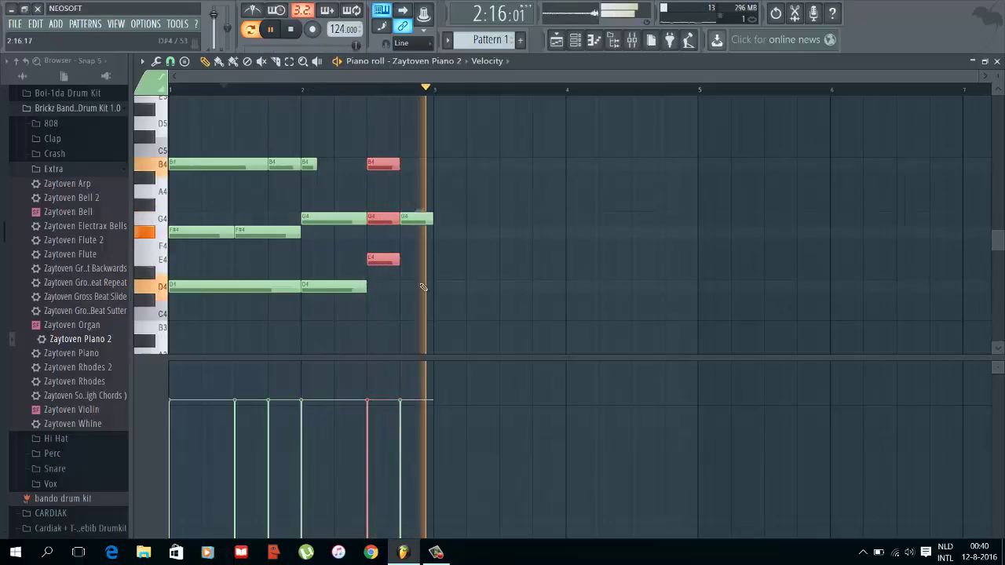
pyautogui.moveTo(397, 305); pyautogui.dragTo(431, 260)
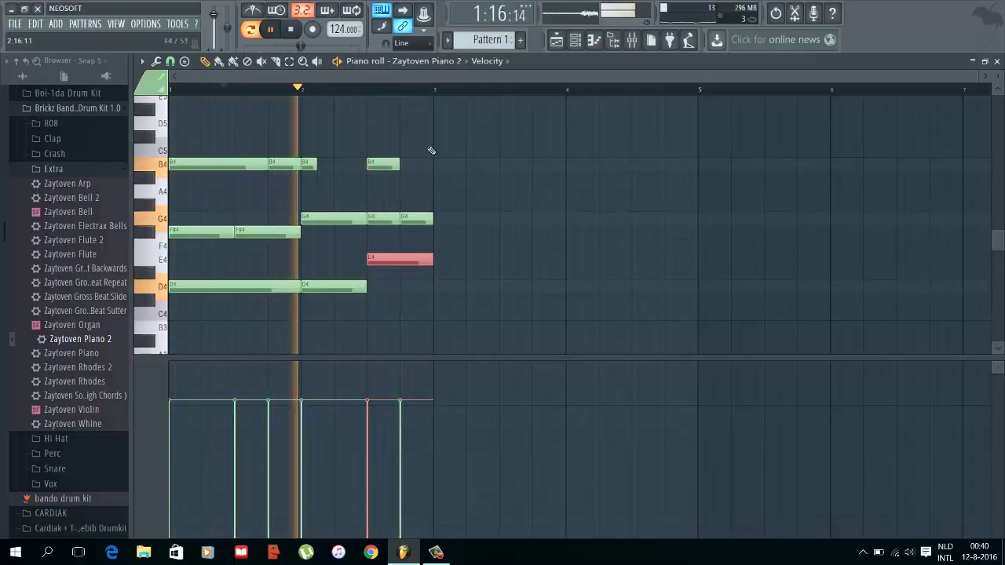
pyautogui.moveTo(399, 165); pyautogui.dragTo(433, 168)
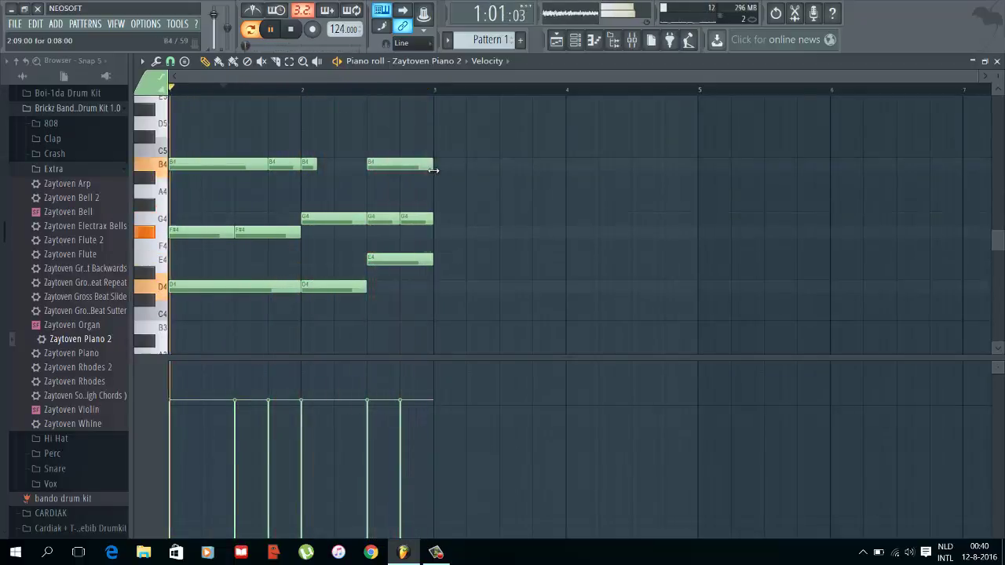
# Step: Select the lowest notes, both D4s and the E4, and reduce their velocity to an even lower level
pyautogui.moveTo(440, 331); pyautogui.dragTo(197, 259)
pyautogui.moveTo(186, 454); pyautogui.dragTo(180, 465)
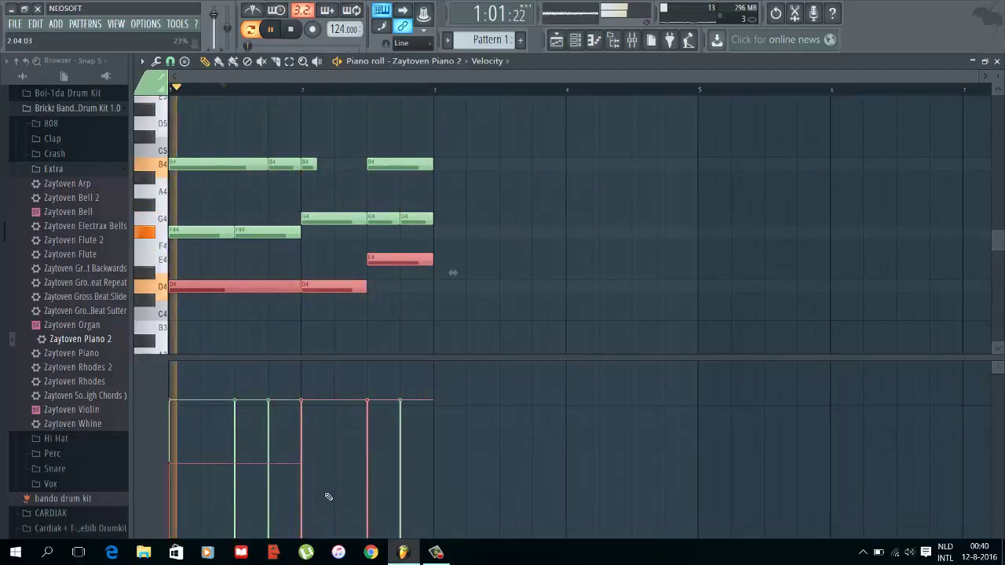
pyautogui.moveTo(306, 468); pyautogui.dragTo(366, 465)
# Step: Select the middle F#4 and G4 notes across both bars and lower their velocity to about 47%
pyautogui.moveTo(445, 214); pyautogui.dragTo(334, 223)
pyautogui.moveTo(181, 214); pyautogui.dragTo(261, 236)
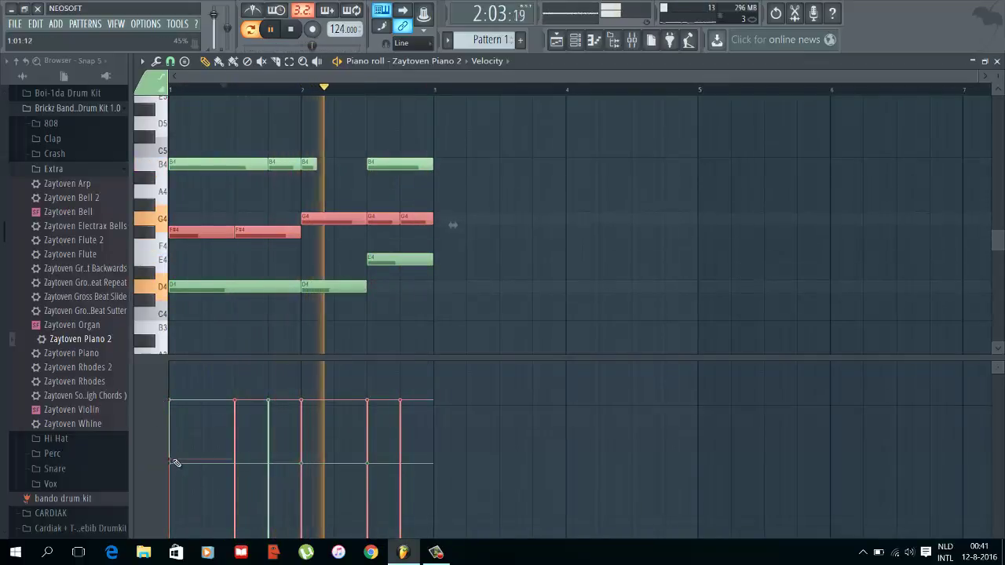
pyautogui.moveTo(175, 460); pyautogui.dragTo(493, 450)
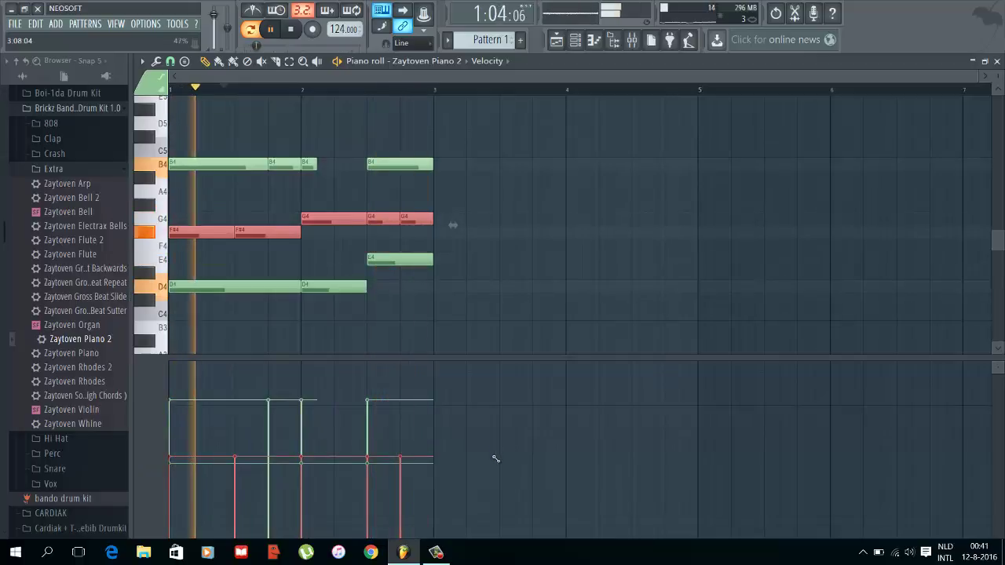
# Step: Select all the B4 notes and lower their velocity to just above that of the middle notes
pyautogui.click(301, 184)
pyautogui.moveTo(298, 181); pyautogui.dragTo(188, 161)
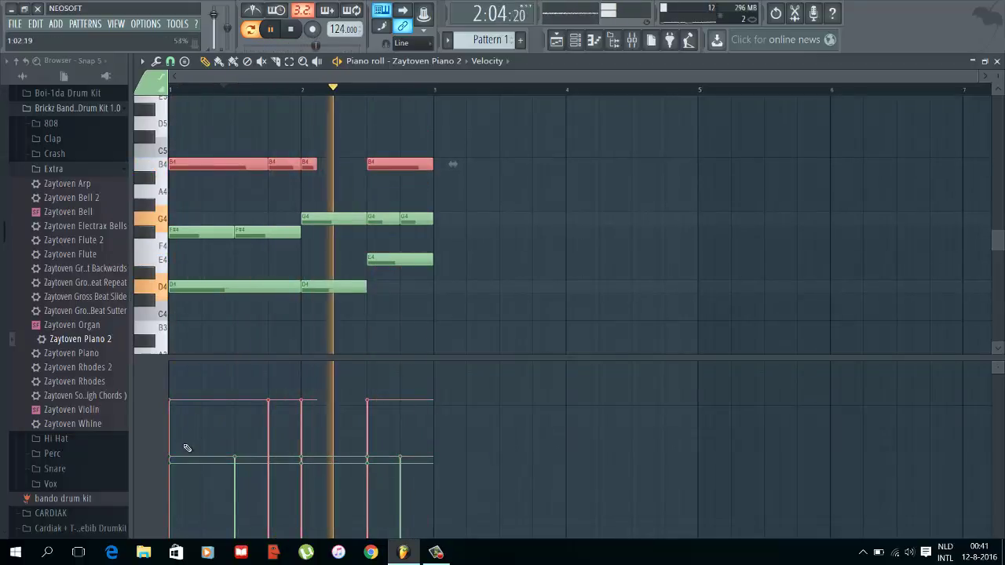
pyautogui.moveTo(186, 447); pyautogui.dragTo(520, 470)
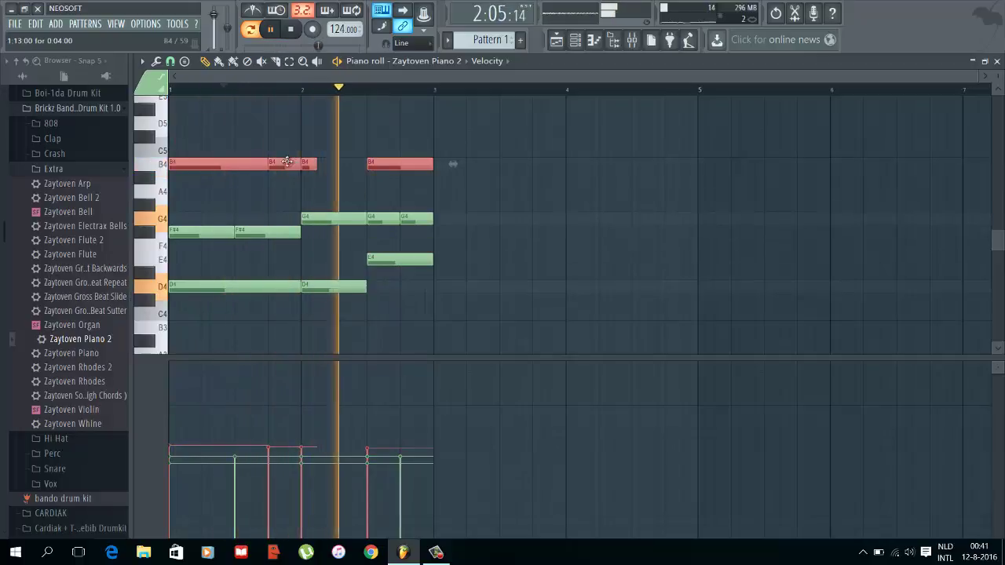
# Step: Select the second B4, the second F#4 and the last G4, and set their velocities to about 51–52%
pyautogui.moveTo(271, 154); pyautogui.dragTo(294, 183)
pyautogui.press('space')
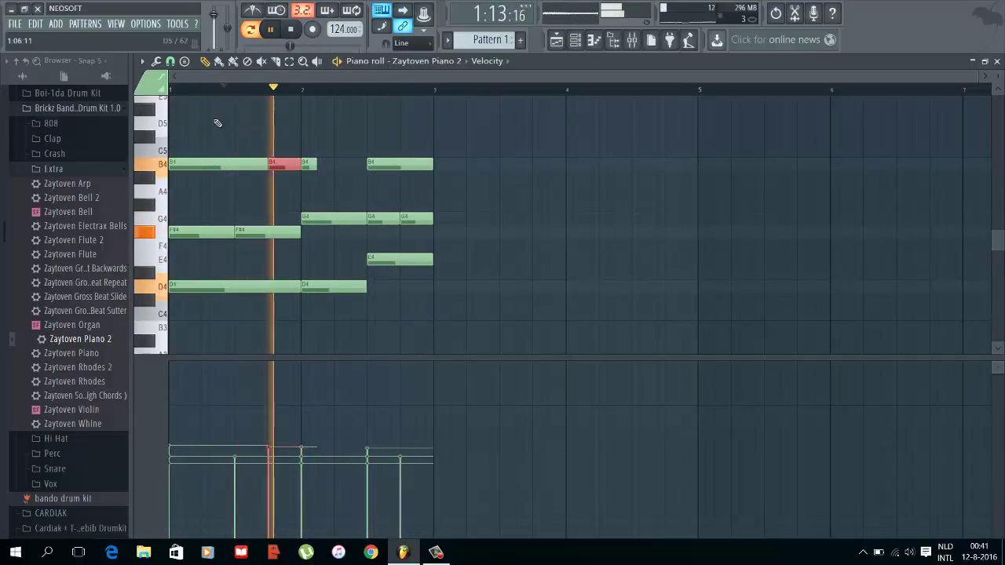
pyautogui.keyDown('ctrl'); pyautogui.click(252, 205); pyautogui.keyUp('ctrl')
pyautogui.moveTo(258, 226); pyautogui.dragTo(267, 238)
pyautogui.keyDown('ctrl'); pyautogui.keyDown('shift'); pyautogui.click(280, 163); pyautogui.keyUp('shift'); pyautogui.keyUp('ctrl')
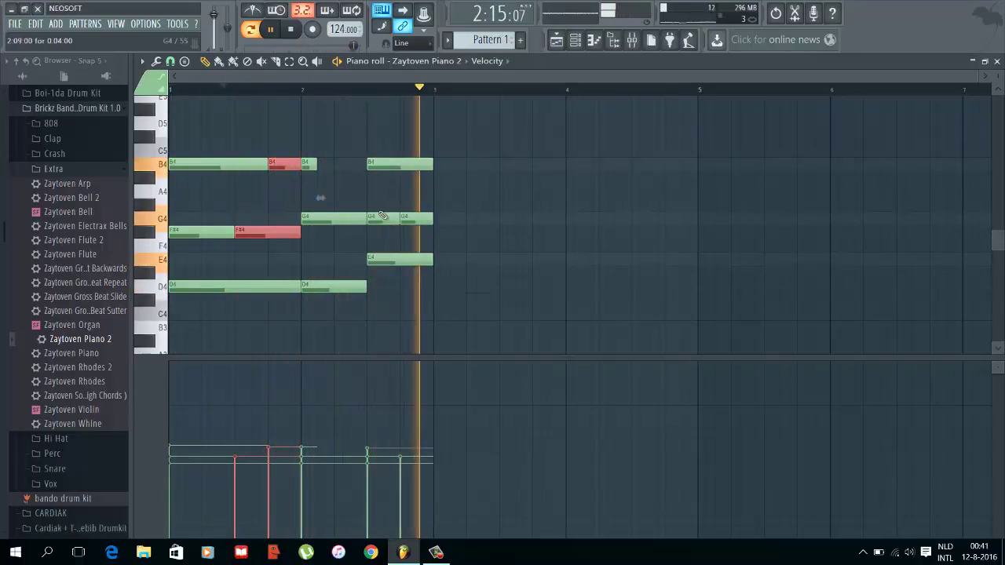
pyautogui.keyDown('ctrl'); pyautogui.keyDown('shift'); pyautogui.click(416, 218); pyautogui.keyUp('shift'); pyautogui.keyUp('ctrl')
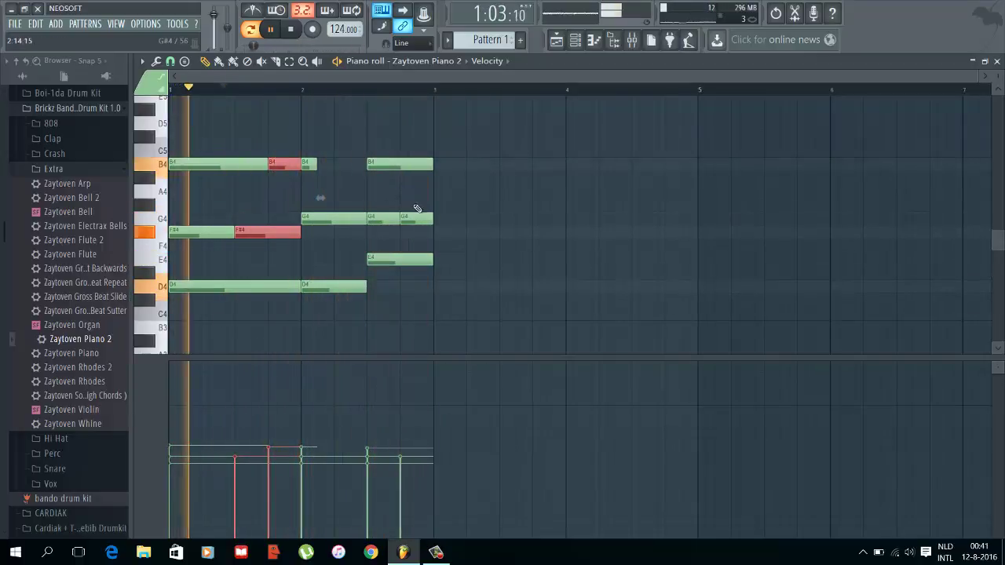
pyautogui.click(239, 446)
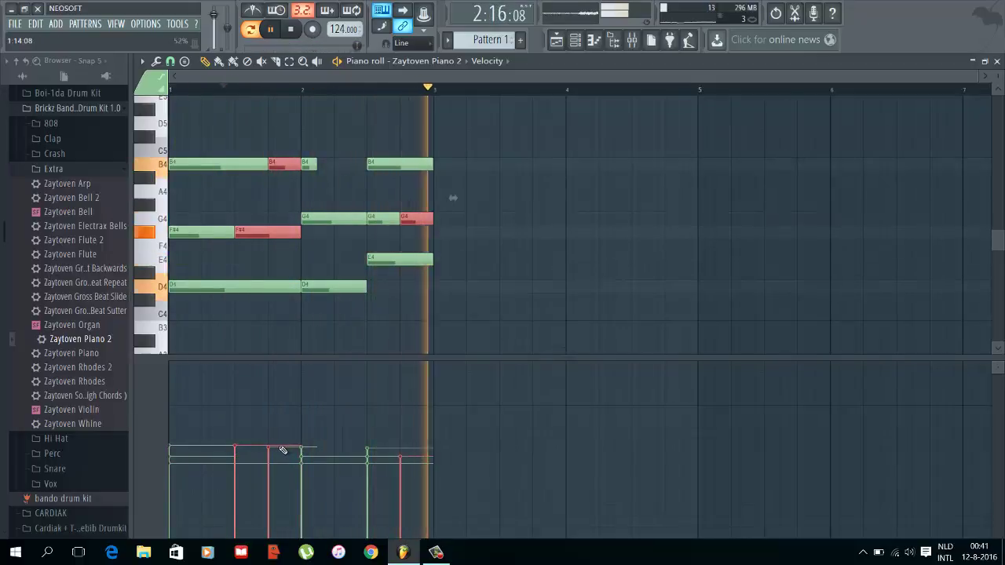
pyautogui.click(403, 448)
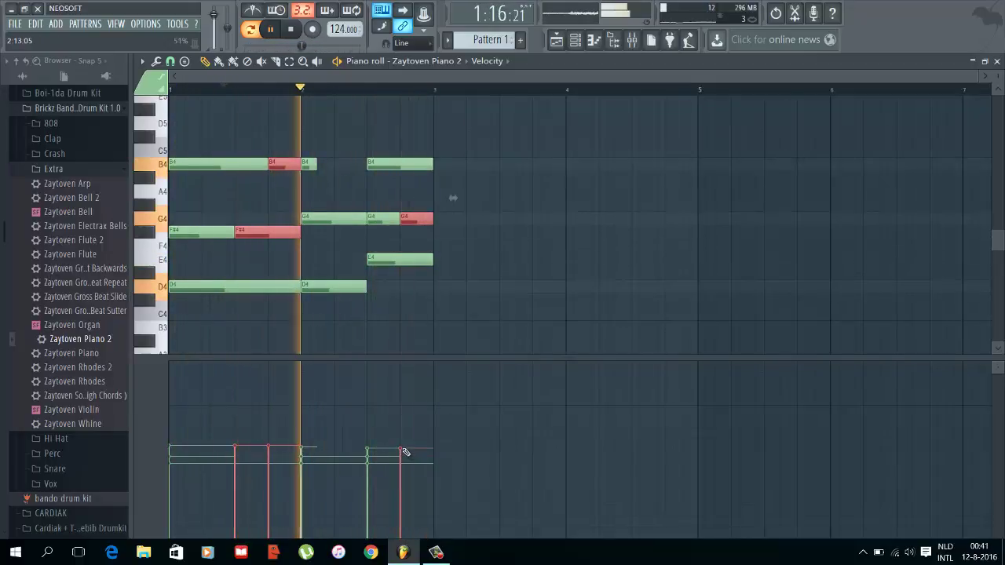
# Step: Lengthen the short B4 at the start of bar 2 until it meets the next B4 at mid-bar
pyautogui.moveTo(315, 164); pyautogui.dragTo(369, 184)
pyautogui.press('F7')
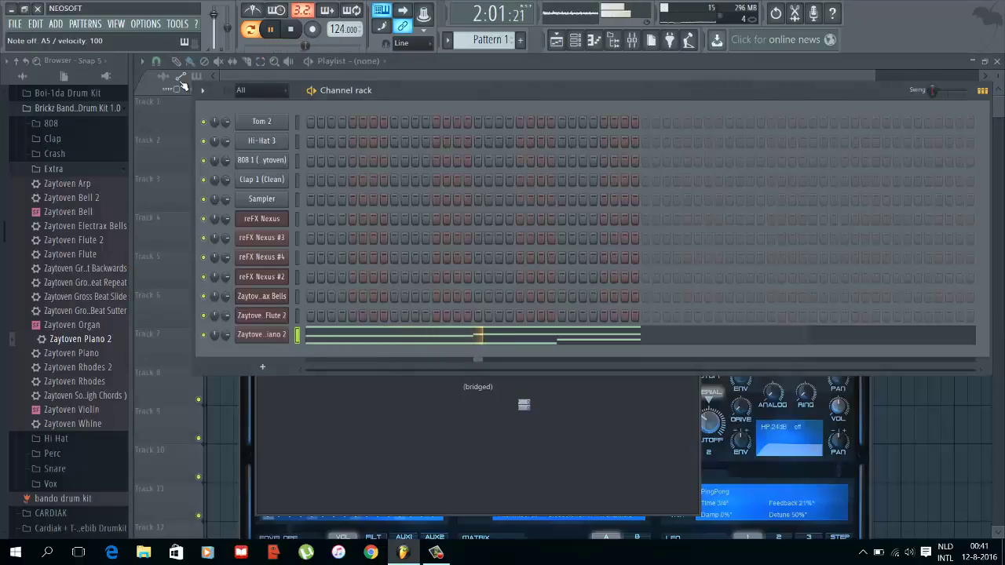
pyautogui.click(334, 343)
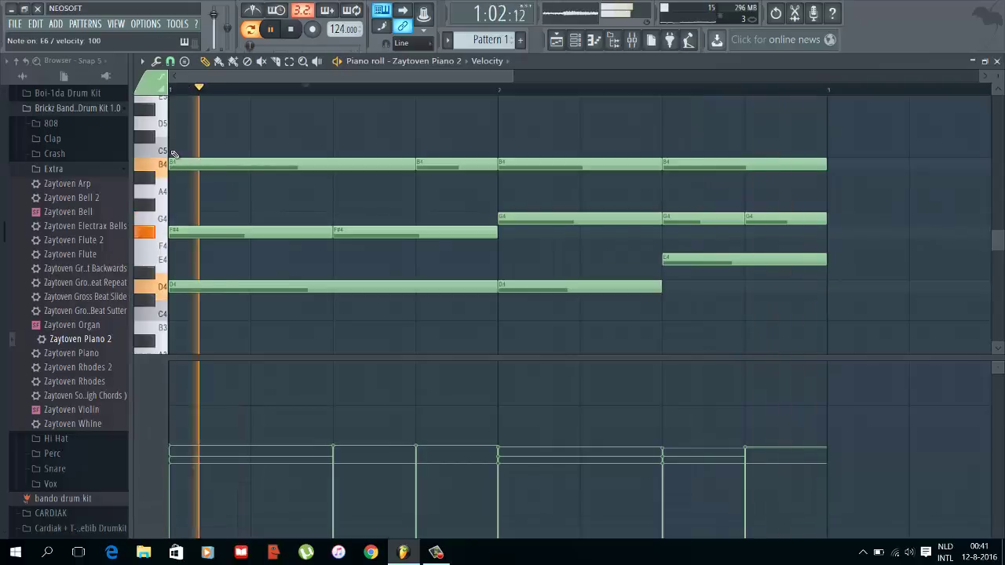
# Step: Audition higher piano notes around A5 to C6 over the looping chords to look for a top melody
pyautogui.scroll(4, 161, 146)
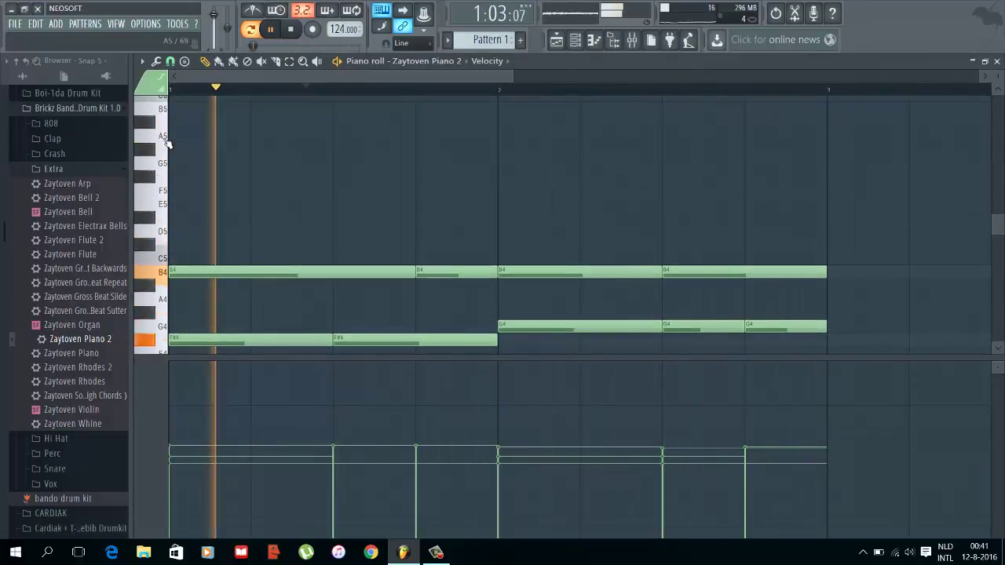
pyautogui.scroll(2, 151, 136)
pyautogui.click(152, 145)
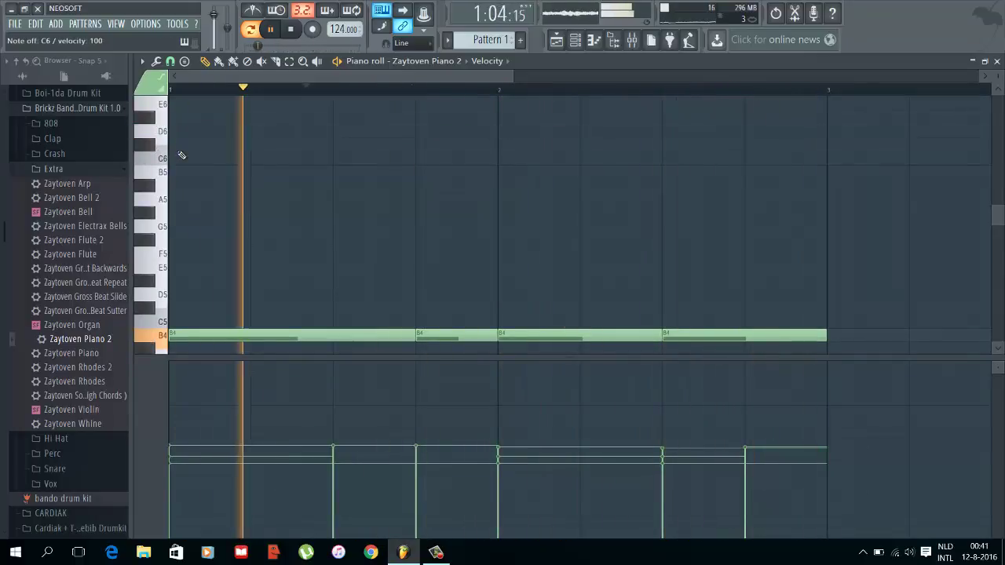
pyautogui.press('n')
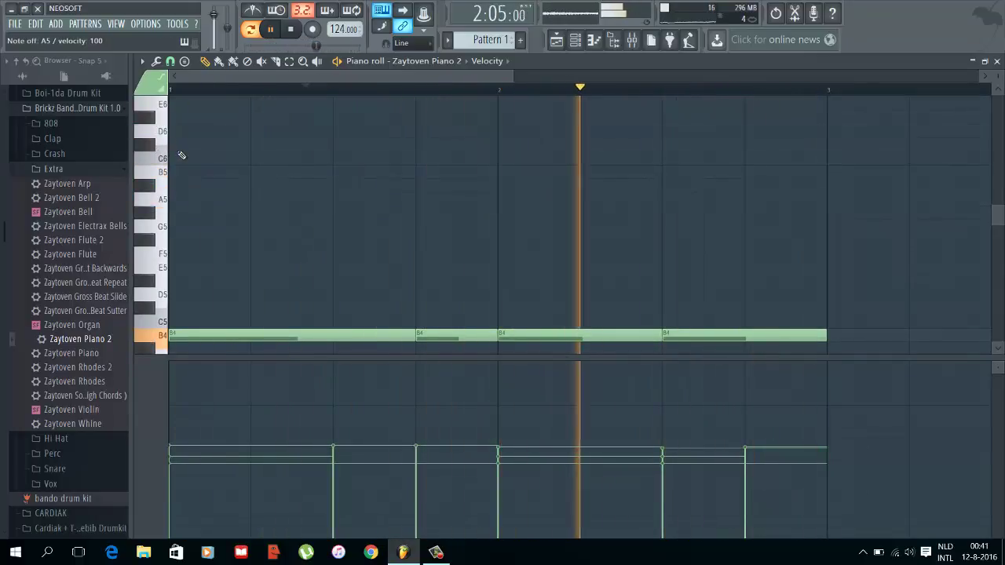
pyautogui.press('b')
pyautogui.press('m')
pyautogui.press(',')
pyautogui.press('n')
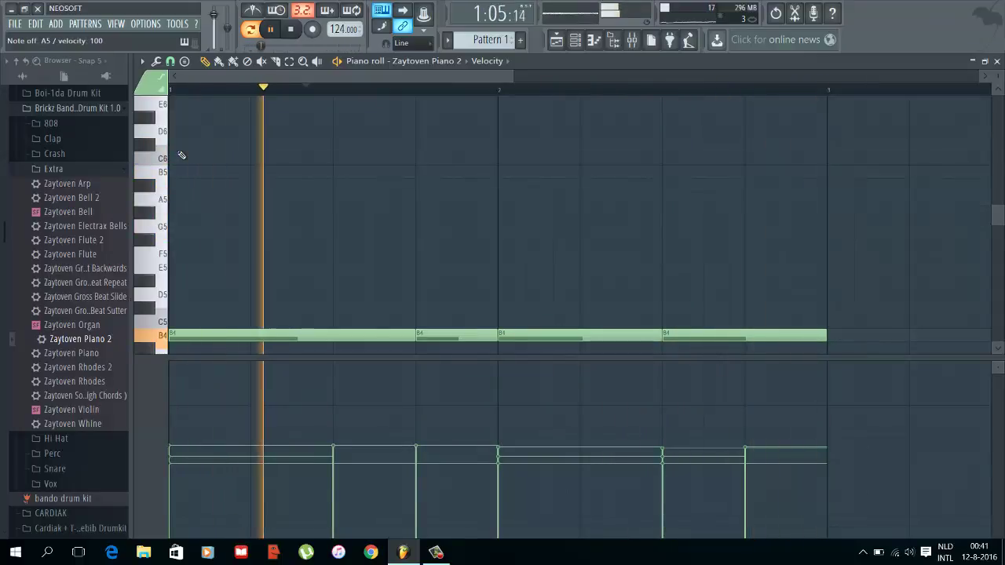
# Step: Add an 808 hit on step 1 in the channel rack and restart playback
pyautogui.press('F7')
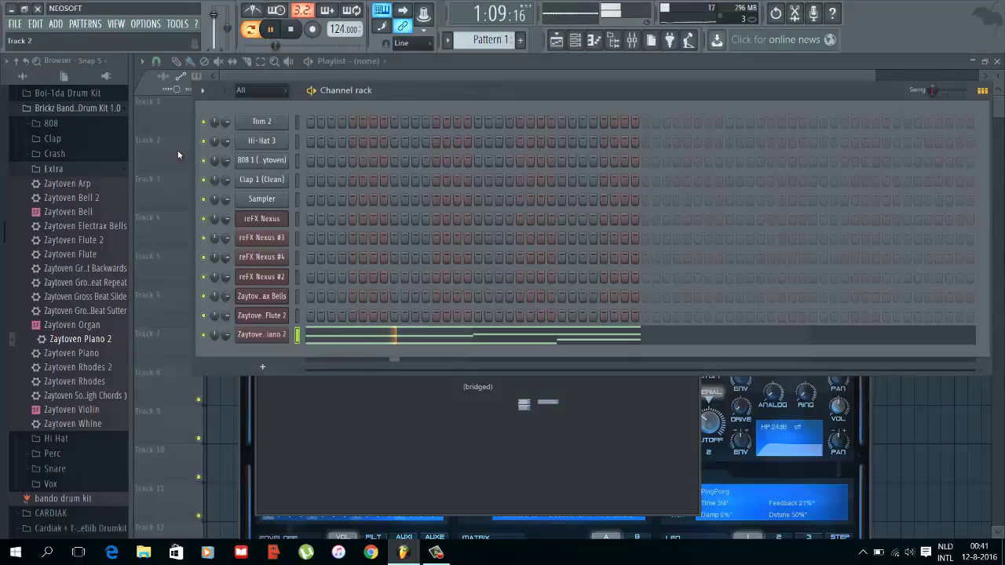
pyautogui.click(309, 161)
pyautogui.press('space')
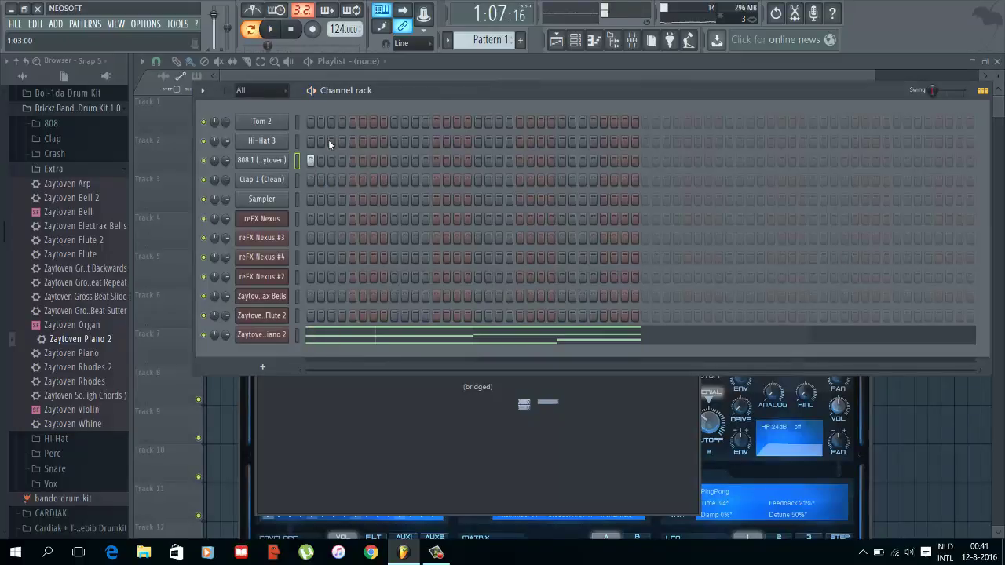
pyautogui.press('space')
# Step: Place three Tom 2 hits on steps 5, 6 and 7, testing their position against the metronome
pyautogui.click(332, 122)
pyautogui.click(342, 122)
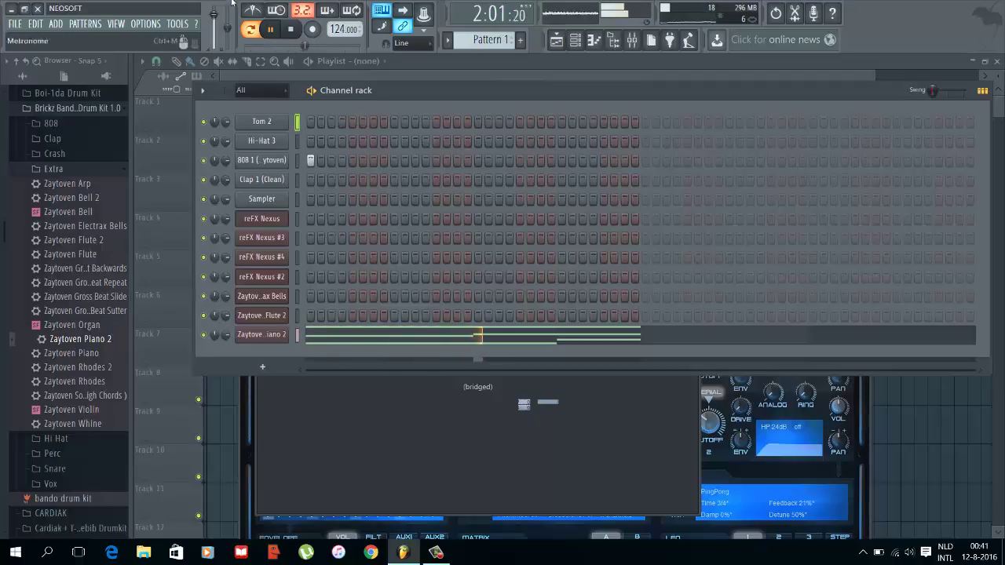
pyautogui.click(251, 11)
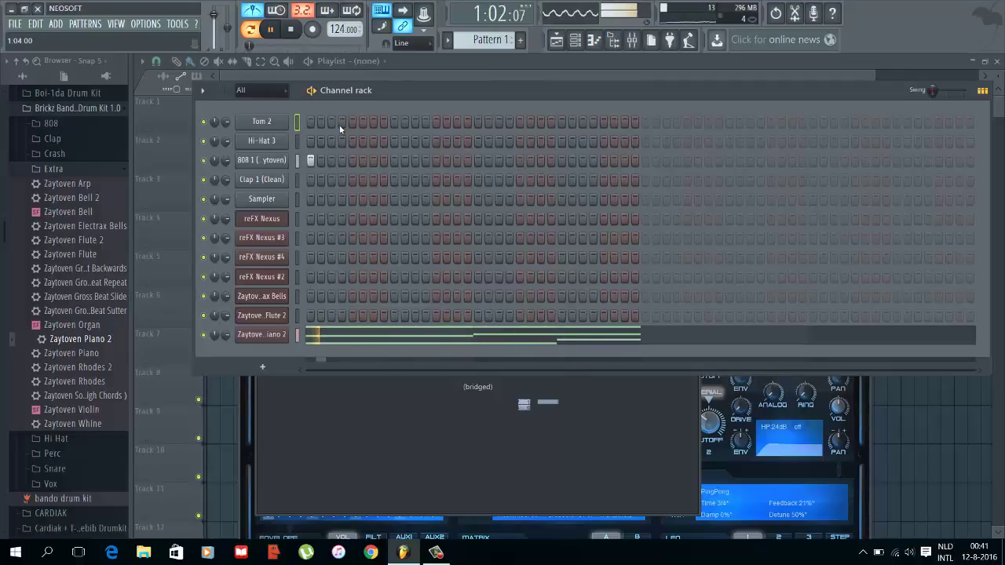
pyautogui.click(331, 122)
pyautogui.click(340, 123)
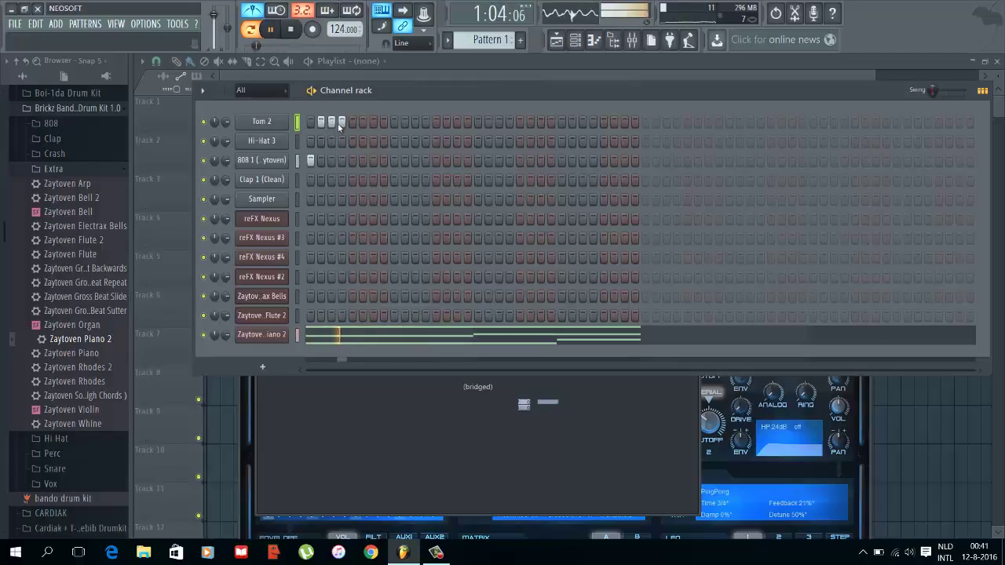
pyautogui.press('space')
pyautogui.press('space')
pyautogui.click(331, 122)
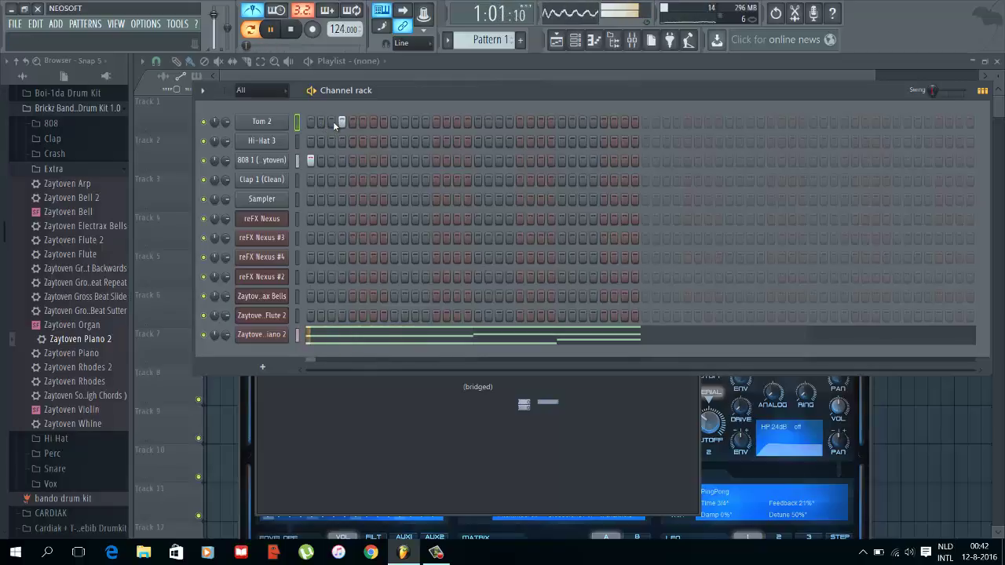
pyautogui.click(340, 123)
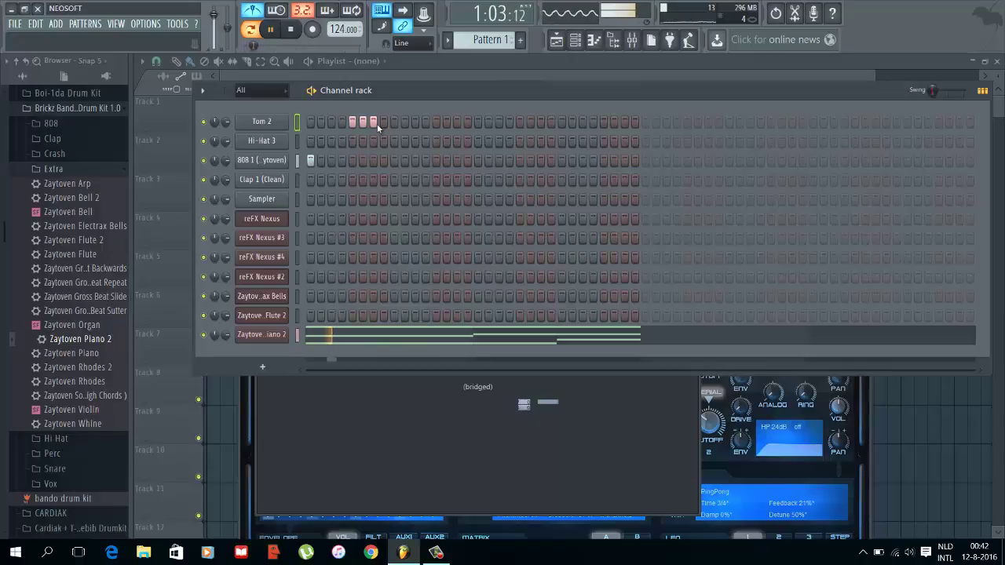
# Step: Add claps on steps 9 and 25 and leave only the clap and Zaytoven Piano 2 channels unmuted
pyautogui.click(395, 180)
pyautogui.press('space')
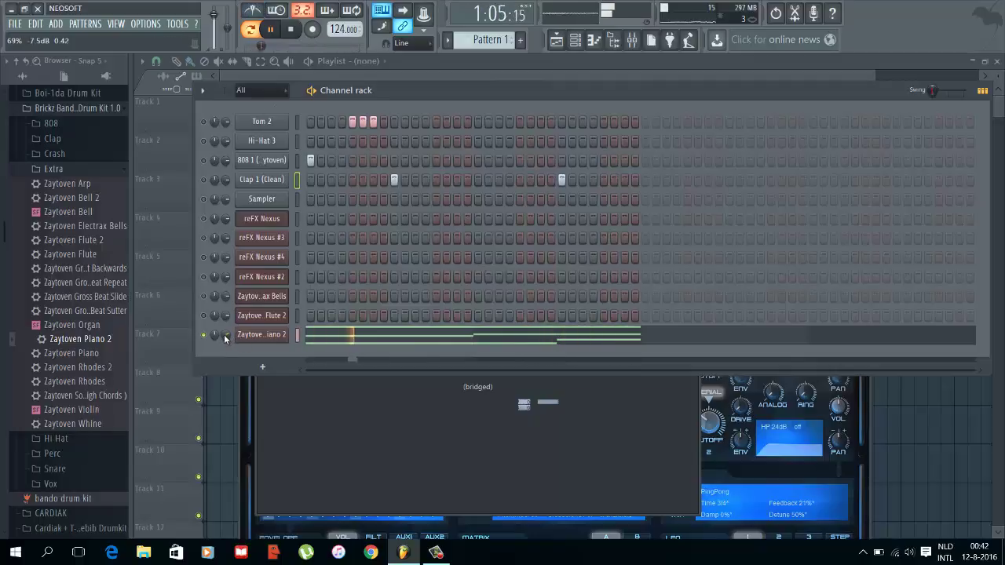
pyautogui.click(262, 315)
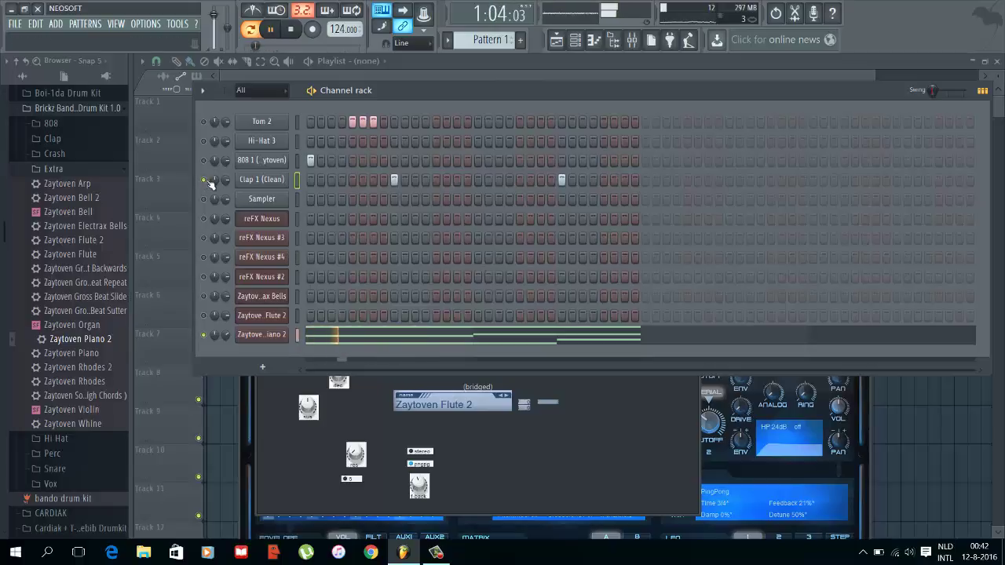
# Step: Check the clap's sample settings and compare the clap notes with the piano chords in their piano rolls
pyautogui.click(266, 180)
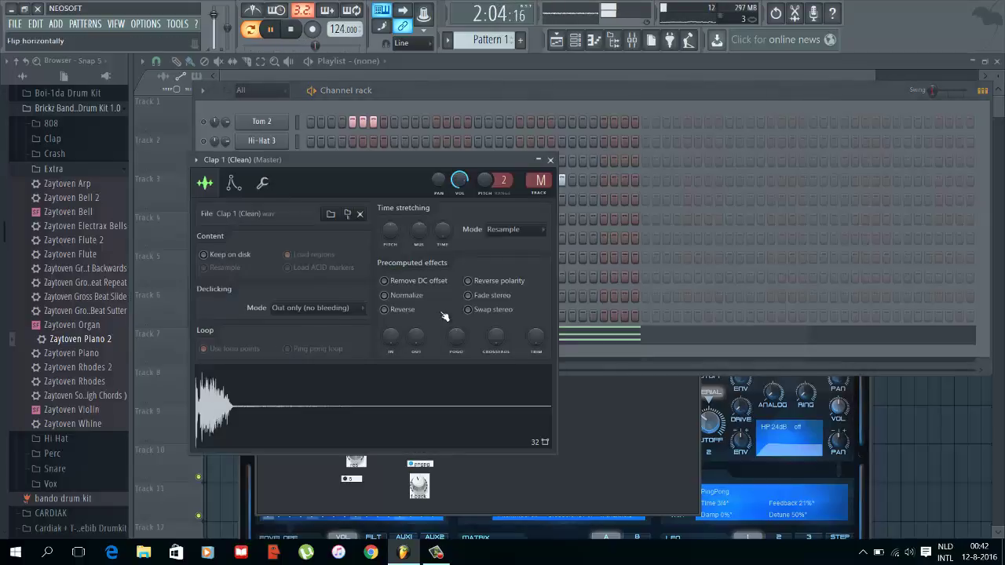
pyautogui.press('Escape')
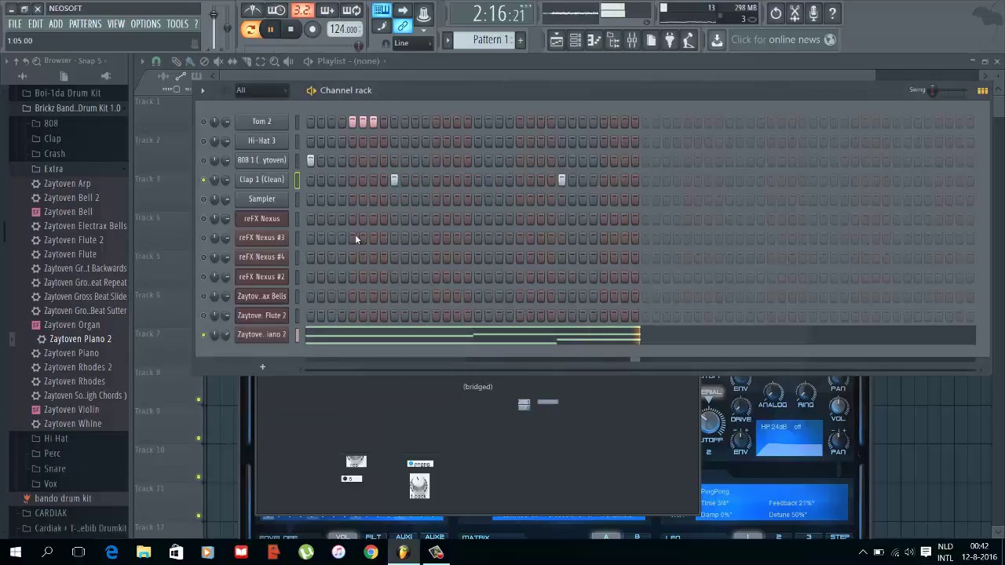
pyautogui.rightClick(285, 182)
pyautogui.click(312, 179)
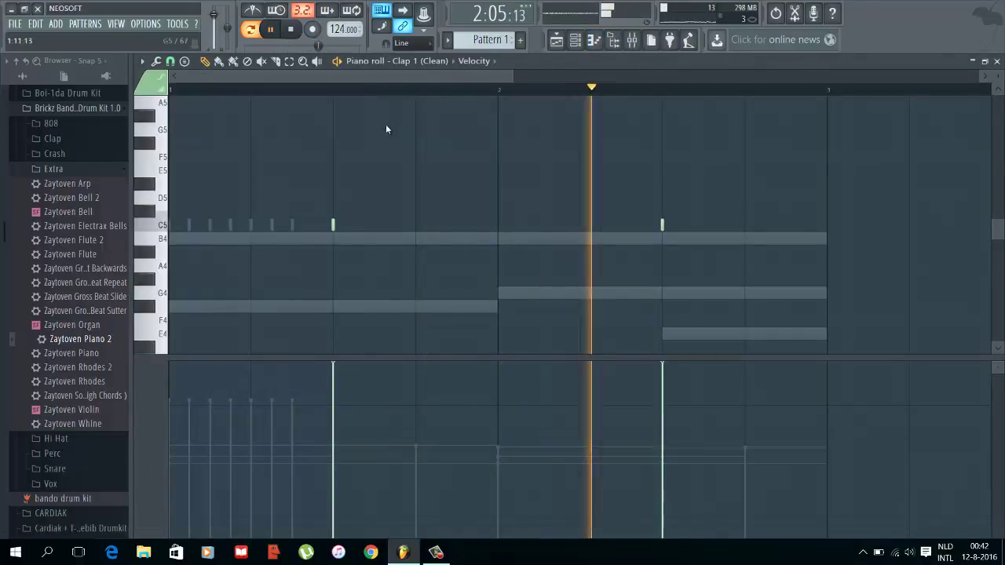
pyautogui.press('F7')
pyautogui.click(321, 343)
pyautogui.press('space')
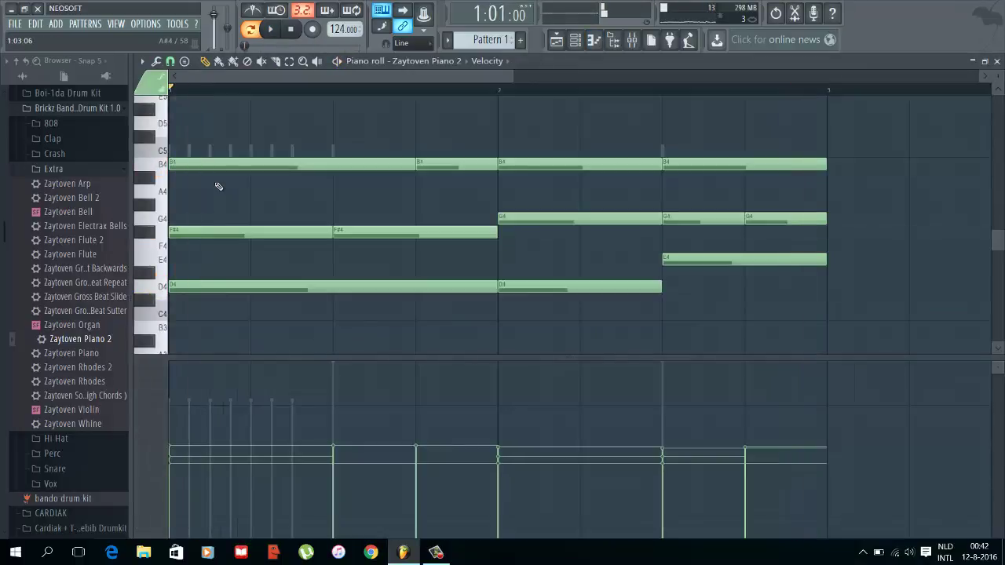
# Step: Transpose the 808's first note up to A6, checking its pitch against the piano chords
pyautogui.press('F7')
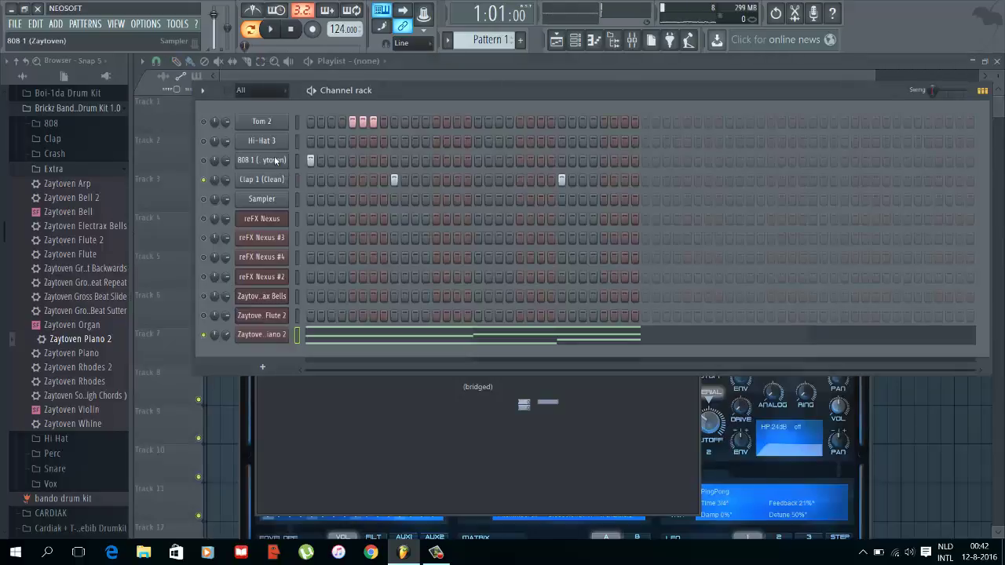
pyautogui.rightClick(276, 161)
pyautogui.click(345, 162)
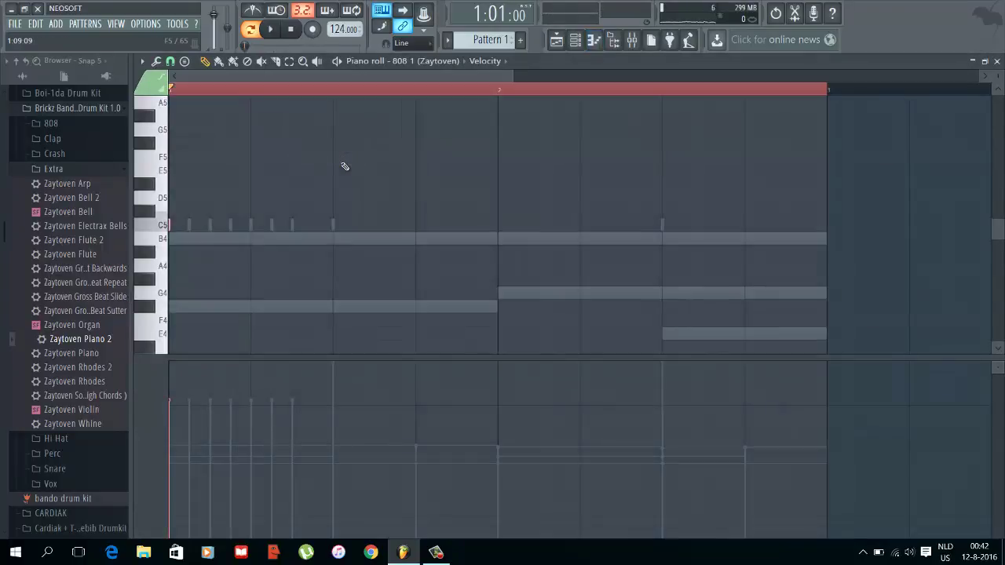
pyautogui.scroll(6, 345, 167)
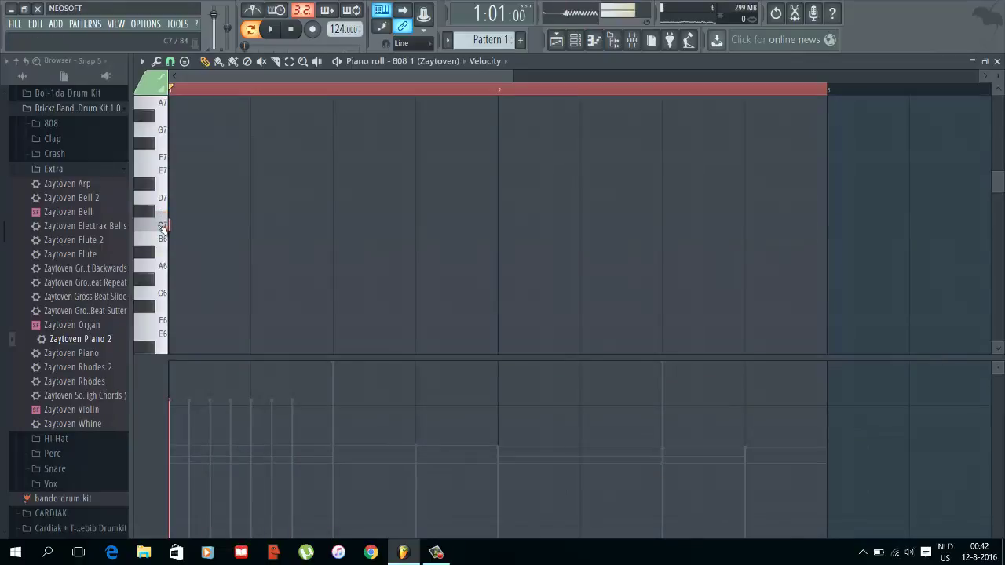
pyautogui.press('space')
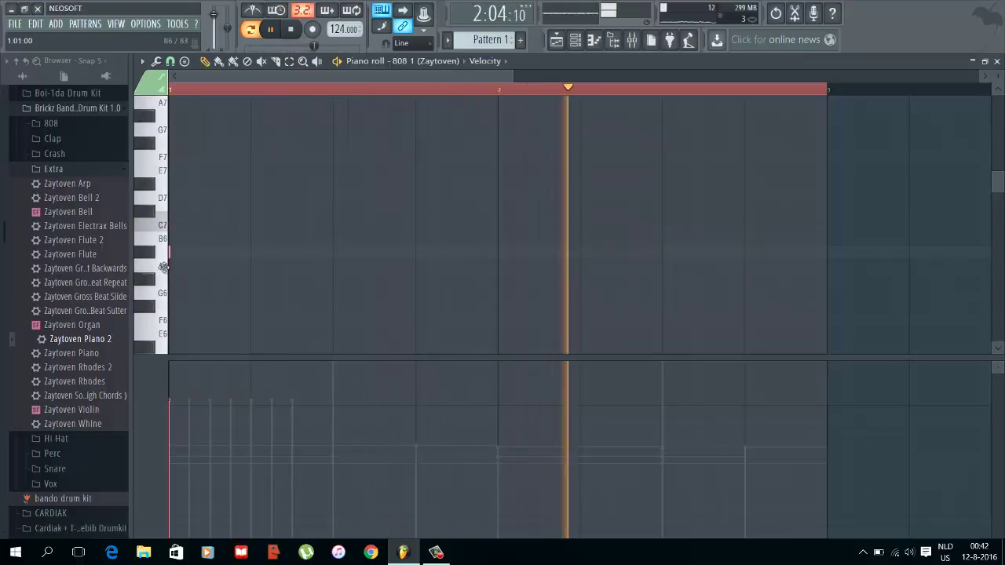
pyautogui.press('space')
pyautogui.press('Escape')
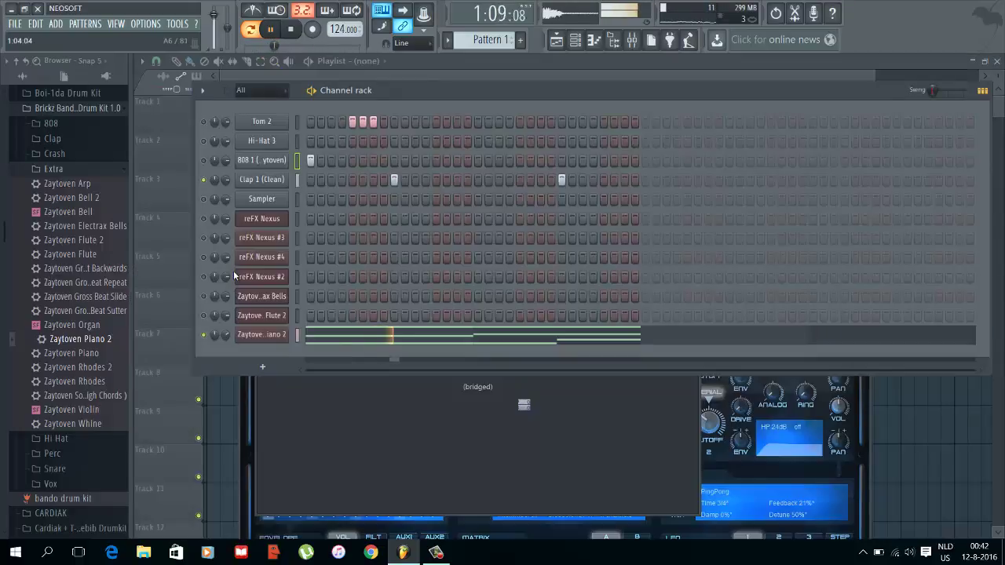
# Step: Add a second 808 hit on A6 at step 7 of bar 1 and delete the trial hit just after it
pyautogui.rightClick(284, 159)
pyautogui.click(308, 160)
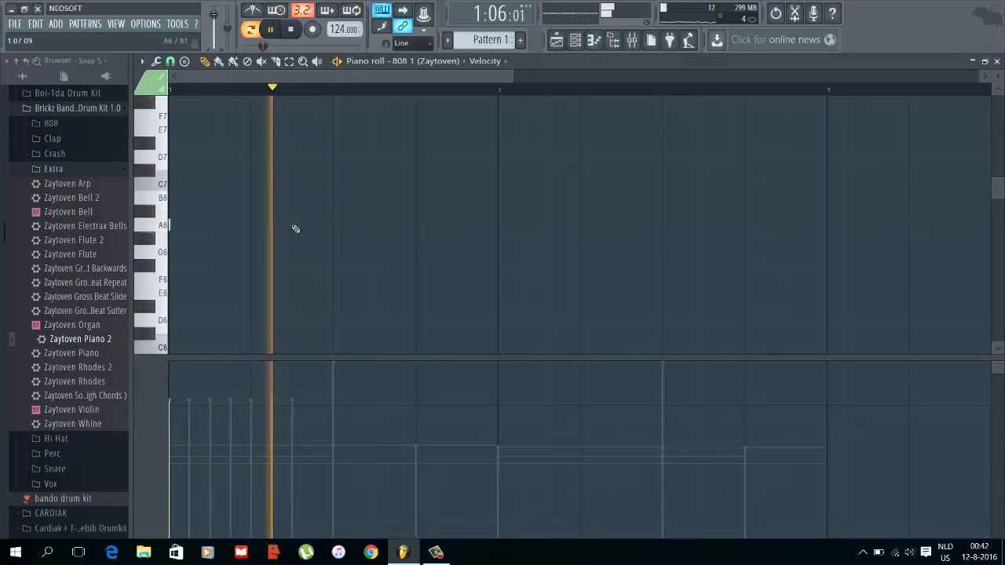
pyautogui.press('space')
pyautogui.press('space')
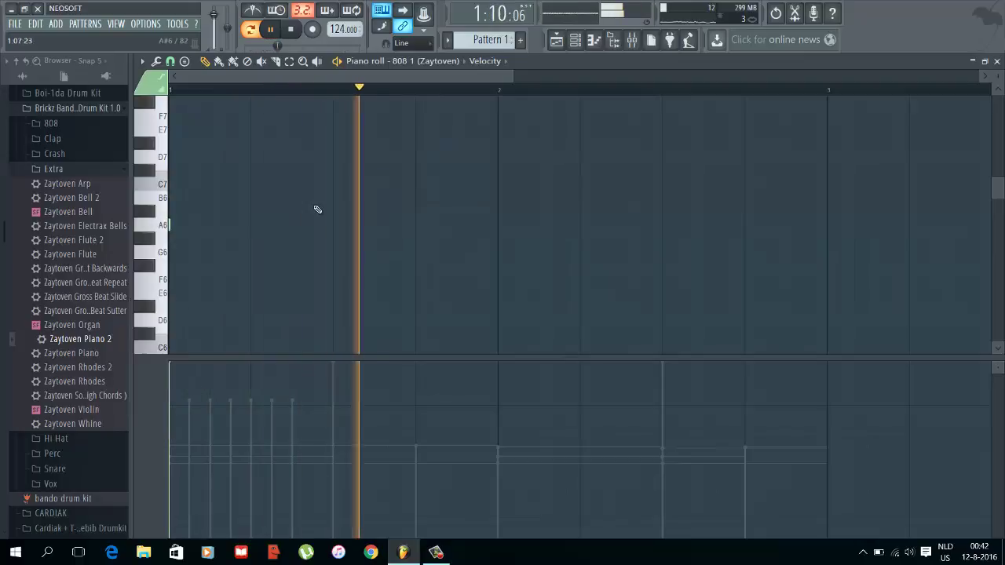
pyautogui.press('space')
pyautogui.press('space')
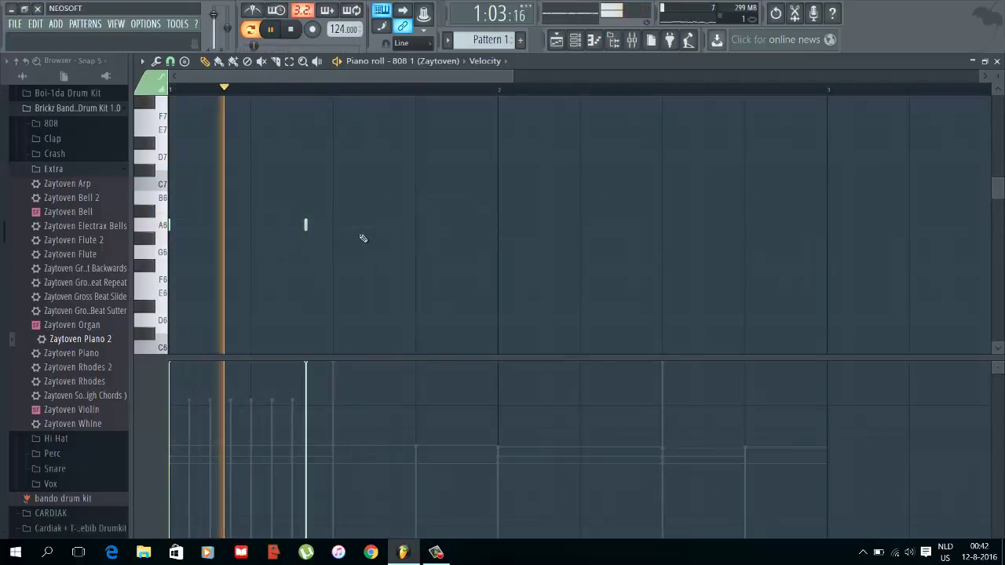
pyautogui.click(303, 225)
pyautogui.press('space')
pyautogui.press('space')
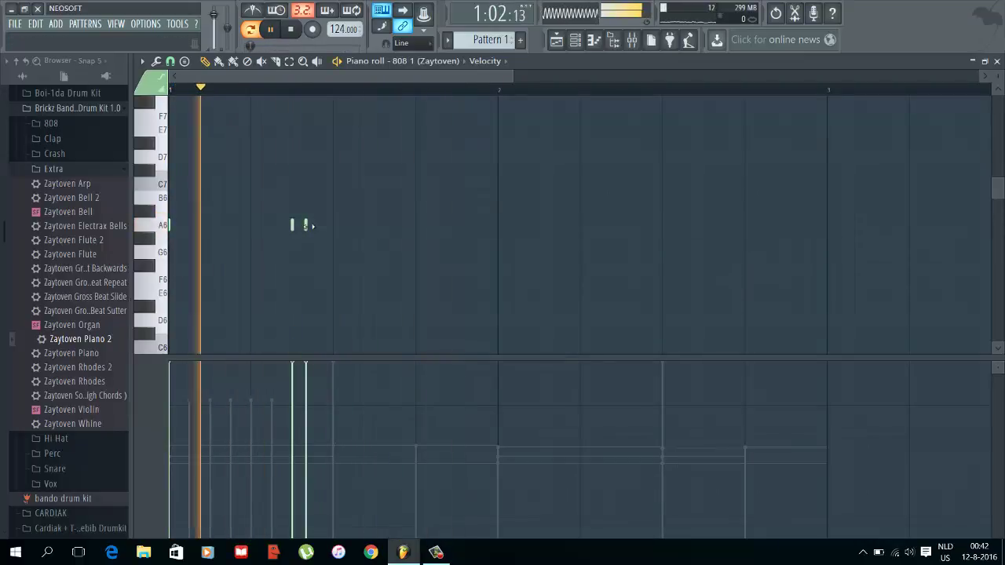
pyautogui.rightClick(305, 225)
pyautogui.press('space')
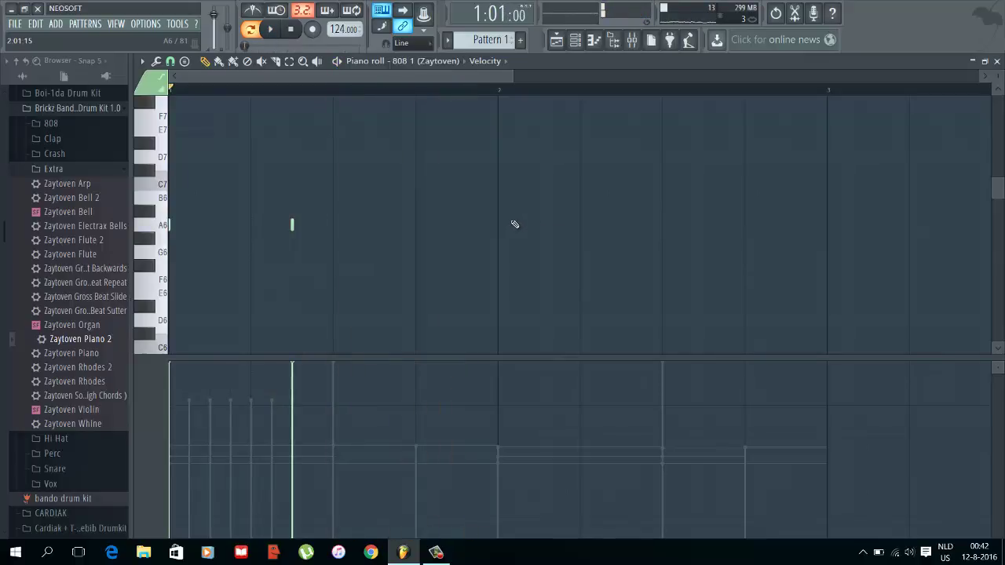
# Step: Try an 808 hit on B6 just after the start of bar 2
pyautogui.click(513, 185)
pyautogui.click(525, 197)
pyautogui.press('space')
pyautogui.rightClick(523, 198)
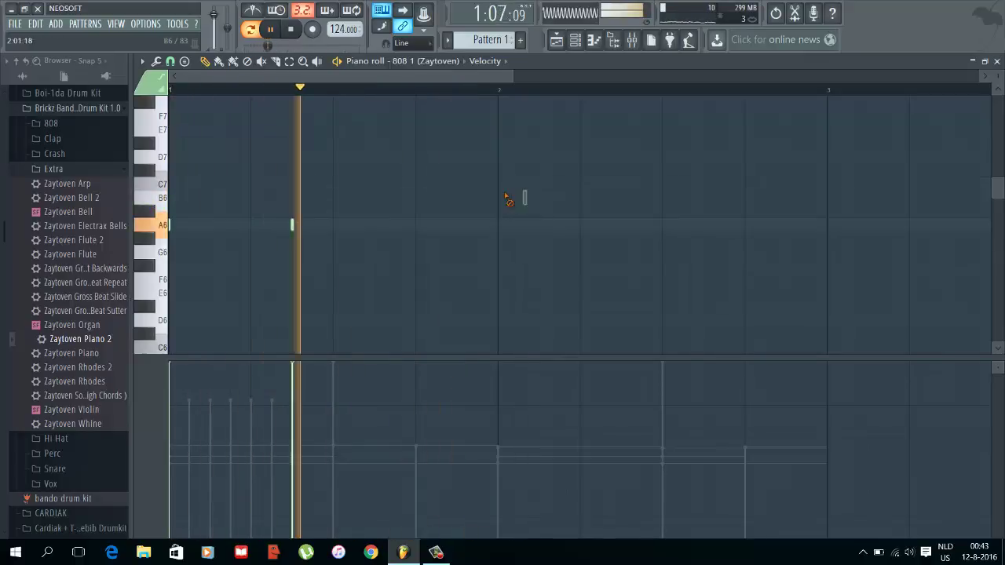
# Step: Place two 808 hits on A#6 at steps 5 and 11 of bar 2 and play the pattern back
pyautogui.press('space')
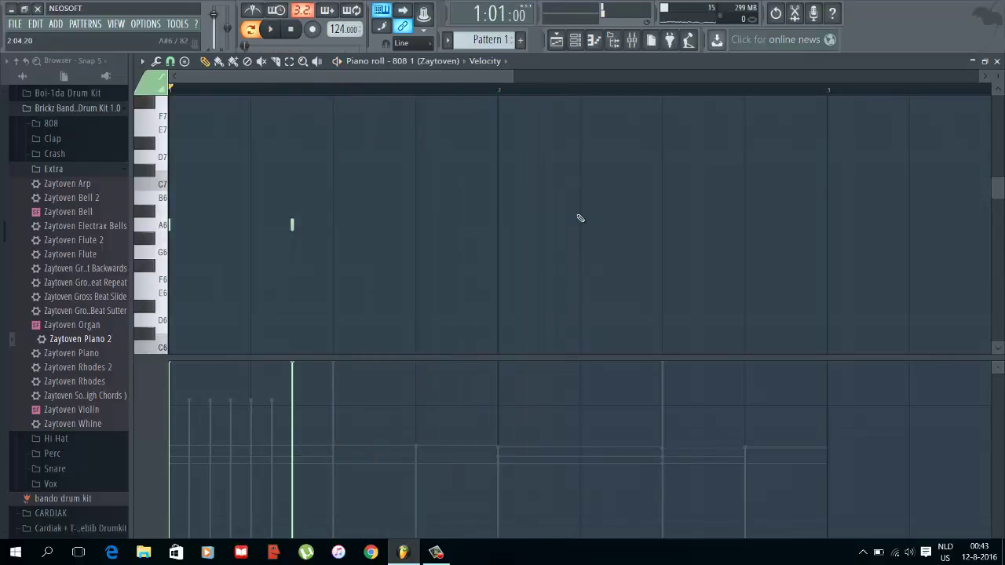
pyautogui.click(621, 212)
pyautogui.press('space')
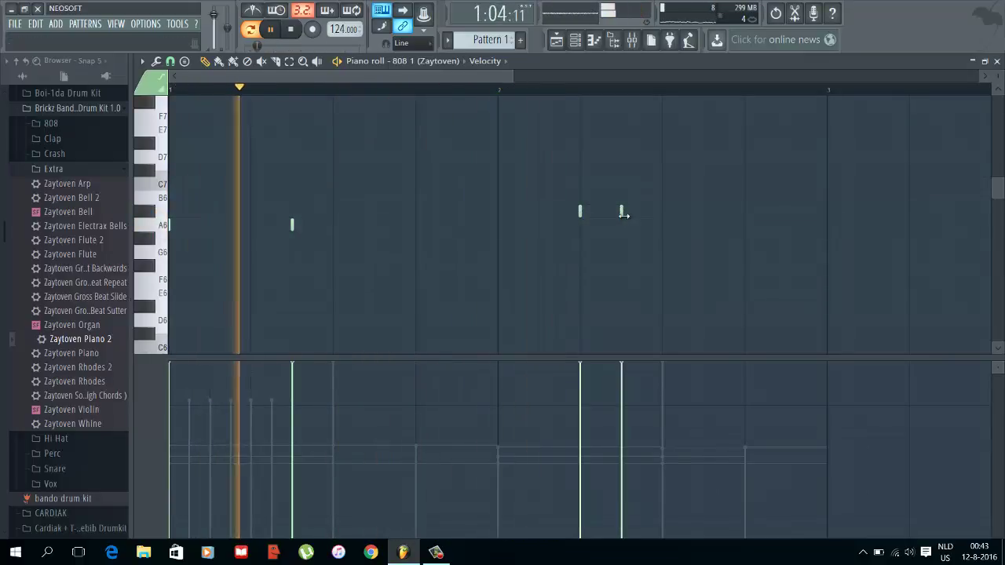
pyautogui.moveTo(621, 212); pyautogui.dragTo(704, 210)
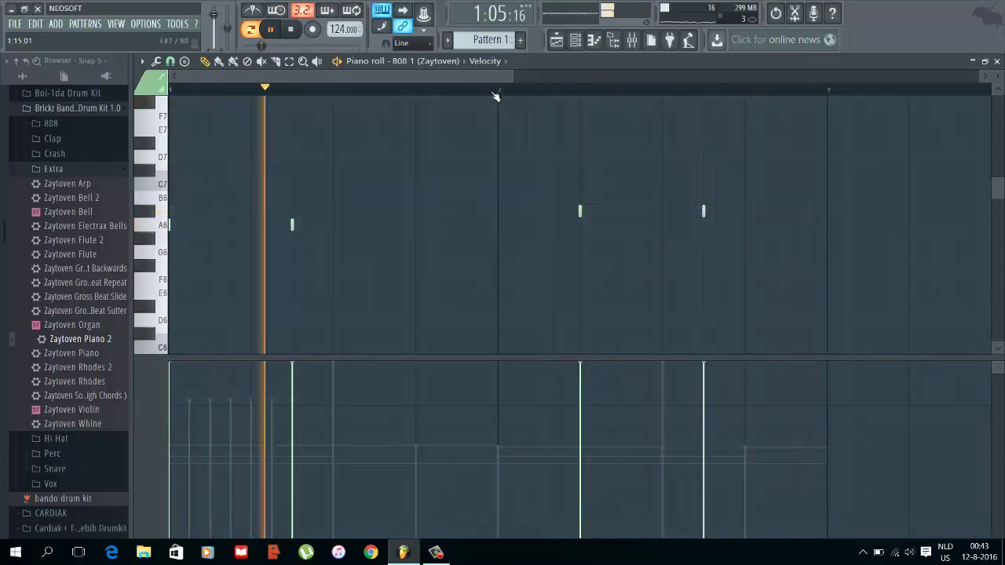
pyautogui.moveTo(509, 78); pyautogui.dragTo(545, 80)
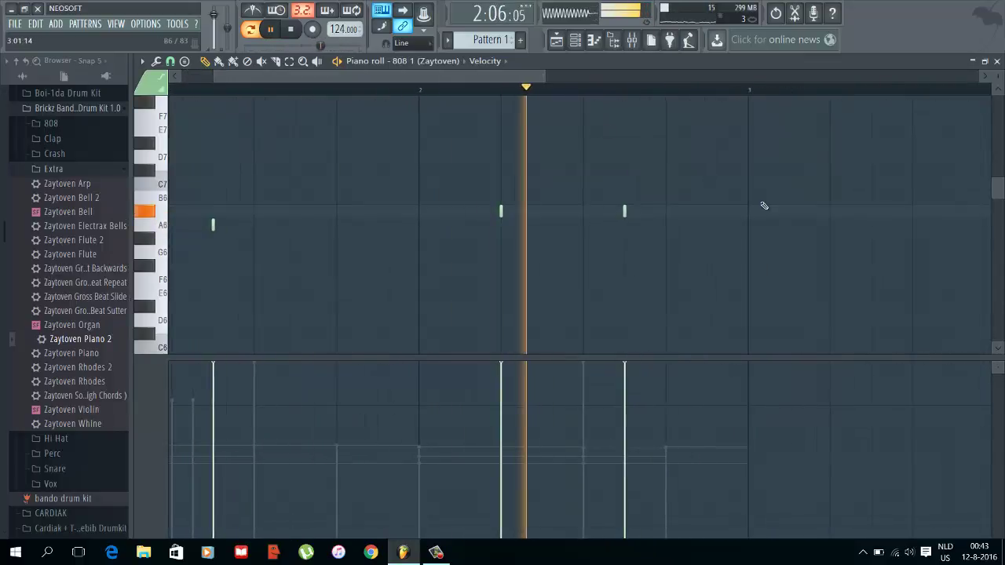
pyautogui.press('space')
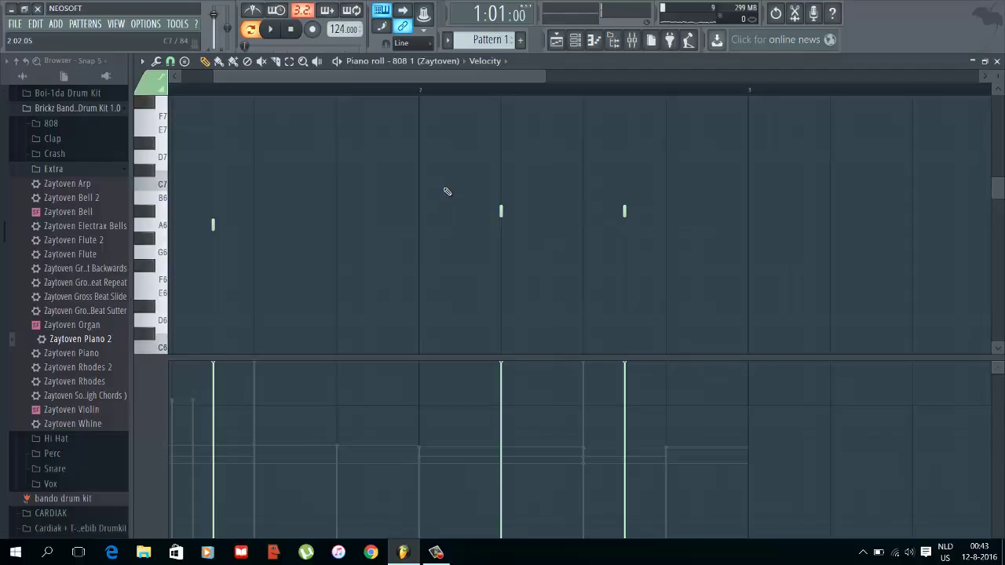
# Step: Raise bar 2's two 808 hits a semitone, shift all 808 hits up an octave to A7 and B7, and listen to the result
pyautogui.click(165, 226)
pyautogui.click(163, 189)
pyautogui.click(163, 199)
pyautogui.moveTo(677, 243); pyautogui.dragTo(454, 153)
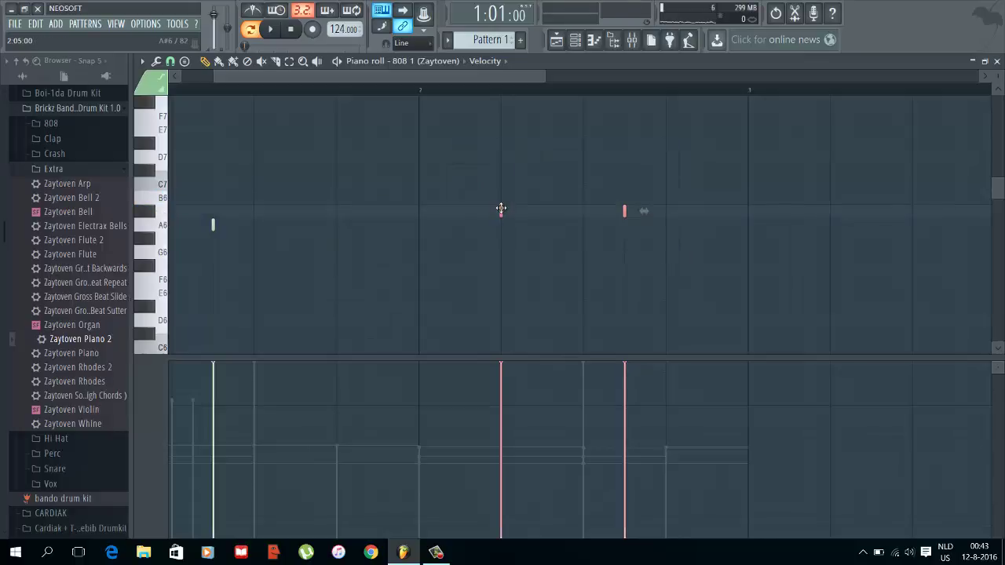
pyautogui.hotkey('ctrl', 'a')
pyautogui.hotkey('ctrl', 'Up')
pyautogui.press('space')
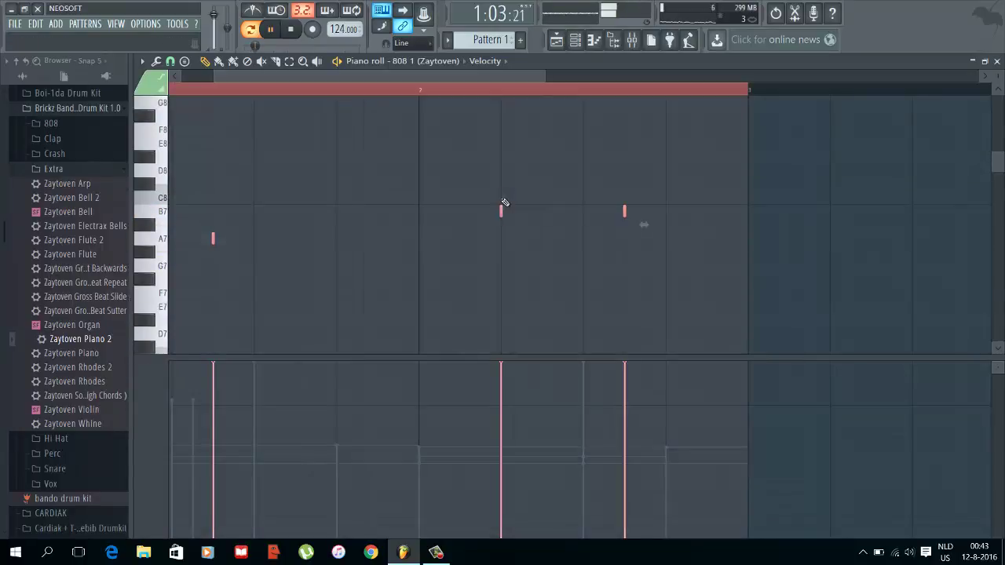
pyautogui.moveTo(321, 76); pyautogui.dragTo(283, 76)
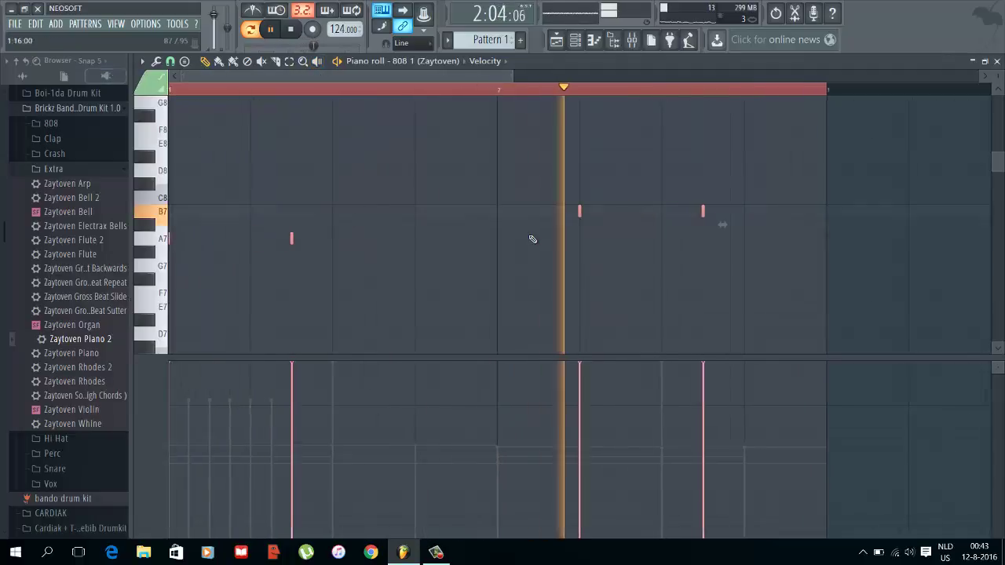
pyautogui.press('space')
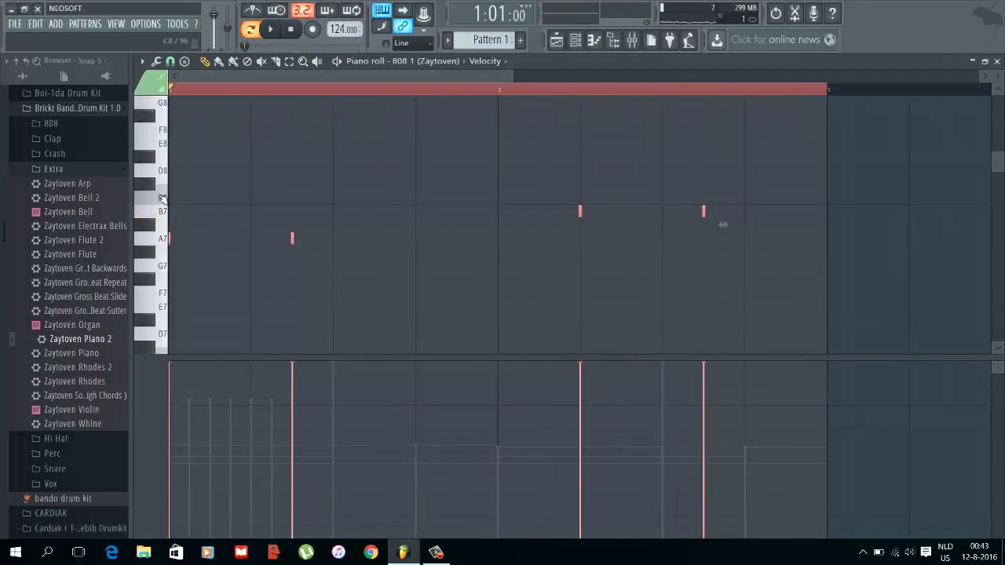
# Step: Raise the two 808 hits in bar 2 a semitone to C8 and play the pattern
pyautogui.moveTo(709, 312); pyautogui.dragTo(602, 258)
pyautogui.hotkey('ctrl', 'Up')
pyautogui.hotkey('ctrl', 'Down')
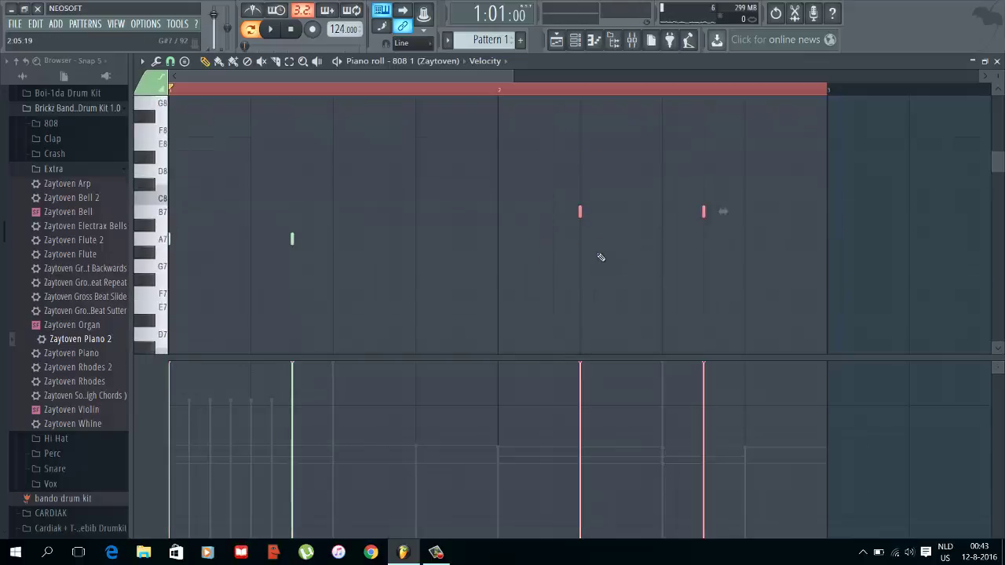
pyautogui.hotkey('shift', 'Up')
pyautogui.press('space')
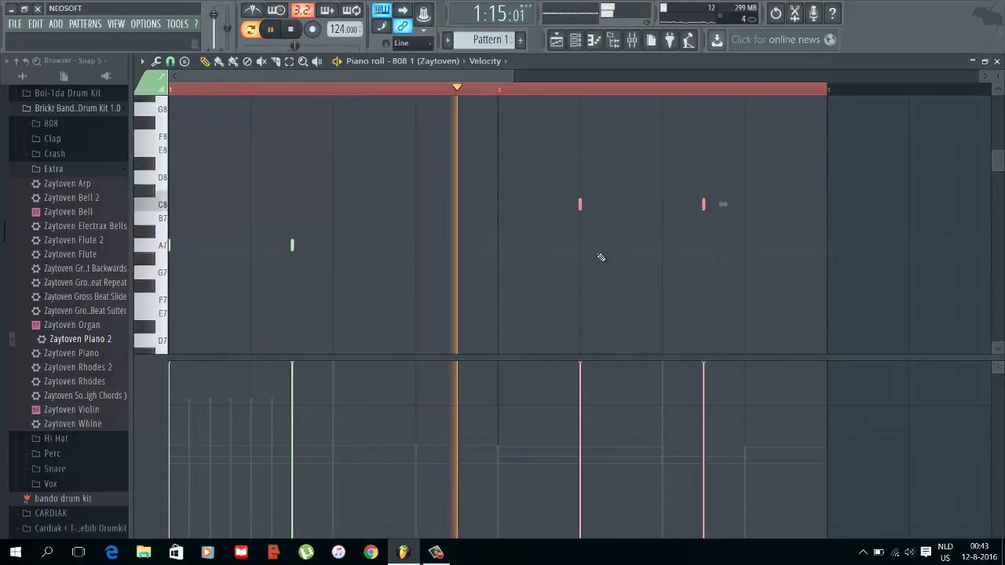
# Step: Lower all 808 hits two octaves to A5 and C6 and check the 808 channel's sample settings
pyautogui.press('F7')
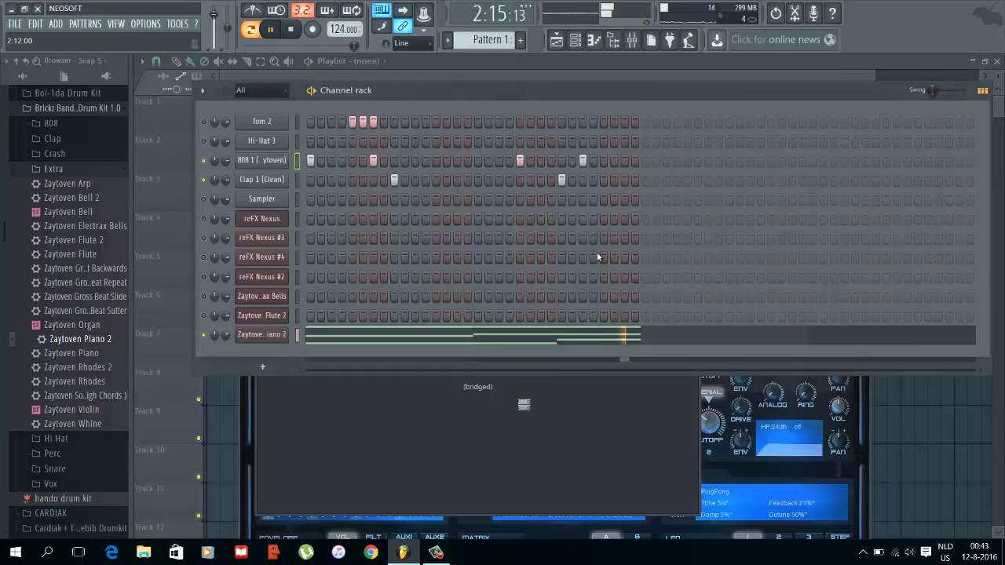
pyautogui.rightClick(288, 160)
pyautogui.click(304, 164)
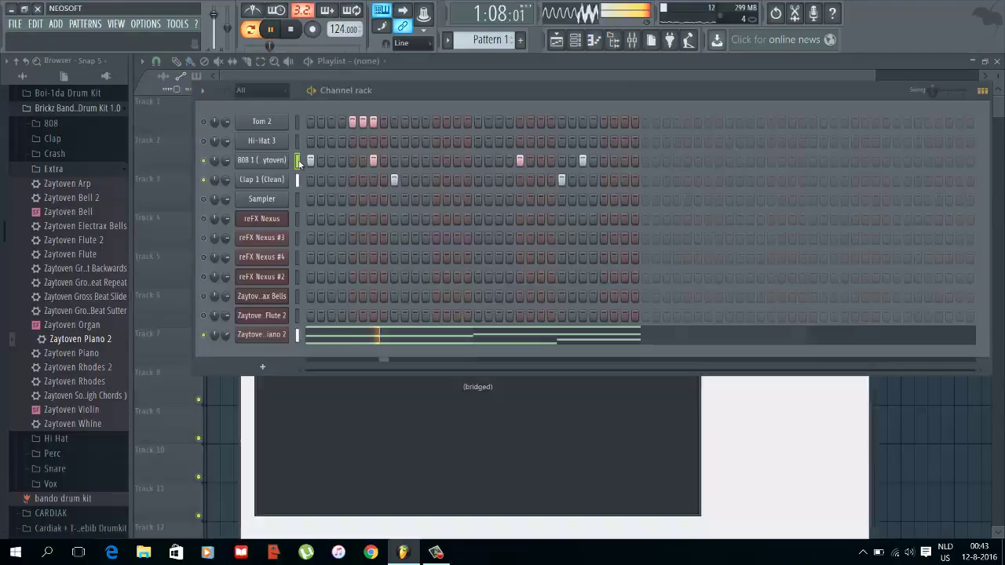
pyautogui.press('F7')
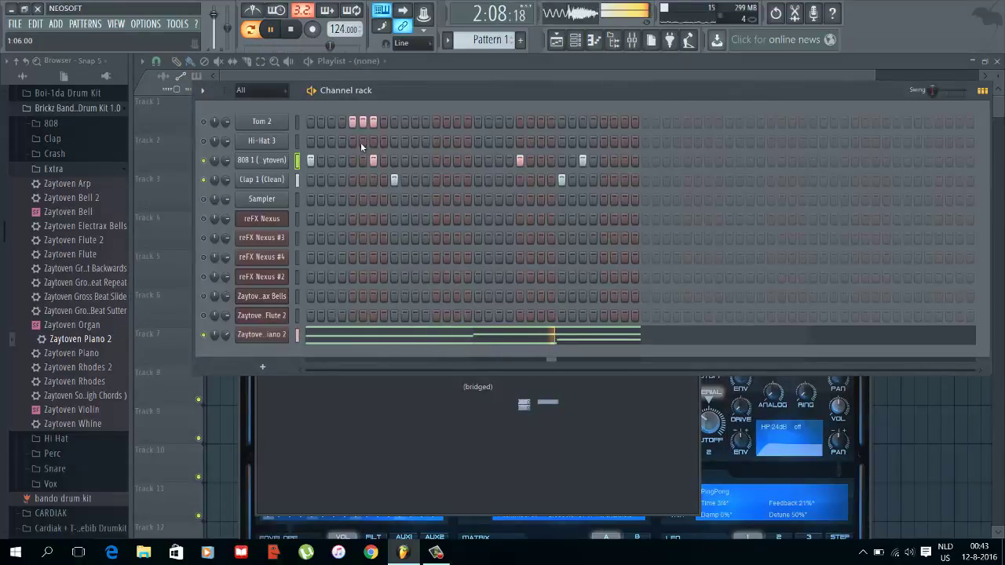
pyautogui.click(264, 160)
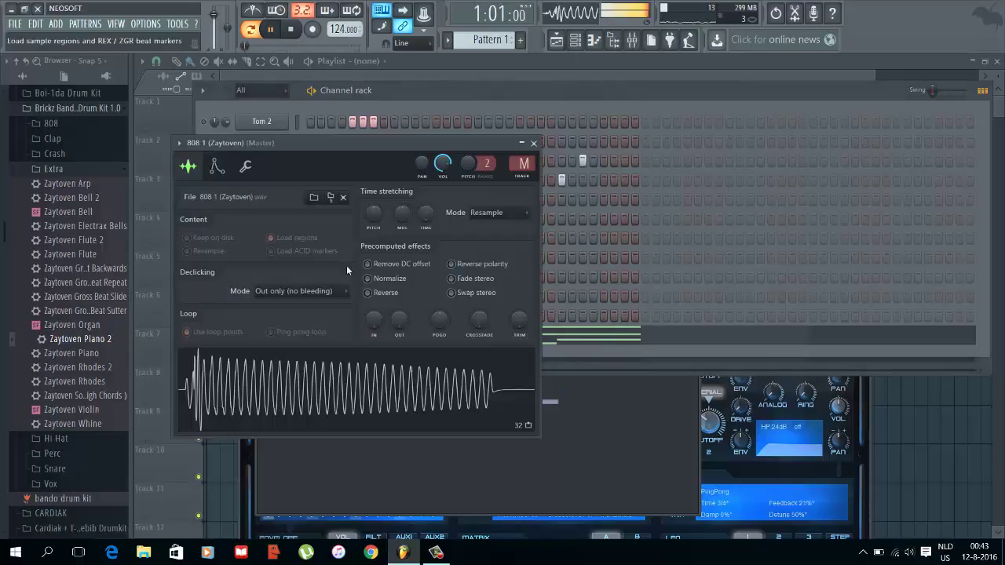
pyautogui.click(534, 144)
# Step: Lower all 808 hits one more octave to A4 and C5, and solo the 808 channel
pyautogui.rightClick(297, 155)
pyautogui.click(312, 163)
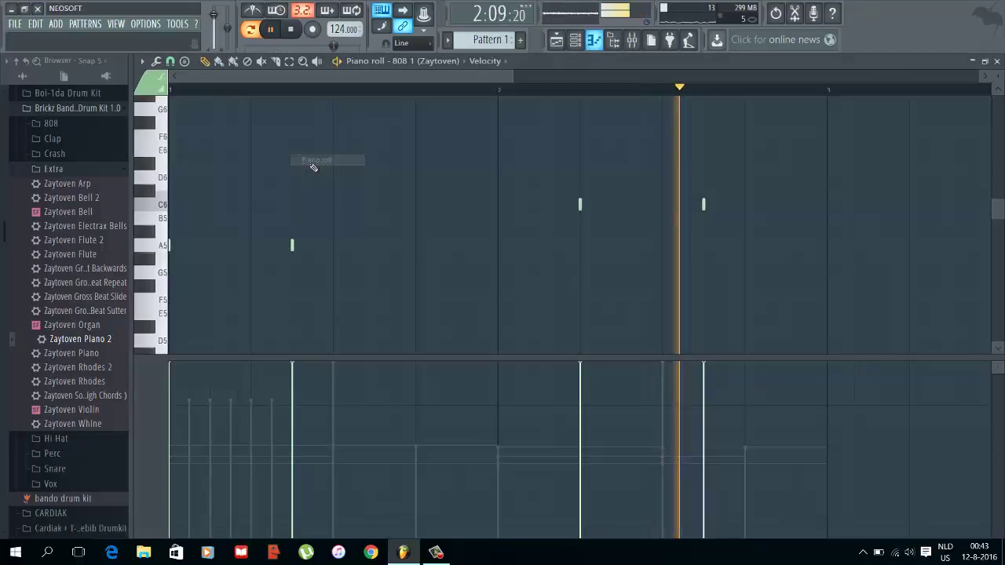
pyautogui.press('space')
pyautogui.press('space')
pyautogui.press('Escape')
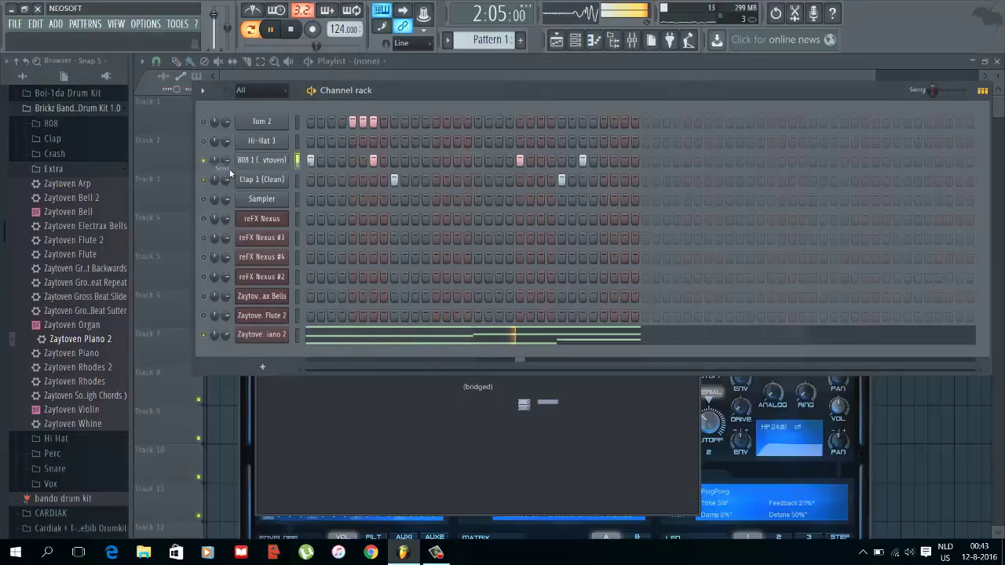
pyautogui.click(262, 167)
pyautogui.press('Escape')
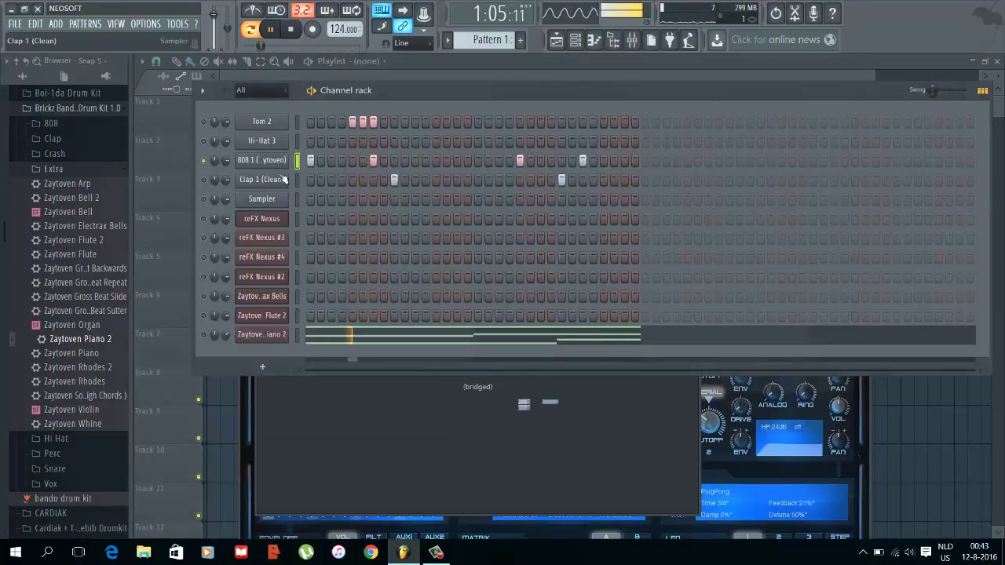
pyautogui.rightClick(285, 158)
pyautogui.click(305, 161)
pyautogui.press('Escape')
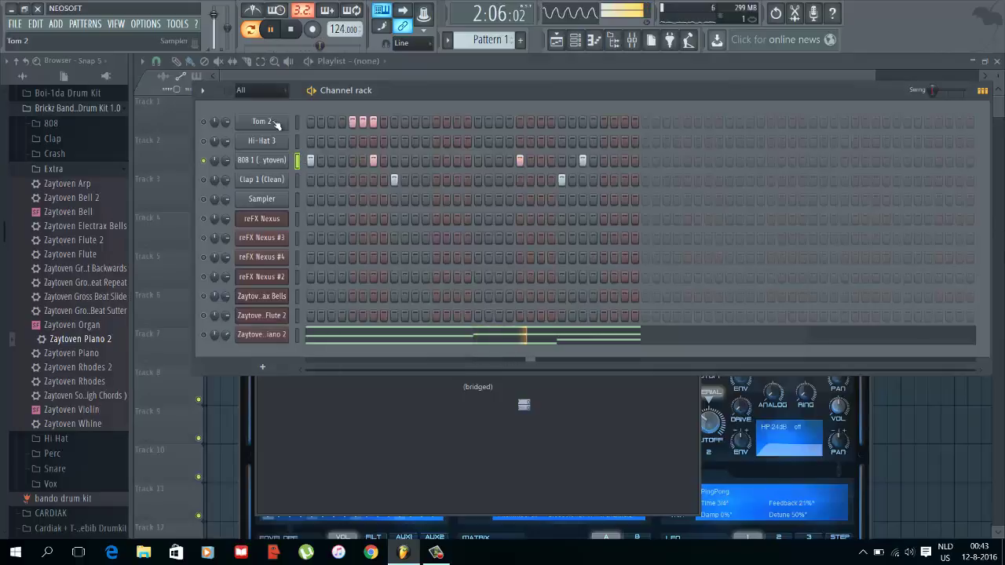
# Step: Check the Tom 2 notes, and re-enter the 808 hits on A4 and C5 at a lower velocity
pyautogui.rightClick(277, 124)
pyautogui.click(295, 127)
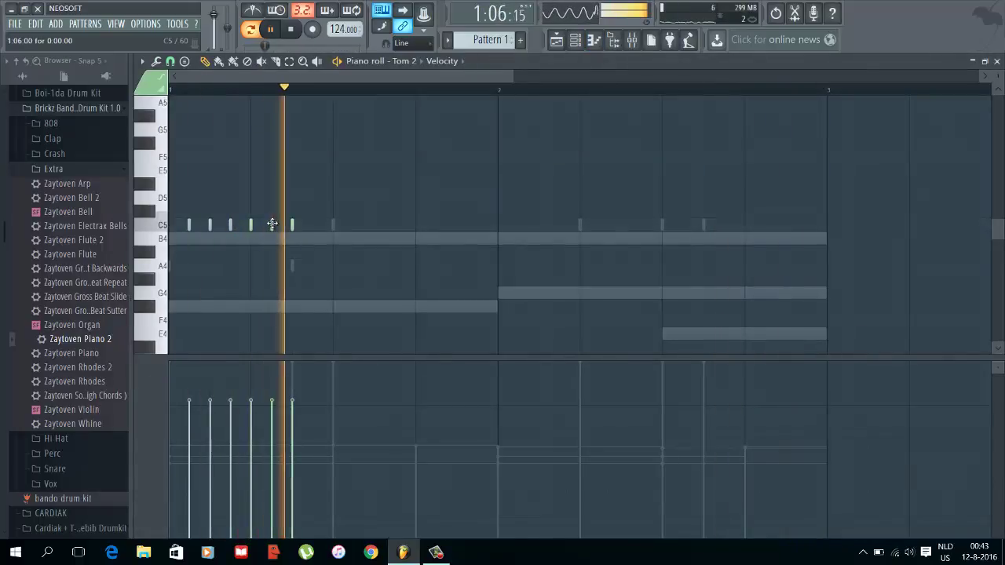
pyautogui.press('Escape')
pyautogui.rightClick(279, 168)
pyautogui.click(290, 175)
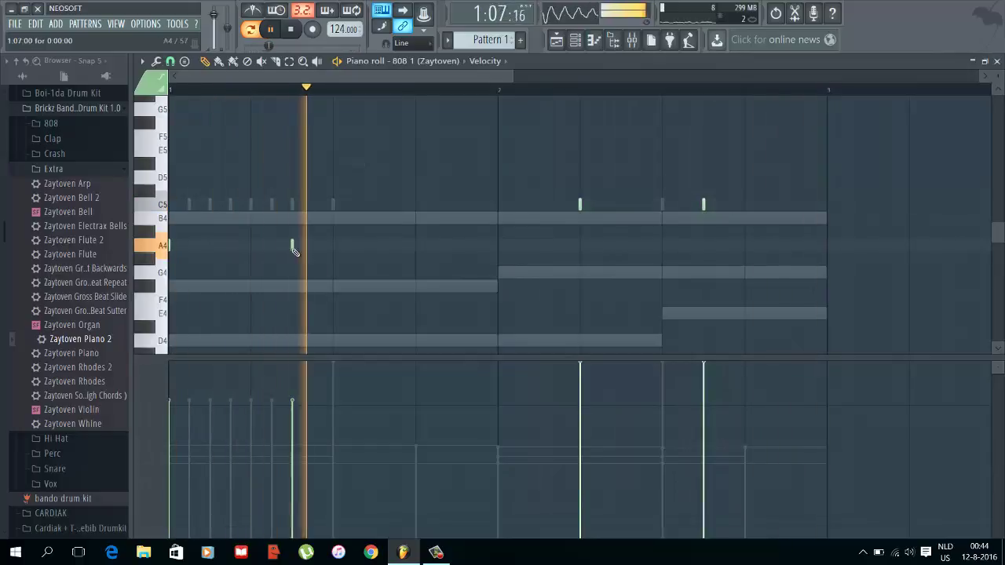
pyautogui.rightClick(580, 204)
pyautogui.click(580, 204)
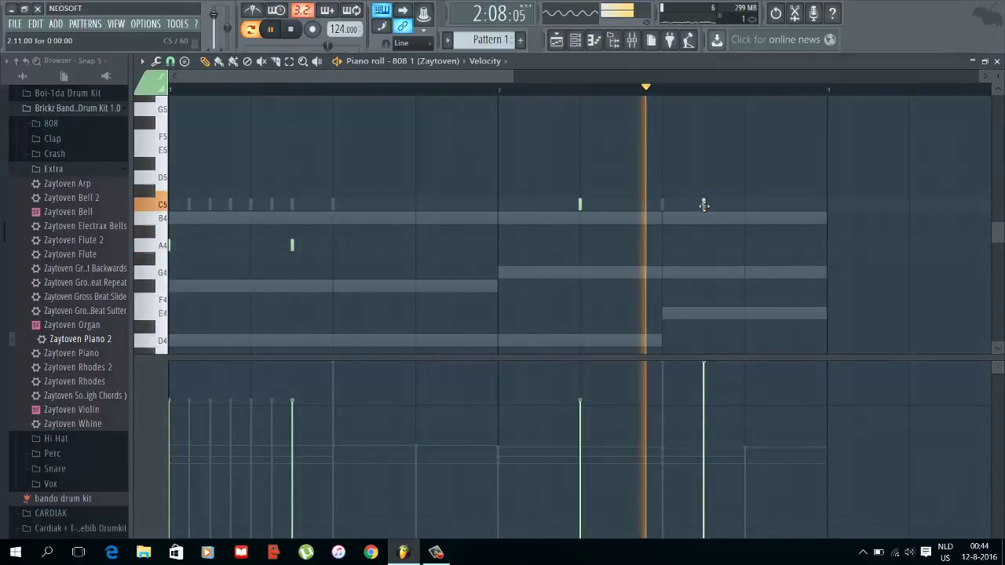
pyautogui.press('Escape')
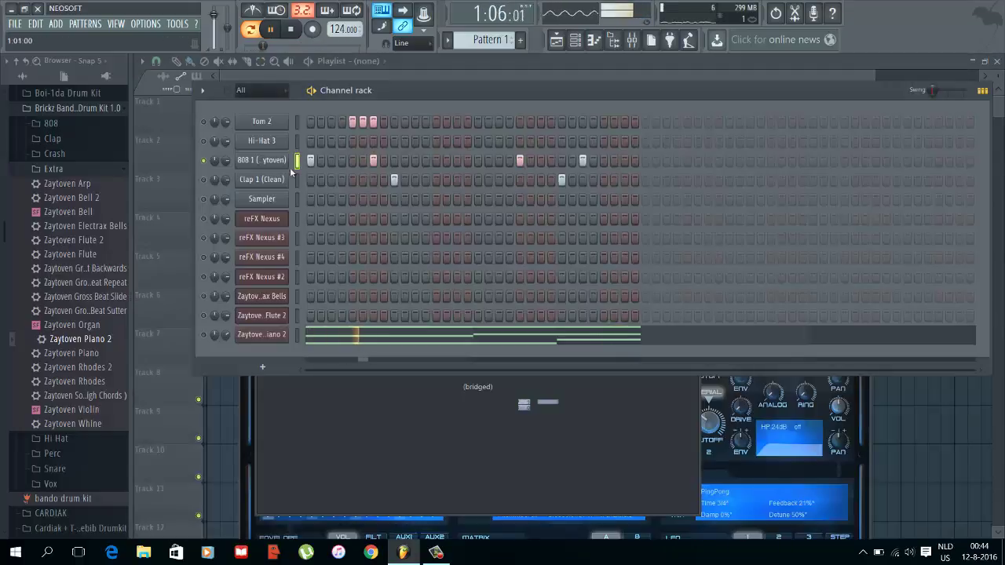
# Step: Compare the 808 with the full mix, solo it again and open its sample in the Edison audio editor
pyautogui.rightClick(207, 162)
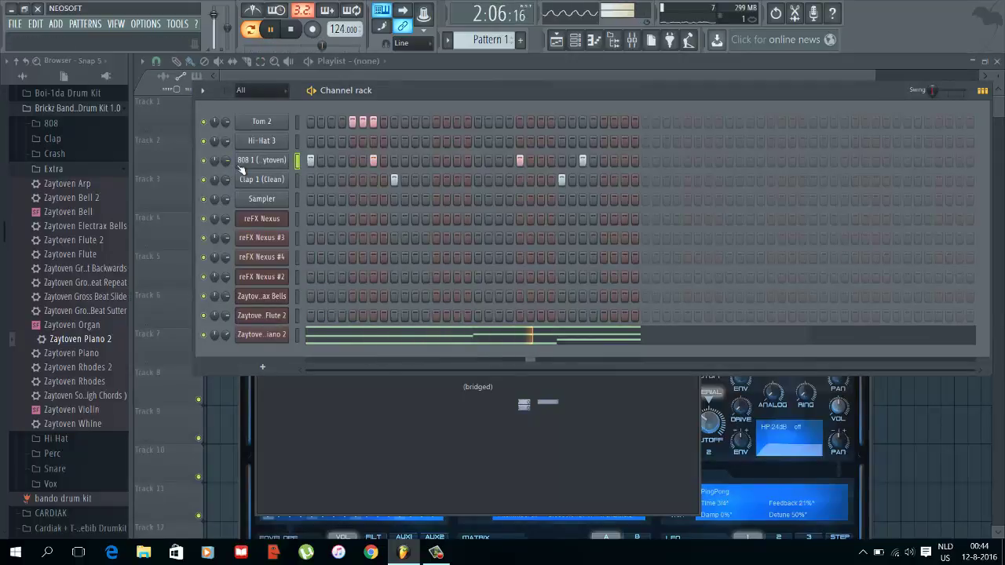
pyautogui.rightClick(206, 161)
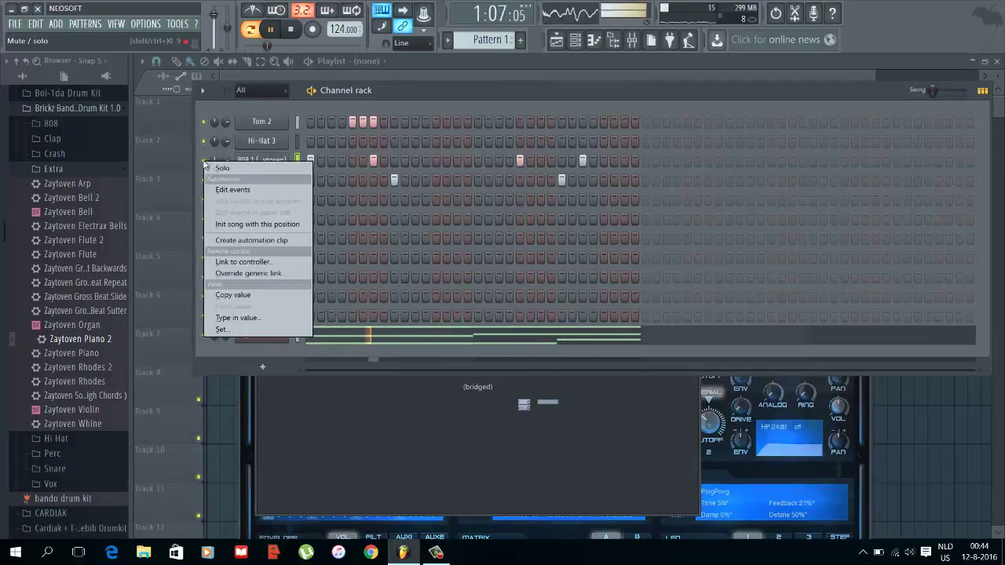
pyautogui.click(224, 168)
pyautogui.click(284, 161)
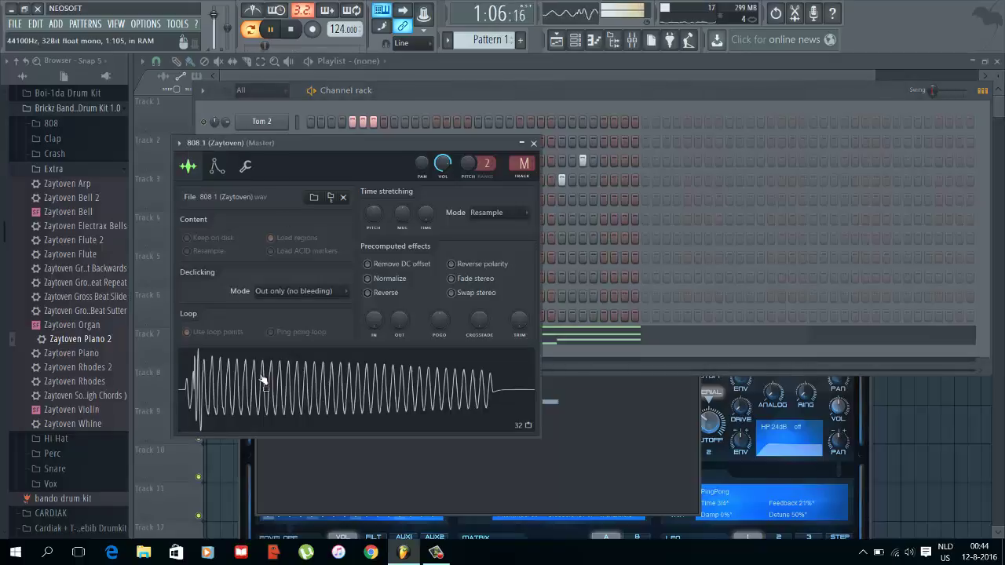
pyautogui.rightClick(221, 366)
pyautogui.click(245, 390)
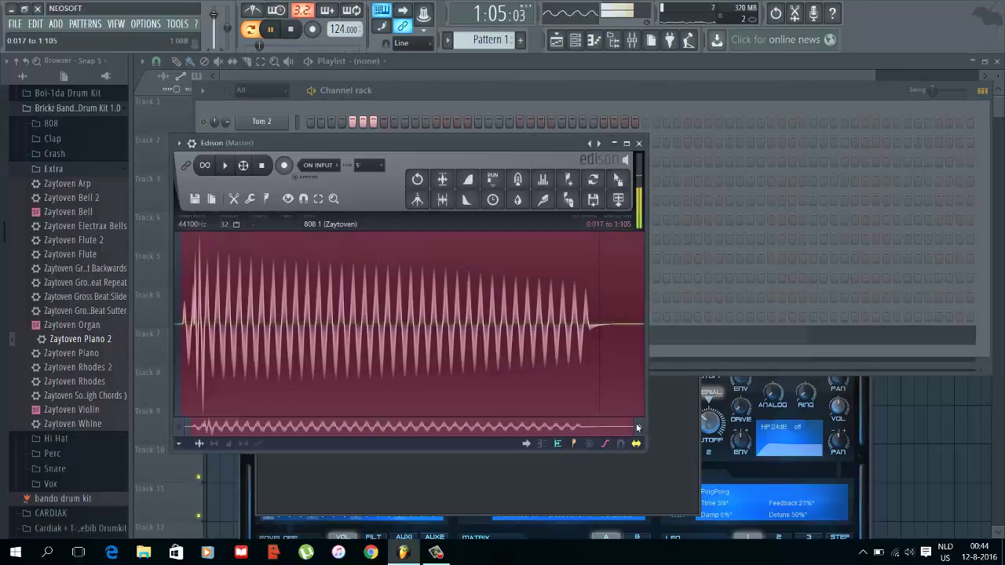
# Step: Select the 808 sample from 0:020 to 1:105 without its leading silence, and load the selection back into the 808 channel
pyautogui.moveTo(634, 428); pyautogui.dragTo(308, 365)
pyautogui.moveTo(203, 327); pyautogui.dragTo(205, 327)
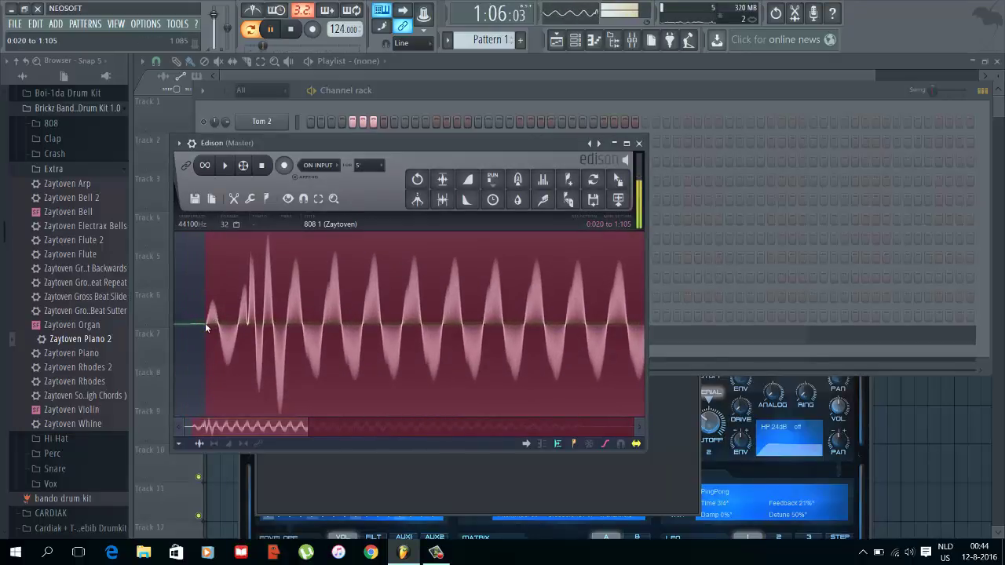
pyautogui.click(618, 179)
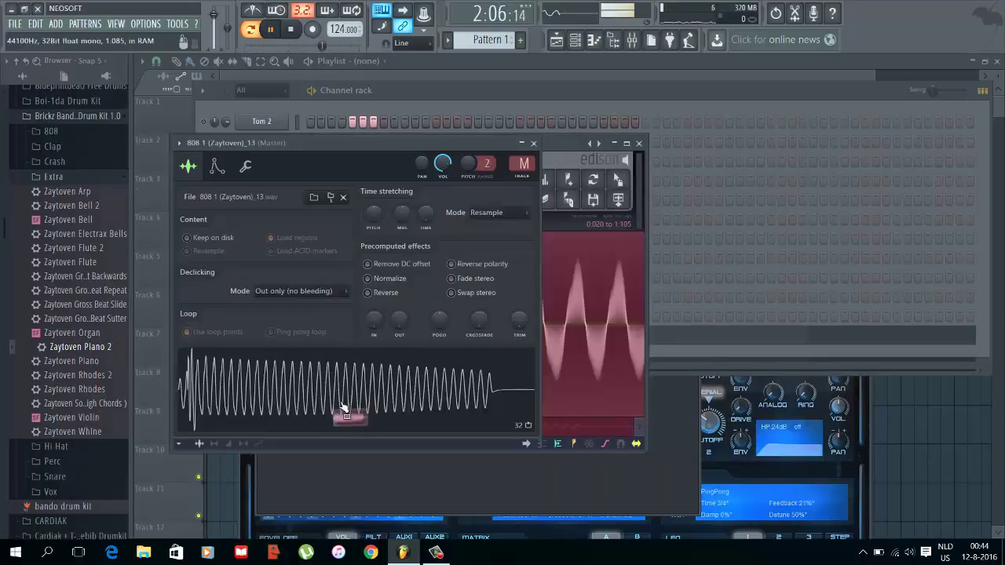
pyautogui.click(534, 143)
pyautogui.click(639, 144)
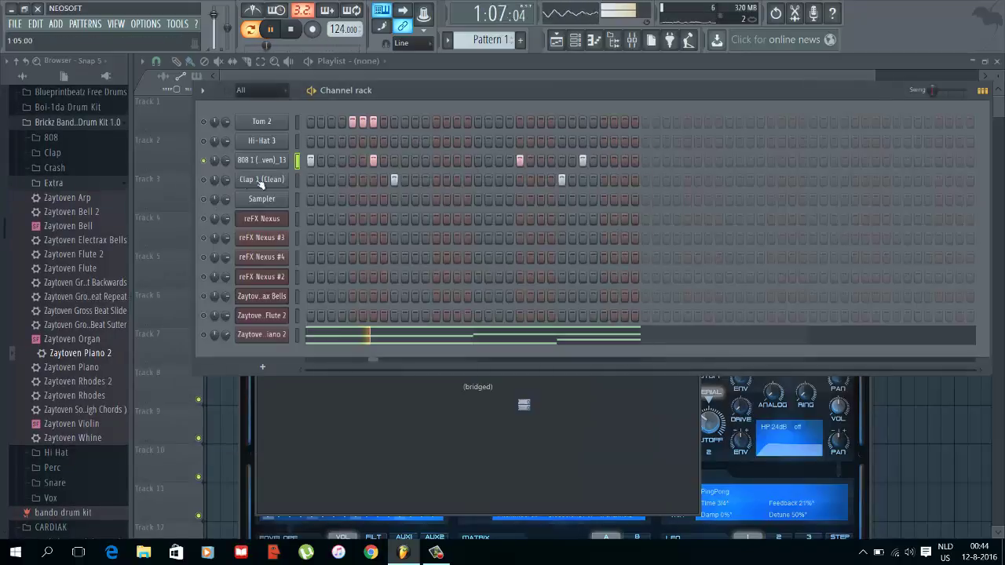
# Step: Unmute all channels again and check the trimmed 808's polyphony, cut group and root note settings
pyautogui.rightClick(209, 162)
pyautogui.rightClick(204, 161)
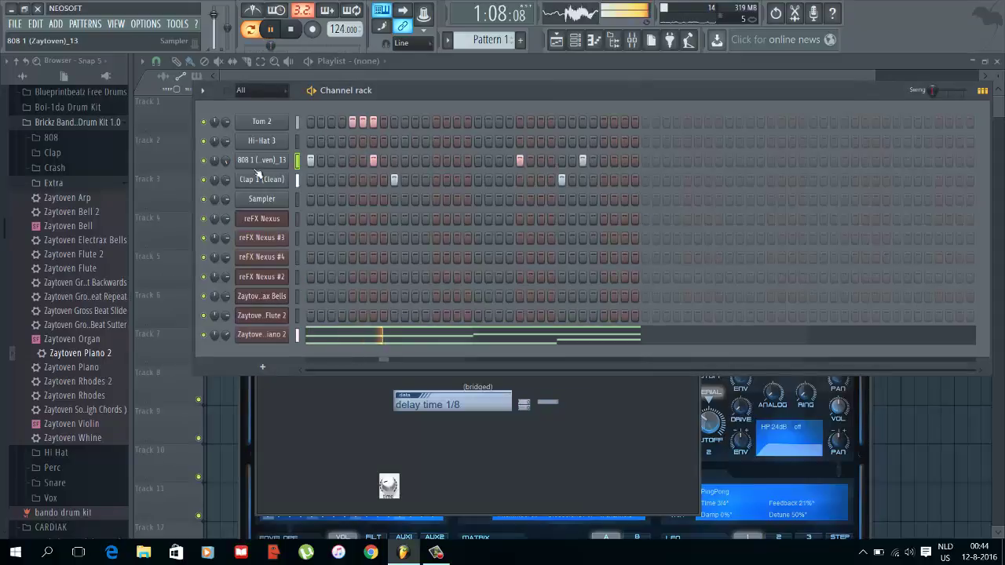
pyautogui.click(257, 164)
pyautogui.click(246, 166)
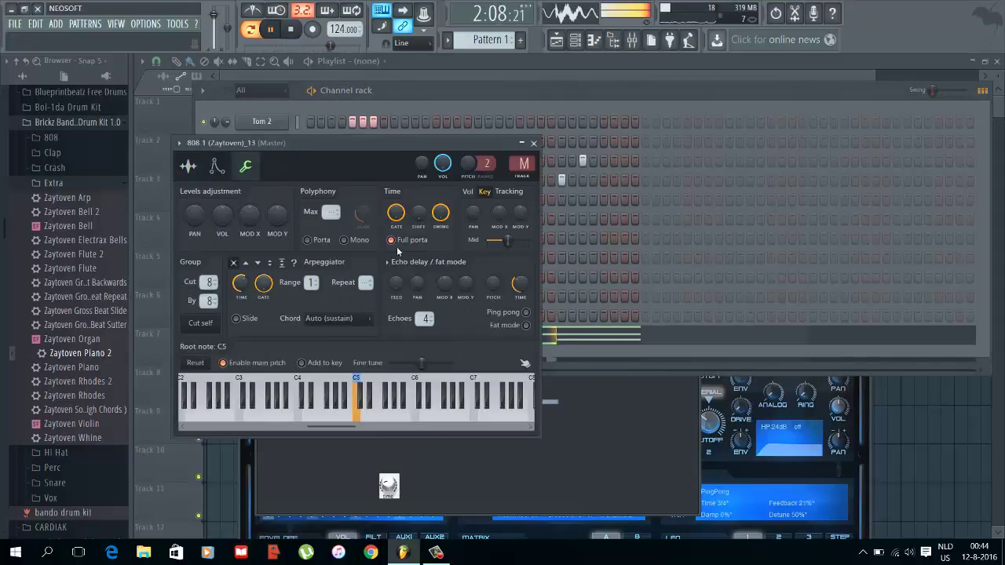
pyautogui.click(535, 144)
# Step: Review the 808's notes in its piano roll and undo the last note transposition
pyautogui.rightClick(284, 157)
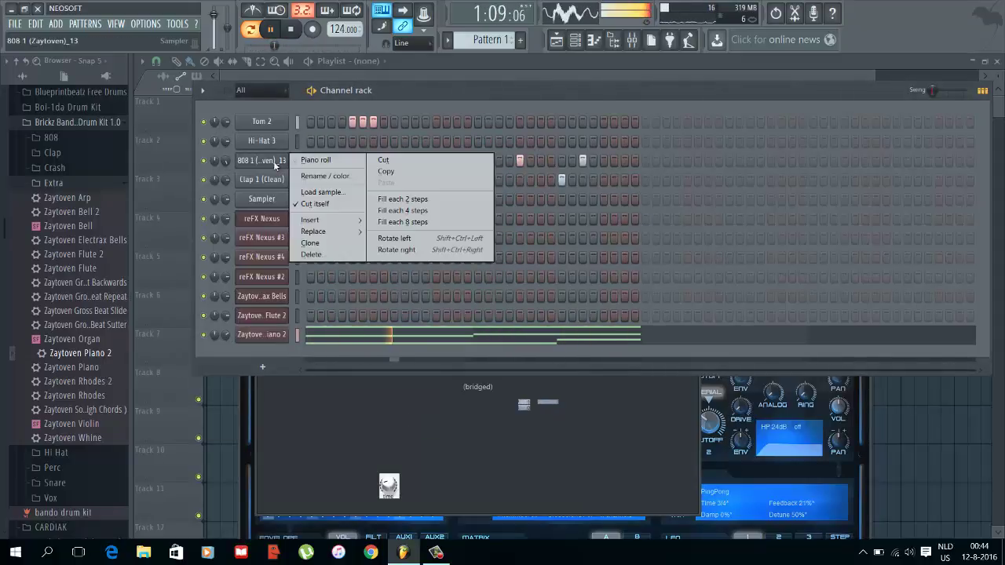
pyautogui.click(318, 163)
pyautogui.press('Escape')
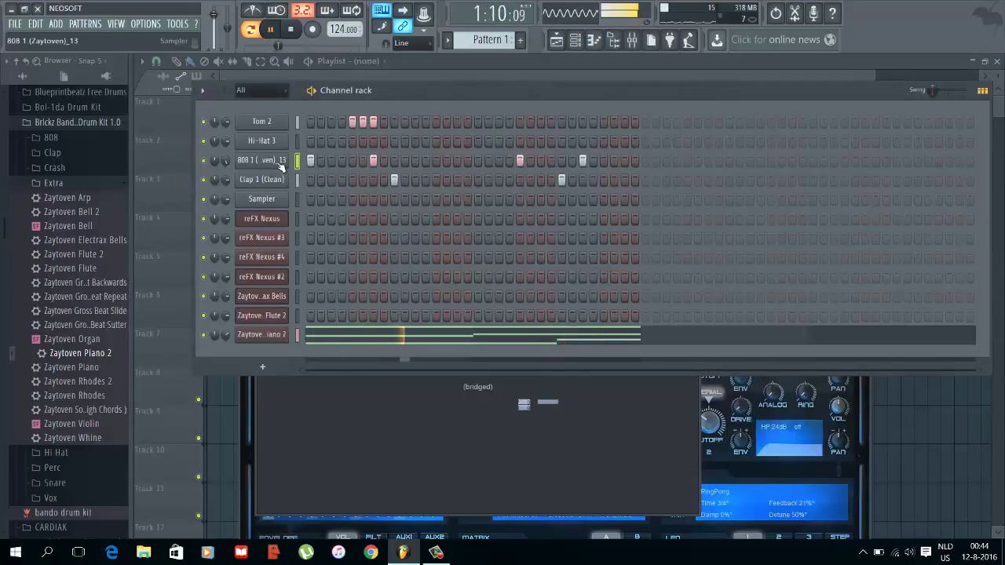
pyautogui.rightClick(293, 157)
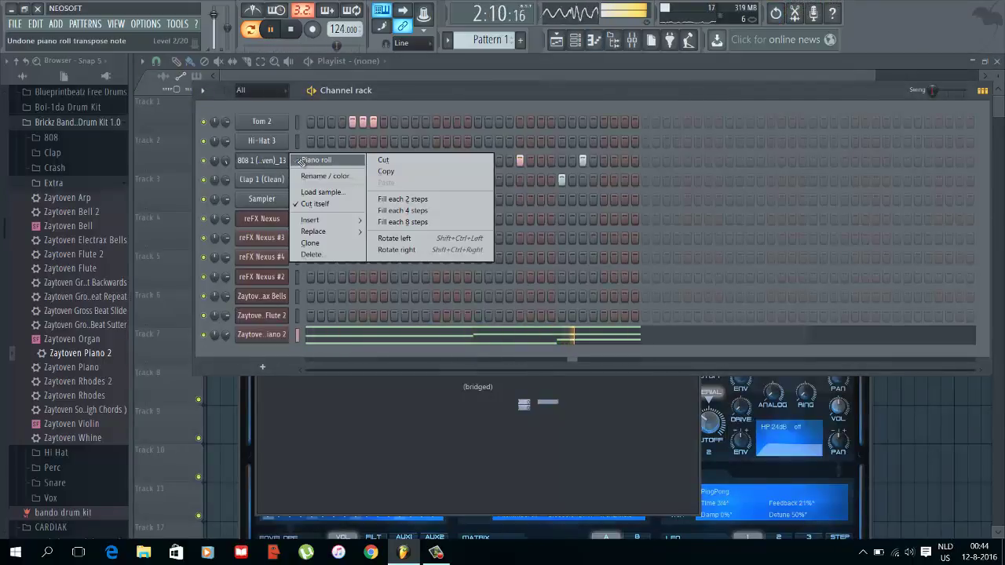
pyautogui.click(310, 160)
pyautogui.press('Escape')
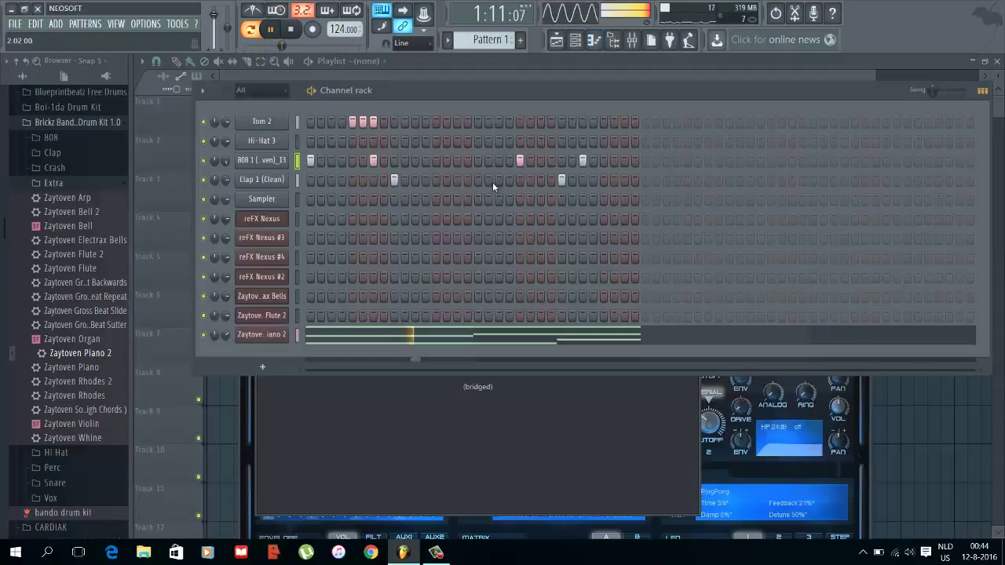
# Step: Route the 808 channel to its own mixer track 2, named after the channel, and check the routing
pyautogui.rightClick(224, 162)
pyautogui.click(257, 169)
pyautogui.click(278, 160)
pyautogui.press('F9')
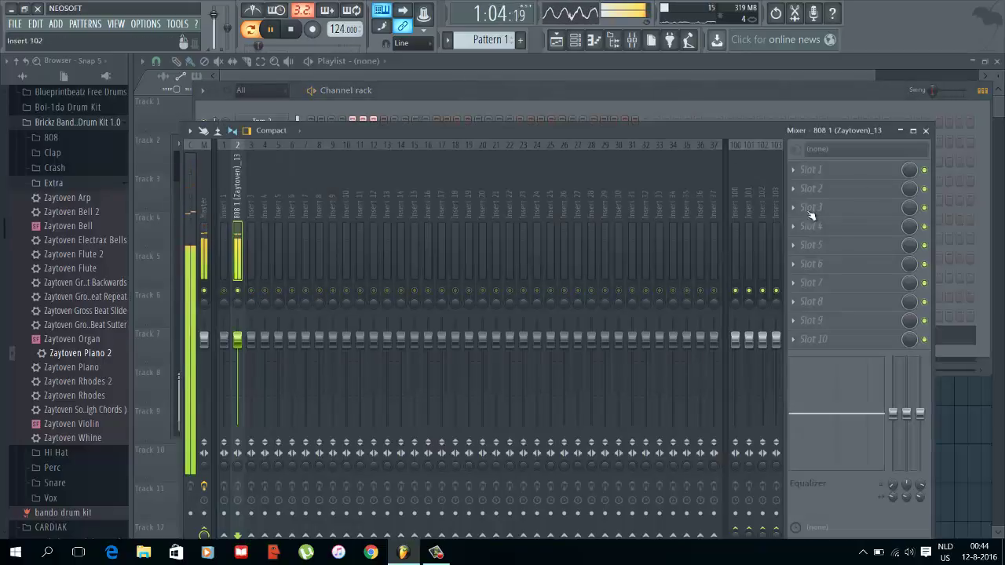
pyautogui.press('F9')
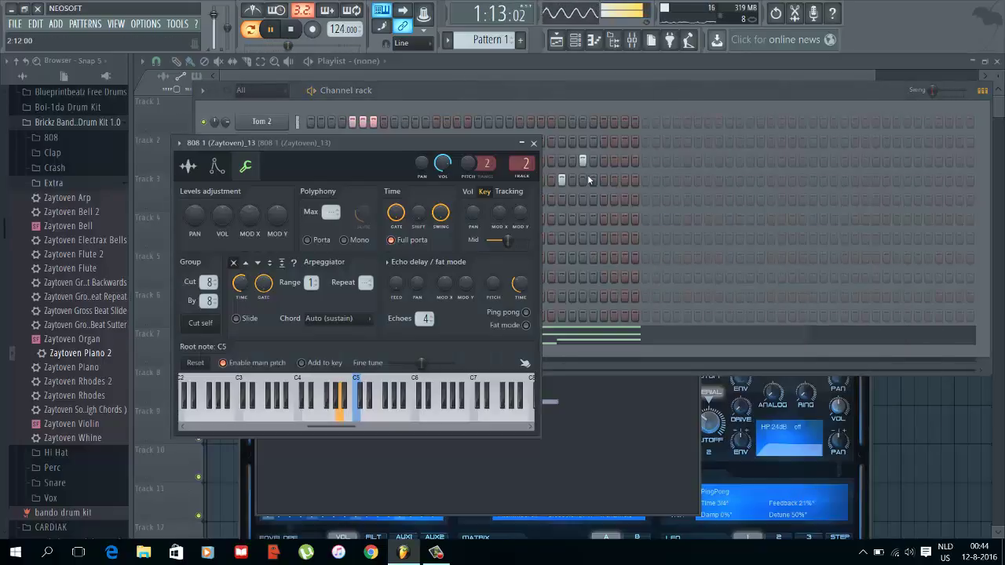
pyautogui.click(534, 143)
# Step: Mute Tom 2 and Zaytoven Piano 2, and load Fruity parametric EQ 2 in slot 1 of the 808's mixer track in place of EQUO
pyautogui.click(204, 335)
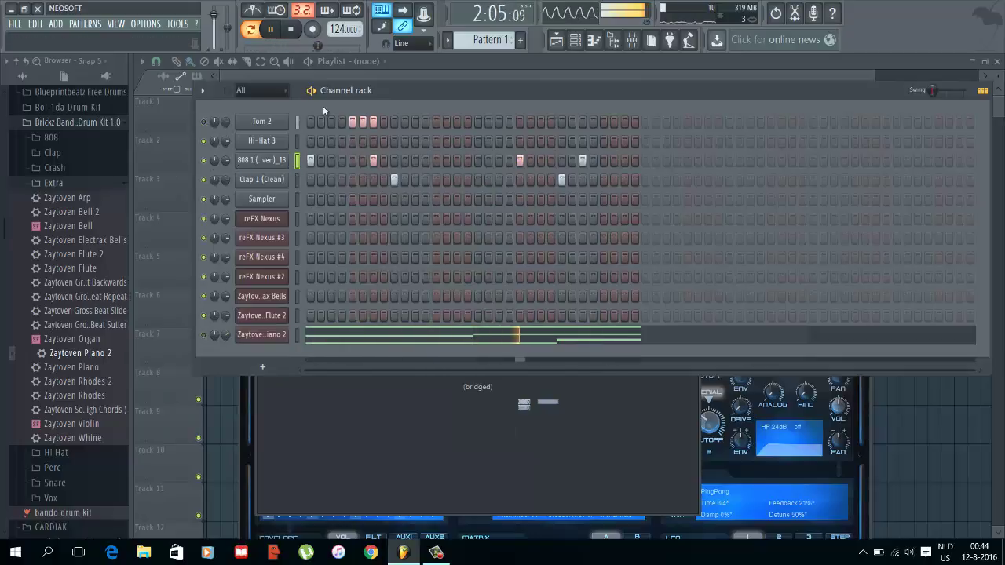
pyautogui.click(271, 30)
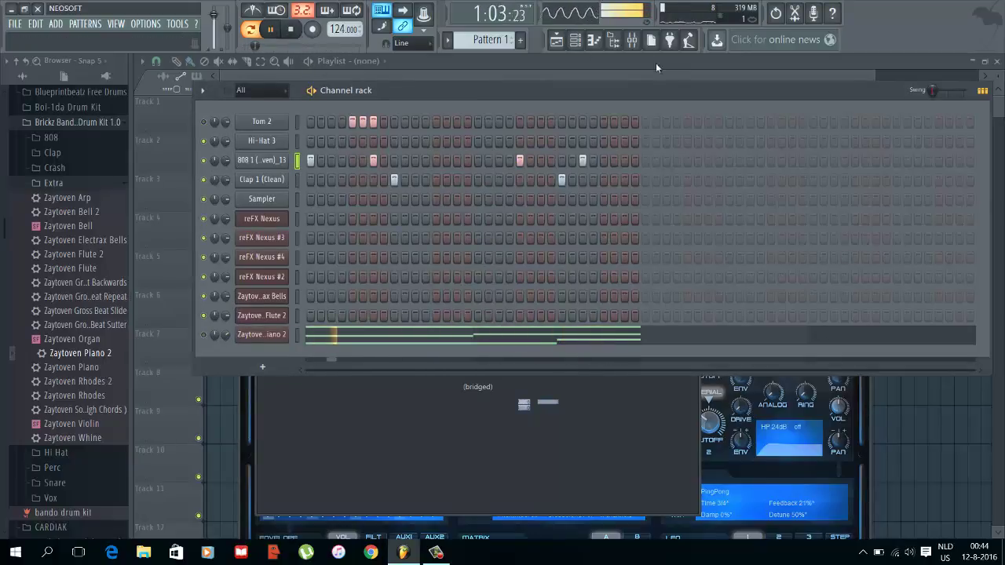
pyautogui.click(633, 40)
pyautogui.click(824, 169)
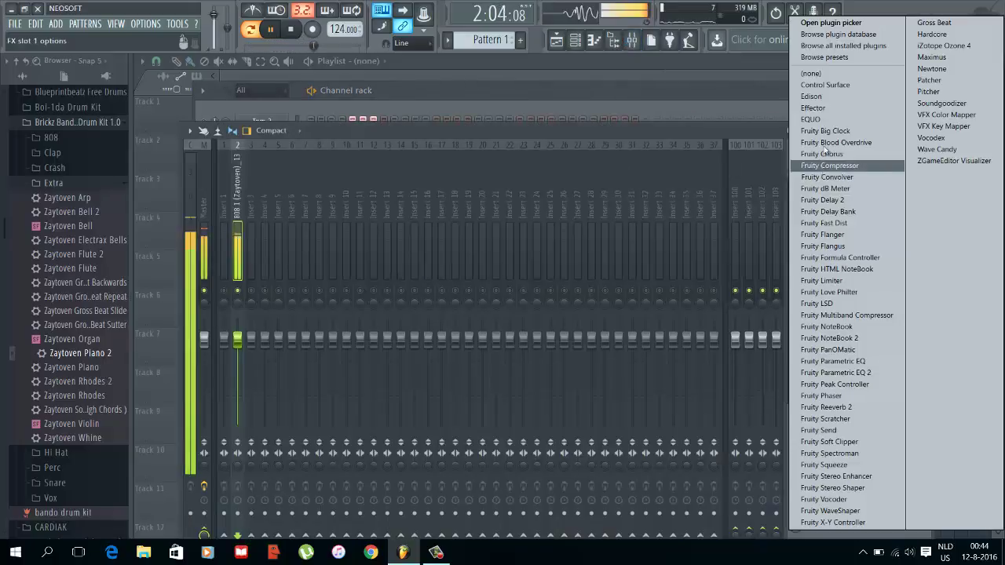
pyautogui.click(817, 129)
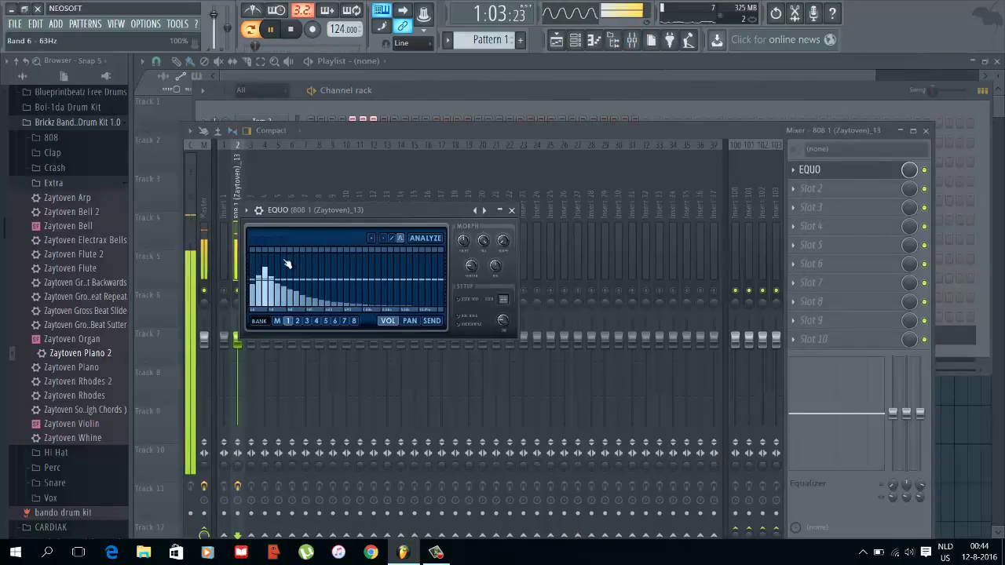
pyautogui.click(797, 186)
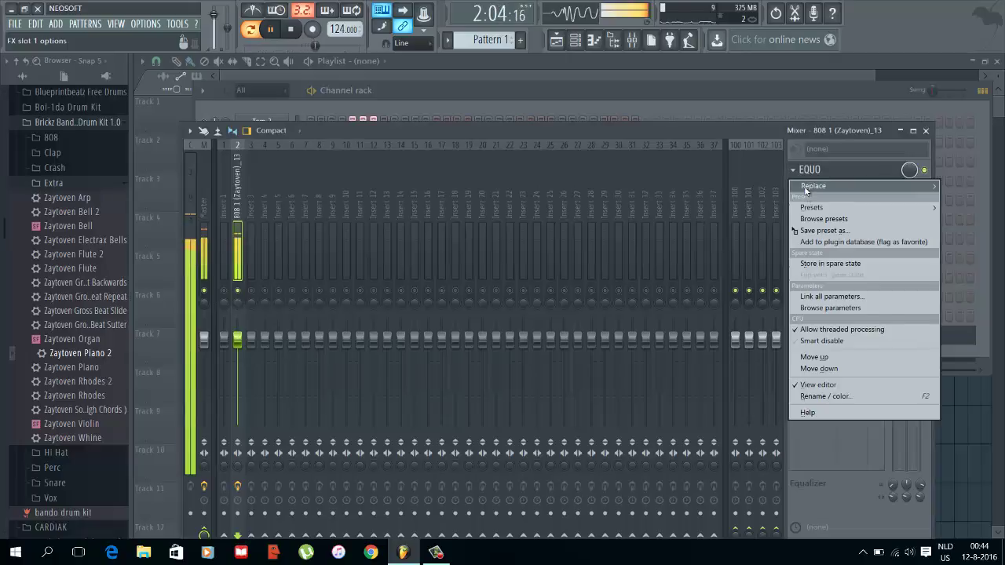
pyautogui.moveTo(805, 189)
pyautogui.click(820, 374)
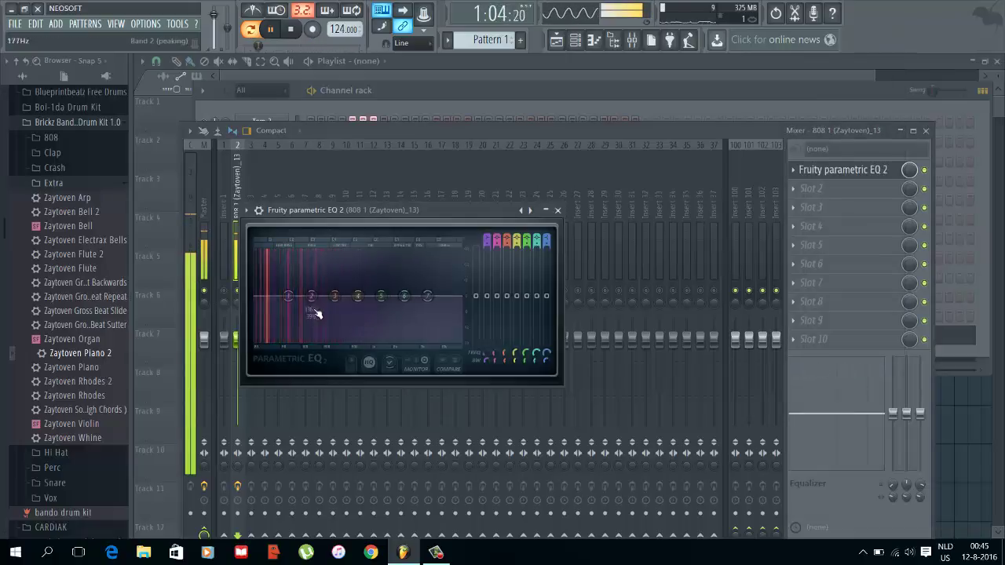
# Step: Roll off the 808's lowest frequencies with EQ band 1 and its highs around 2035 Hz with band 7
pyautogui.moveTo(274, 325)
pyautogui.mouseDown()
pyautogui.moveTo(248, 382)
pyautogui.moveTo(254, 404)
pyautogui.moveTo(275, 333)
pyautogui.mouseUp()
pyautogui.moveTo(427, 296); pyautogui.dragTo(393, 341)
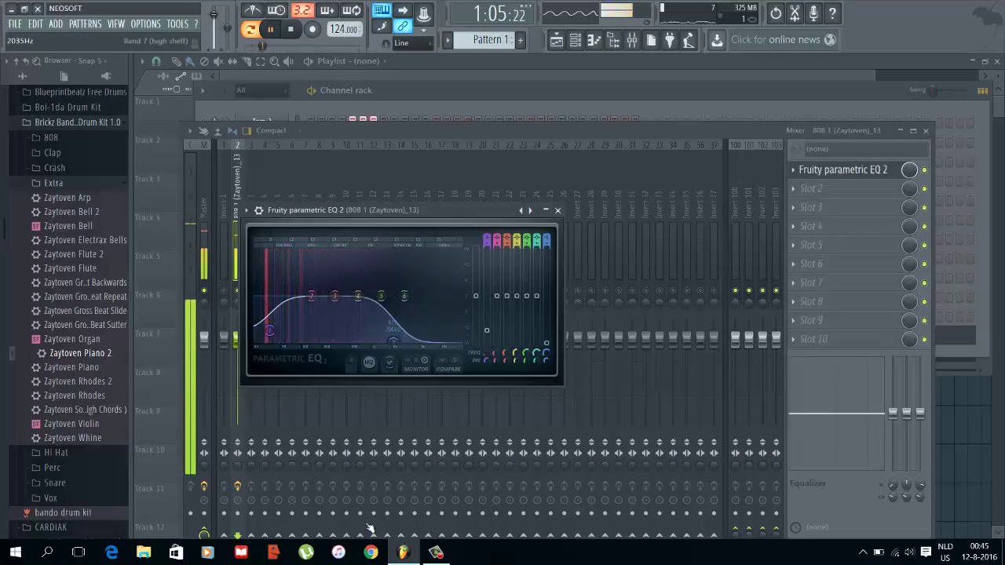
pyautogui.rightClick(394, 344)
pyautogui.click(412, 360)
pyautogui.press('Escape')
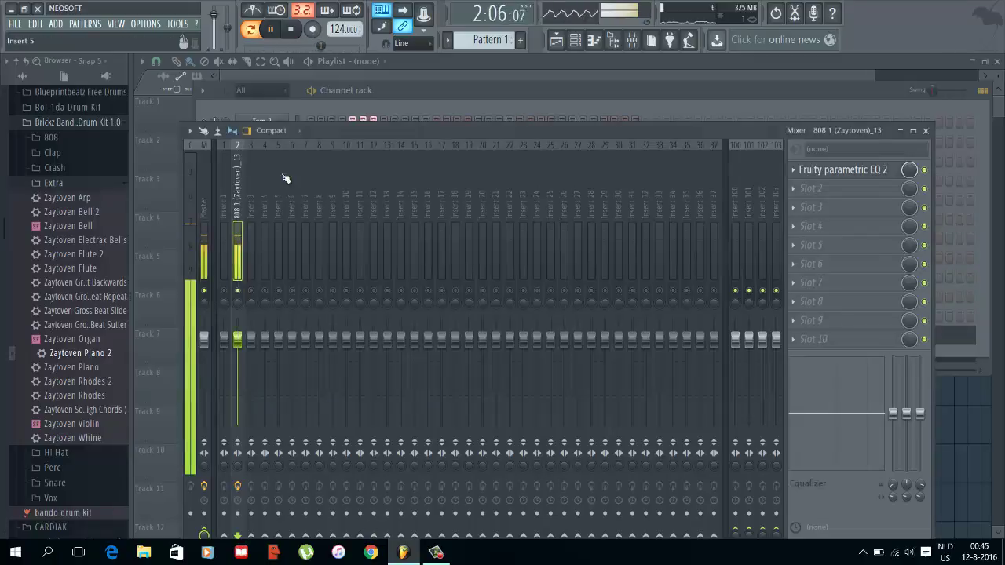
pyautogui.press('Escape')
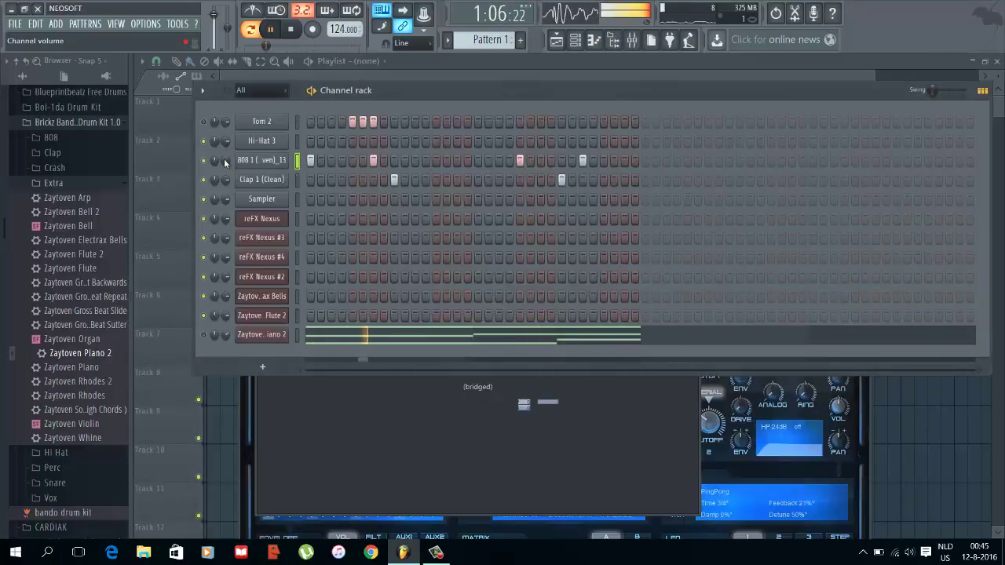
# Step: Stop playback and examine the 808's channel settings, sample waveform and piano roll notes
pyautogui.click(270, 161)
pyautogui.press('space')
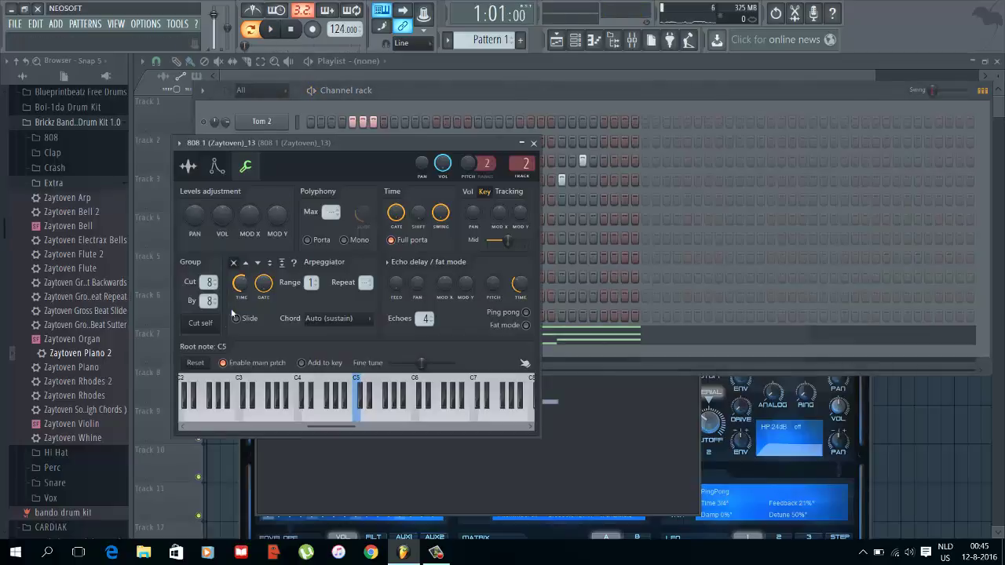
pyautogui.click(188, 167)
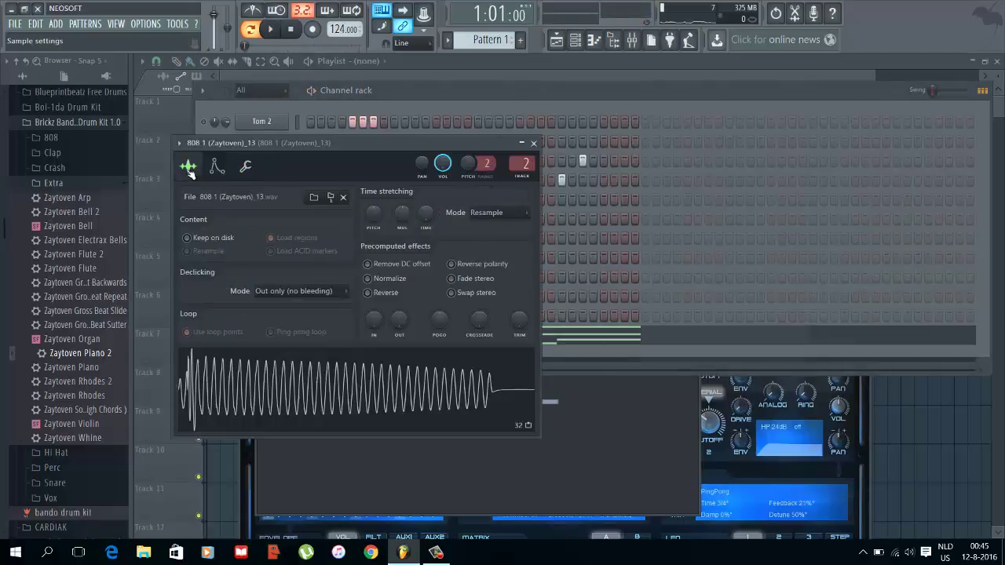
pyautogui.click(247, 168)
pyautogui.press('Escape')
pyautogui.rightClick(278, 164)
pyautogui.click(293, 164)
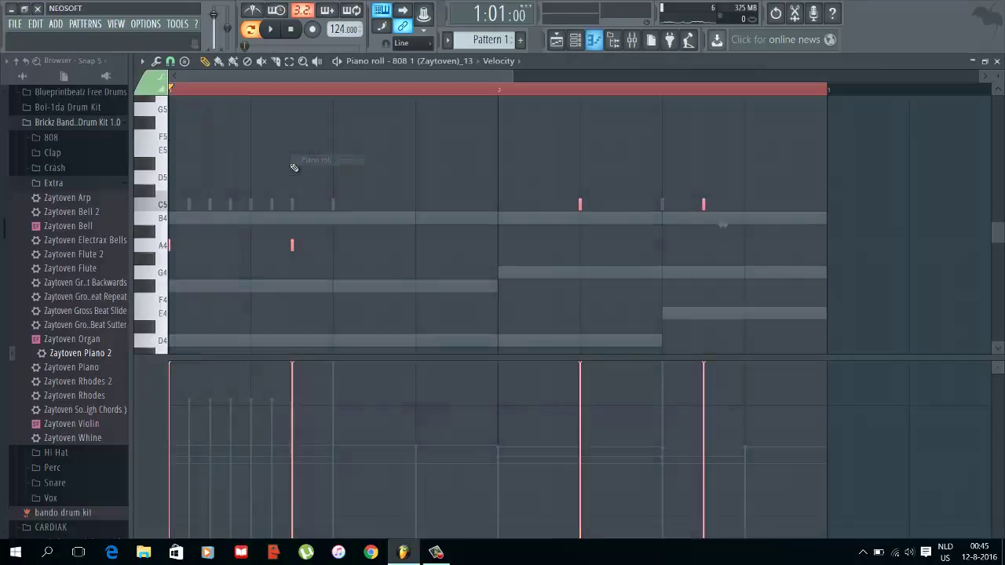
# Step: Play the pattern with Tom 2 and the piano unmuted again, and check the 808's mixer track
pyautogui.press('space')
pyautogui.press('Escape')
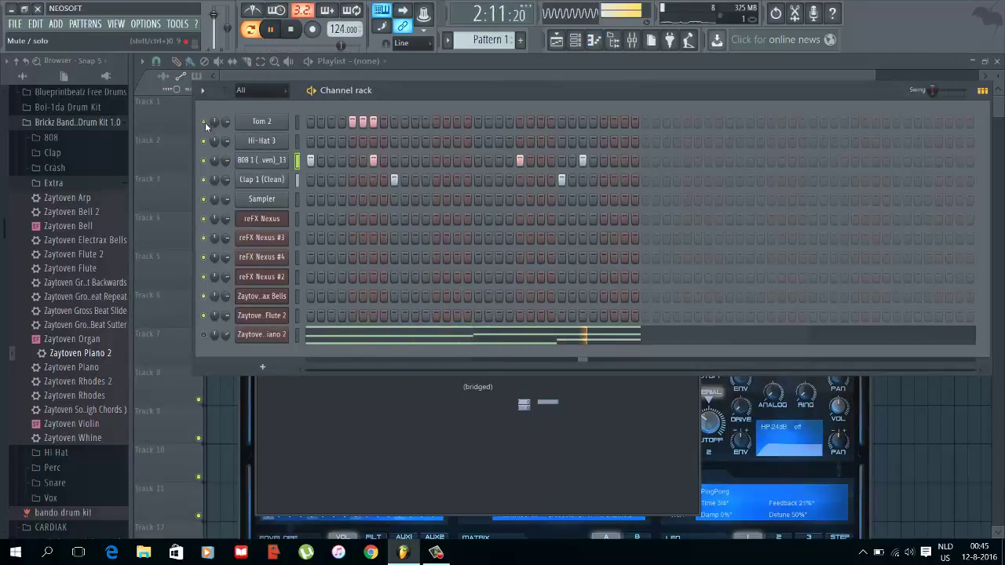
pyautogui.press('F9')
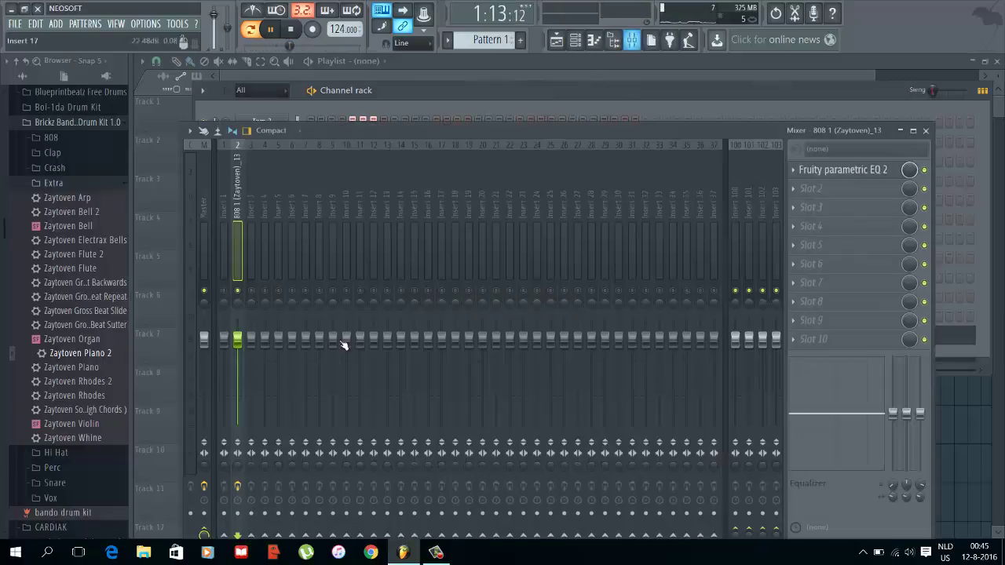
pyautogui.press('space')
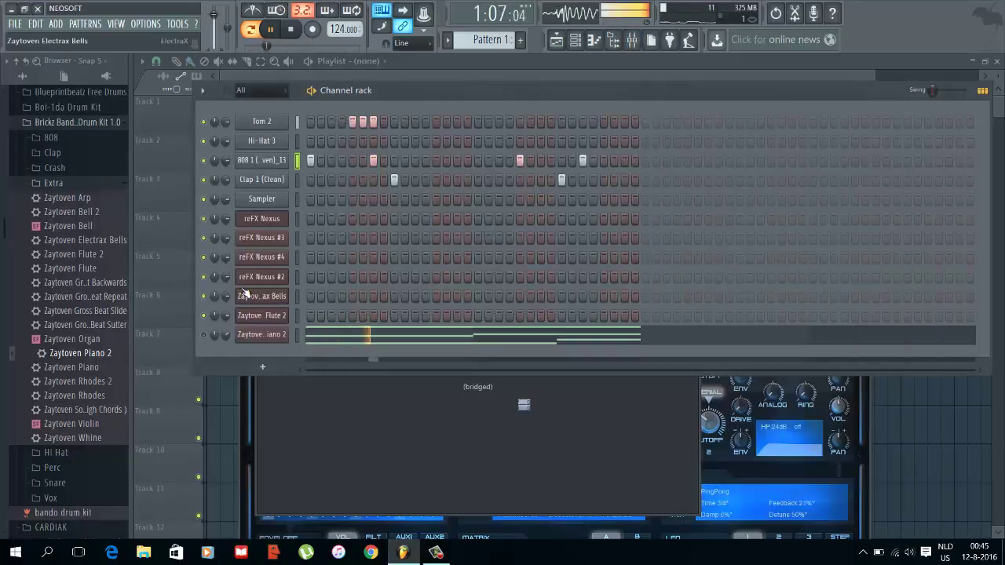
pyautogui.press('space')
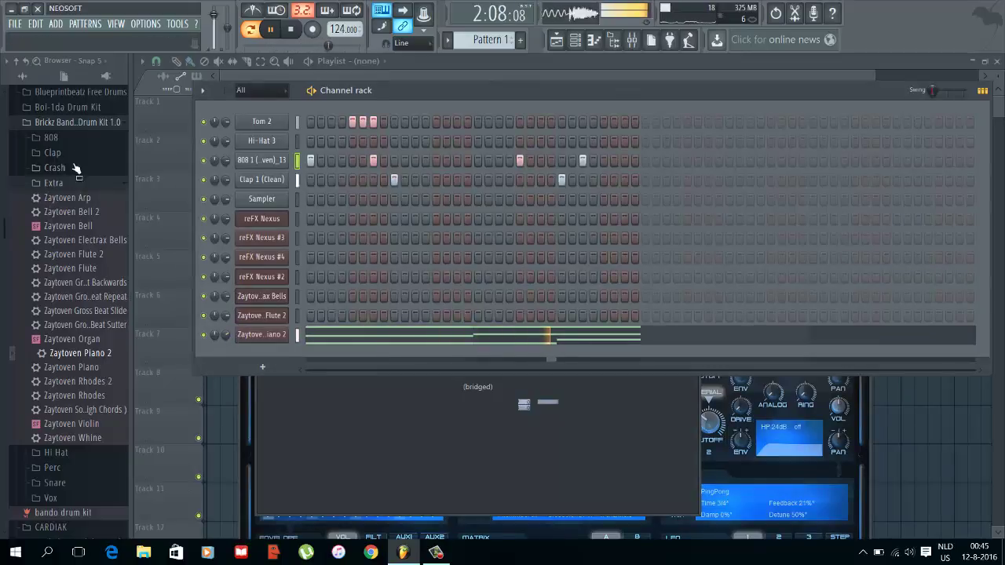
# Step: Try the _MexikoDro 808 sample from the Brickz Band drum kit in the 808 channel, playing it with the pattern
pyautogui.click(68, 139)
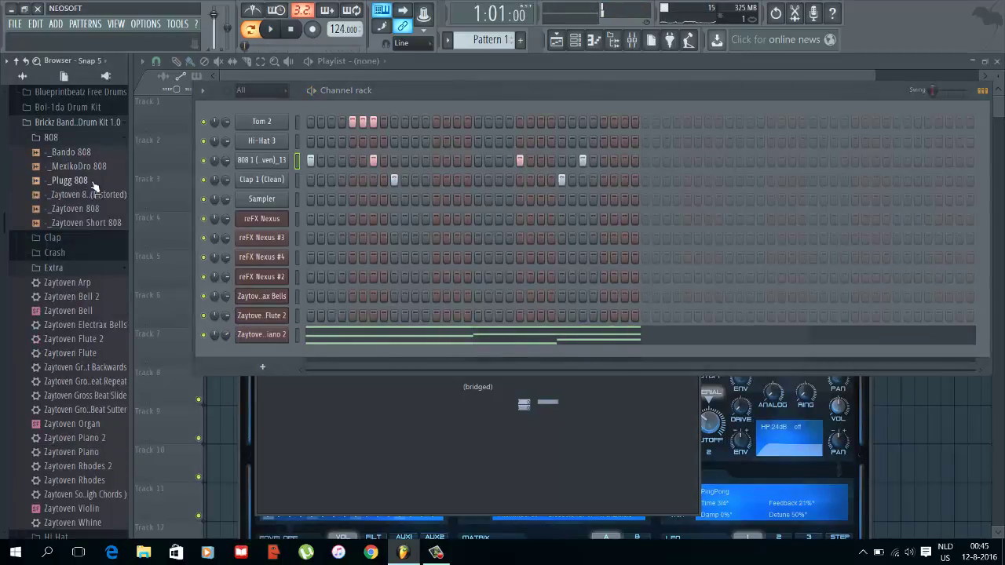
pyautogui.moveTo(77, 165); pyautogui.dragTo(271, 161)
pyautogui.press('space')
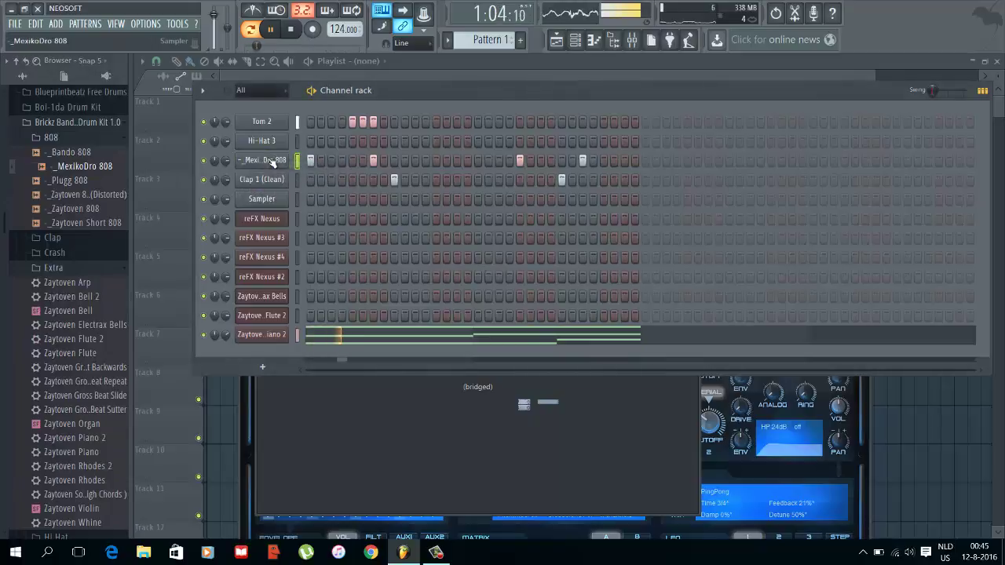
pyautogui.click(271, 161)
pyautogui.click(534, 143)
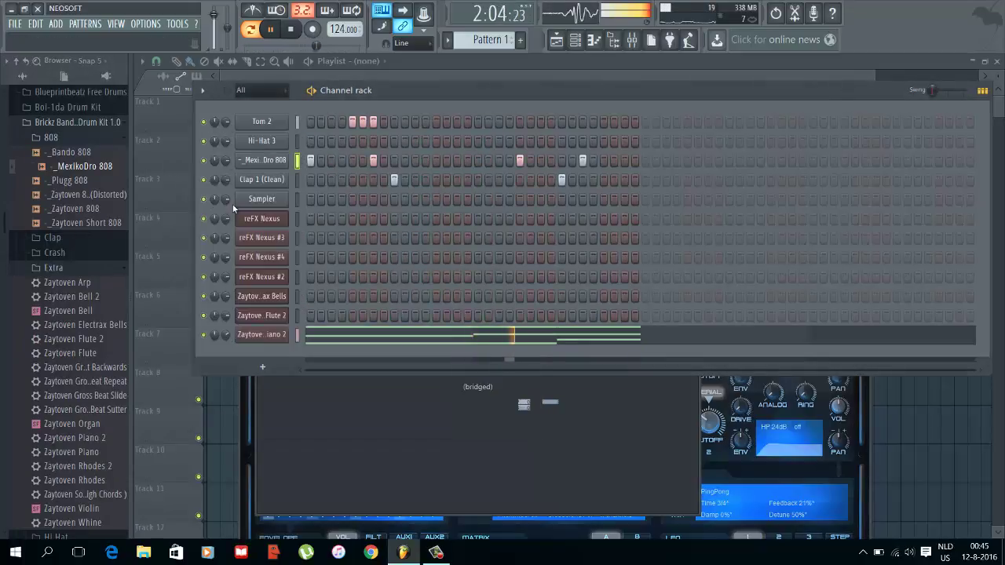
pyautogui.rightClick(285, 162)
pyautogui.click(310, 161)
pyautogui.press('Escape')
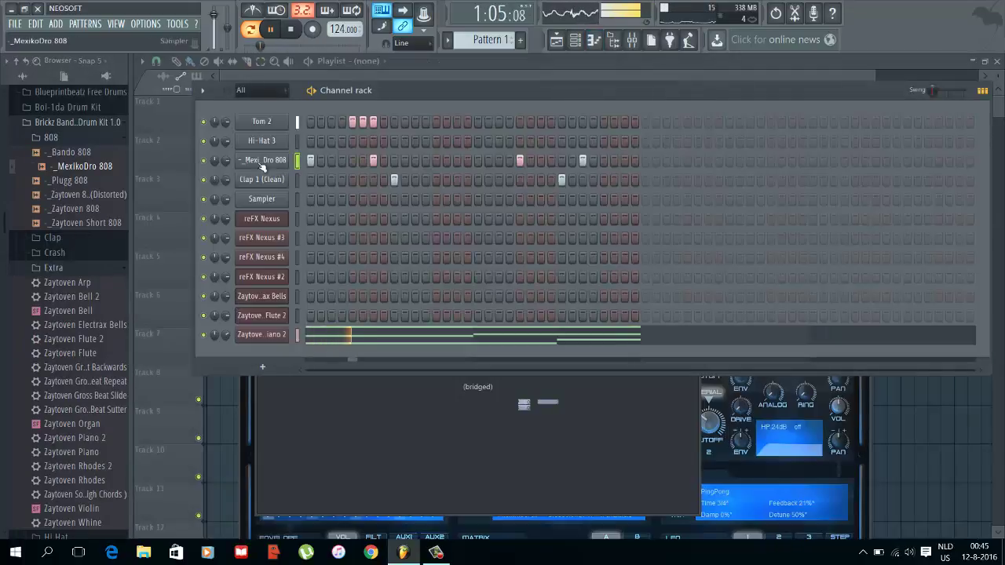
# Step: Load the original 808 1 (Zaytoven) sample from the Young Kico kit's 02 808s folder into the 808 channel and check its waveform
pyautogui.scroll(-15, 29, 484)
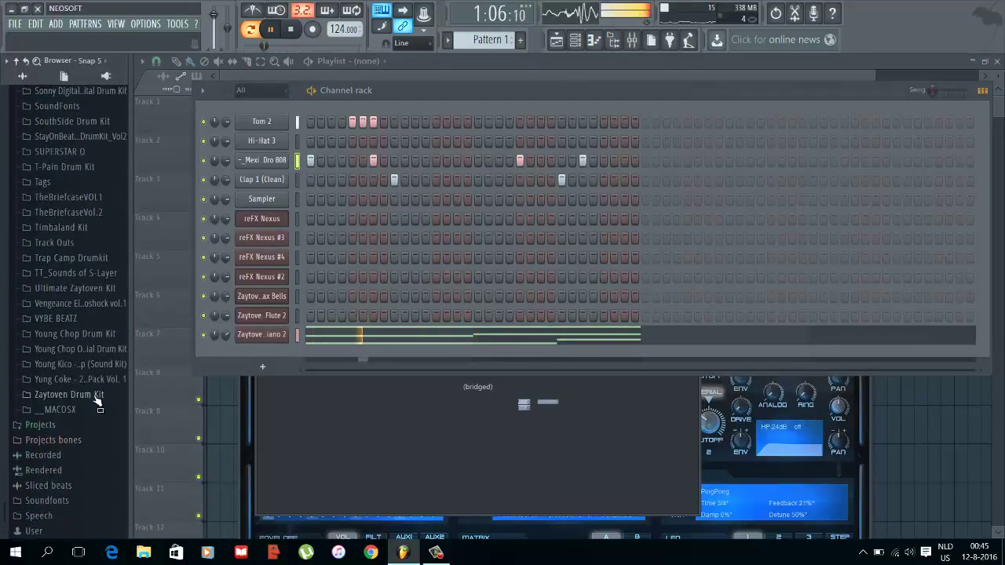
pyautogui.click(74, 362)
pyautogui.press('space')
pyautogui.click(63, 394)
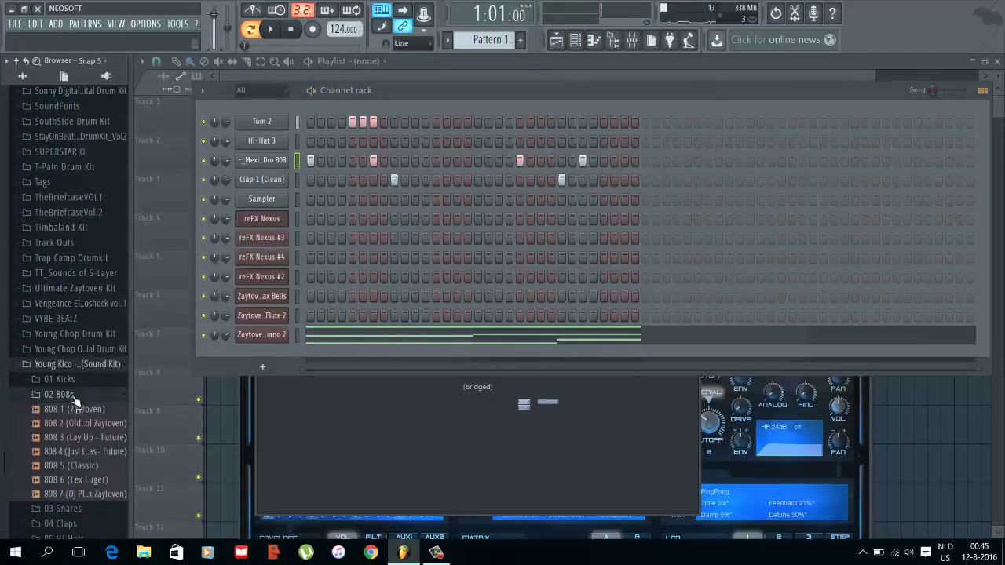
pyautogui.click(78, 410)
pyautogui.moveTo(79, 414); pyautogui.dragTo(281, 166)
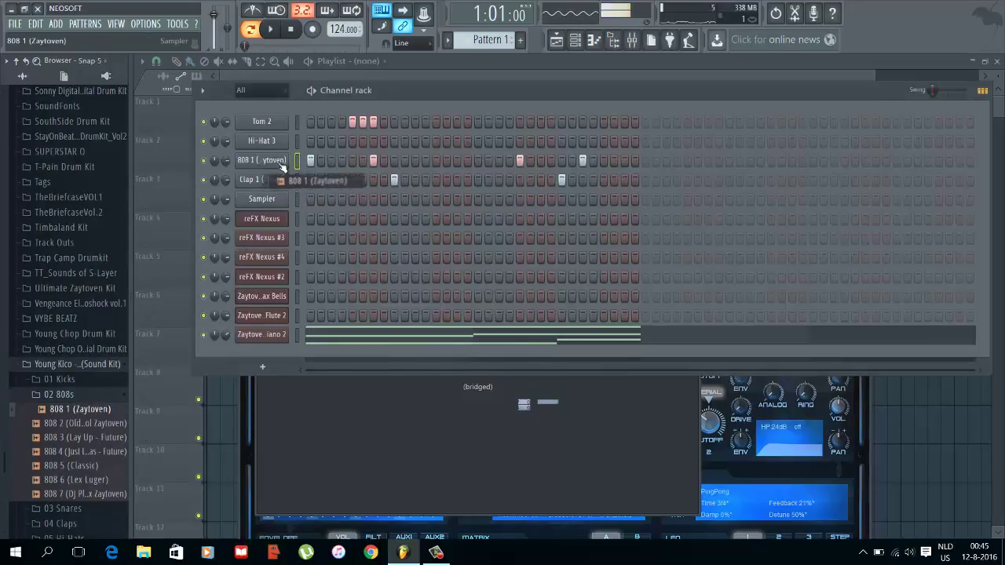
pyautogui.click(191, 168)
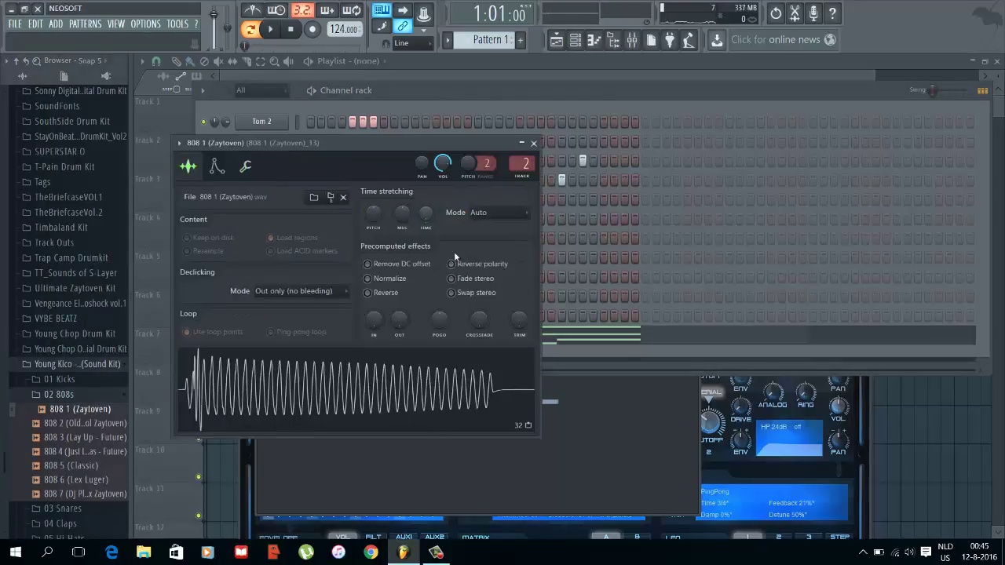
pyautogui.click(534, 144)
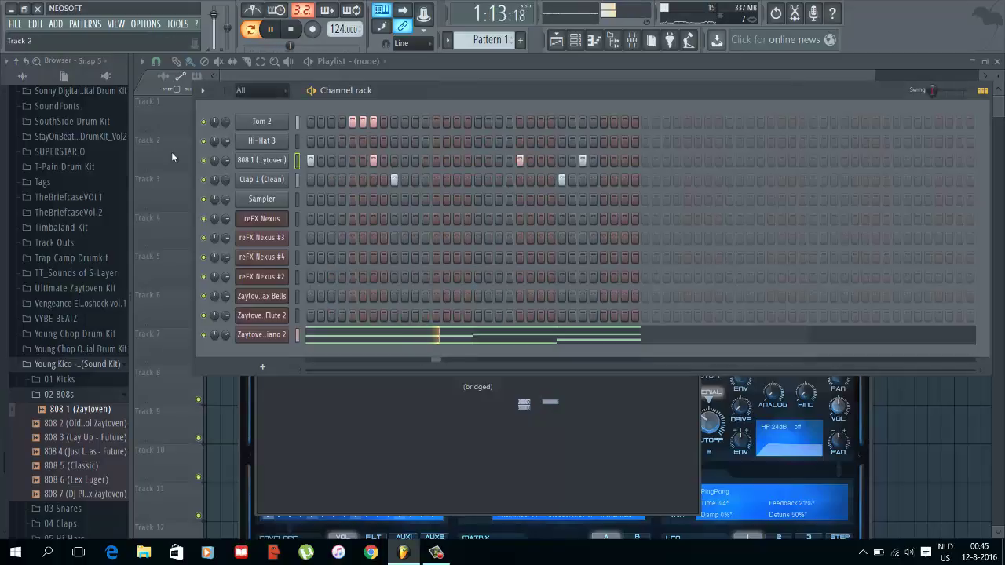
# Step: Raise the 808's notes by an octave to A5 and C6 in the piano roll
pyautogui.rightClick(283, 161)
pyautogui.click(303, 164)
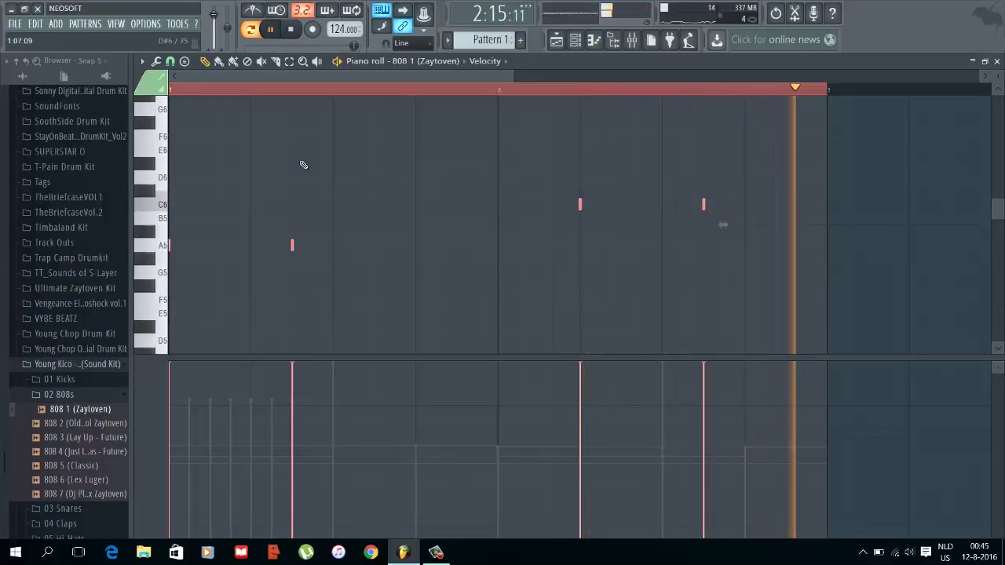
pyautogui.press('Escape')
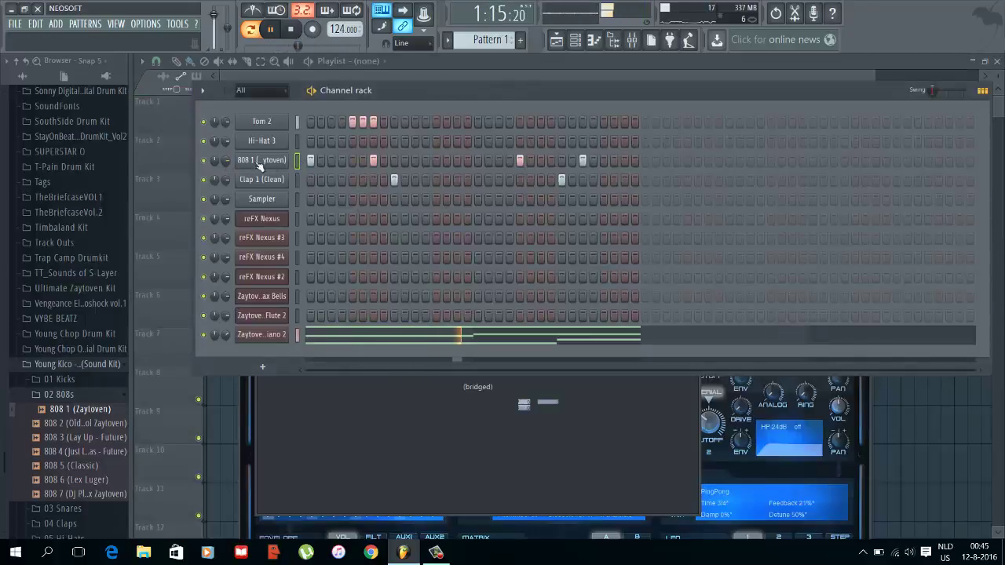
# Step: Revisit the 808's notes in the piano roll, and bypass Fruity parametric EQ 2 on its mixer track
pyautogui.rightClick(271, 161)
pyautogui.click(308, 158)
pyautogui.press('Escape')
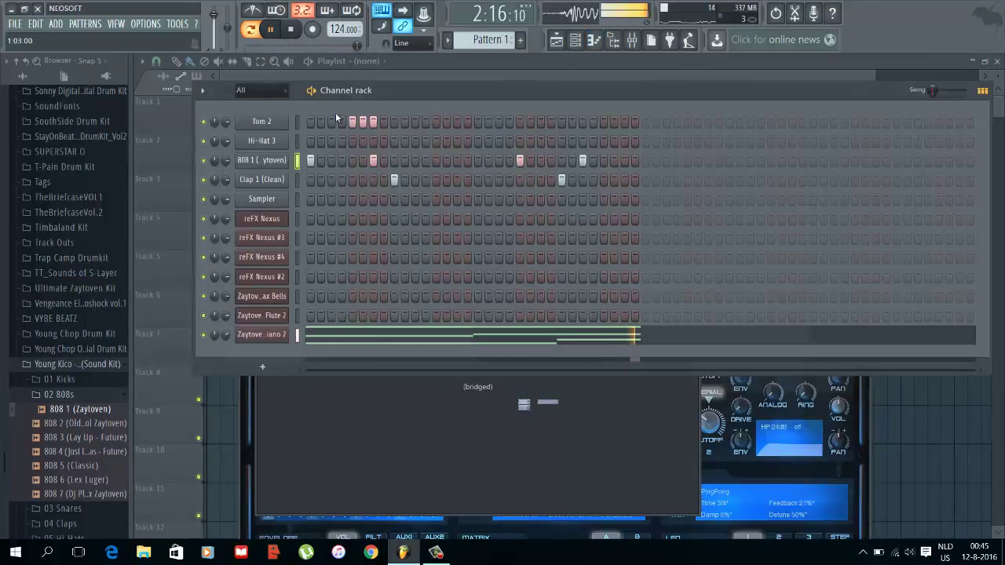
pyautogui.press('F9')
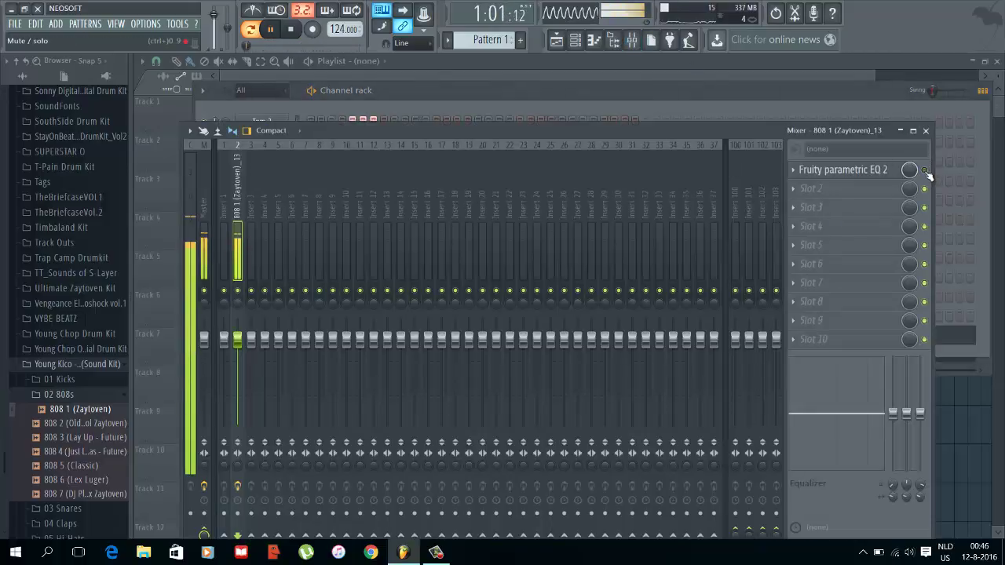
# Step: Re-enable Fruity parametric EQ 2 on the 808's mixer track and reset its band 1 low cut
pyautogui.click(885, 176)
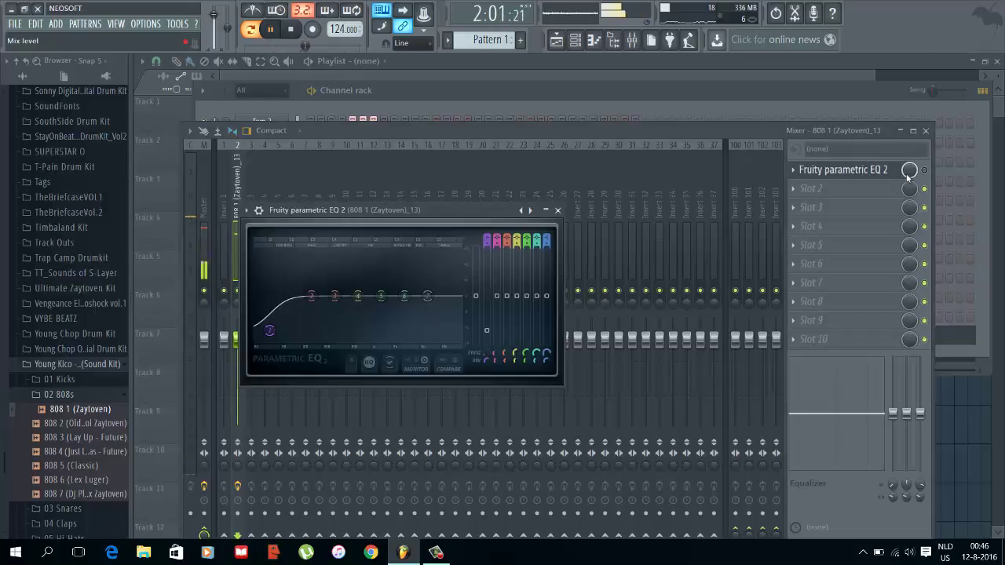
pyautogui.click(892, 173)
pyautogui.click(888, 175)
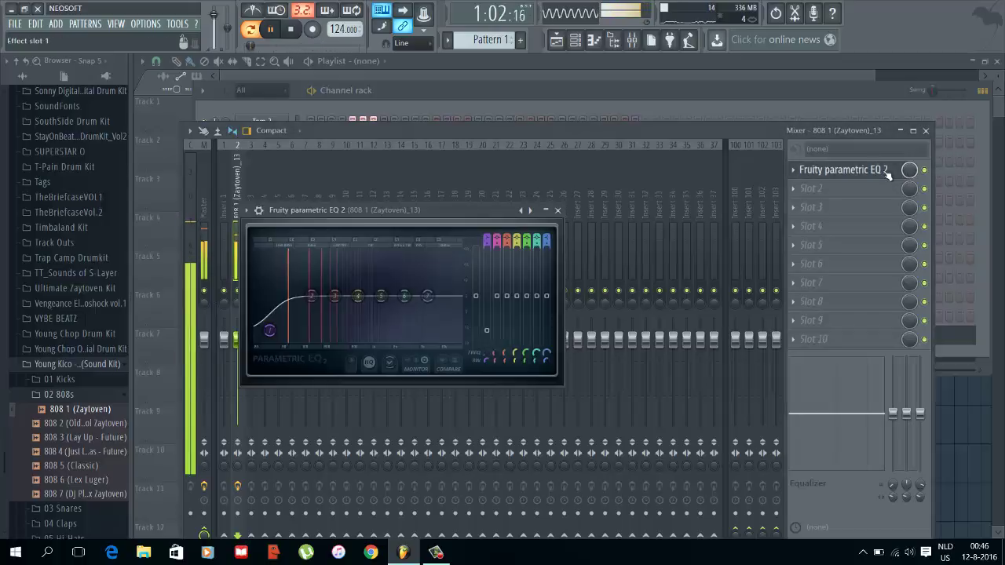
pyautogui.rightClick(270, 331)
pyautogui.click(281, 342)
# Step: Try boosting band 2 of the 808's EQ at about 71 Hz, and reset the band
pyautogui.moveTo(312, 297); pyautogui.dragTo(290, 279)
pyautogui.rightClick(291, 278)
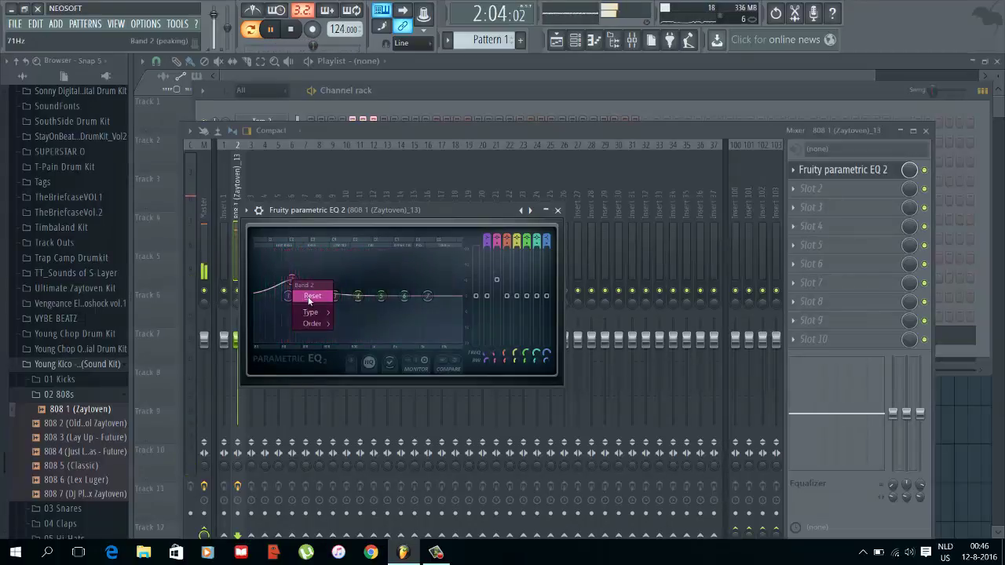
pyautogui.click(312, 297)
# Step: Check the 808's notes in the piano roll and return to the channel rack
pyautogui.click(399, 123)
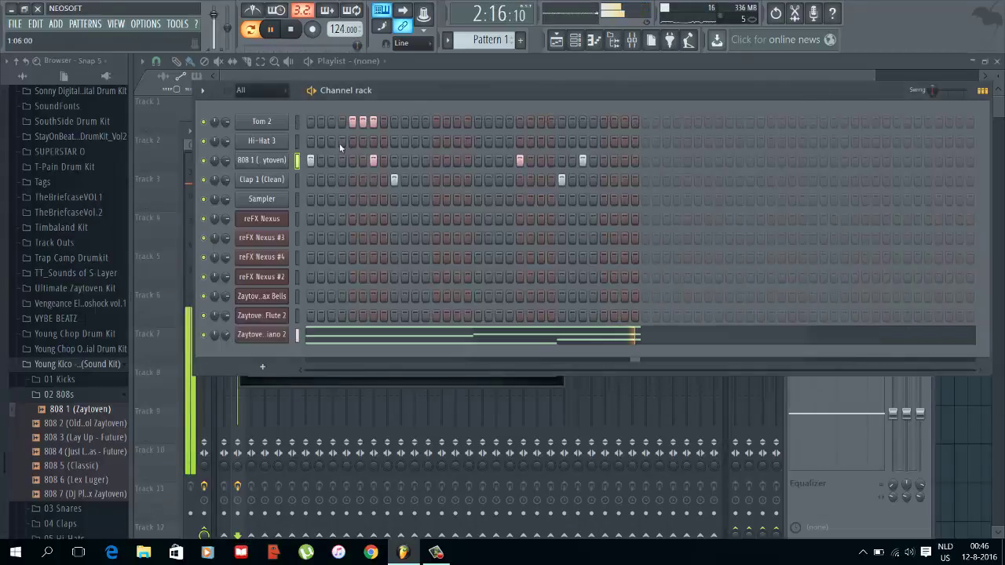
pyautogui.rightClick(280, 165)
pyautogui.click(305, 162)
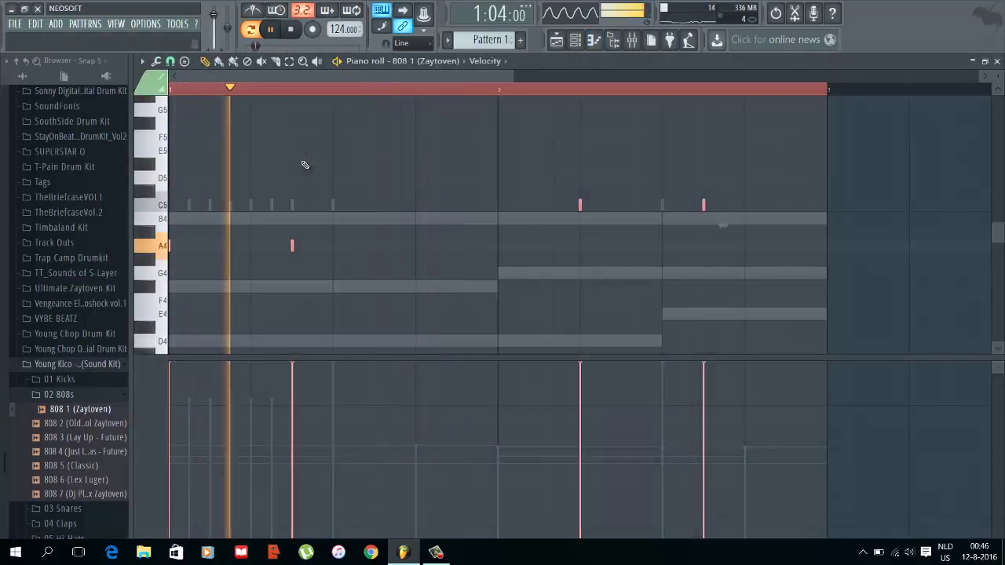
pyautogui.press('F7')
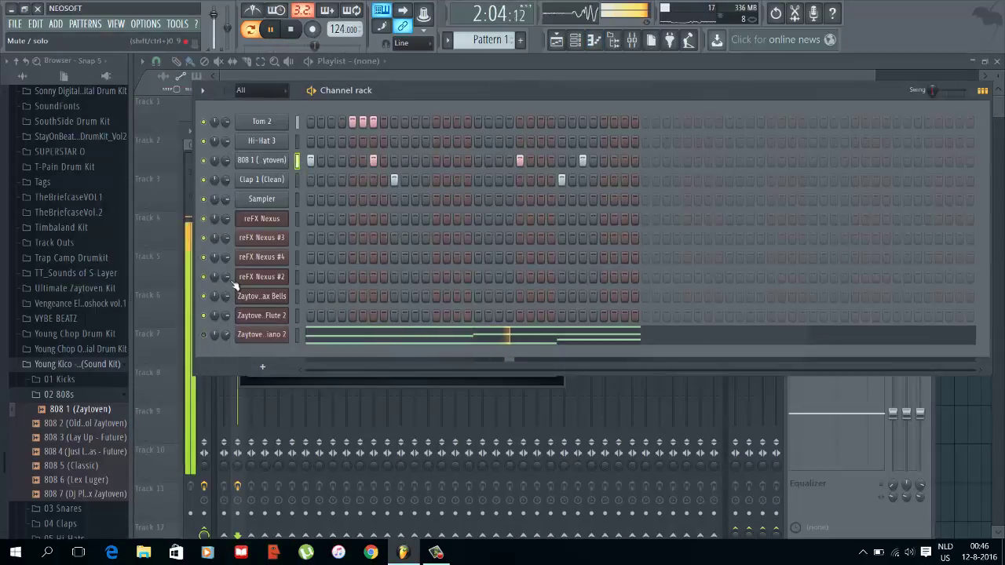
# Step: Open the 808 sample in Edison and select the audio from where the sound starts, leaving out the leading silence
pyautogui.click(262, 160)
pyautogui.rightClick(232, 377)
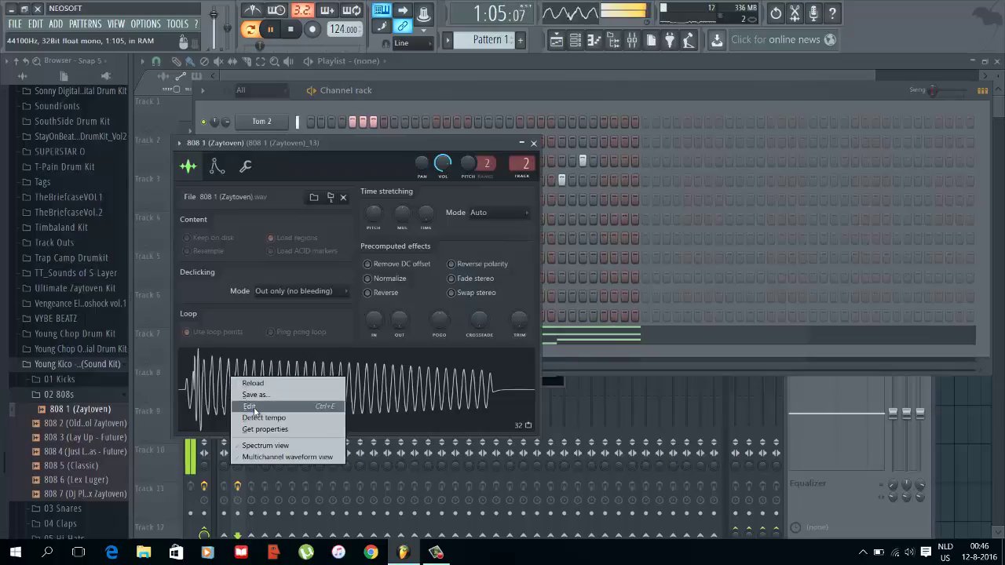
pyautogui.click(249, 407)
pyautogui.moveTo(180, 321); pyautogui.dragTo(766, 356)
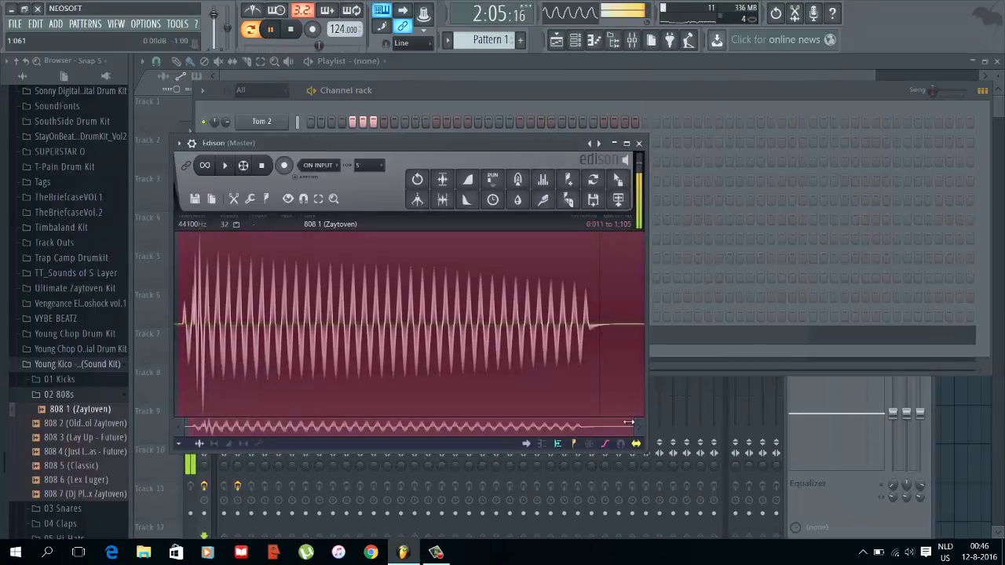
pyautogui.moveTo(634, 428); pyautogui.dragTo(238, 391)
pyautogui.rightClick(245, 332)
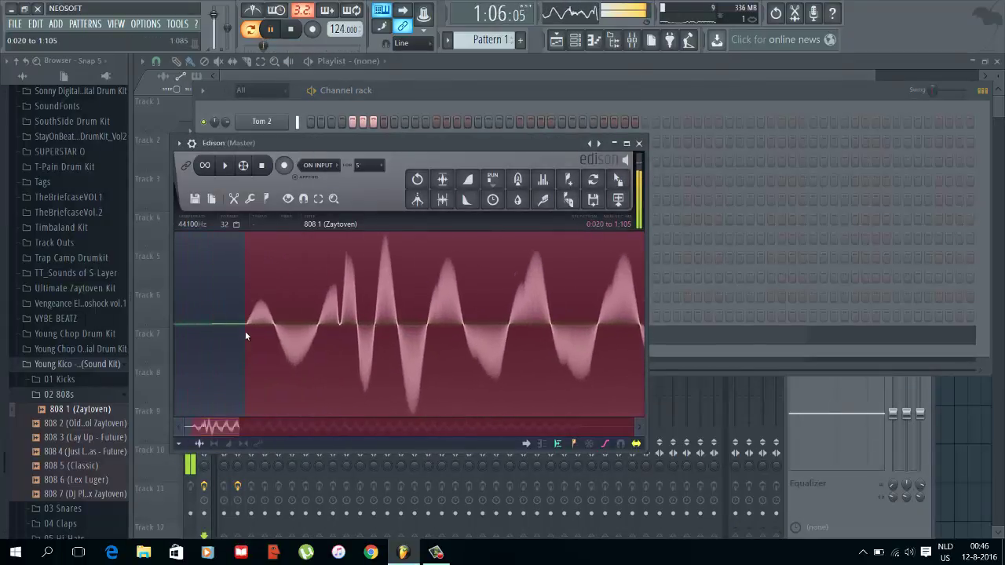
# Step: Load the trimmed Edison selection back into the 808 channel and check its waveform in the channel settings
pyautogui.click(618, 179)
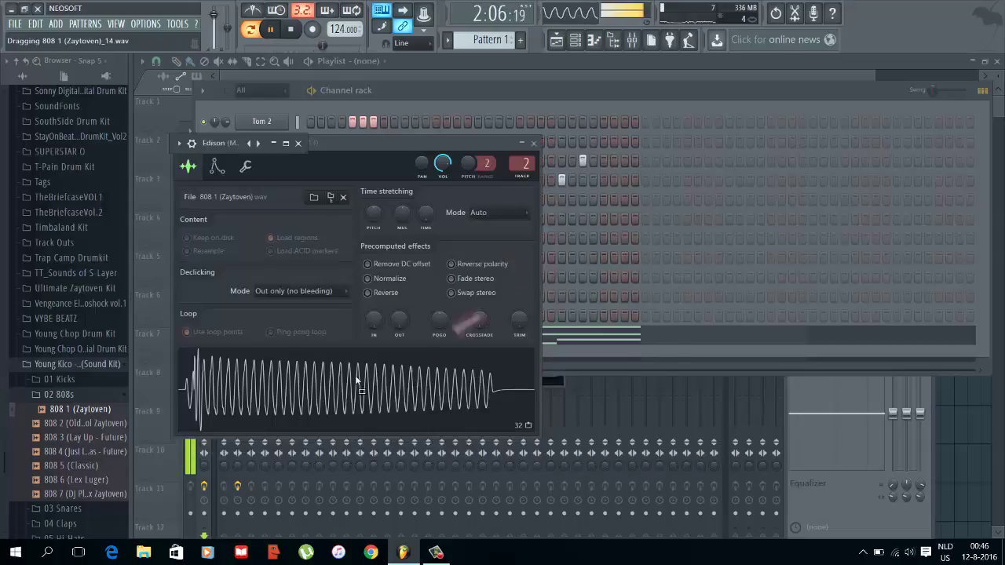
pyautogui.click(558, 143)
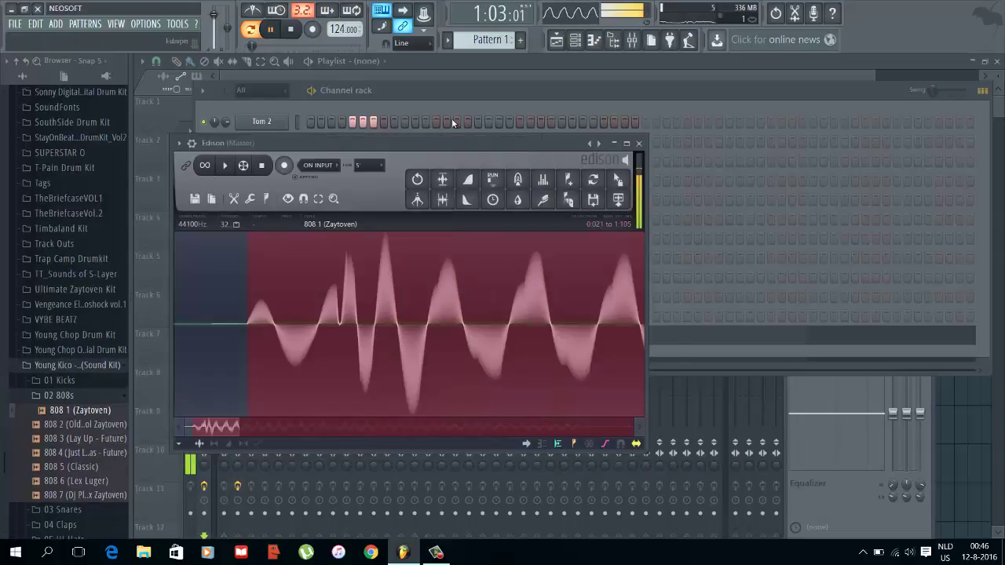
pyautogui.click(332, 105)
pyautogui.click(263, 161)
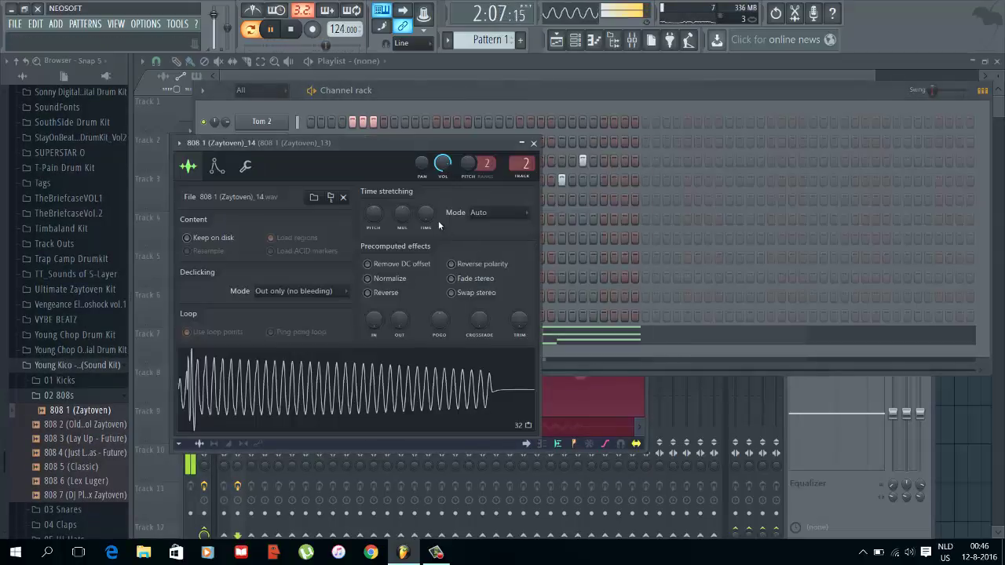
pyautogui.click(533, 144)
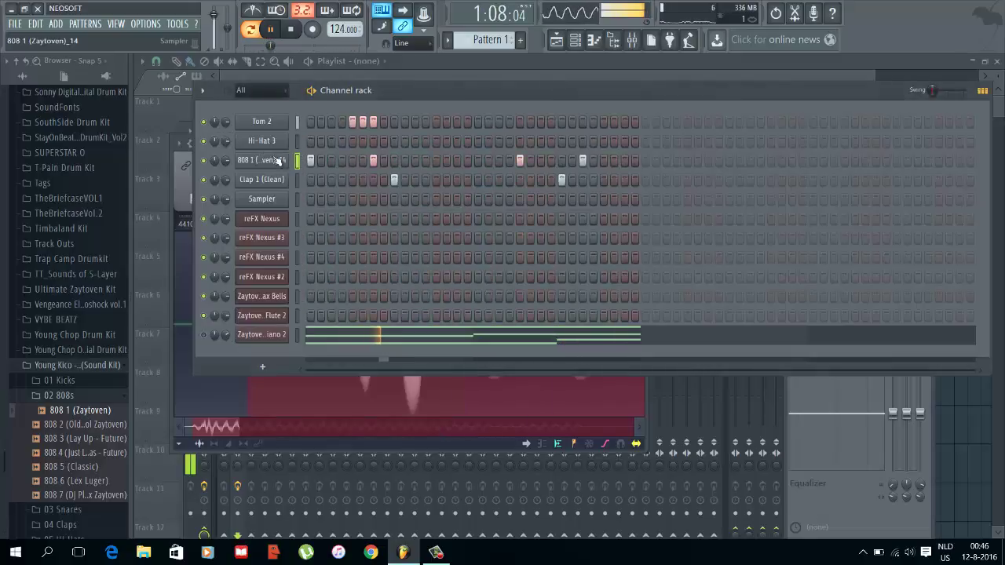
# Step: Transpose all notes of the trimmed 808 up an octave to A5 and C6 in the piano roll
pyautogui.rightClick(277, 161)
pyautogui.click(319, 161)
pyautogui.hotkey('ctrl', 'a')
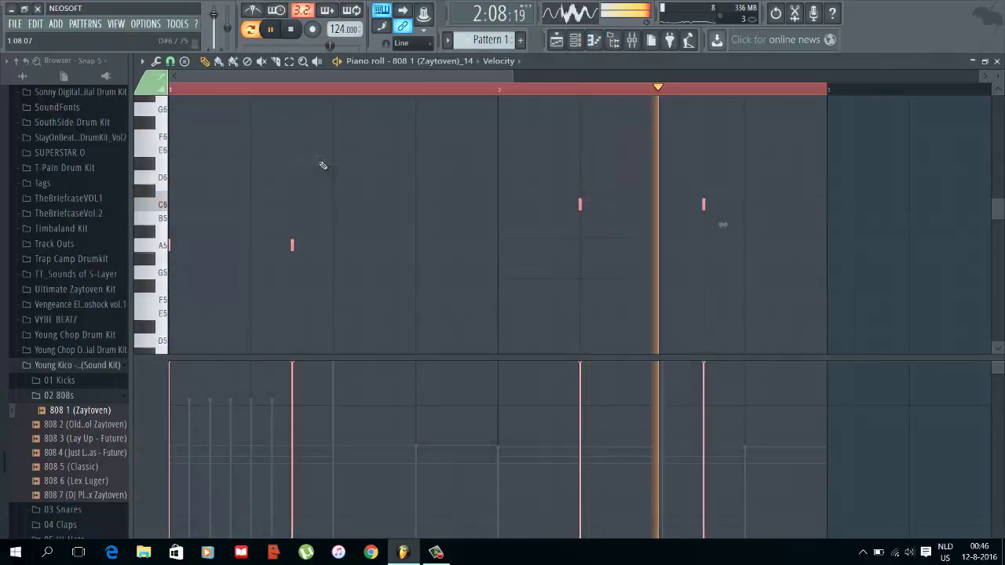
pyautogui.press('Escape')
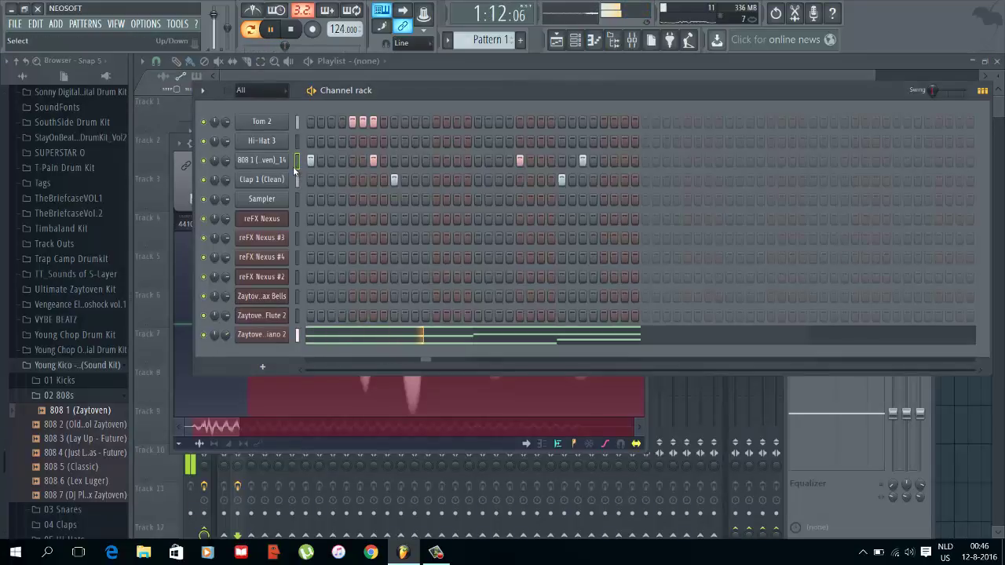
# Step: Save the project on the desktop under the file name p
pyautogui.hotkey('ctrl', 's')
pyautogui.click(333, 178)
pyautogui.write('p')
pyautogui.press('Return')
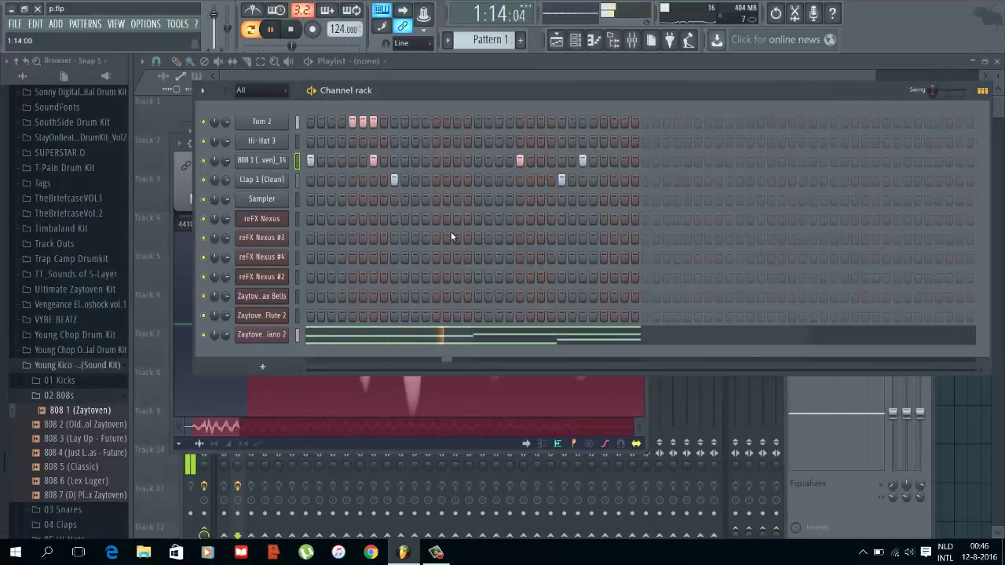
pyautogui.hotkey('ctrl', 'o')
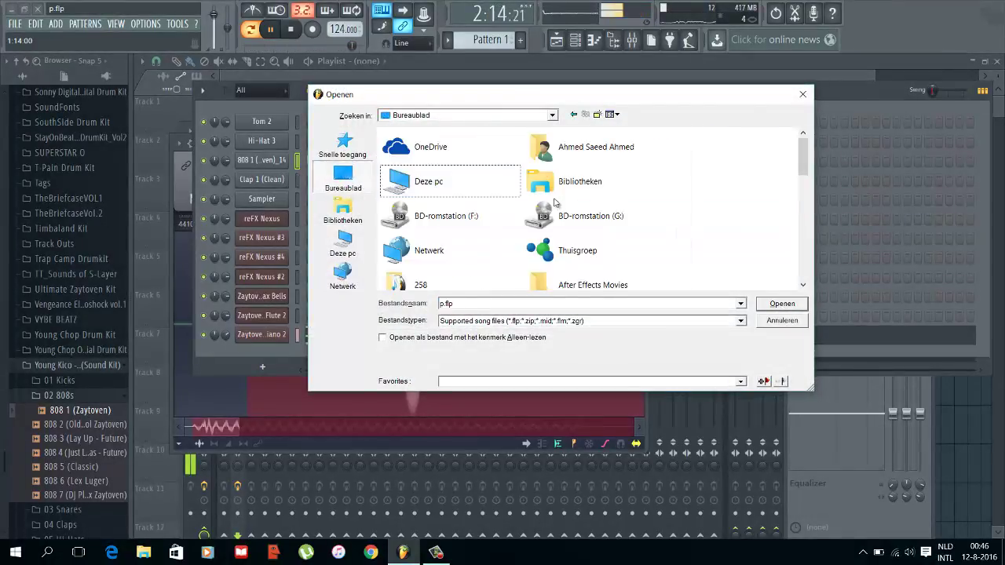
pyautogui.press('Escape')
# Step: Save the project as 312 ZAY TUT in the Projects Hdd folder
pyautogui.hotkey('ctrl', 'shift', 's')
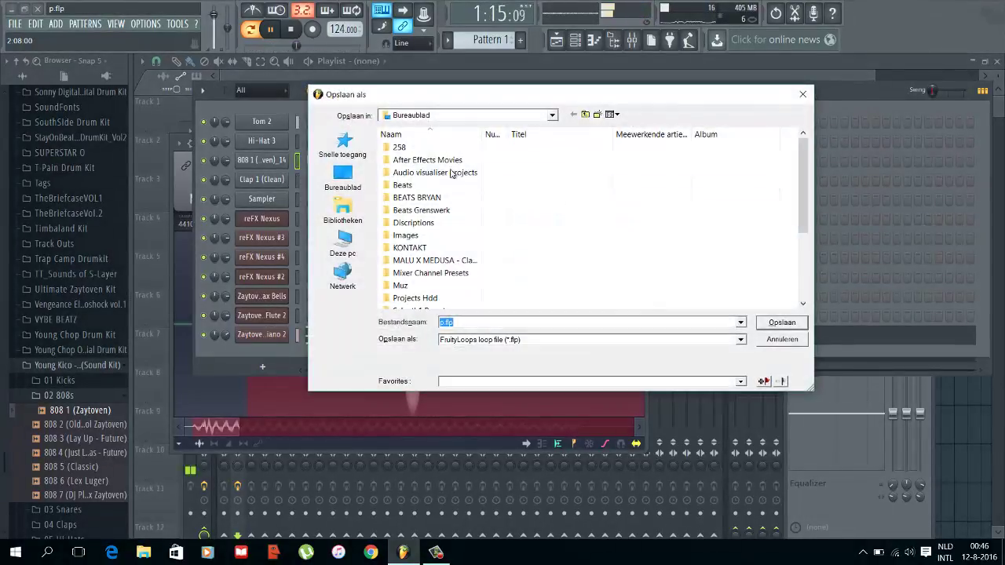
pyautogui.press('Return')
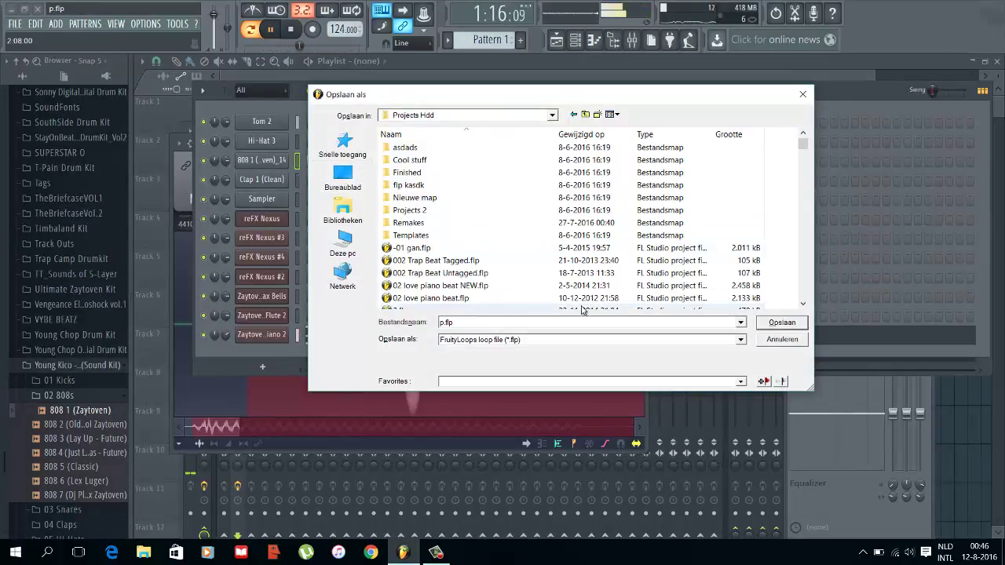
pyautogui.write('210')
pyautogui.write('319 zay tut')
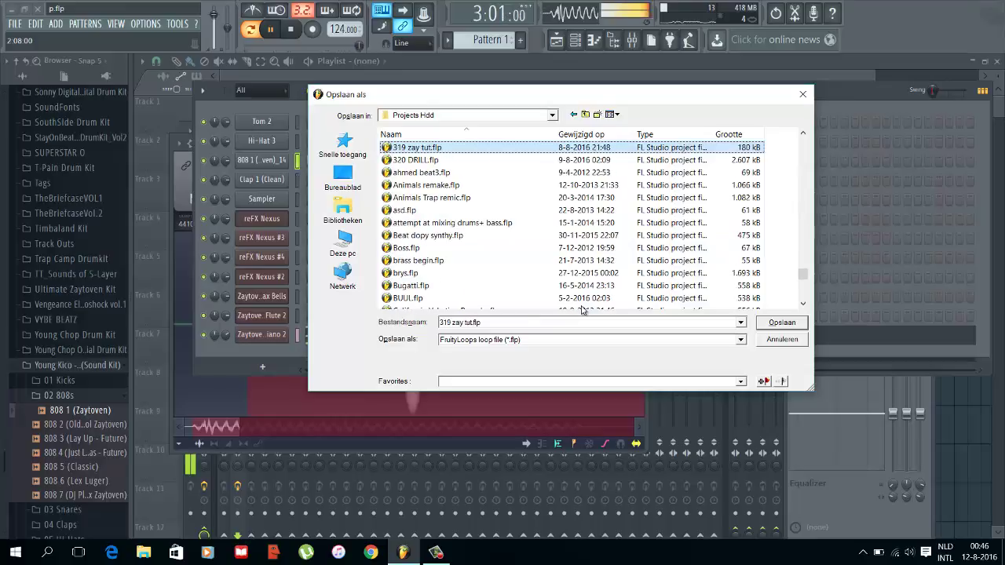
pyautogui.click(503, 324)
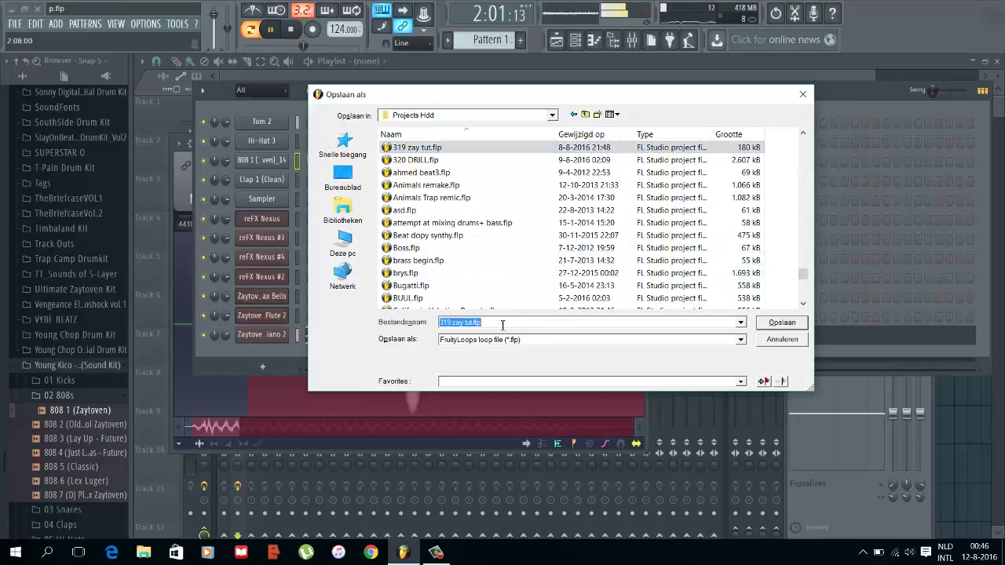
pyautogui.write('312 ZY')
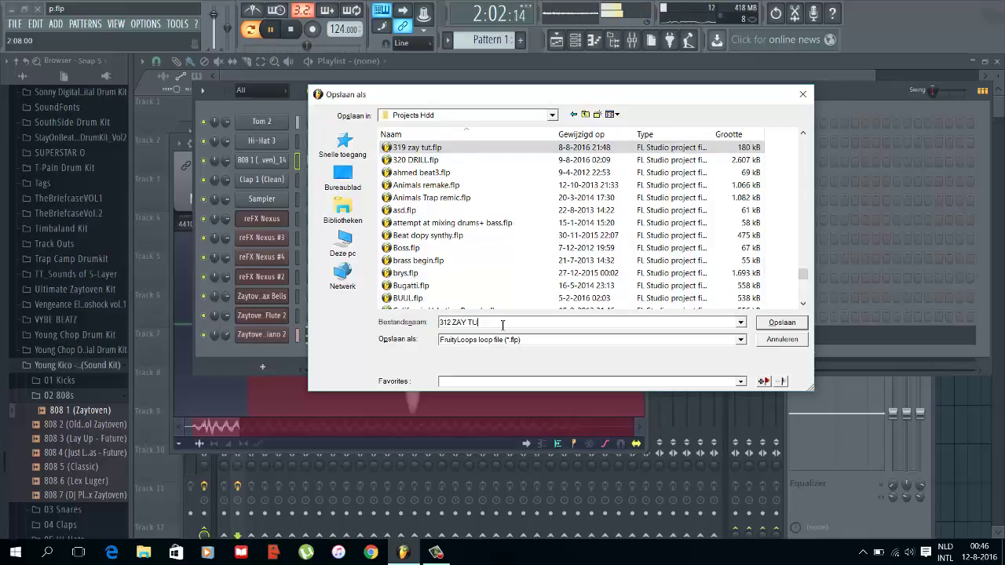
pyautogui.press('Return')
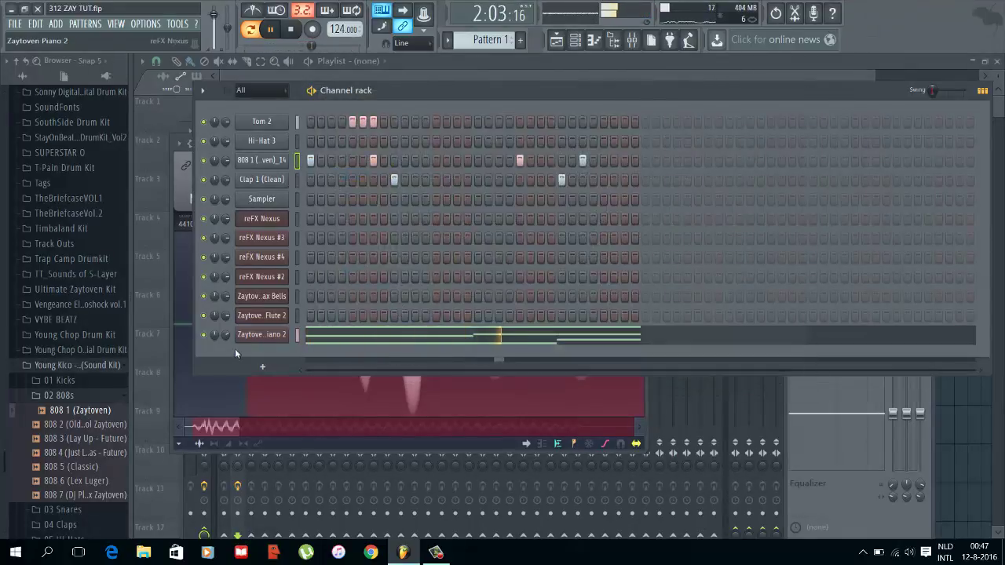
# Step: Raise the system playback volume to 100
pyautogui.press('XF86AudioRaiseVolume')
pyautogui.press('XF86AudioRaiseVolume')
pyautogui.press('XF86AudioRaiseVolume')
pyautogui.press('XF86AudioRaiseVolume')
pyautogui.press('XF86AudioRaiseVolume')
pyautogui.press('XF86AudioRaiseVolume')
pyautogui.press('XF86AudioRaiseVolume')
pyautogui.press('XF86AudioRaiseVolume')
pyautogui.press('XF86AudioRaiseVolume')
pyautogui.press('XF86AudioRaiseVolume')
pyautogui.press('XF86AudioRaiseVolume')
pyautogui.press('XF86AudioRaiseVolume')
pyautogui.press('XF86AudioRaiseVolume')
pyautogui.press('XF86AudioRaiseVolume')
pyautogui.press('XF86AudioRaiseVolume')
pyautogui.press('XF86AudioRaiseVolume')
pyautogui.press('XF86AudioRaiseVolume')
pyautogui.press('XF86AudioRaiseVolume')
pyautogui.press('XF86AudioRaiseVolume')
pyautogui.press('XF86AudioRaiseVolume')
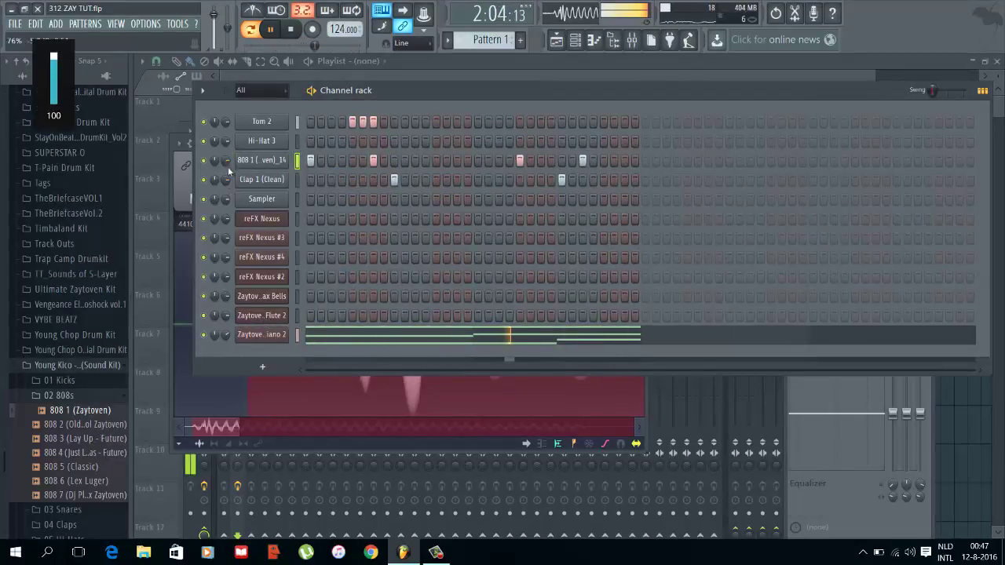
# Step: Solo the 808's mixer track to listen to it, and return to the channel rack
pyautogui.click(631, 40)
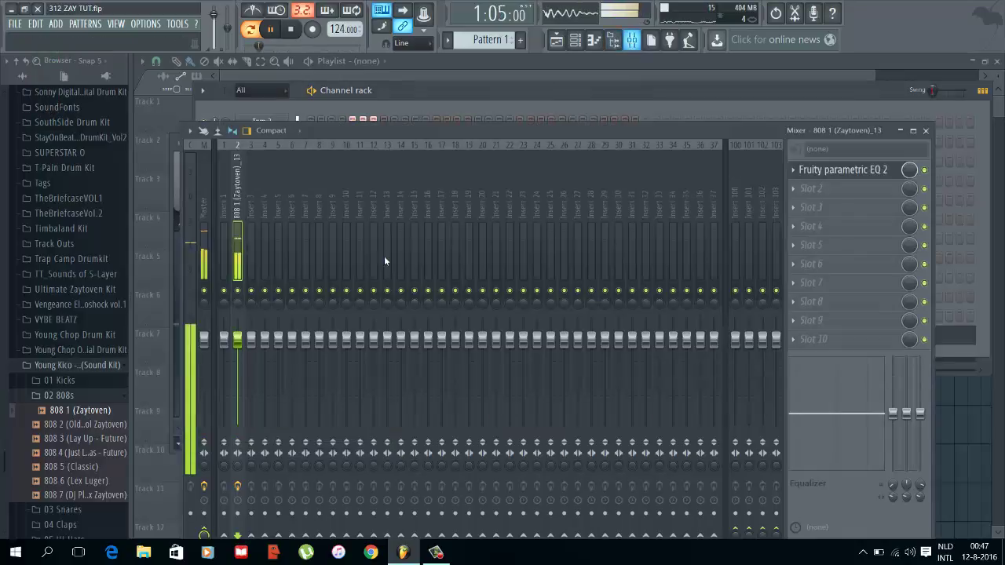
pyautogui.rightClick(242, 291)
pyautogui.press('F9')
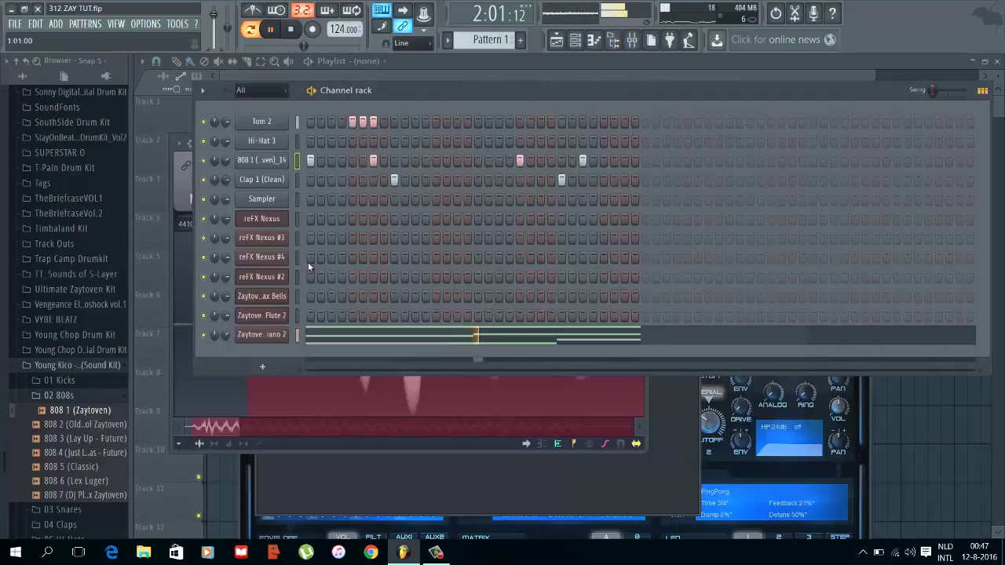
# Step: Route the Zaytoven Piano 2 channel to mixer track 3 and show that track in the mixer
pyautogui.click(272, 335)
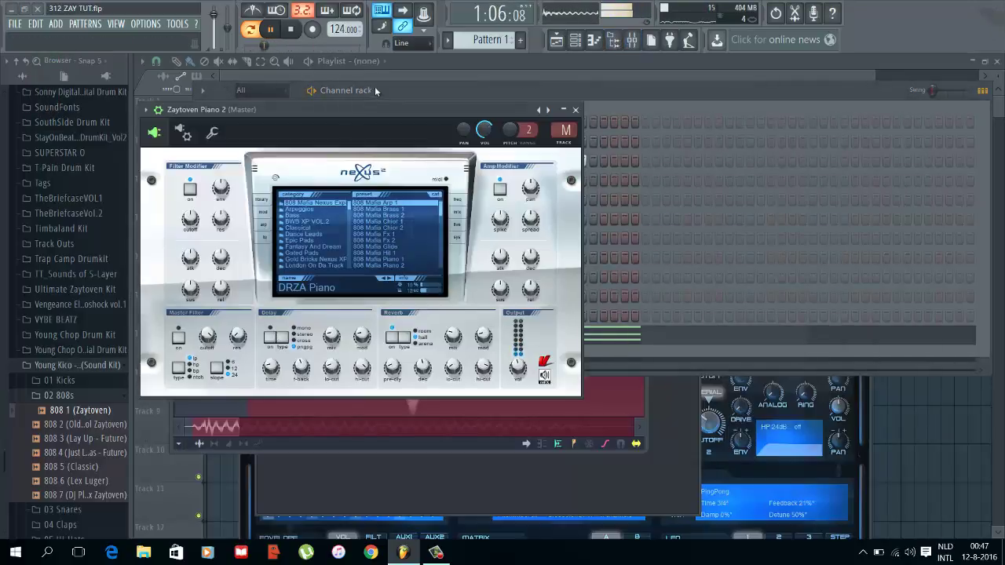
pyautogui.hotkey('ctrl', 'l')
pyautogui.press('F9')
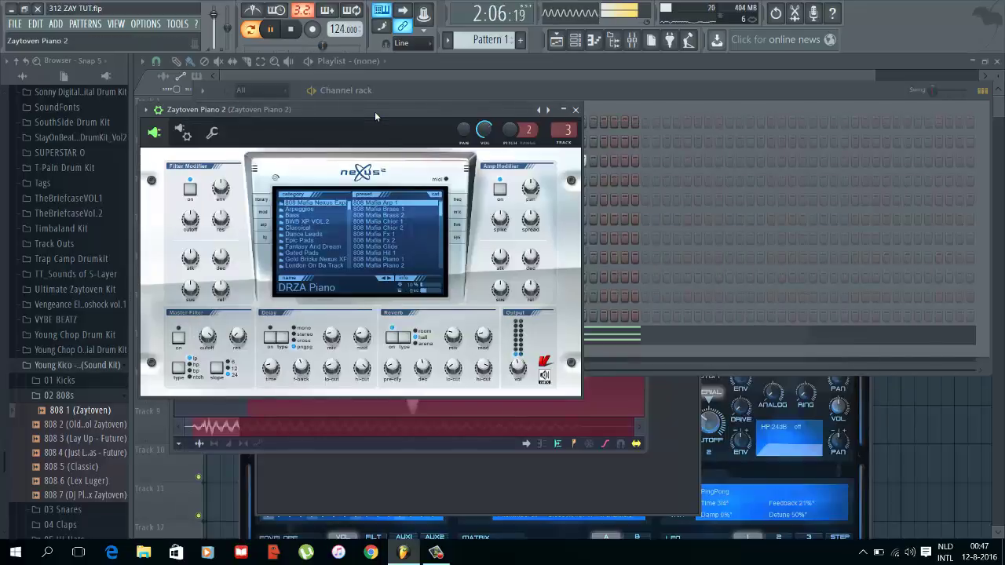
pyautogui.press('F9')
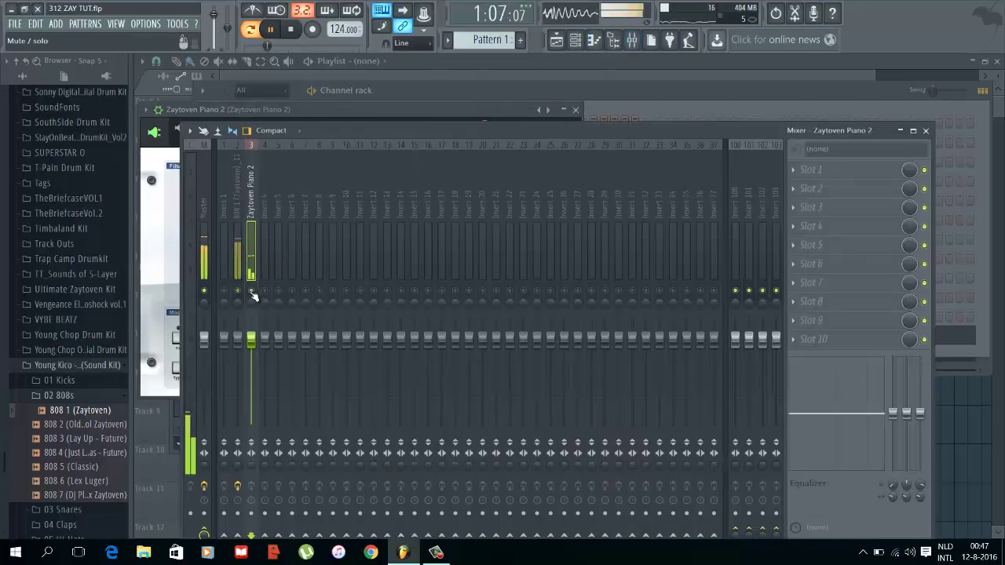
# Step: Add Fruity Parametric EQ 2 to the piano's first effect slot, dip band 4 and cut band 1's lows at about 105 Hz
pyautogui.click(831, 169)
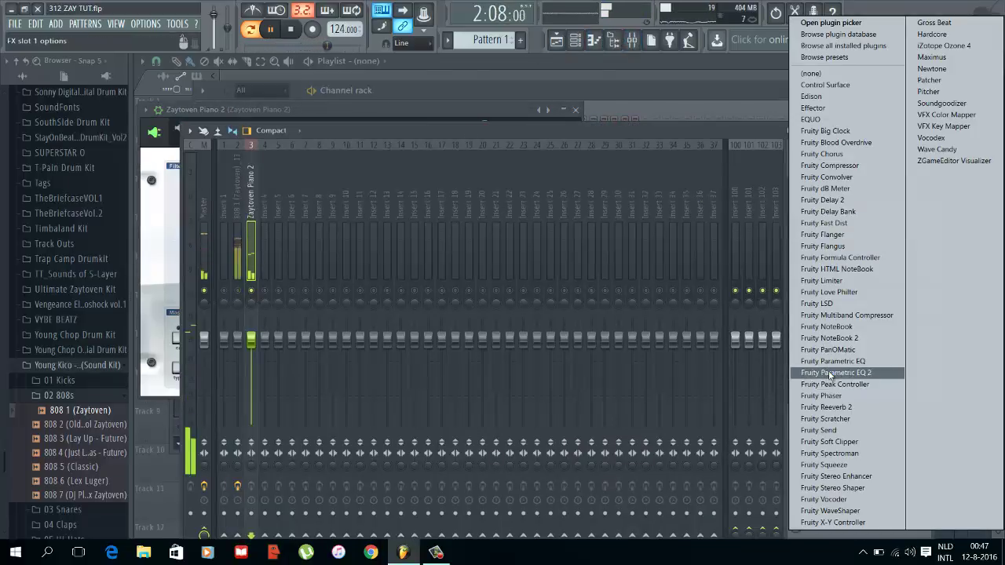
pyautogui.click(820, 370)
pyautogui.moveTo(254, 198); pyautogui.dragTo(241, 226)
pyautogui.moveTo(191, 201); pyautogui.dragTo(219, 279)
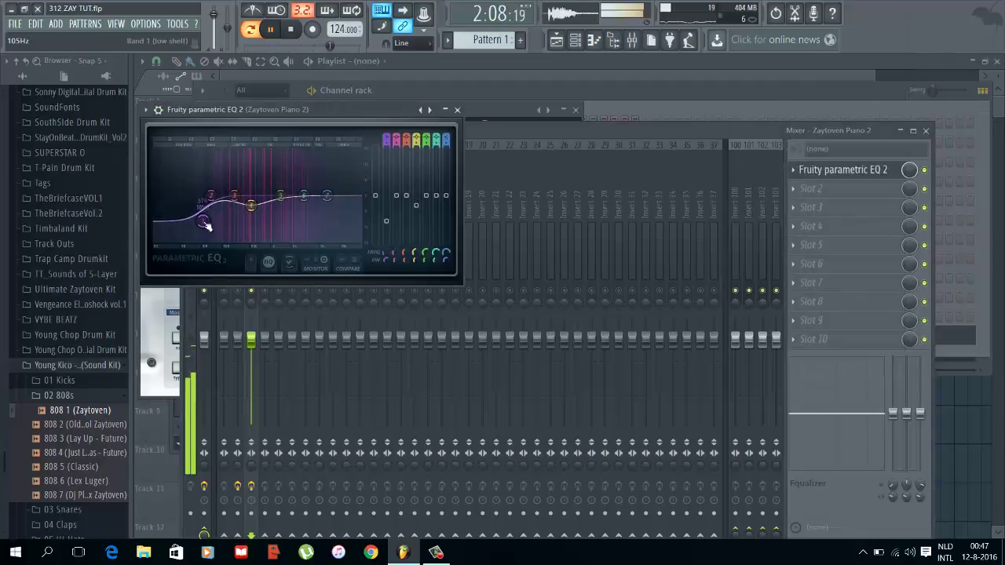
# Step: Reset band 4 of the piano's EQ, readjust it slightly downward and close the EQ
pyautogui.rightClick(251, 207)
pyautogui.click(260, 222)
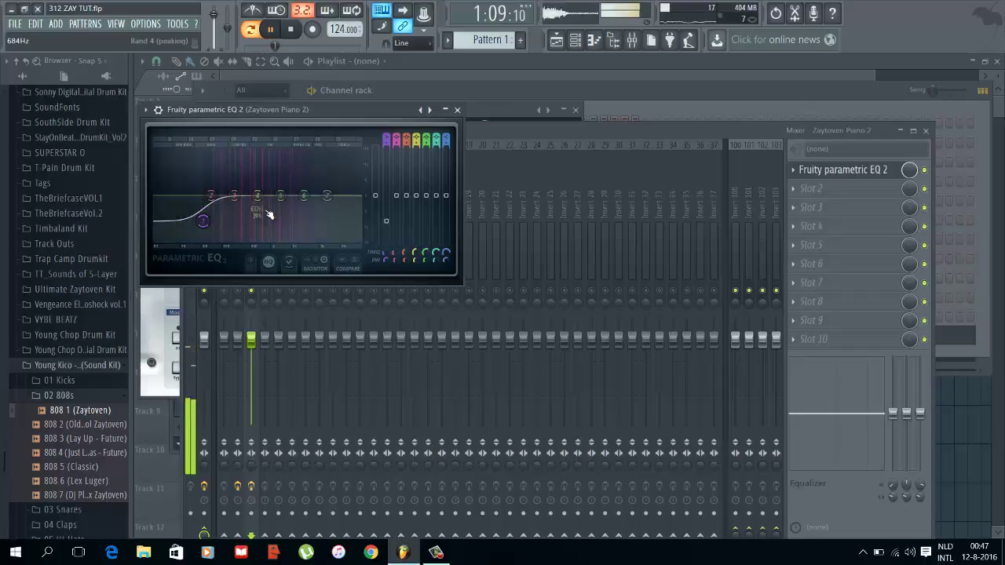
pyautogui.moveTo(261, 206)
pyautogui.mouseDown()
pyautogui.moveTo(264, 223)
pyautogui.moveTo(258, 213)
pyautogui.mouseUp()
pyautogui.click(280, 289)
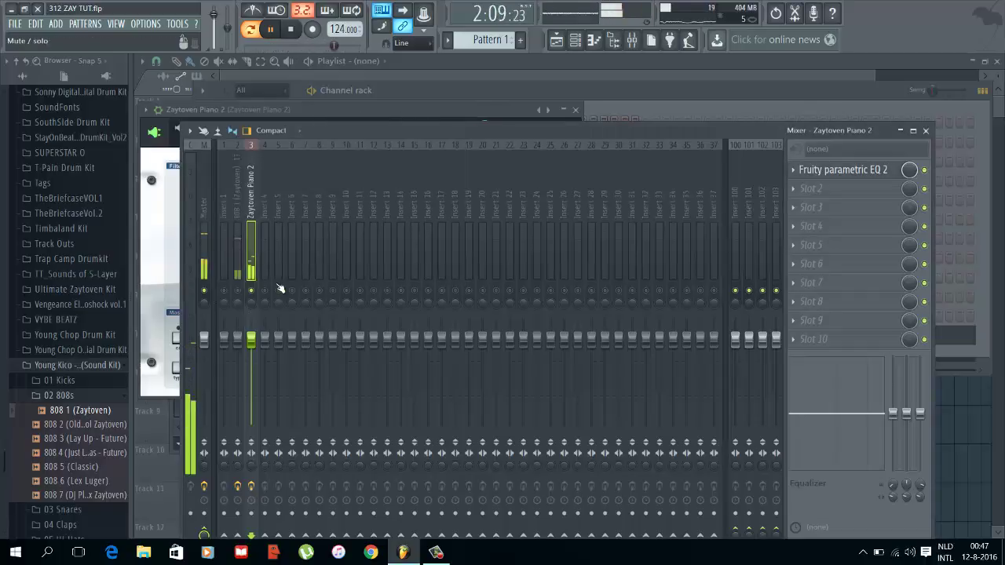
# Step: Lower the Zaytoven Piano 2 track's fader to about -1.6 dB, unsolo the track and return to the channel rack
pyautogui.moveTo(257, 340); pyautogui.dragTo(258, 351)
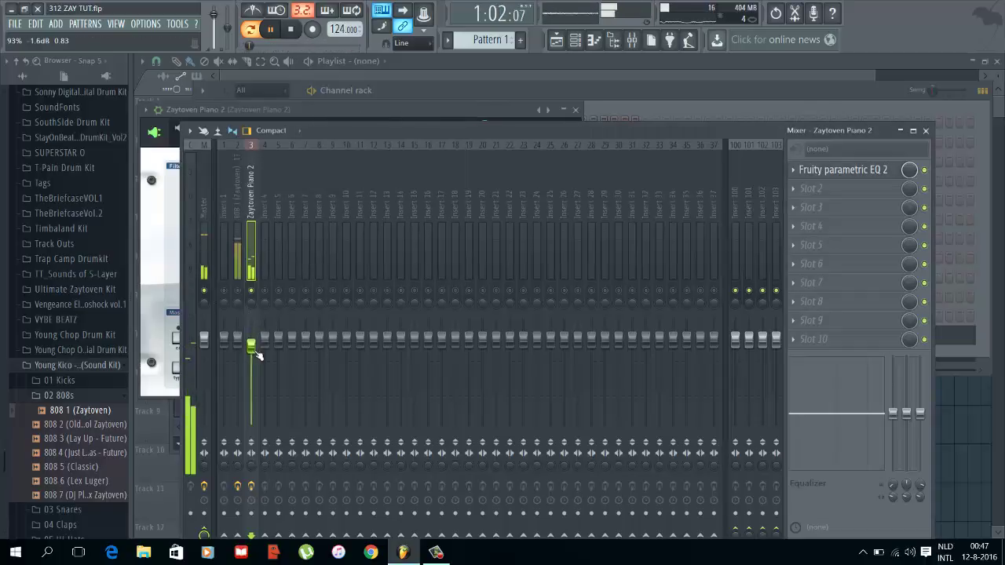
pyautogui.rightClick(255, 291)
pyautogui.press('Escape')
pyautogui.press('Escape')
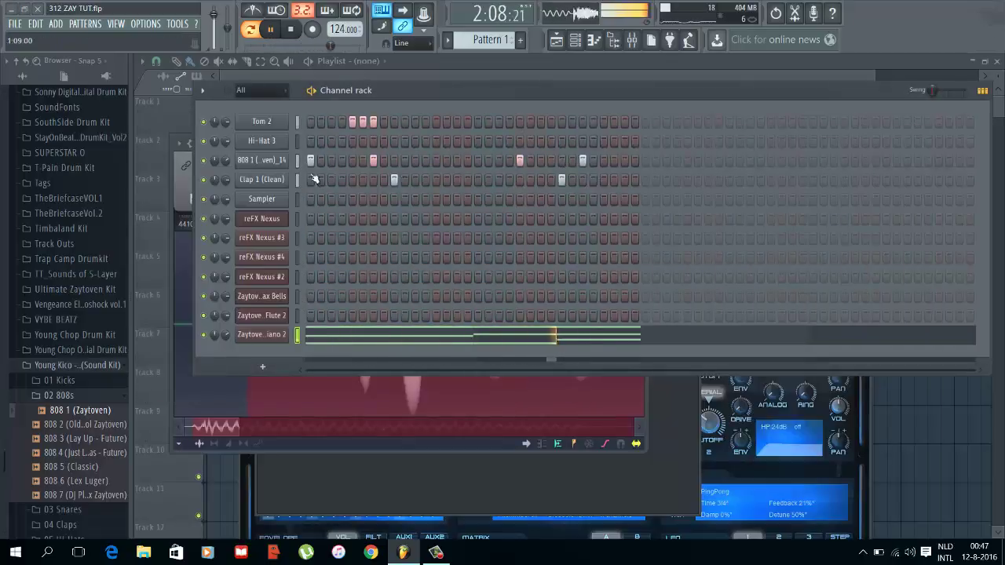
# Step: In the 808 channel's piano roll, add two E6 notes on steps 13 and 15 of bar 2 and play them back
pyautogui.rightClick(262, 160)
pyautogui.click(295, 165)
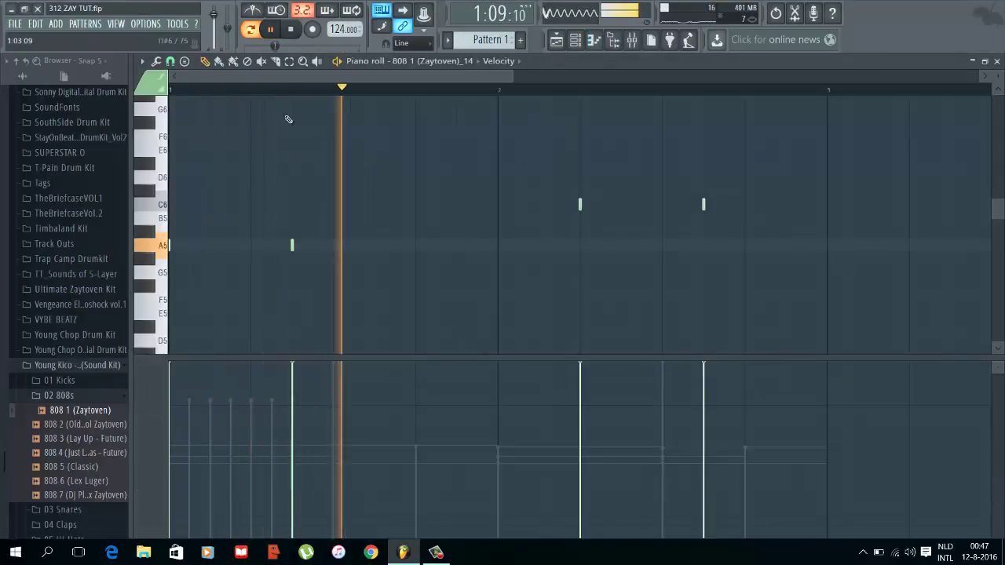
pyautogui.scroll(-2, 442, 204)
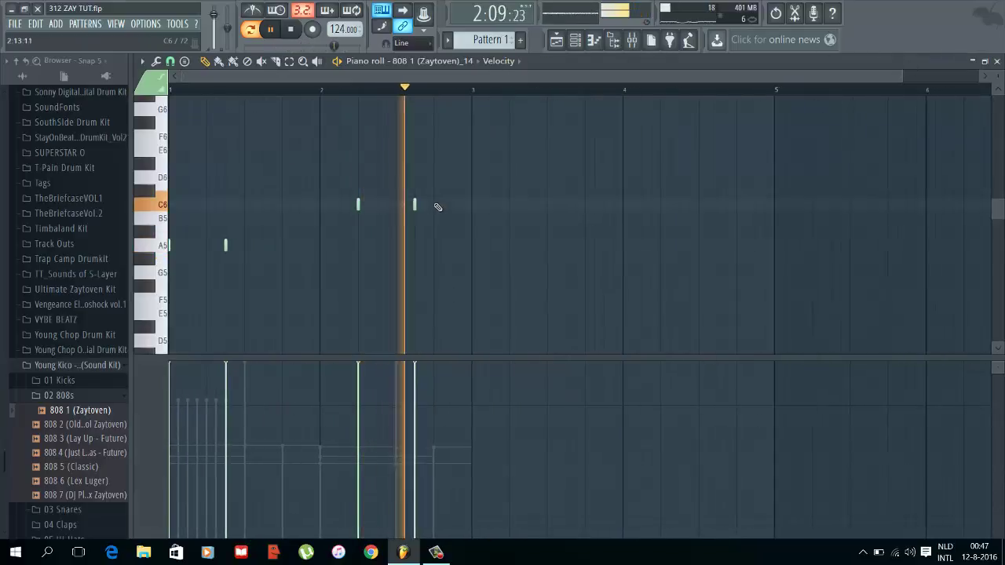
pyautogui.press('space')
pyautogui.click(434, 163)
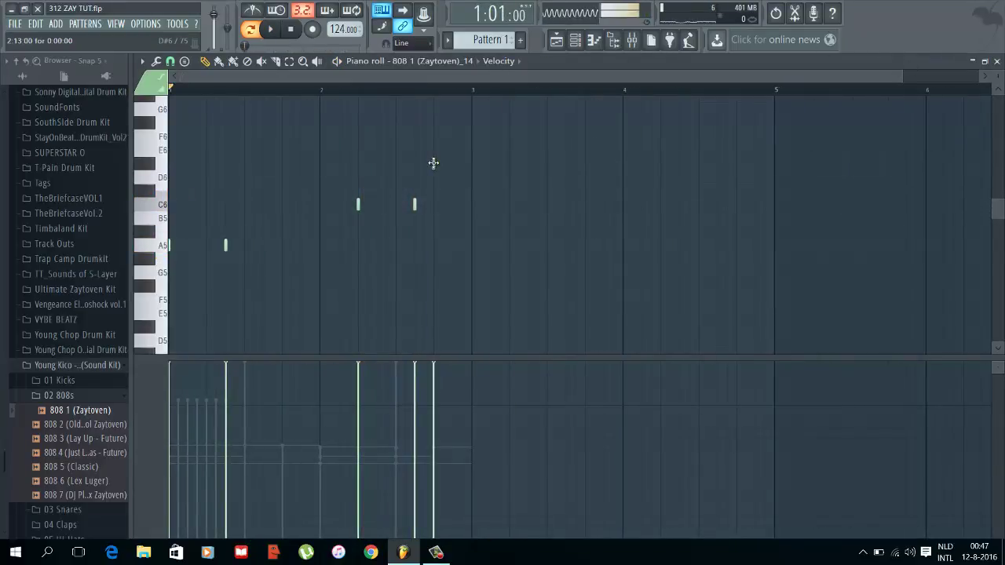
pyautogui.click(445, 147)
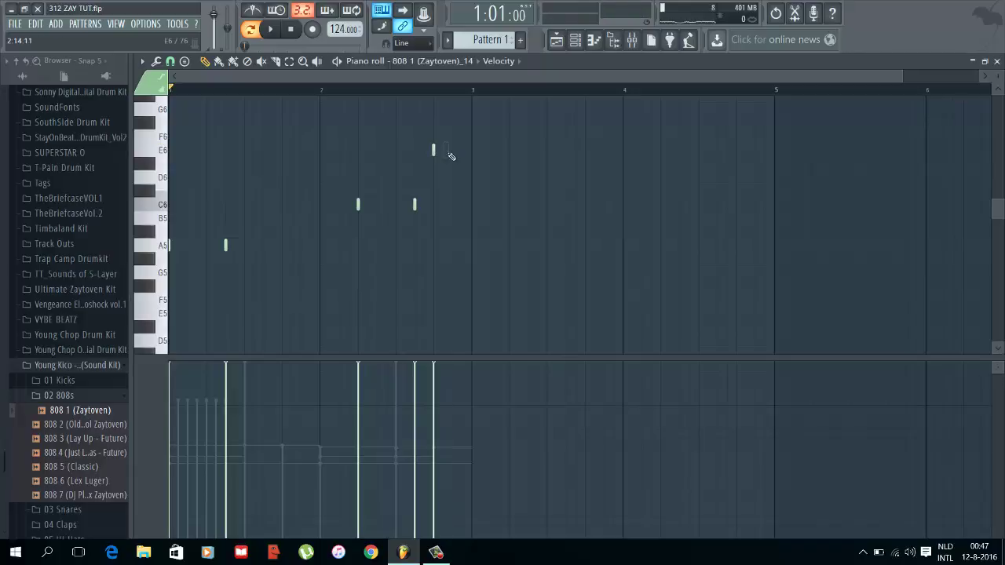
pyautogui.click(453, 151)
pyautogui.click(403, 90)
pyautogui.press('space')
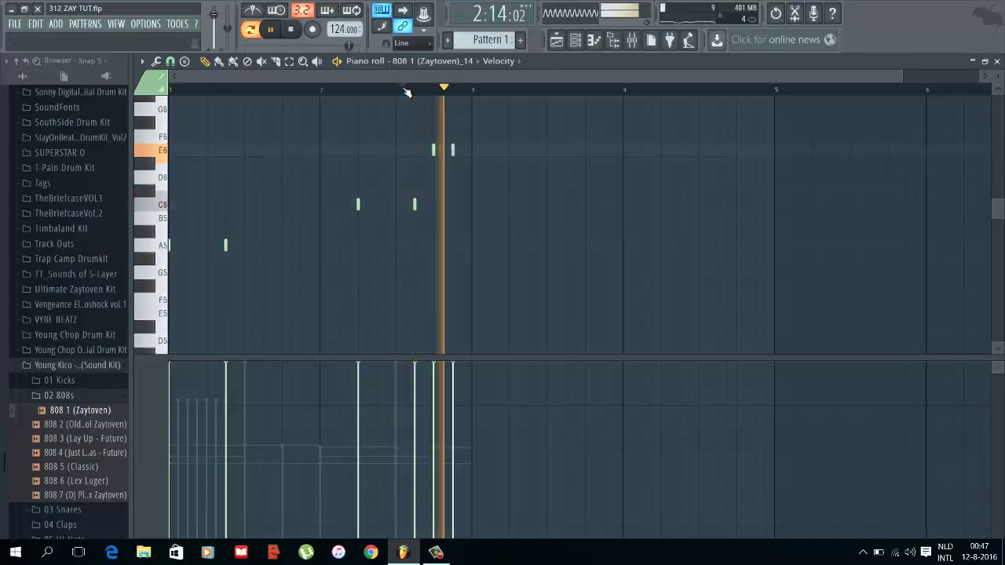
# Step: Duplicate the two-bar 808 pattern into bars 3 and 4, and delete the two E6 notes from bar 2
pyautogui.hotkey('ctrl', 'a')
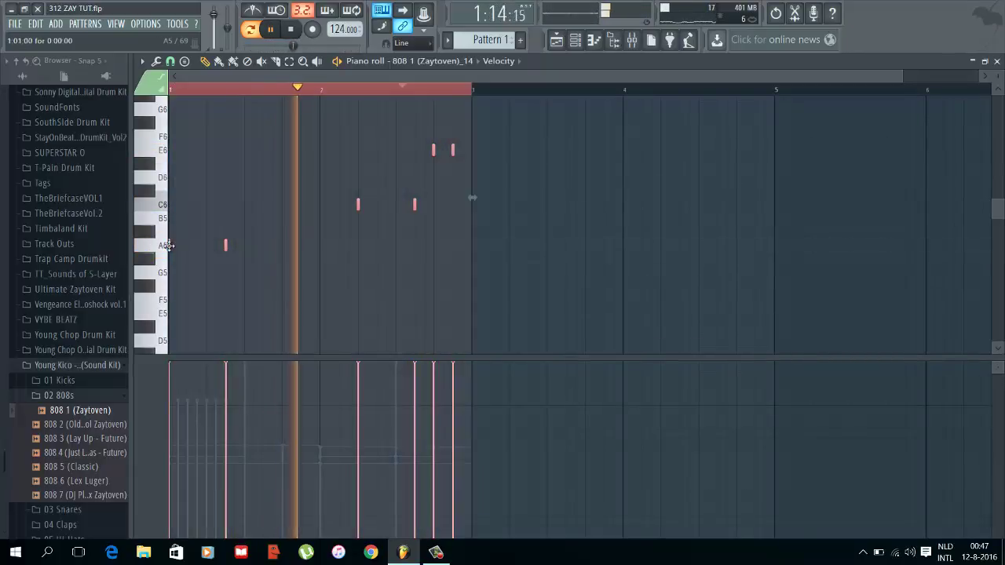
pyautogui.moveTo(170, 245); pyautogui.dragTo(472, 249)
pyautogui.hotkey('ctrl', 'd')
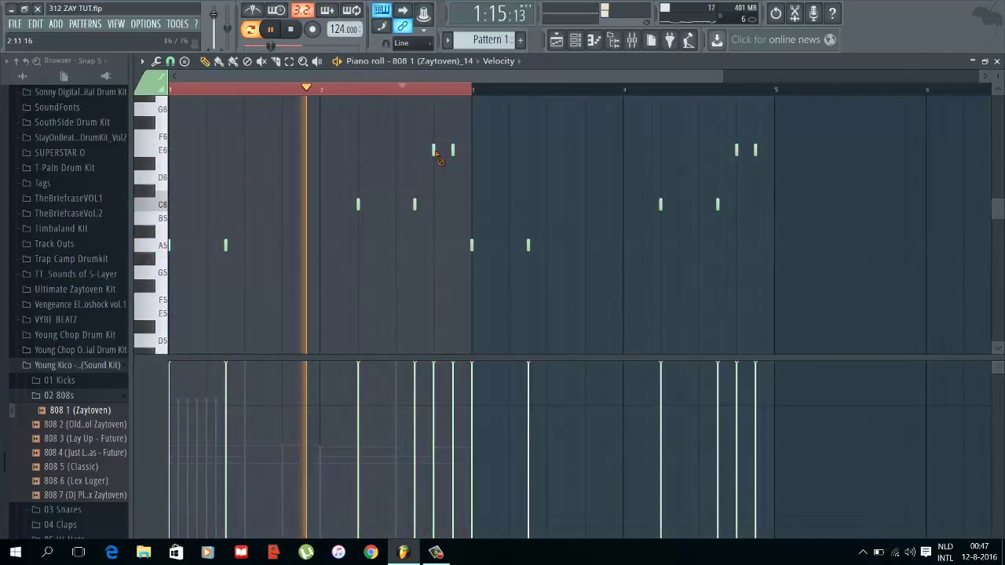
pyautogui.rightClick(435, 152)
pyautogui.rightClick(453, 151)
pyautogui.press('Escape')
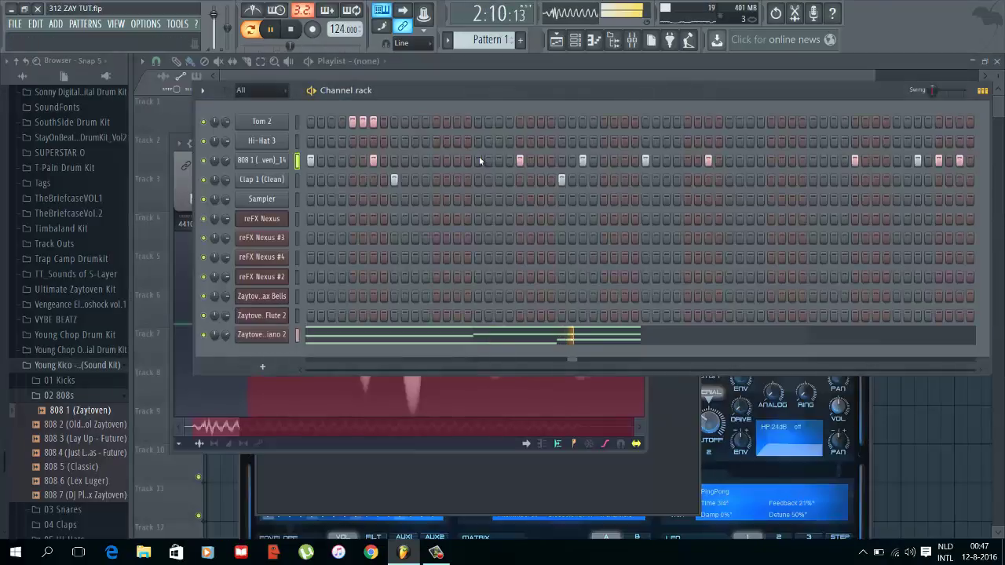
# Step: Duplicate both Clap 1 (Clean) notes into bars 3 and 4 in the clap's piano roll
pyautogui.rightClick(277, 179)
pyautogui.click(322, 180)
pyautogui.moveTo(535, 239); pyautogui.dragTo(470, 225)
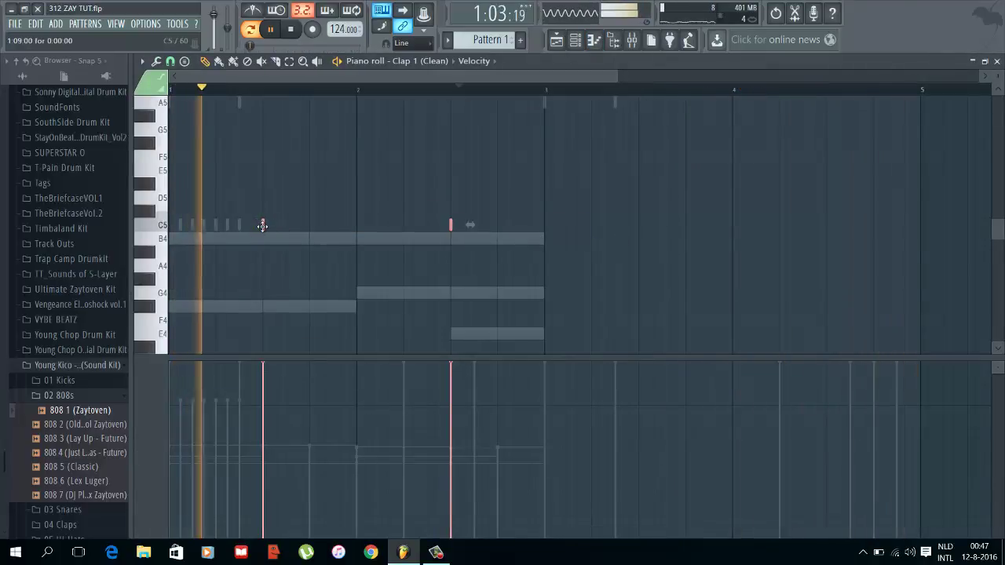
pyautogui.moveTo(263, 224); pyautogui.dragTo(638, 238)
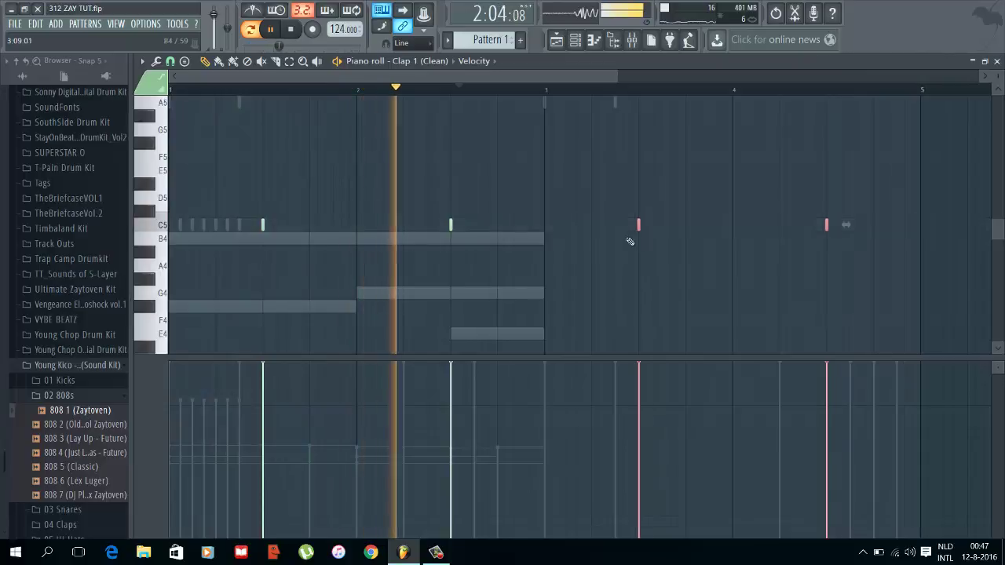
pyautogui.press('Escape')
# Step: Duplicate all Zaytoven Piano 2 chords from bars 1 and 2 into bars 3 and 4
pyautogui.click(331, 336)
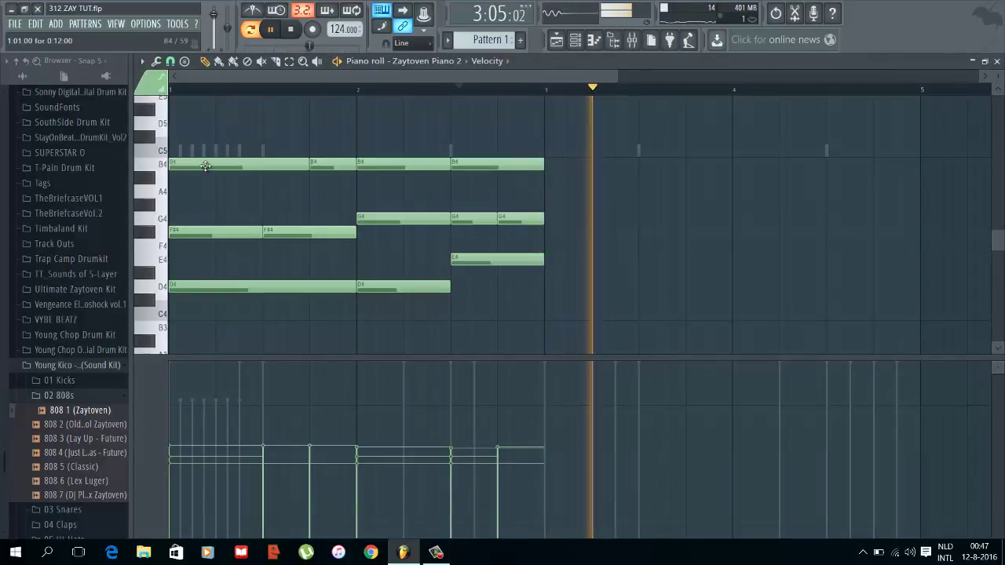
pyautogui.hotkey('ctrl', 'a')
pyautogui.moveTo(205, 165); pyautogui.dragTo(579, 173)
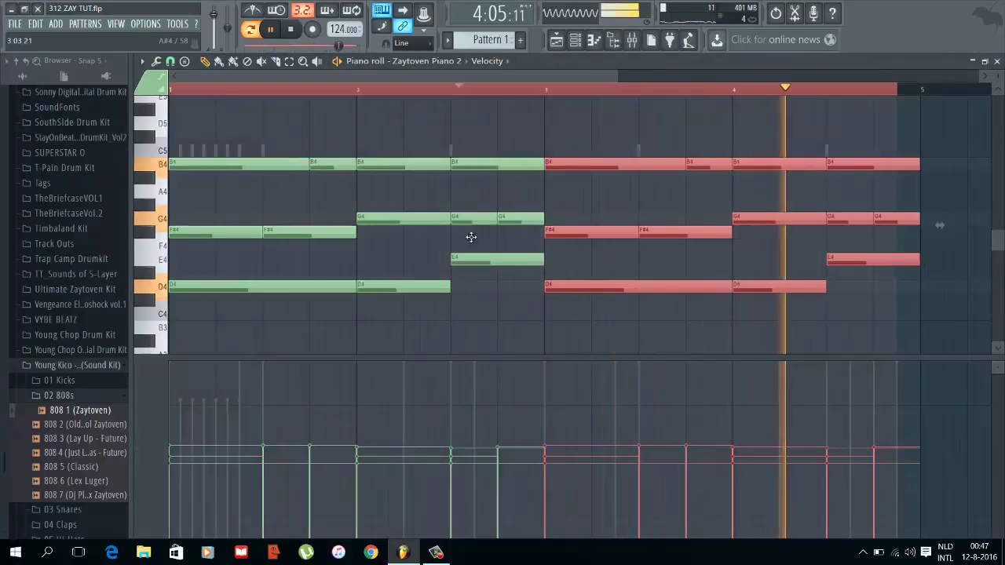
pyautogui.press('Escape')
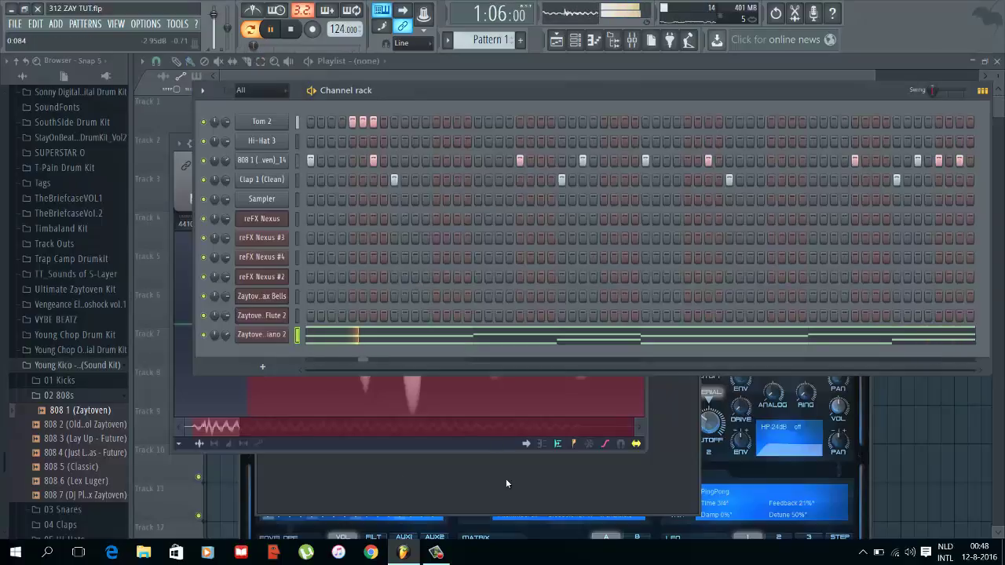
pyautogui.click(438, 552)
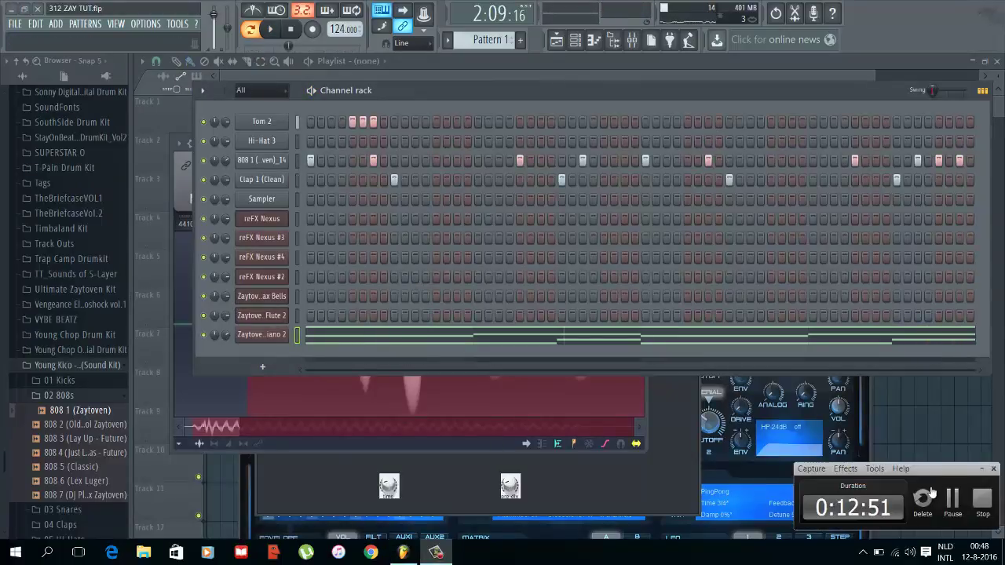
pyautogui.click(952, 502)
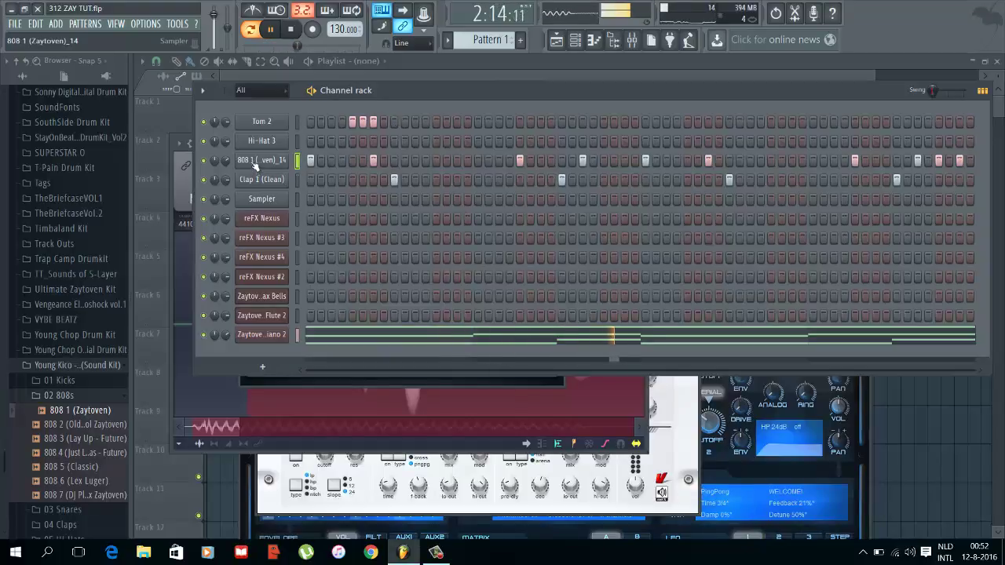
pyautogui.click(633, 42)
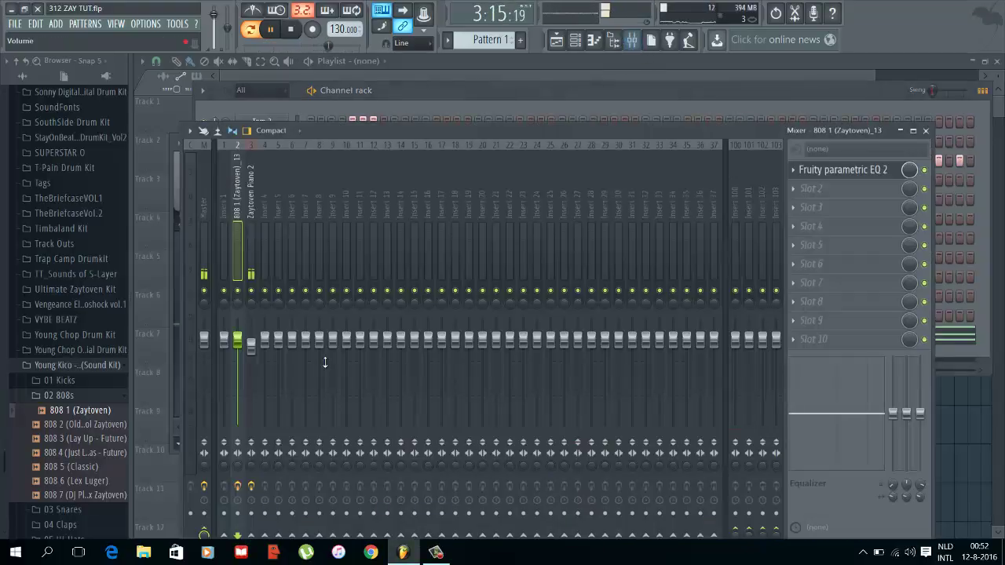
pyautogui.press('Escape')
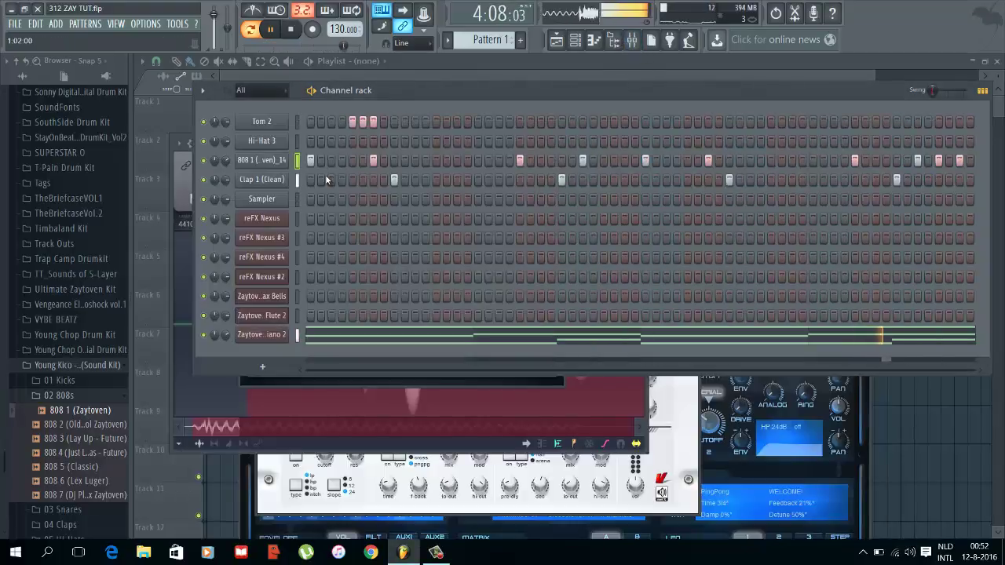
# Step: Copy the Zaytoven Piano 2 notes into the Zaytoven Electrax Bells channel and mute the bells
pyautogui.click(268, 297)
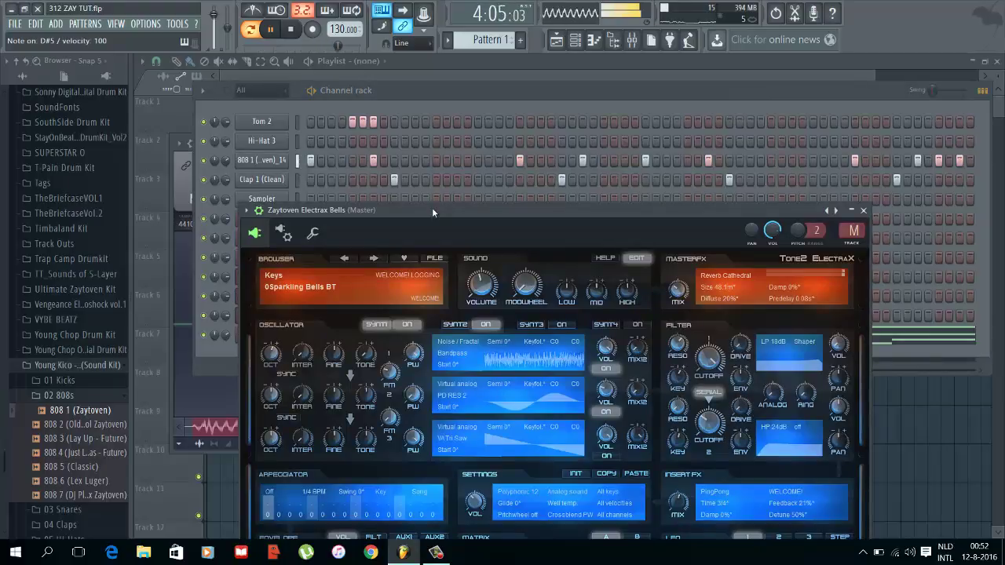
pyautogui.press('Escape')
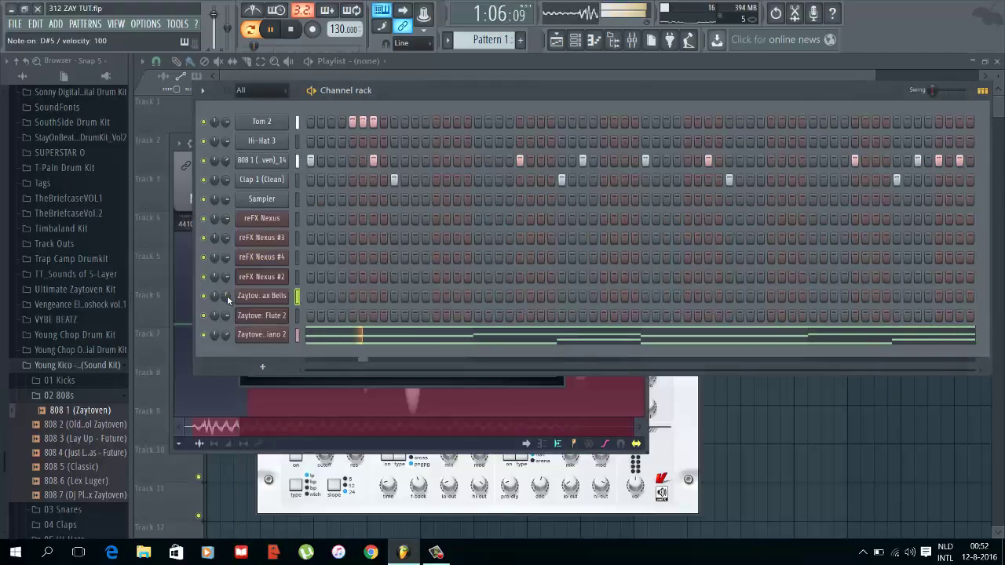
pyautogui.click(299, 337)
pyautogui.click(298, 295)
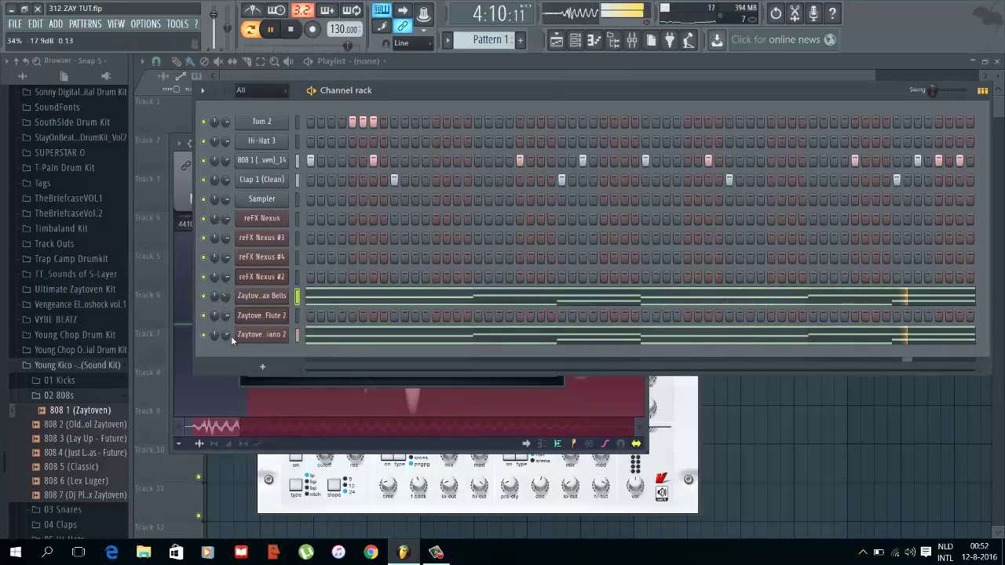
pyautogui.click(203, 297)
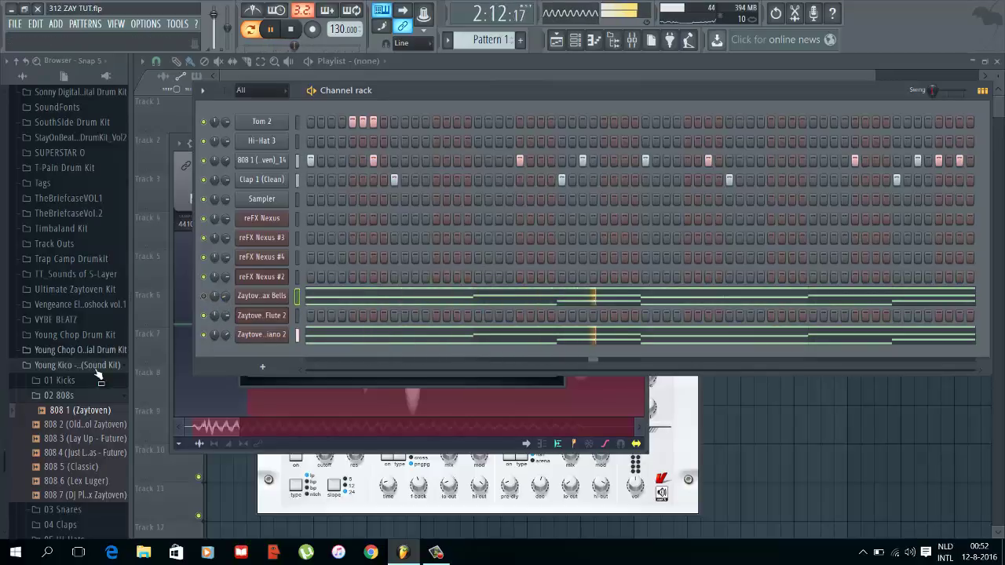
# Step: Collapse the 02 808s folder and add Hi-Hat 3 hits on steps 3 and 4
pyautogui.click(85, 399)
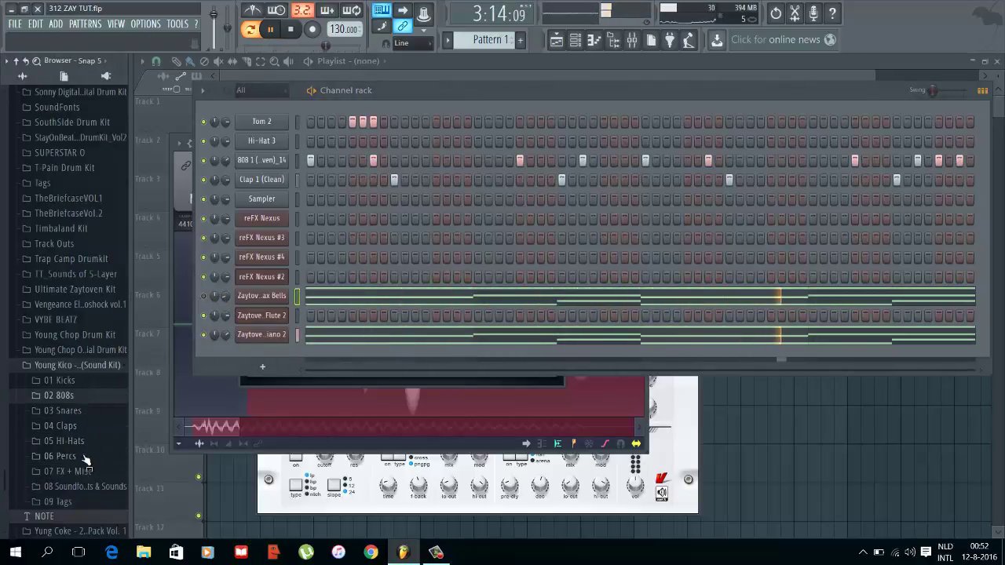
pyautogui.click(342, 141)
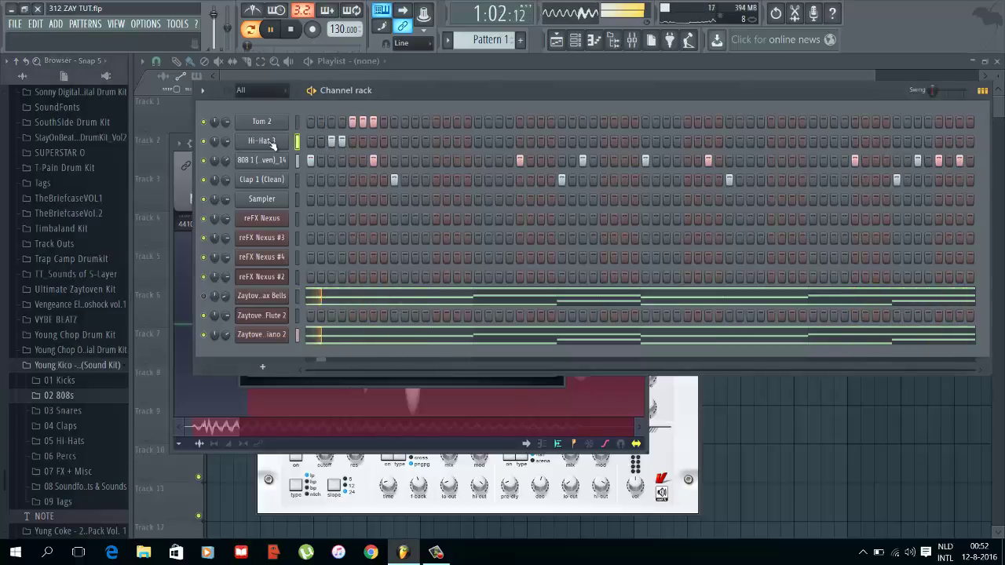
pyautogui.press('space')
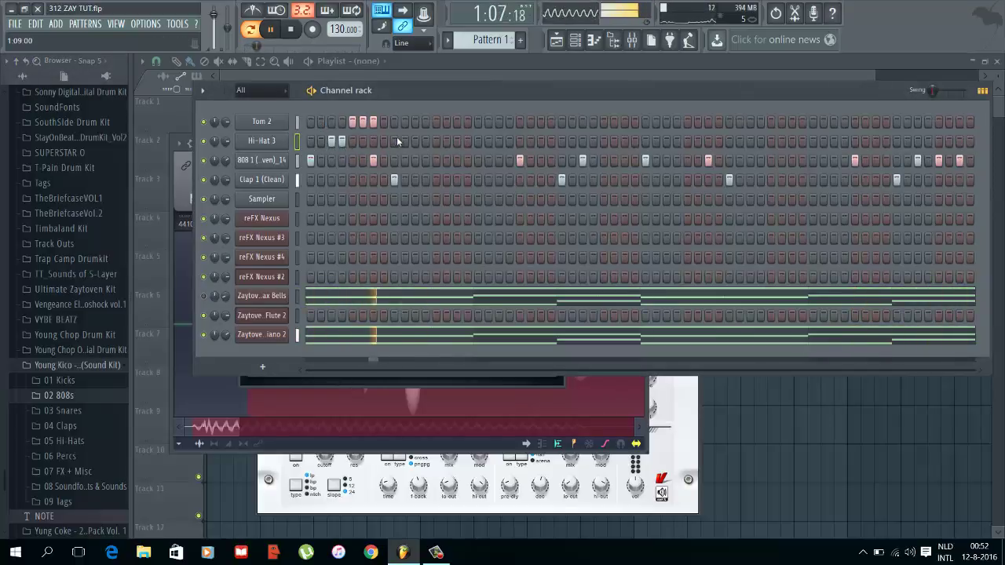
# Step: Set the Tom 2 sample's fade-out to maximum and close its channel settings
pyautogui.click(261, 123)
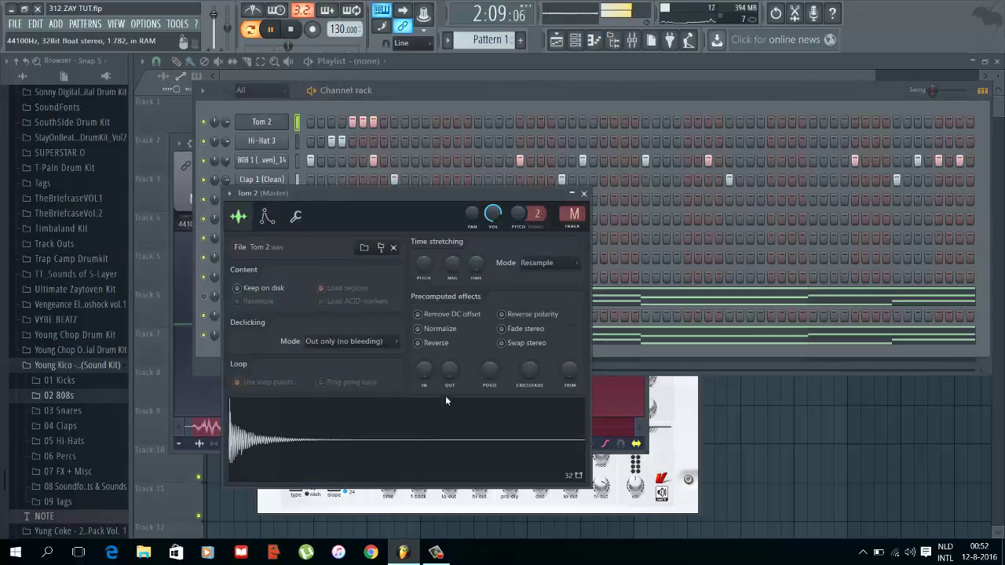
pyautogui.moveTo(456, 347); pyautogui.dragTo(685, 379)
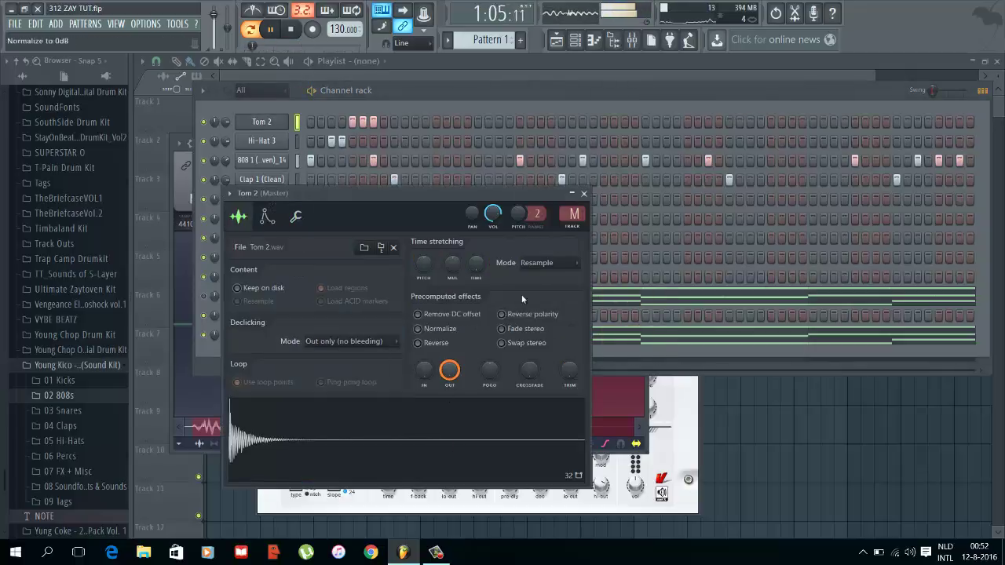
pyautogui.click(585, 193)
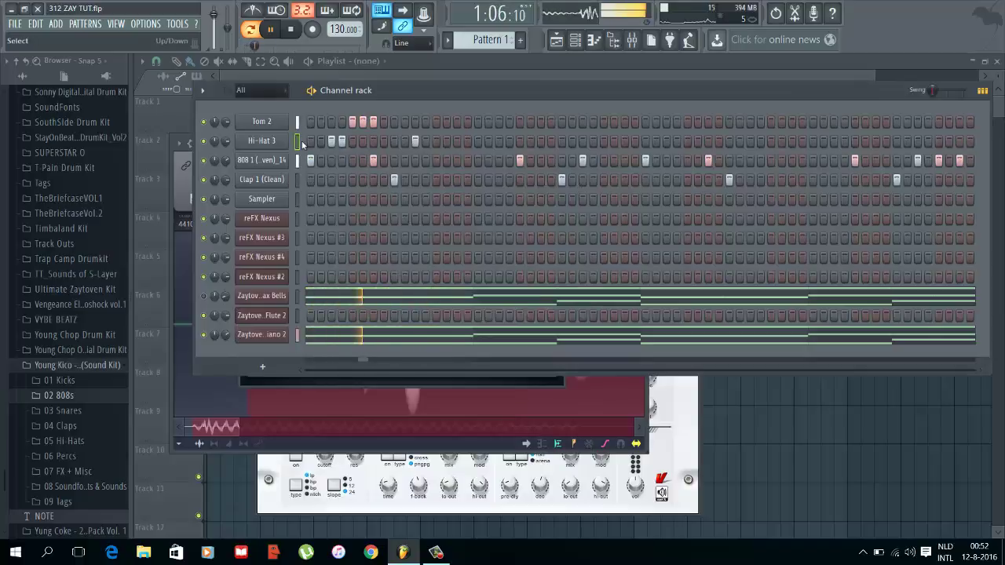
# Step: Try a full fade-out on the Hi-Hat 3 sample and undo it
pyautogui.press('space')
pyautogui.click(263, 141)
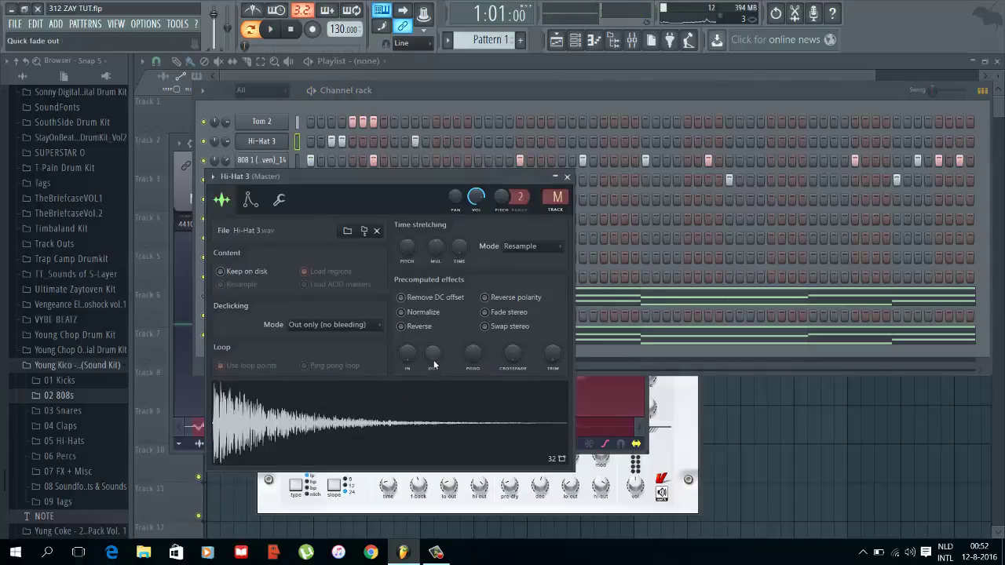
pyautogui.moveTo(434, 363); pyautogui.dragTo(437, 362)
pyautogui.press('space')
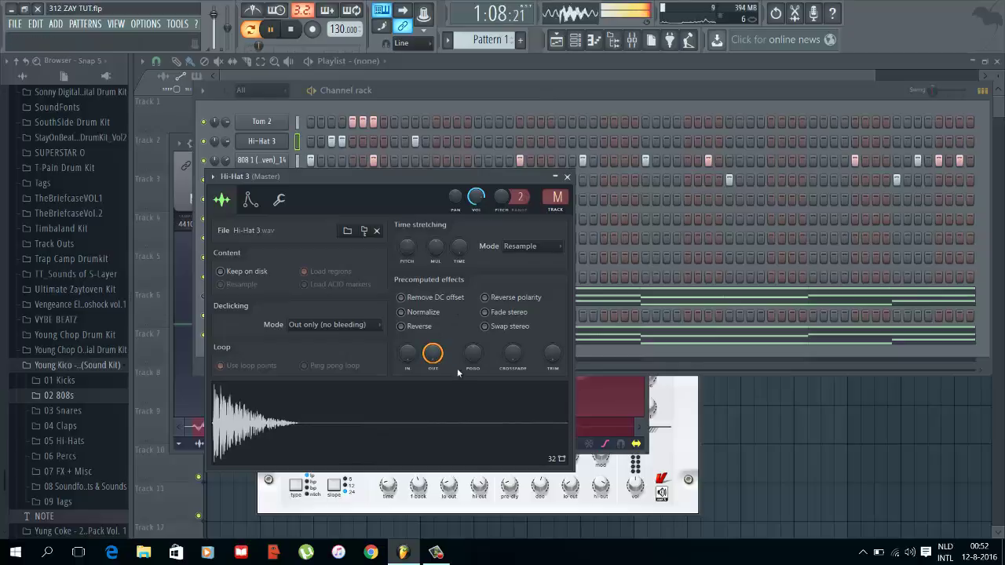
pyautogui.hotkey('ctrl', 'z')
# Step: Apply a partial fade-out to the Hi-Hat 3 sample to shorten its tail slightly
pyautogui.click(279, 200)
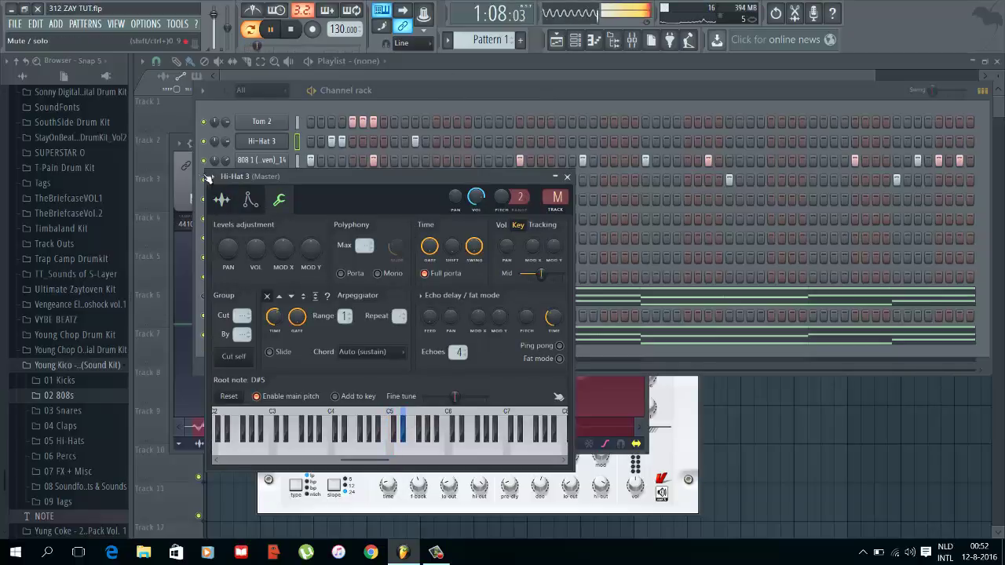
pyautogui.click(222, 200)
pyautogui.moveTo(436, 361); pyautogui.dragTo(436, 345)
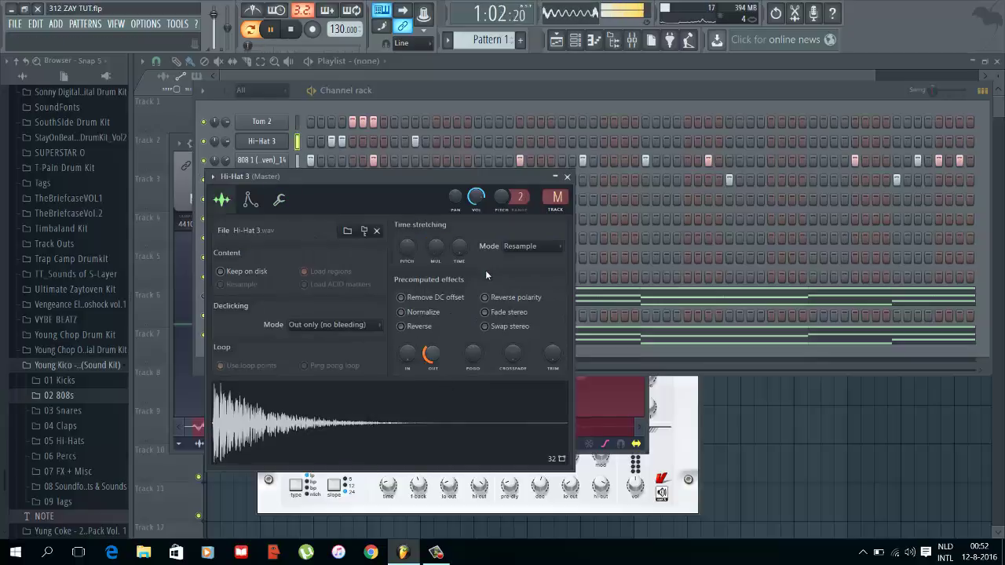
pyautogui.press('space')
# Step: Add Hi-Hat 3 hits on steps 5 and 7 while checking the rhythm in playback
pyautogui.click(363, 141)
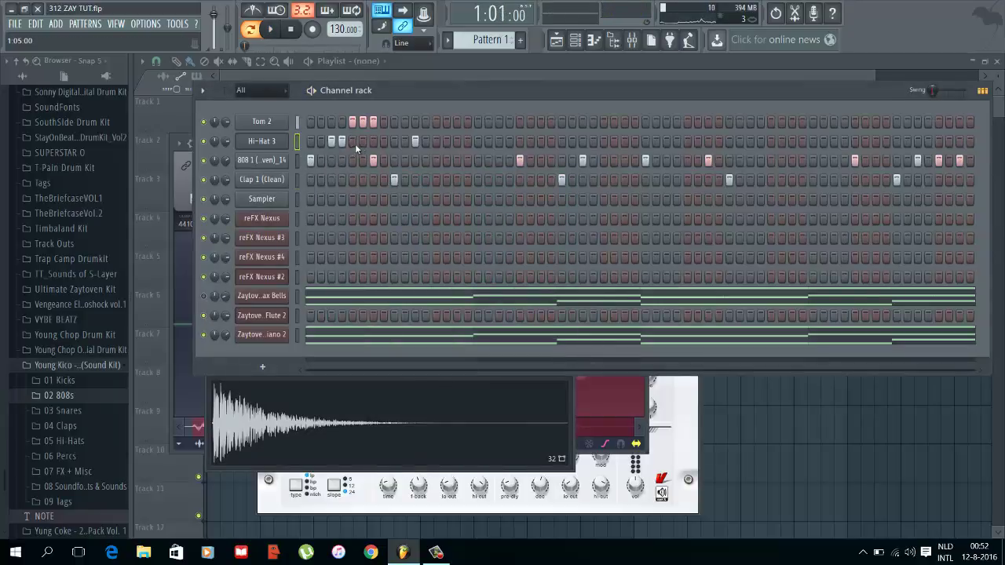
pyautogui.press('space')
pyautogui.rightClick(363, 144)
pyautogui.press('space')
pyautogui.click(373, 143)
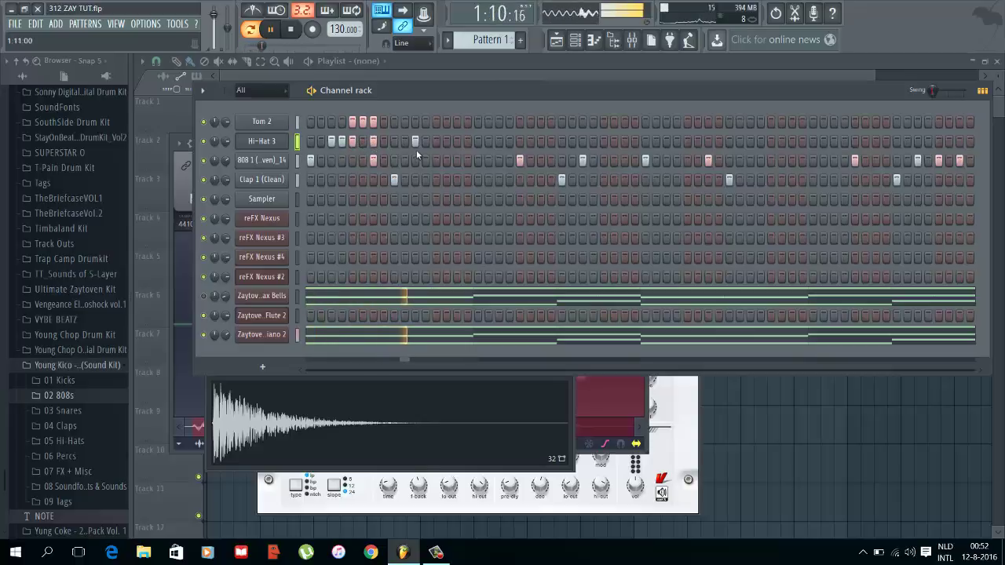
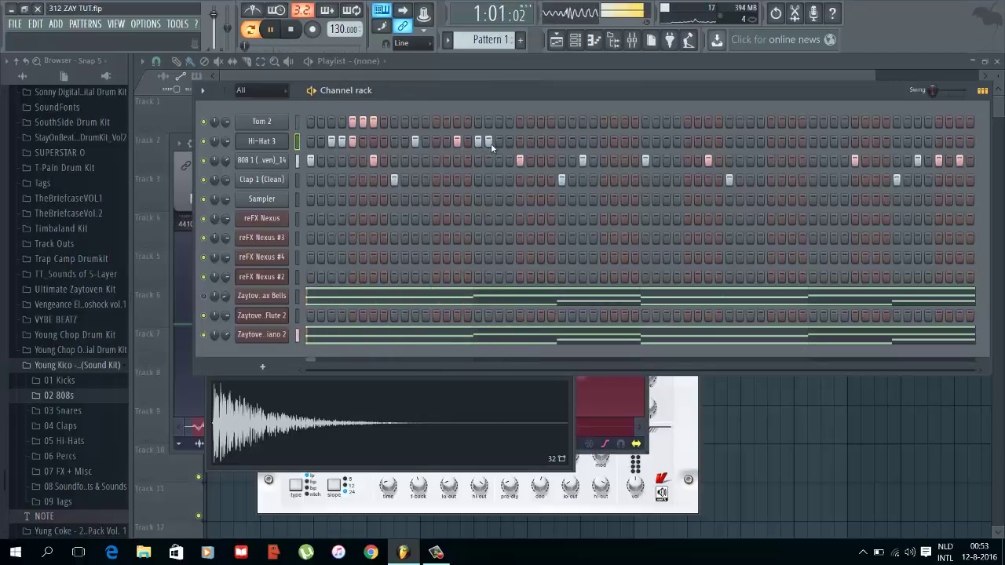
# Step: Add a helper note at the start of bar 1 in the Hi-Hat 3 piano roll and duplicate the whole pattern to start at bar 2
pyautogui.rightClick(274, 143)
pyautogui.click(304, 141)
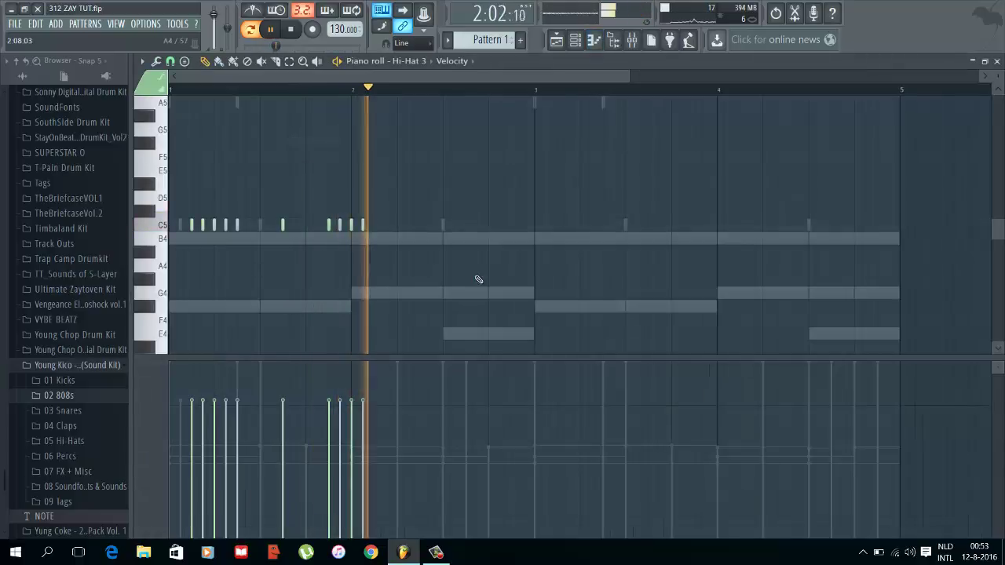
pyautogui.moveTo(479, 280); pyautogui.dragTo(409, 254)
pyautogui.click(179, 227)
pyautogui.hotkey('ctrl', 'a')
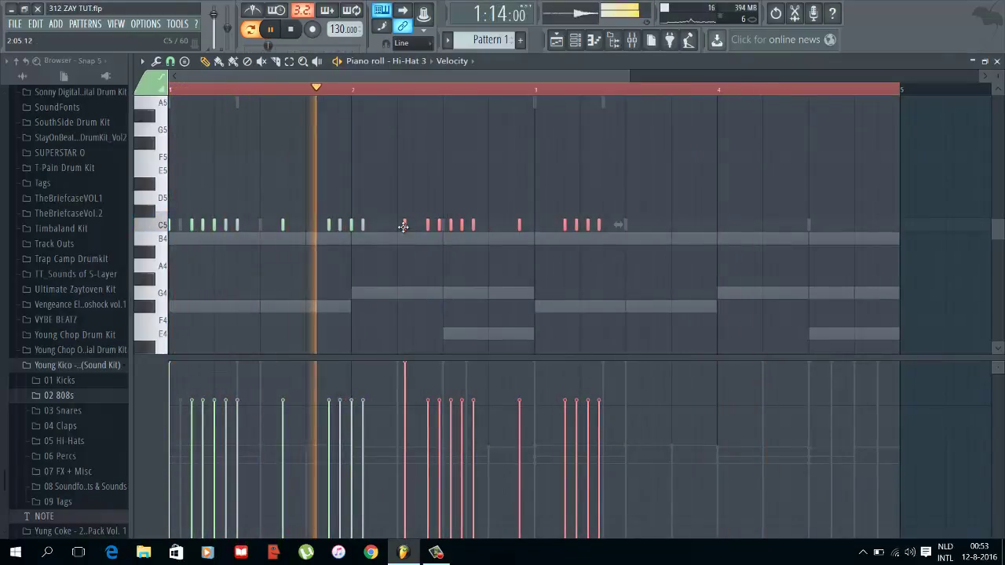
pyautogui.press('space')
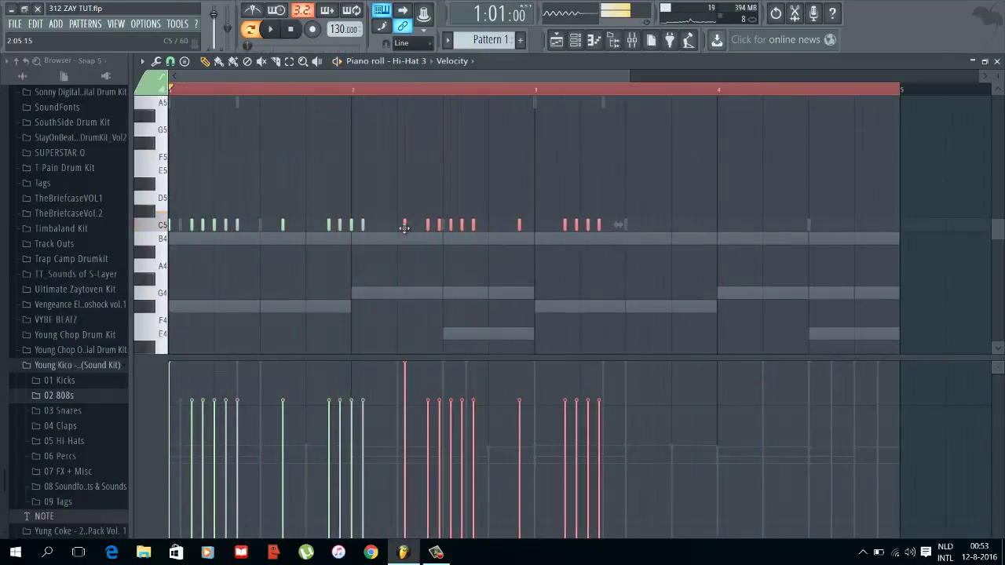
pyautogui.press('space')
pyautogui.moveTo(405, 227); pyautogui.dragTo(350, 235)
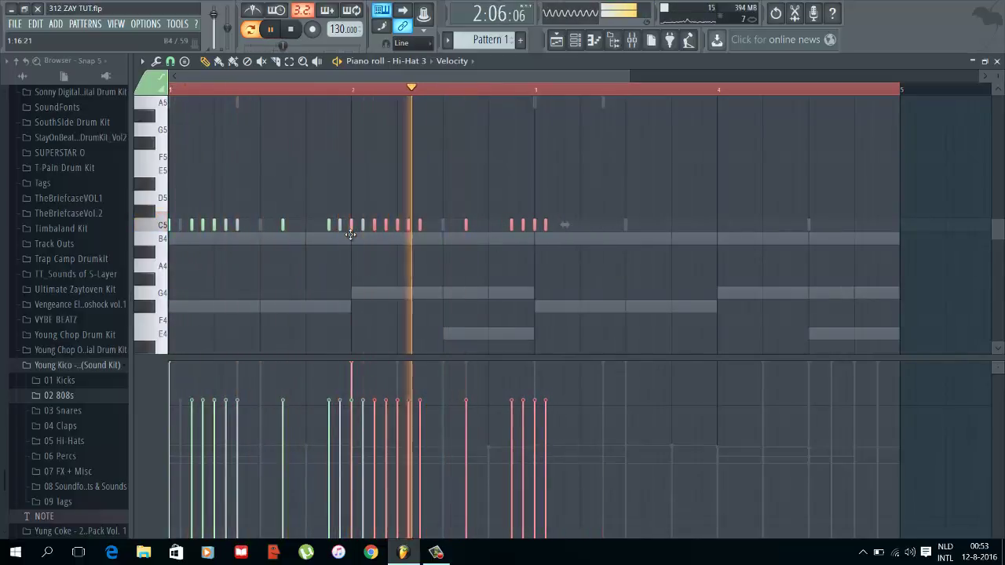
# Step: Delete the Hi-Hat 3 helper note at the start of bar 1 and restart playback to check the pattern
pyautogui.rightClick(171, 227)
pyautogui.press('space')
pyautogui.press('space')
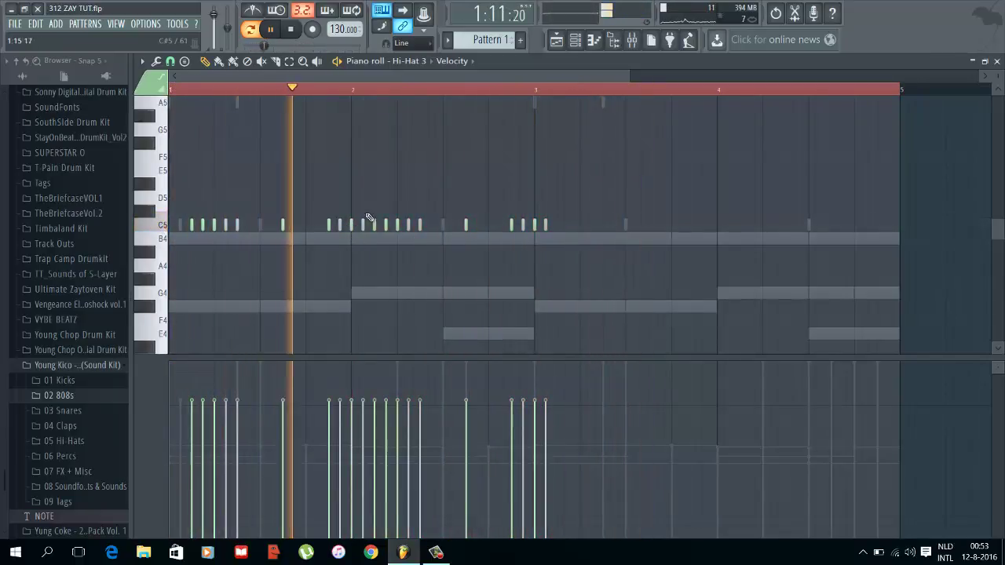
# Step: Delete the Hi-Hat 3 notes on steps 6 and 7 of bar 2 and check the rhythm in playback
pyautogui.rightClick(420, 226)
pyautogui.rightClick(409, 226)
pyautogui.press('space')
pyautogui.press('space')
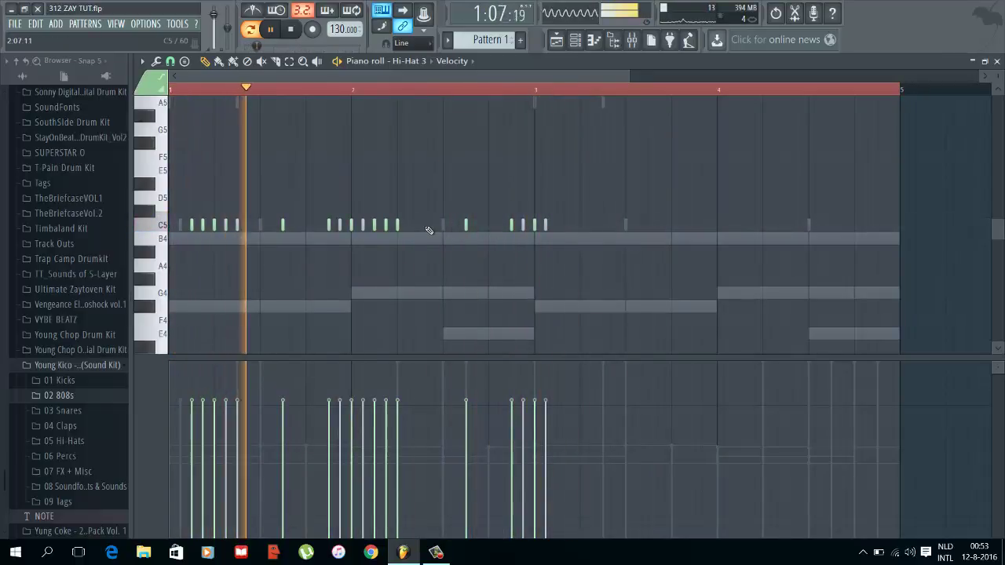
pyautogui.press('space')
pyautogui.press('space')
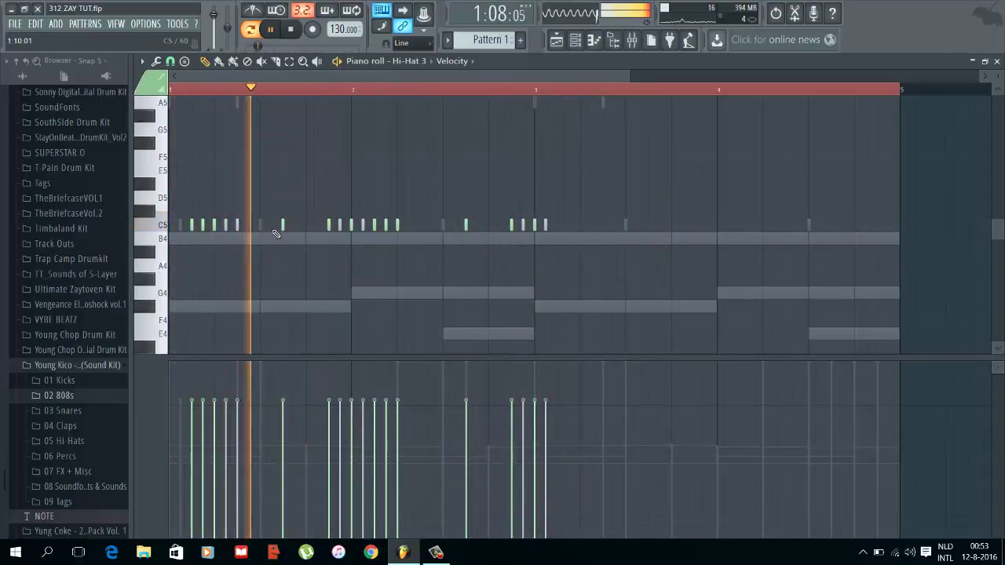
# Step: Delete the isolated Hi-Hat 3 note on step 11 of bar 1 and the note on step 2 of bar 2 while checking playback
pyautogui.rightClick(283, 227)
pyautogui.press('space')
pyautogui.press('space')
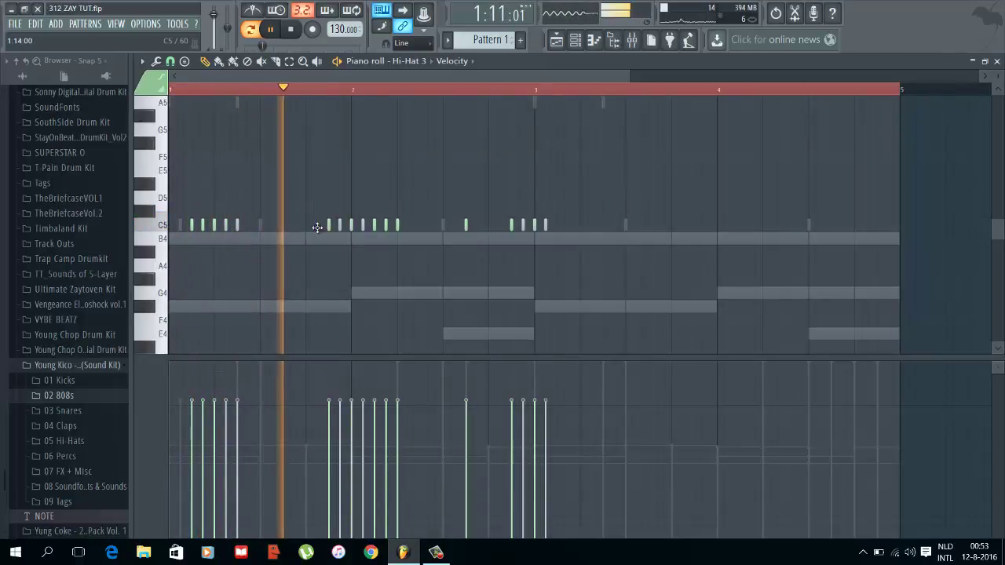
pyautogui.press('space')
pyautogui.press('space')
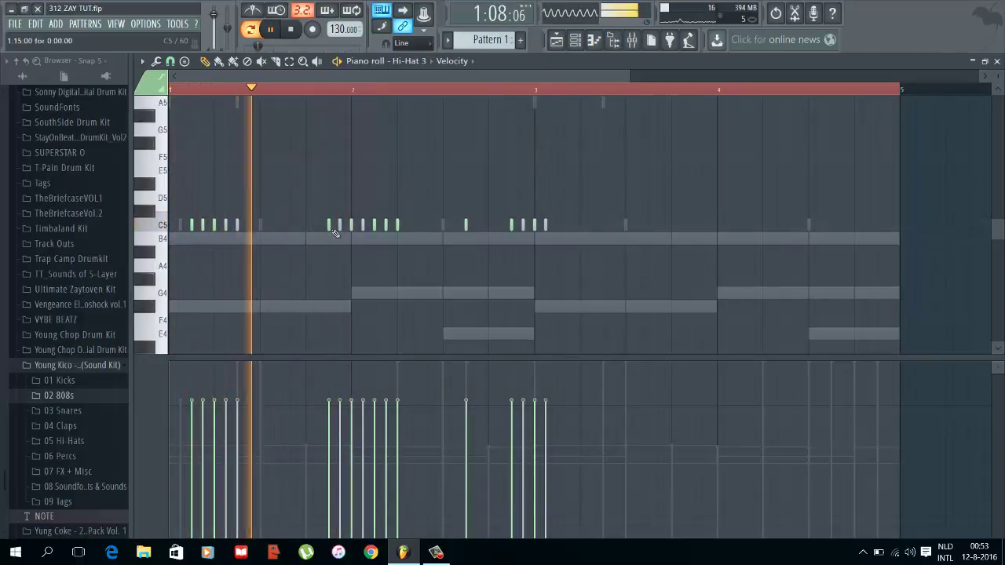
pyautogui.rightClick(363, 226)
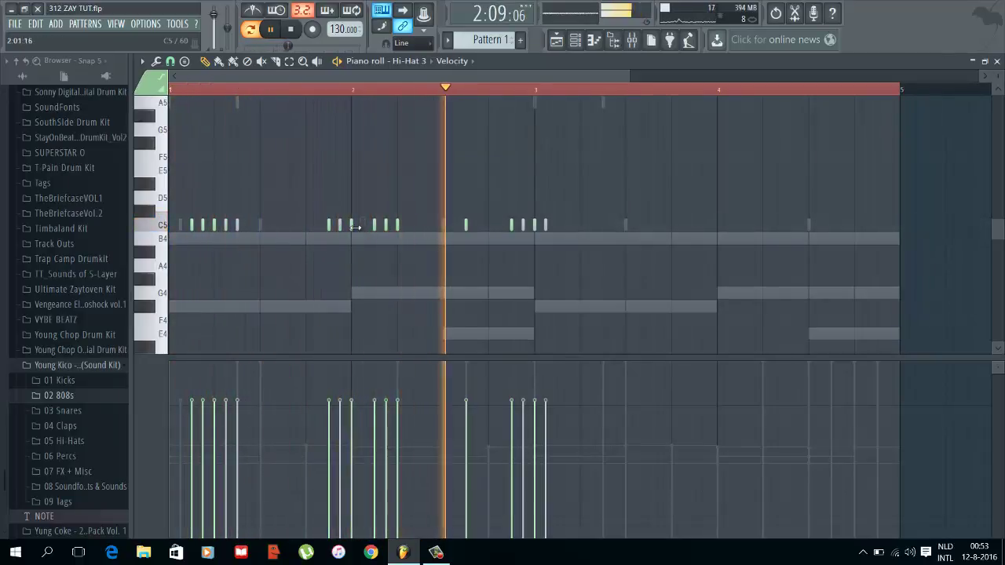
# Step: Delete the Hi-Hat 3 note just before bar 2 and add a C5 note at 2:07:00
pyautogui.rightClick(341, 227)
pyautogui.hotkey('ctrl', 'z')
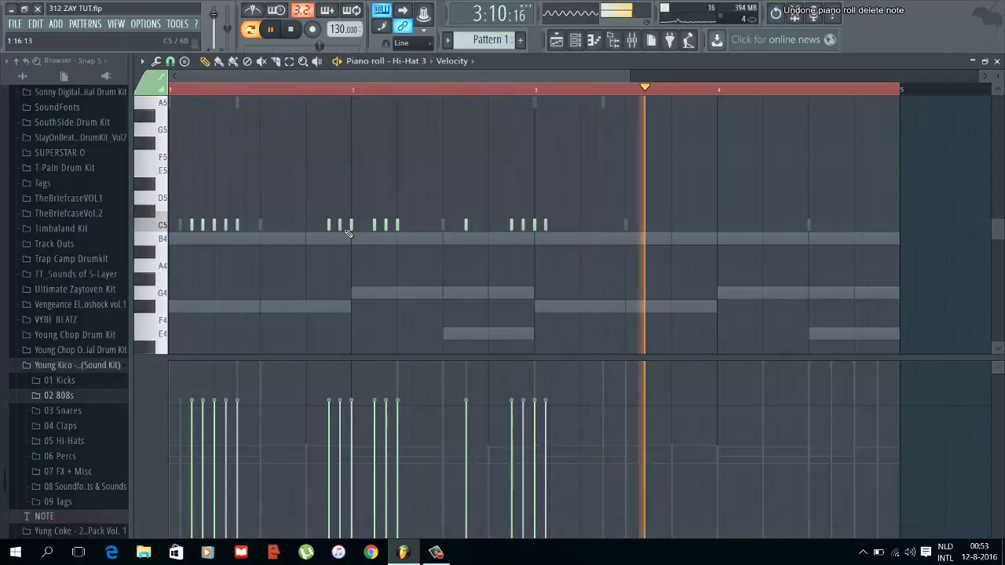
pyautogui.rightClick(341, 228)
pyautogui.press('space')
pyautogui.press('space')
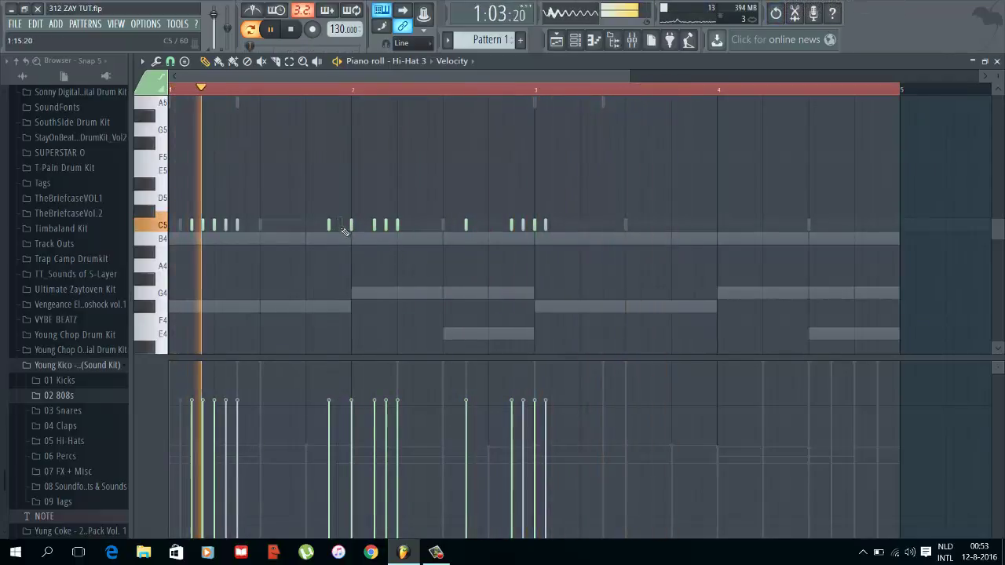
pyautogui.click(420, 226)
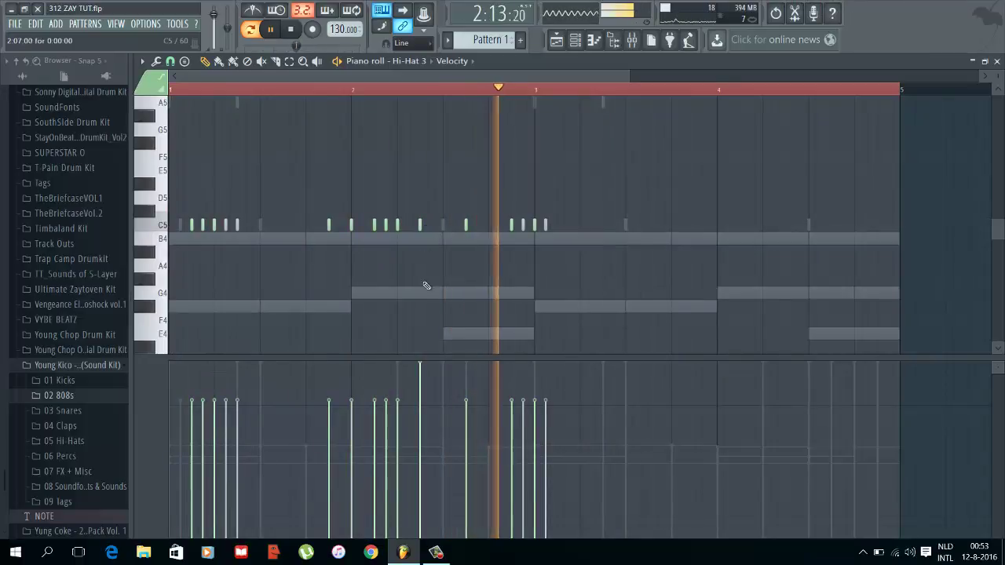
# Step: Clear the trailing Hi-Hat 3 notes around the start of bar 3 and duplicate the bars 1–2 pattern into bars 3–4
pyautogui.moveTo(631, 231); pyautogui.dragTo(535, 210)
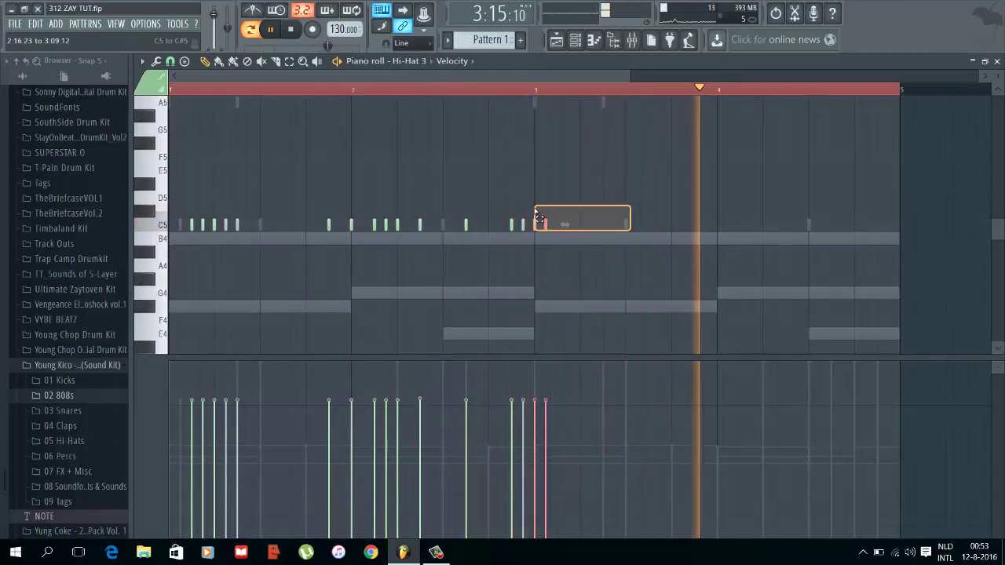
pyautogui.moveTo(550, 244); pyautogui.dragTo(120, 184)
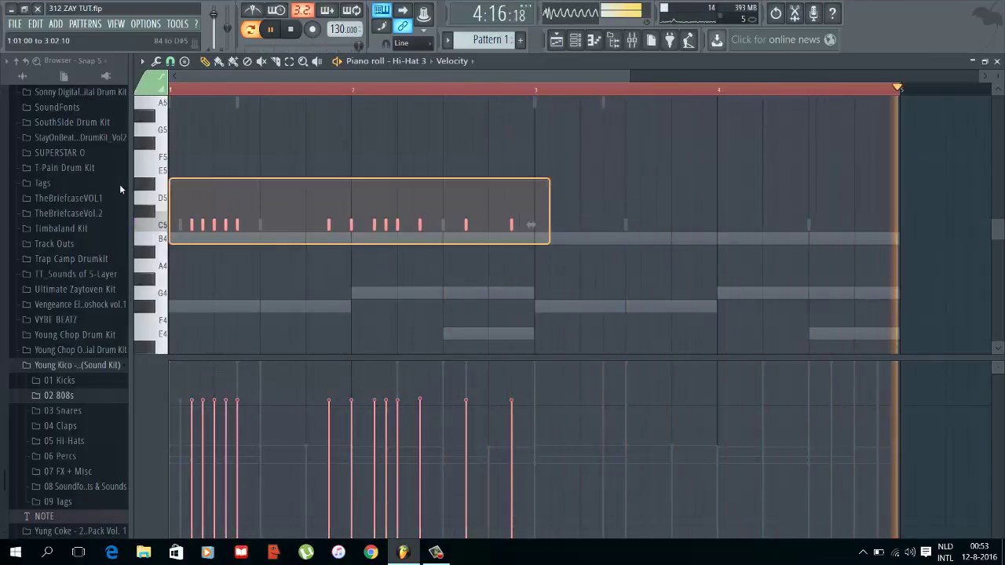
pyautogui.hotkey('ctrl', 'b')
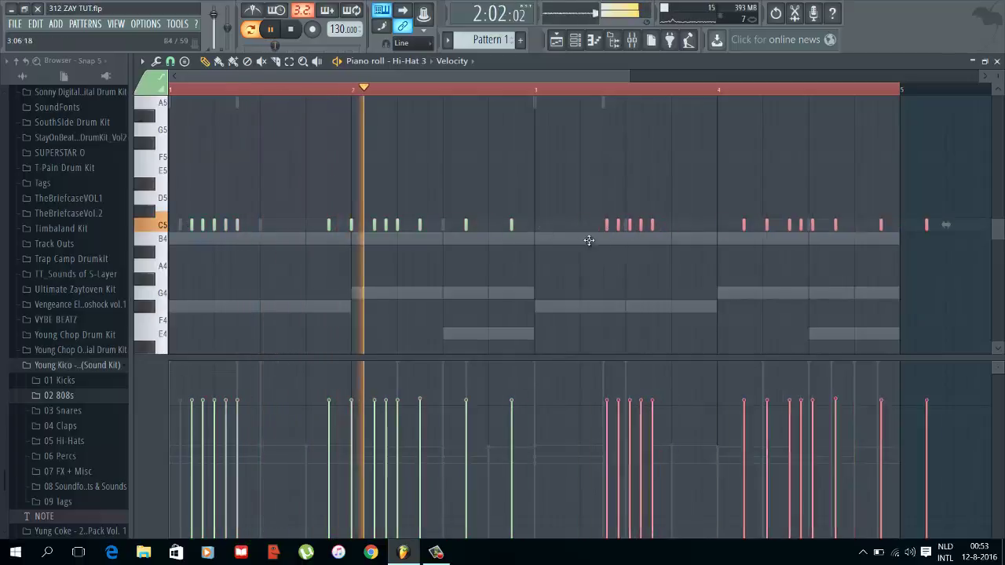
pyautogui.moveTo(589, 241); pyautogui.dragTo(560, 240)
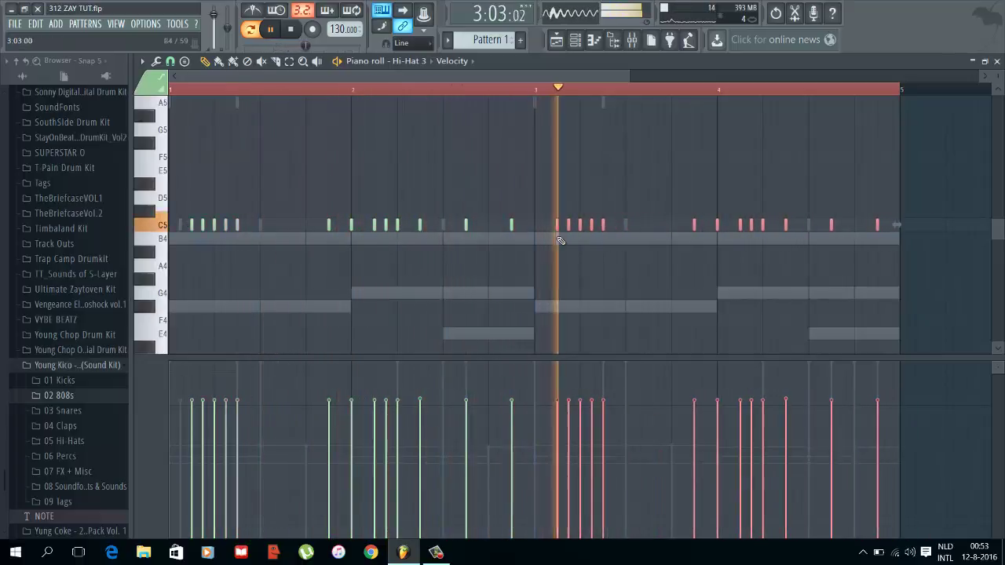
pyautogui.press('Escape')
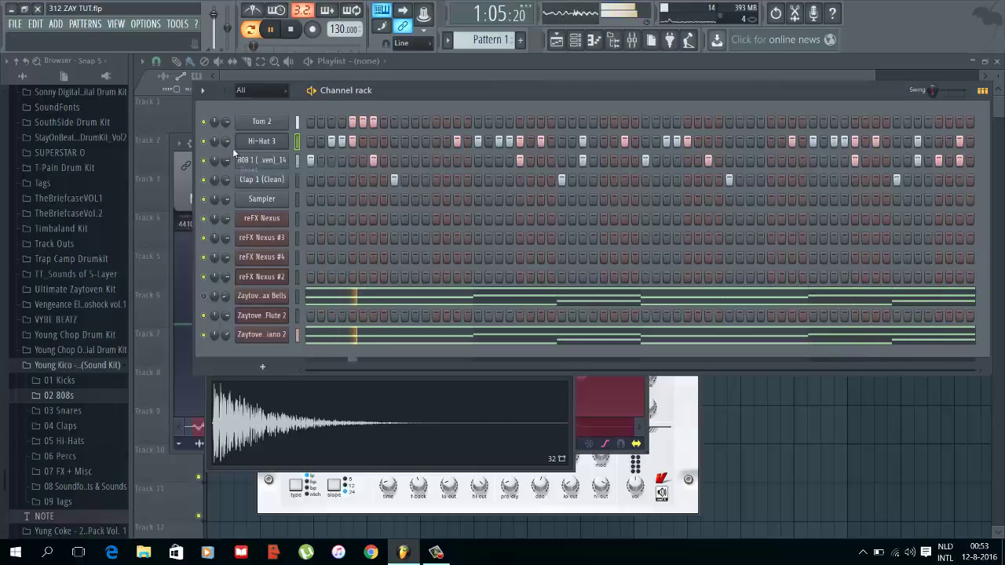
# Step: Lower the Hi-Hat 3 channel volume and set the 808 mixer track's fader to 89% (-2.5 dB)
pyautogui.moveTo(226, 144); pyautogui.dragTo(238, 196)
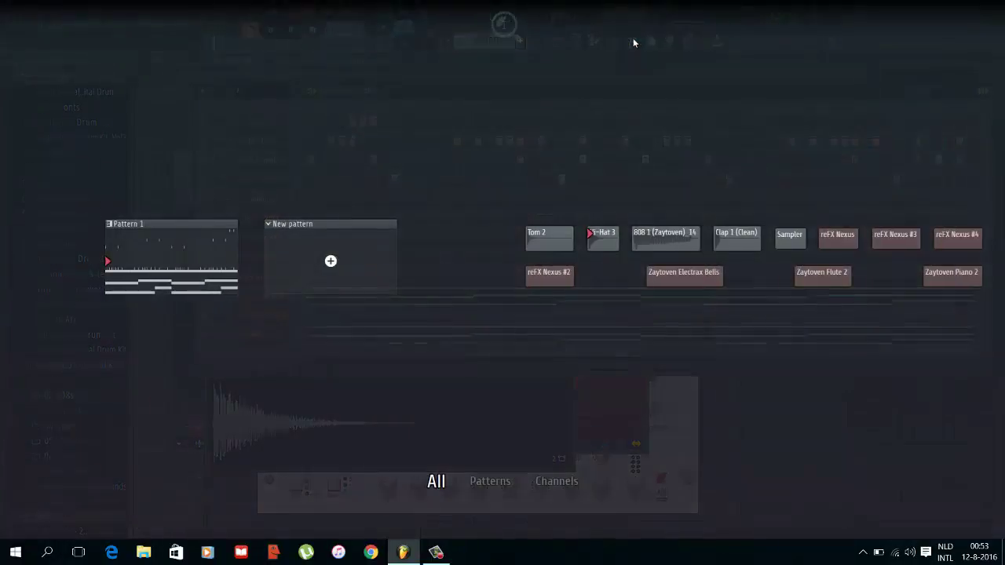
pyautogui.click(633, 39)
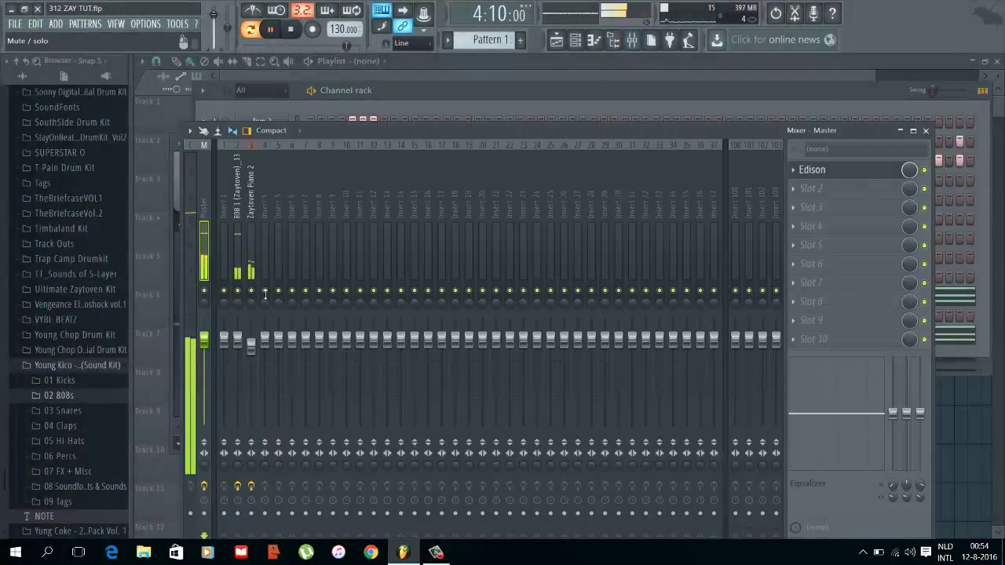
pyautogui.click(225, 342)
pyautogui.rightClick(227, 343)
pyautogui.click(246, 351)
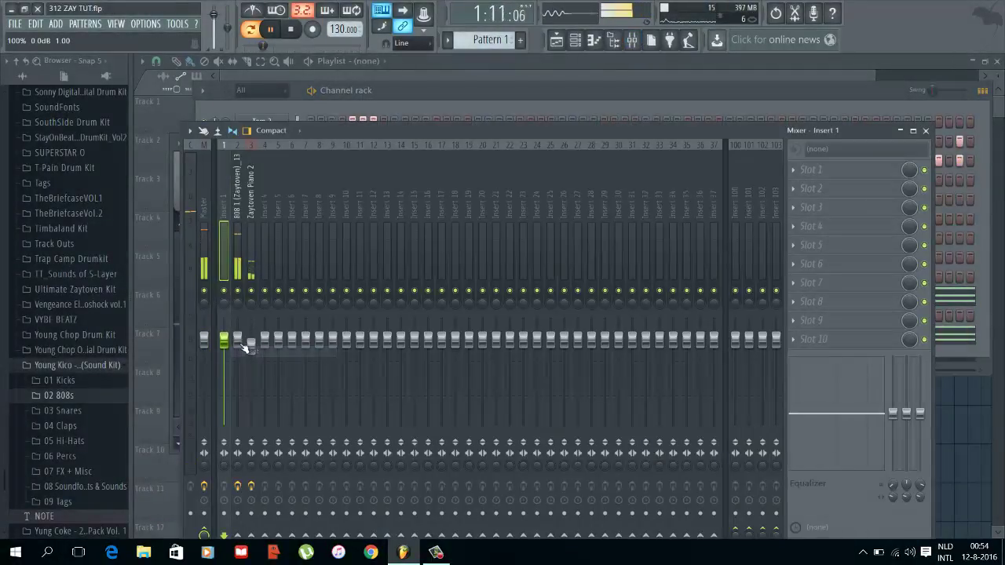
pyautogui.click(238, 347)
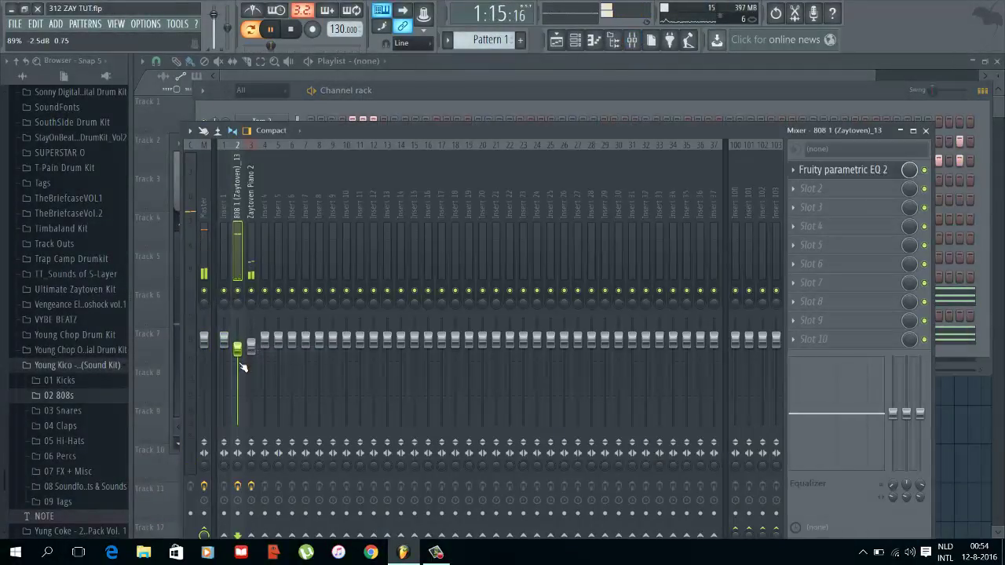
# Step: Cut the 808's low end with band 2 of its Fruity Parametric EQ 2, at about 71 Hz
pyautogui.click(843, 170)
pyautogui.moveTo(299, 311); pyautogui.dragTo(279, 319)
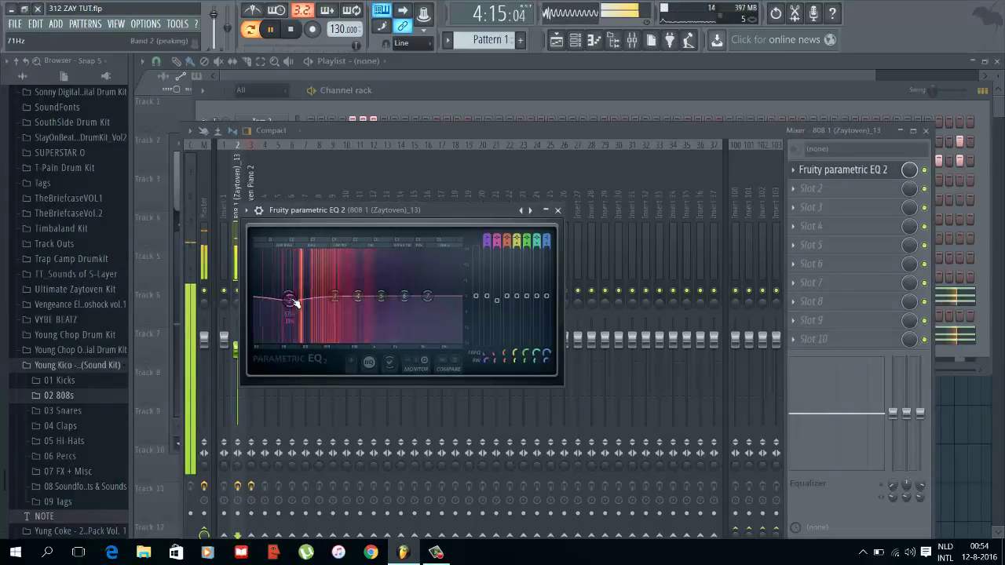
pyautogui.moveTo(284, 304); pyautogui.dragTo(285, 304)
pyautogui.click(557, 210)
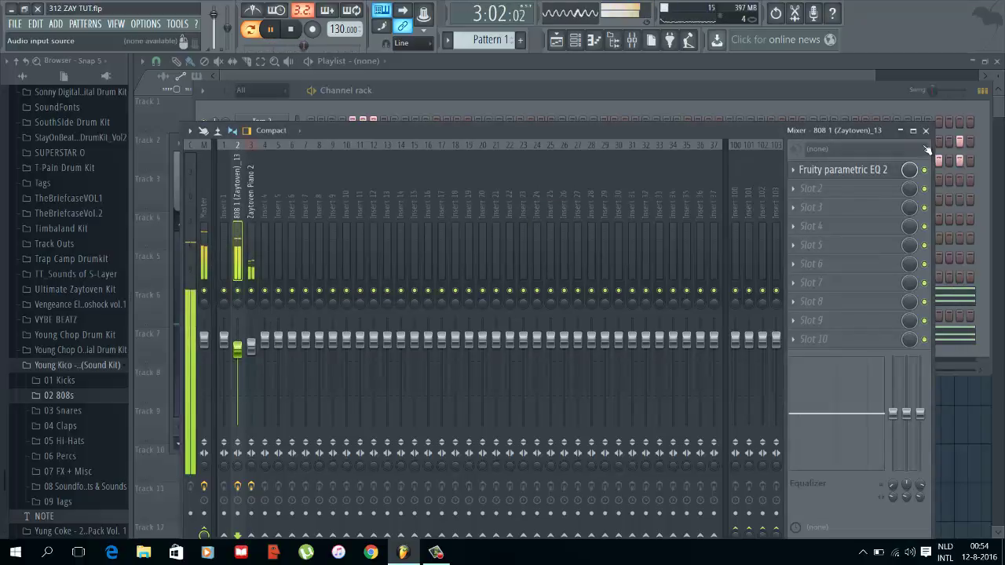
pyautogui.click(927, 131)
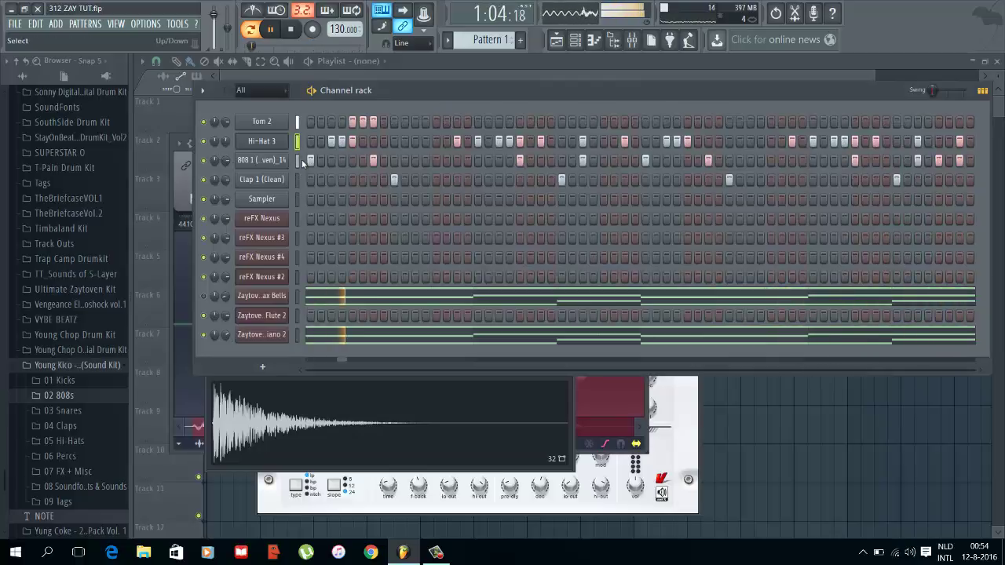
# Step: Adjust the quick fade-out of the Clap 1 (Clean) sample in its channel settings
pyautogui.click(289, 179)
pyautogui.moveTo(418, 339); pyautogui.dragTo(574, 549)
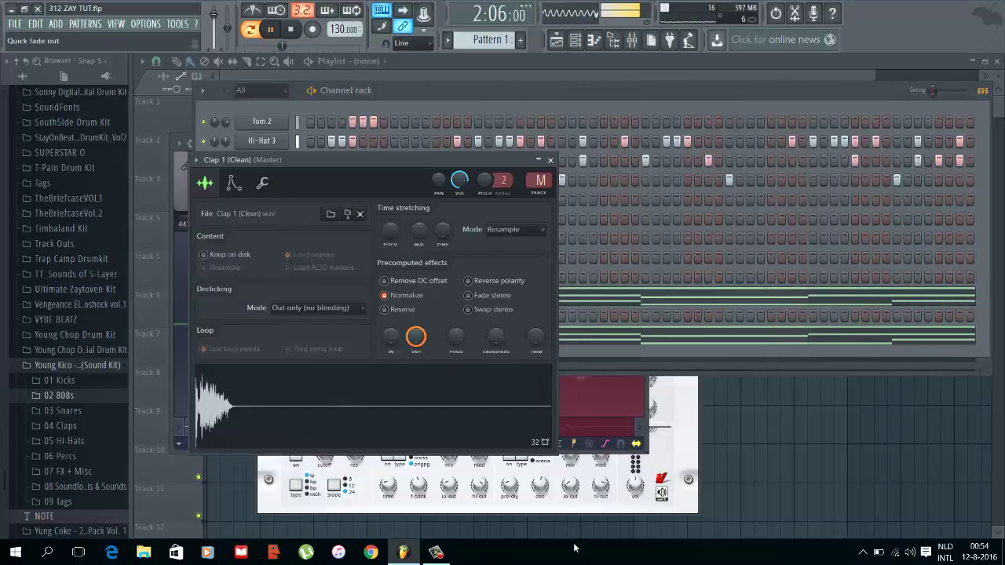
pyautogui.click(551, 160)
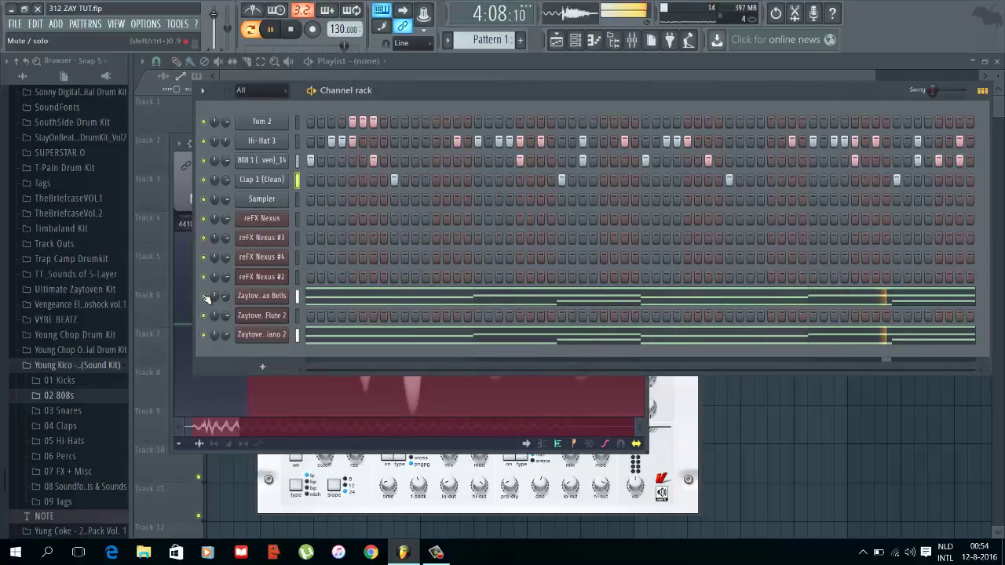
# Step: Stop playback and audition Crash 3 from the 06 Percs folder of the Young Kico sound kit
pyautogui.click(77, 458)
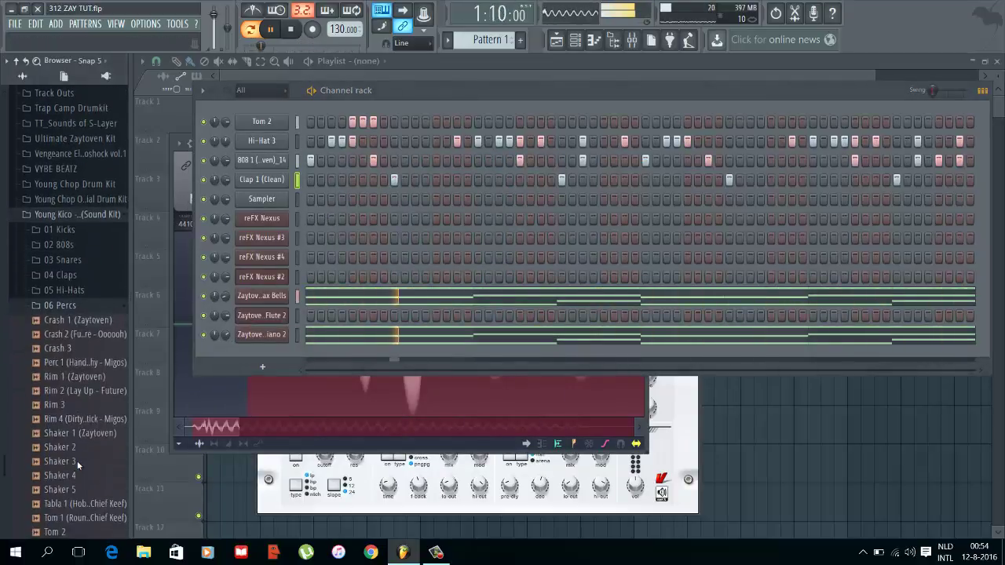
pyautogui.press('space')
pyautogui.click(78, 349)
pyautogui.click(78, 304)
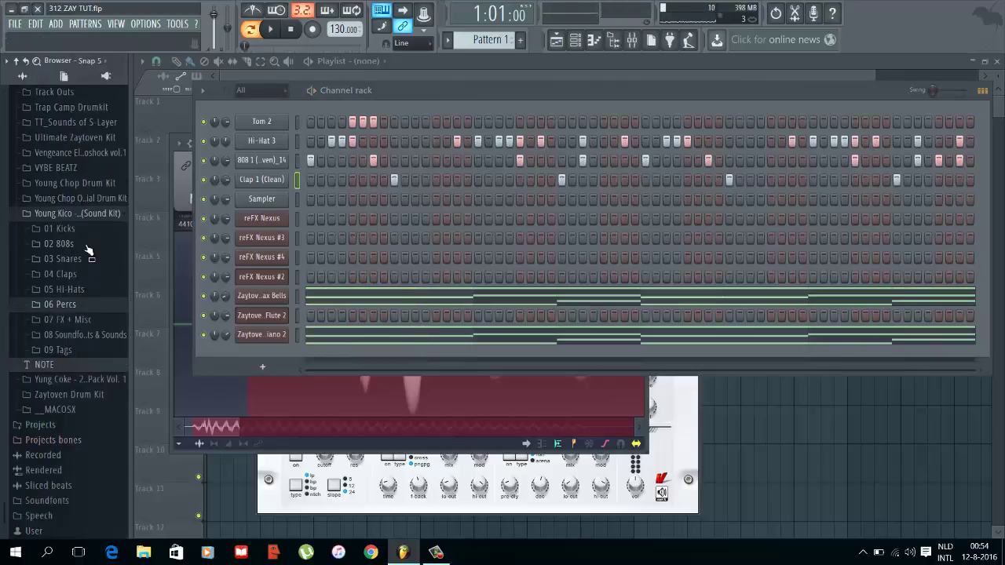
# Step: Audition the Vox samples in the 07 FX + Misc folder, from Chant (Clean) through Vox 4
pyautogui.click(84, 322)
pyautogui.click(86, 335)
pyautogui.click(89, 349)
pyautogui.click(92, 363)
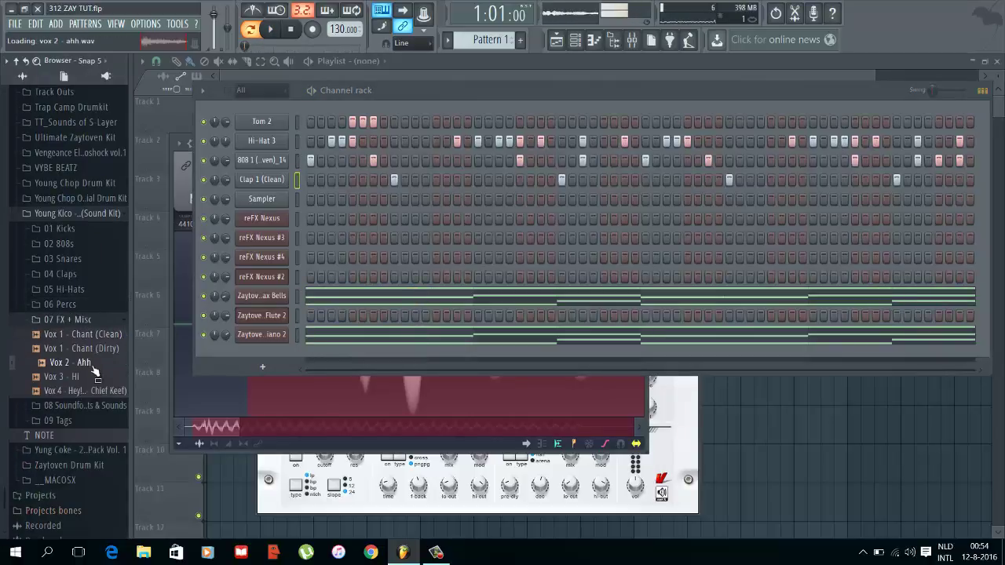
pyautogui.click(94, 377)
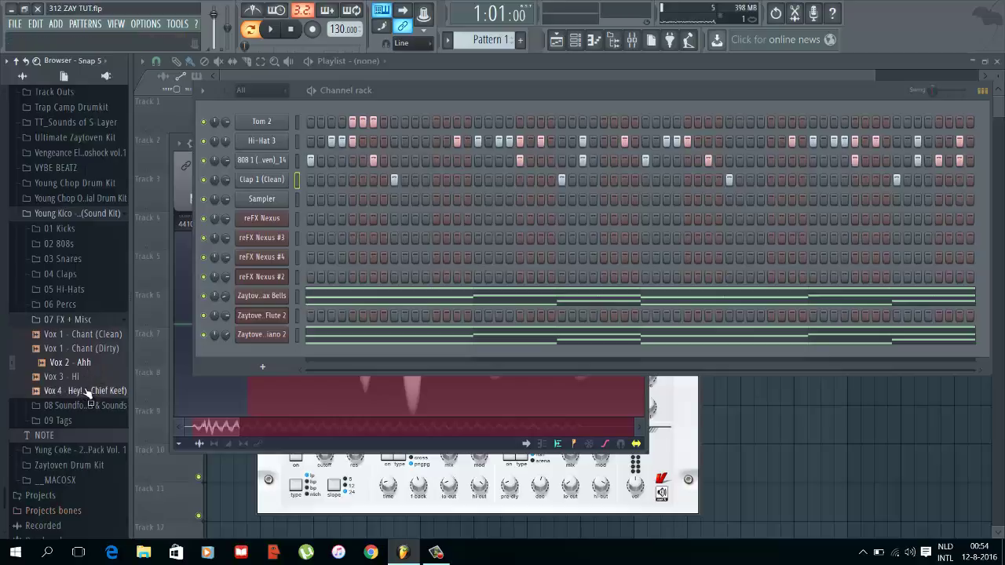
pyautogui.click(85, 390)
pyautogui.click(81, 321)
# Step: Audition the crash, perc, rim and shaker samples in the 06 Percs folder
pyautogui.click(85, 305)
pyautogui.click(85, 320)
pyautogui.click(87, 333)
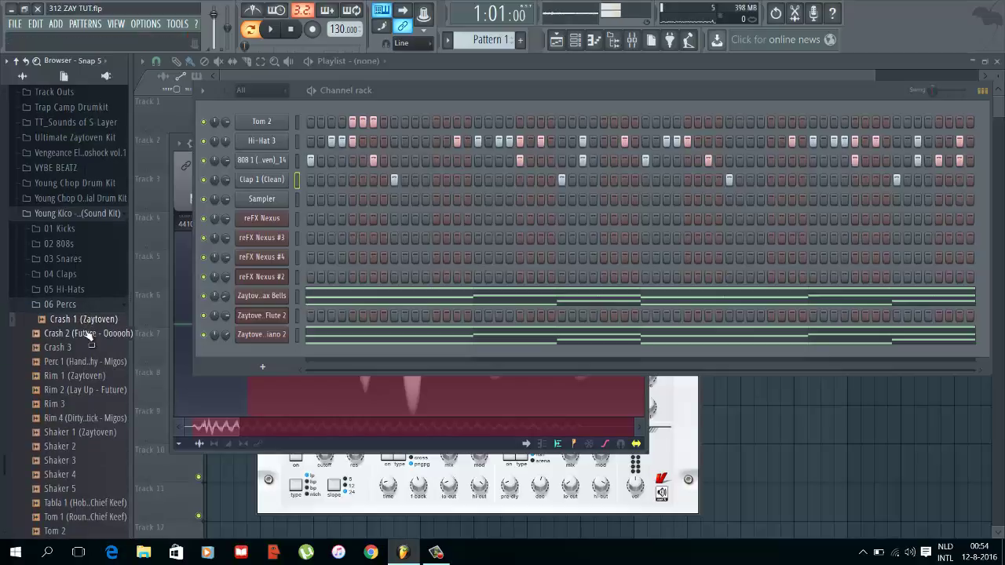
pyautogui.click(88, 348)
pyautogui.click(87, 363)
pyautogui.click(88, 389)
pyautogui.click(87, 432)
pyautogui.click(63, 461)
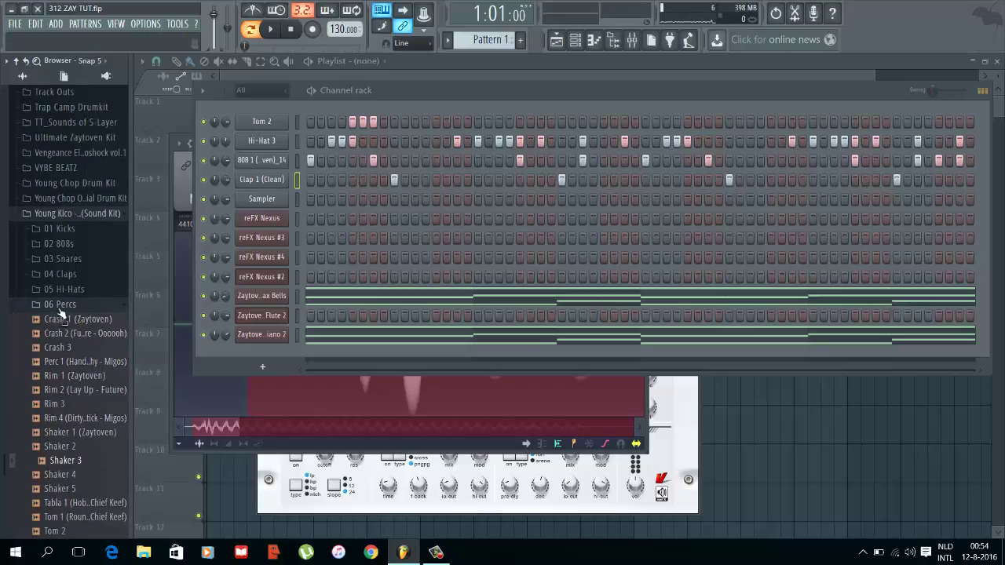
pyautogui.click(61, 305)
# Step: Audition samples in the 01 Kicks folder and Vox 1 - Chant (Clean) in 07 FX + Misc
pyautogui.click(60, 228)
pyautogui.click(79, 244)
pyautogui.click(63, 271)
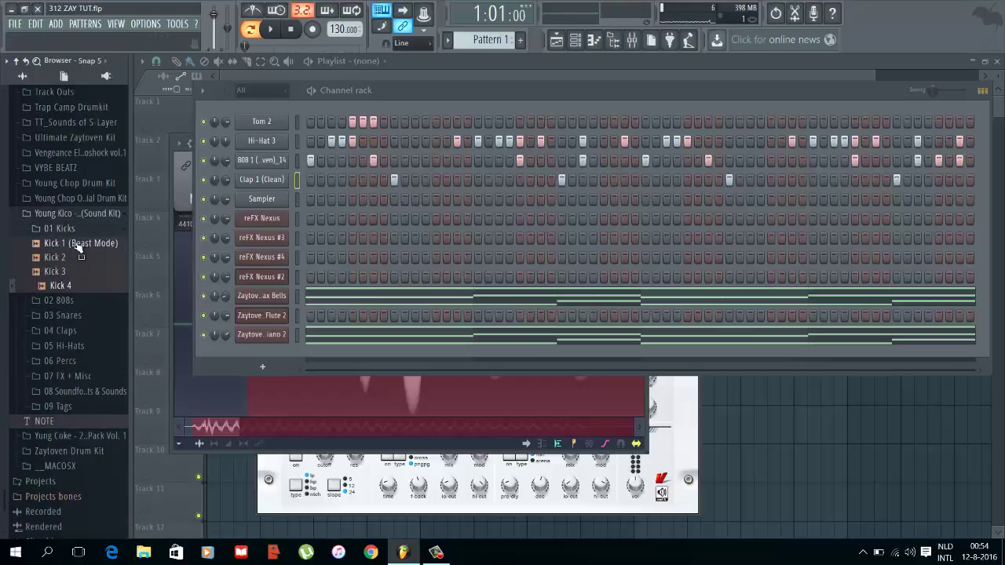
pyautogui.click(73, 231)
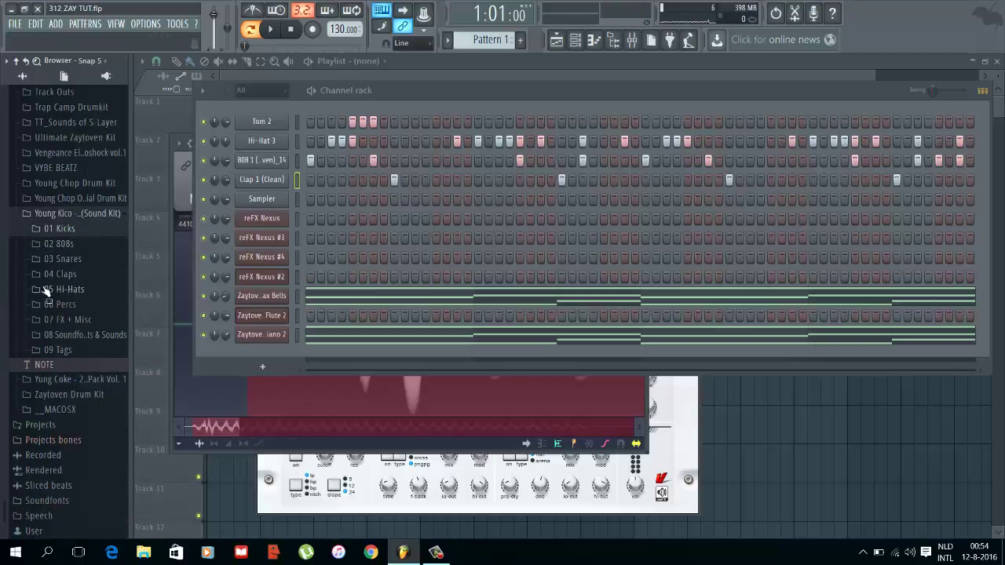
pyautogui.click(72, 320)
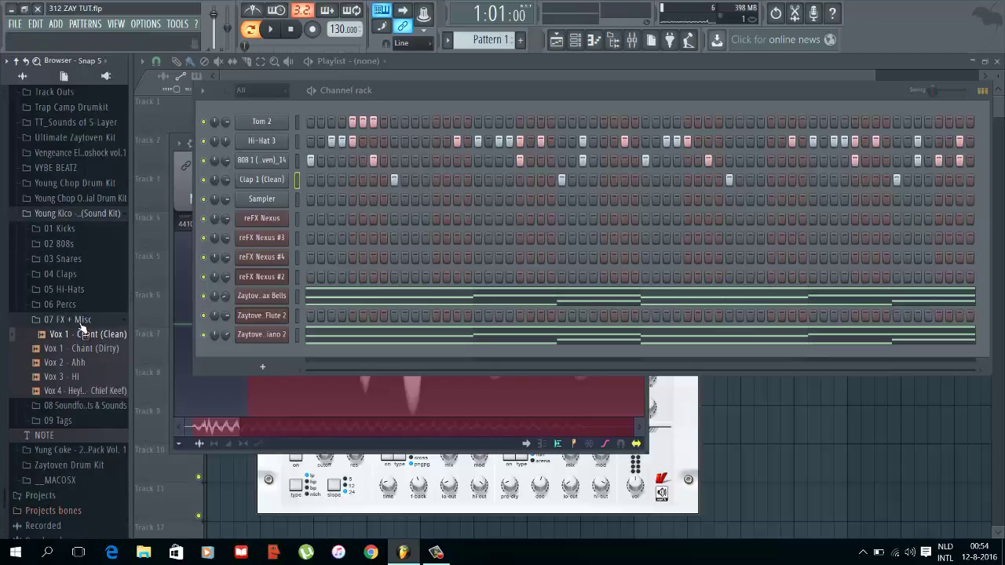
pyautogui.click(80, 321)
# Step: Add Bell 2 from the 08 Soundfonts & Sounds folder as a new channel and move the Zaytoven Electrax Bells notes onto it
pyautogui.click(82, 335)
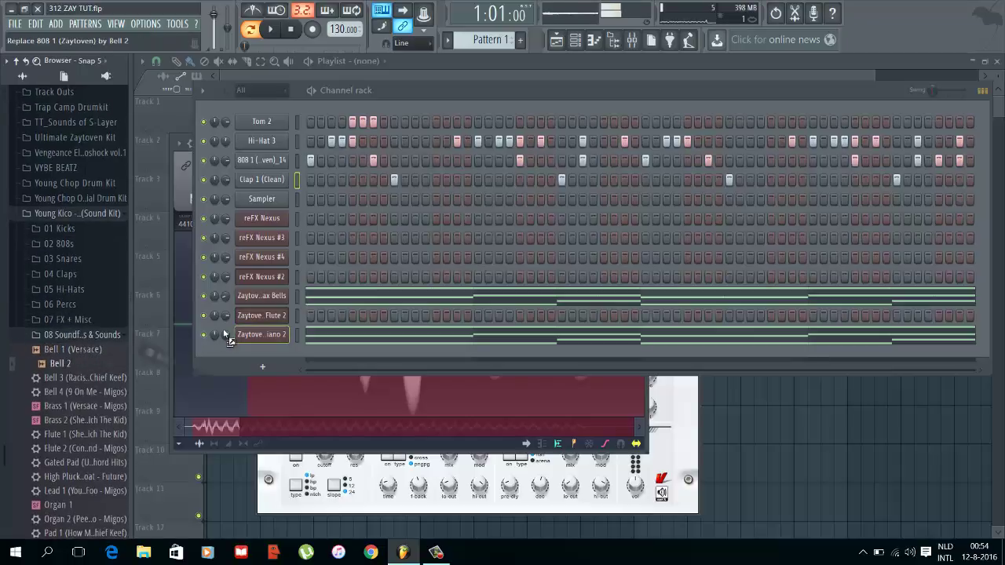
pyautogui.moveTo(228, 338); pyautogui.dragTo(264, 347)
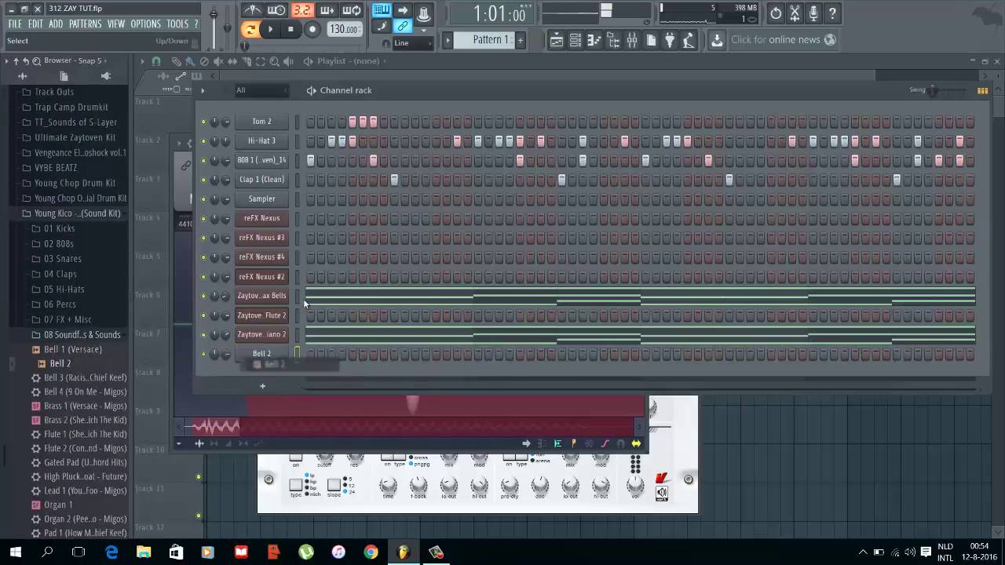
pyautogui.hotkey('ctrl', 'x')
pyautogui.click(296, 355)
pyautogui.hotkey('ctrl', 'v')
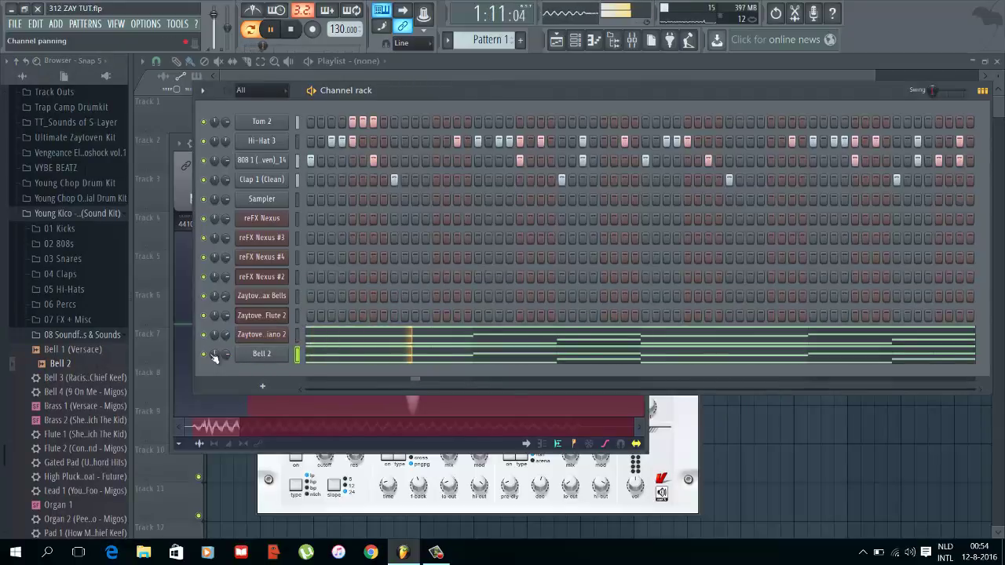
# Step: Stop playback, save the project, and play the pattern with the Bell 2 channel soloed
pyautogui.press('space')
pyautogui.hotkey('ctrl', 's')
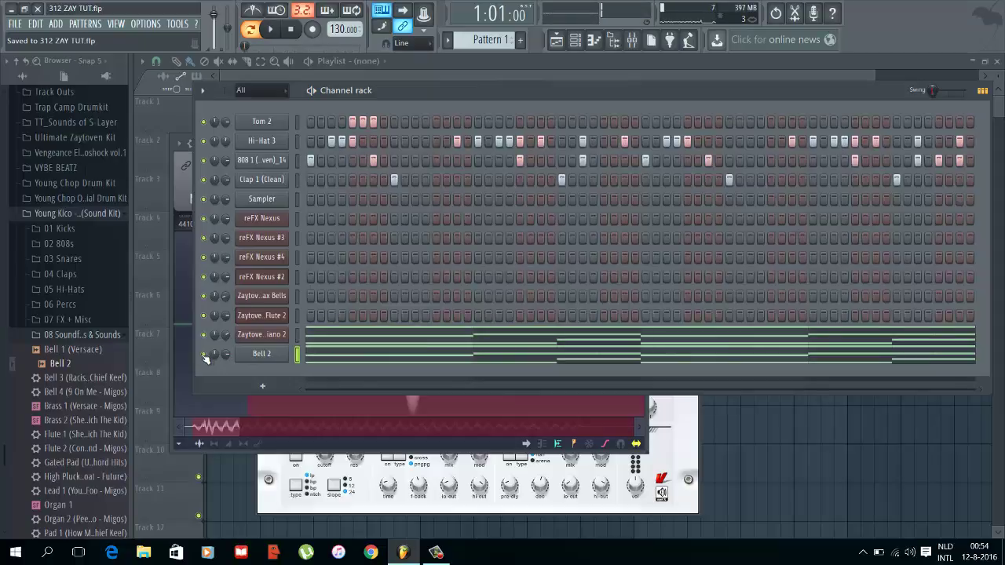
pyautogui.press('space')
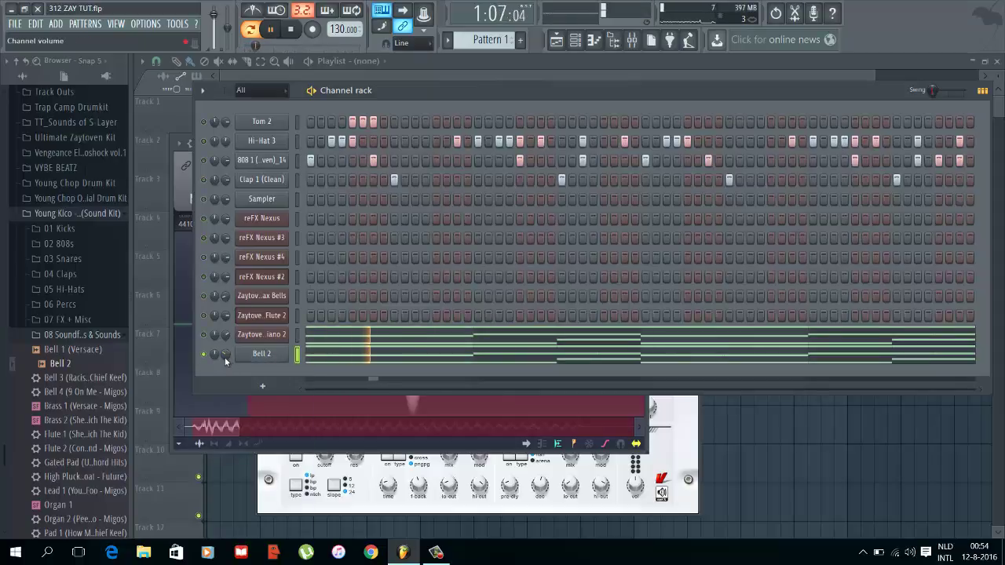
# Step: Replace the Bell 2 sample with Bell 1 (Versace) and bring all the channels back into playback
pyautogui.moveTo(122, 358); pyautogui.dragTo(263, 356)
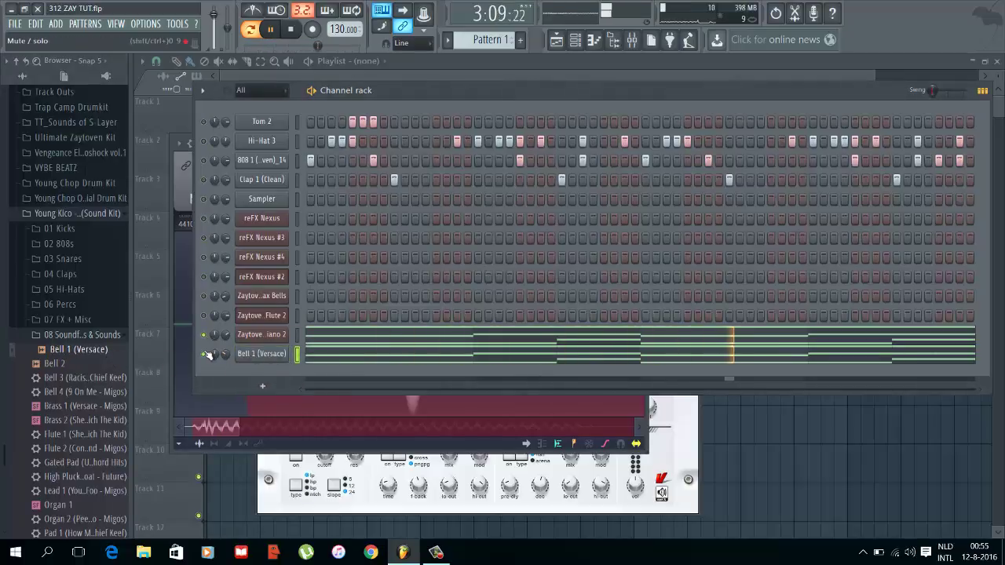
pyautogui.rightClick(204, 354)
pyautogui.click(207, 359)
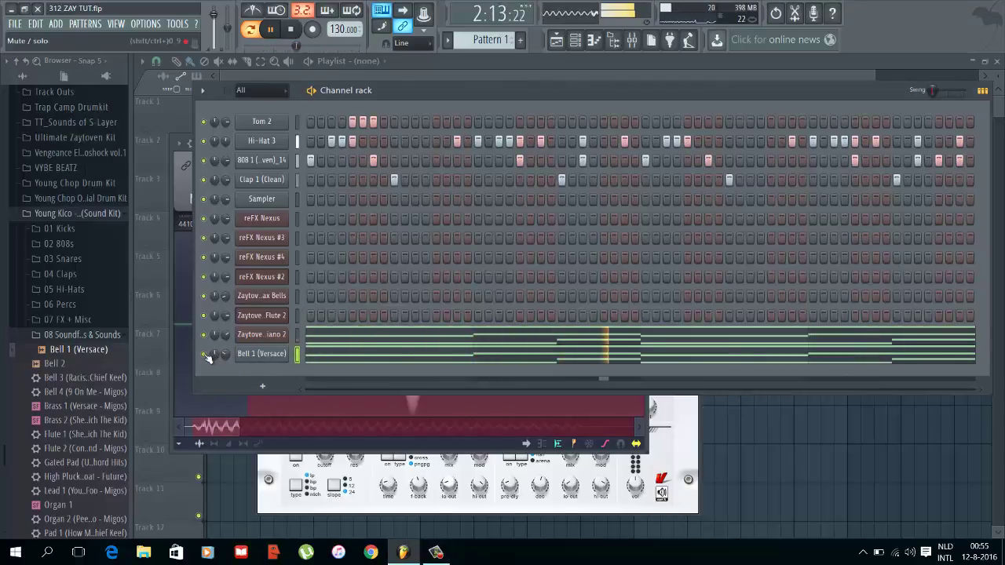
# Step: Increase the quick fade-out of the Bell 1 (Versace) sample and unsolo its channel
pyautogui.click(263, 354)
pyautogui.moveTo(441, 364); pyautogui.dragTo(519, 267)
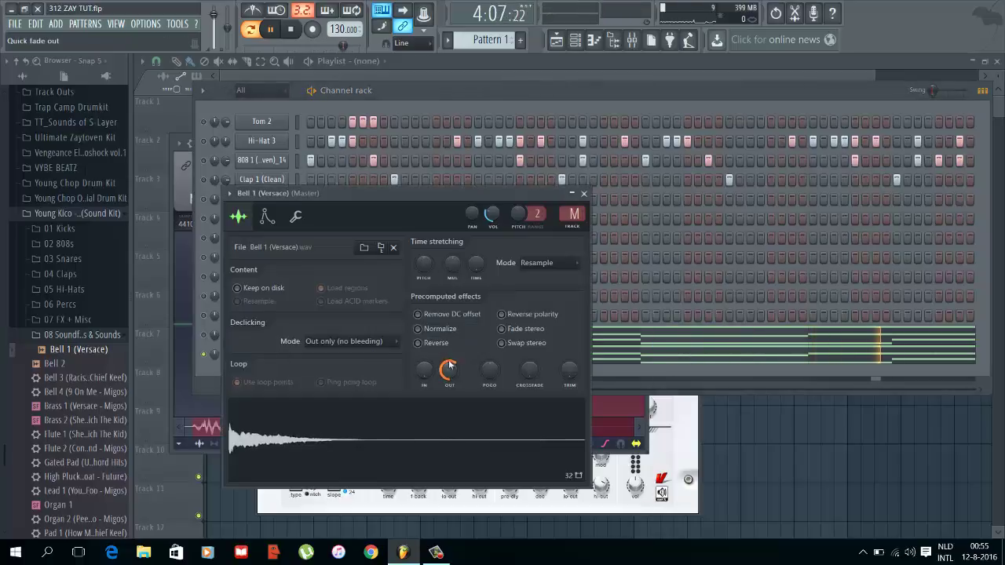
pyautogui.click(584, 193)
pyautogui.rightClick(203, 354)
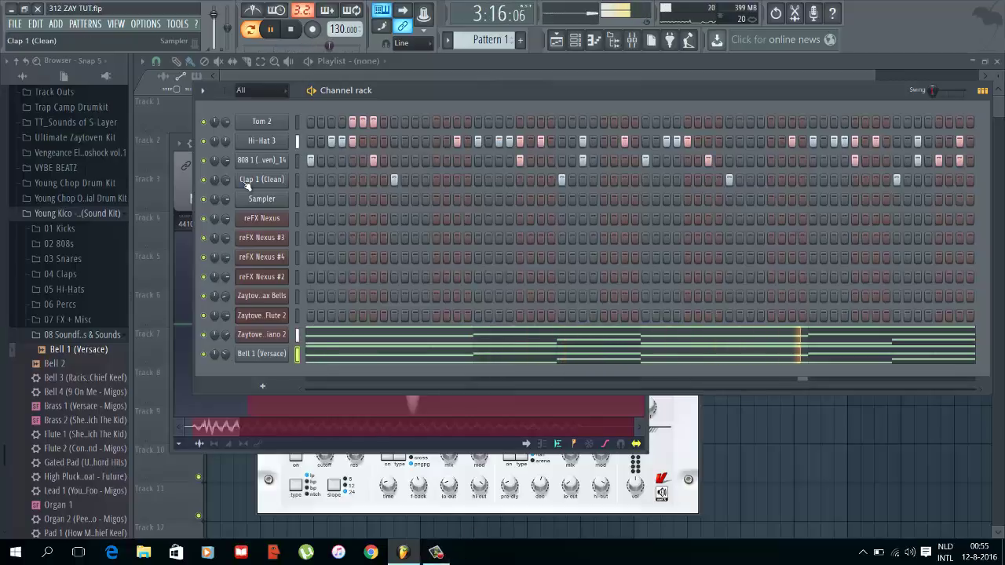
# Step: Lower the 808's mixer track volume to 84% (-3.8 dB)
pyautogui.click(632, 39)
pyautogui.moveTo(239, 346); pyautogui.dragTo(240, 357)
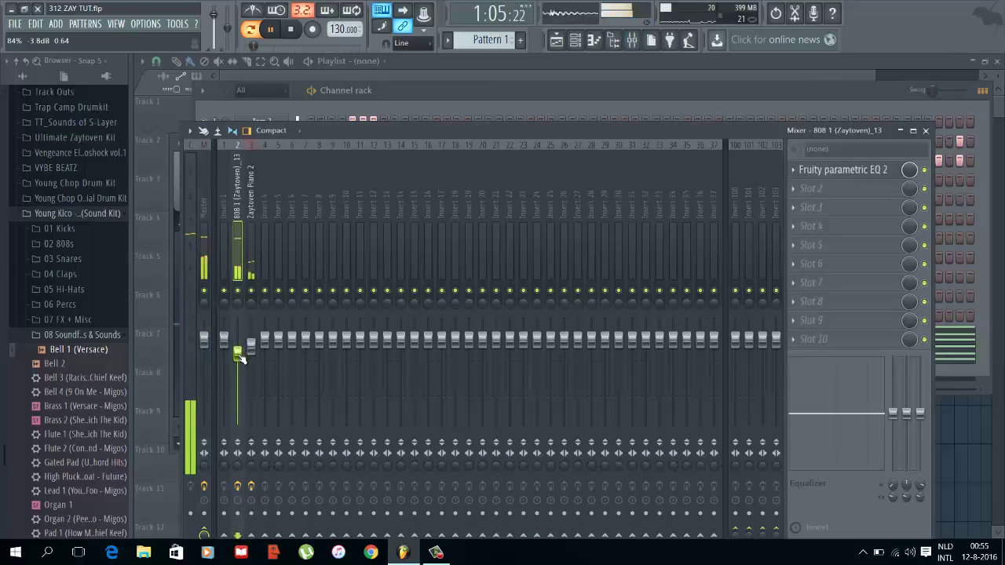
pyautogui.click(926, 132)
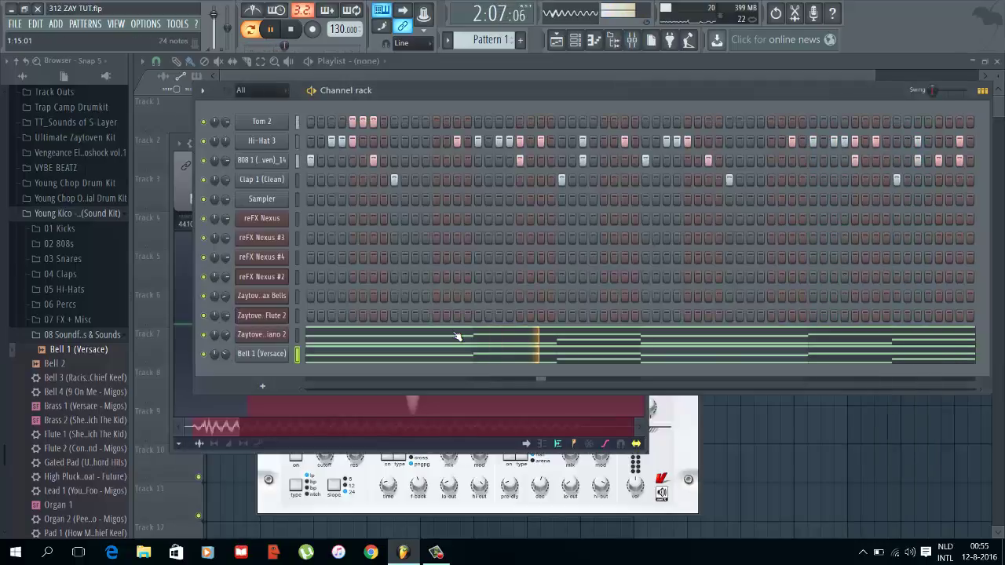
# Step: Stop the pattern playback and pause the screen recording
pyautogui.click(436, 553)
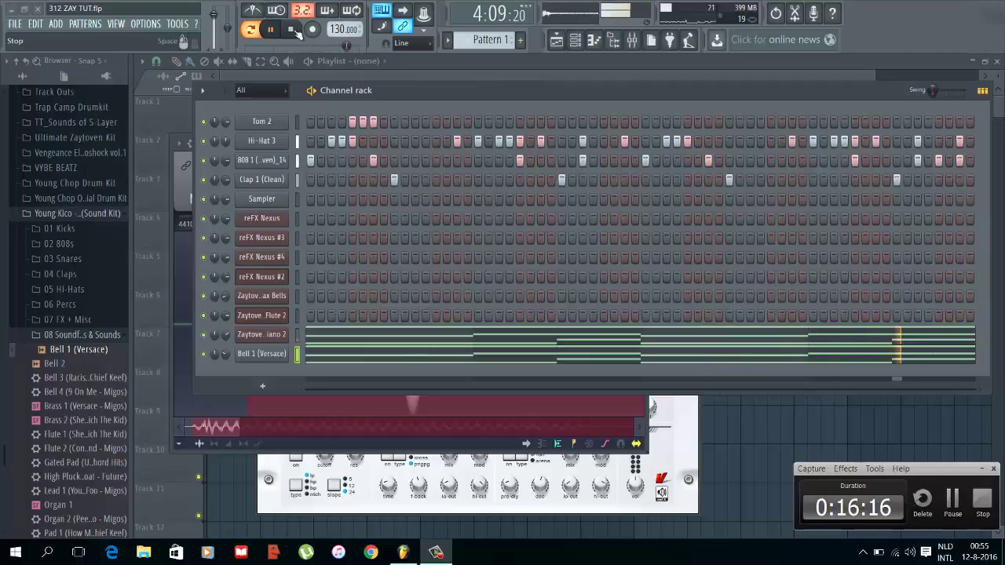
pyautogui.click(295, 30)
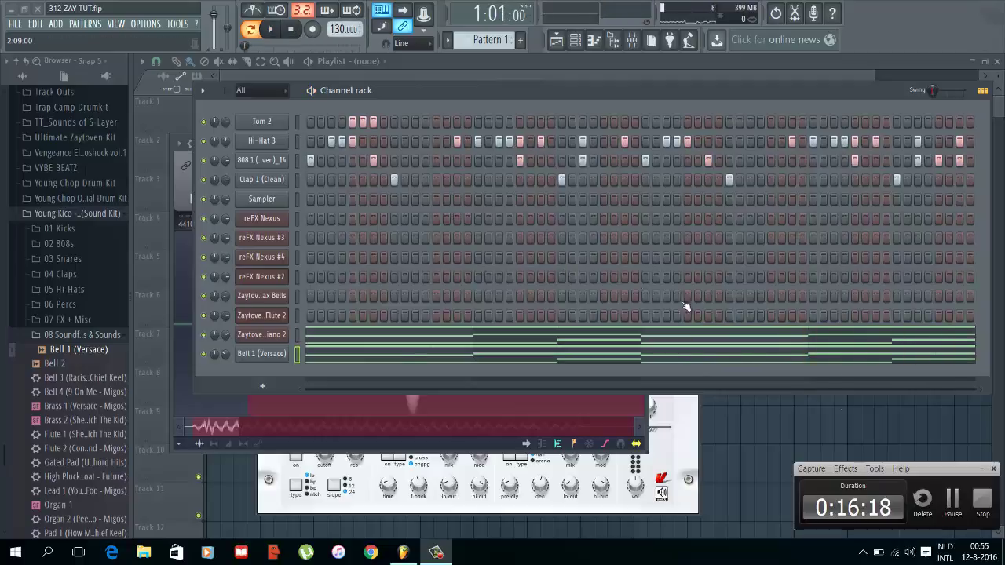
pyautogui.click(946, 500)
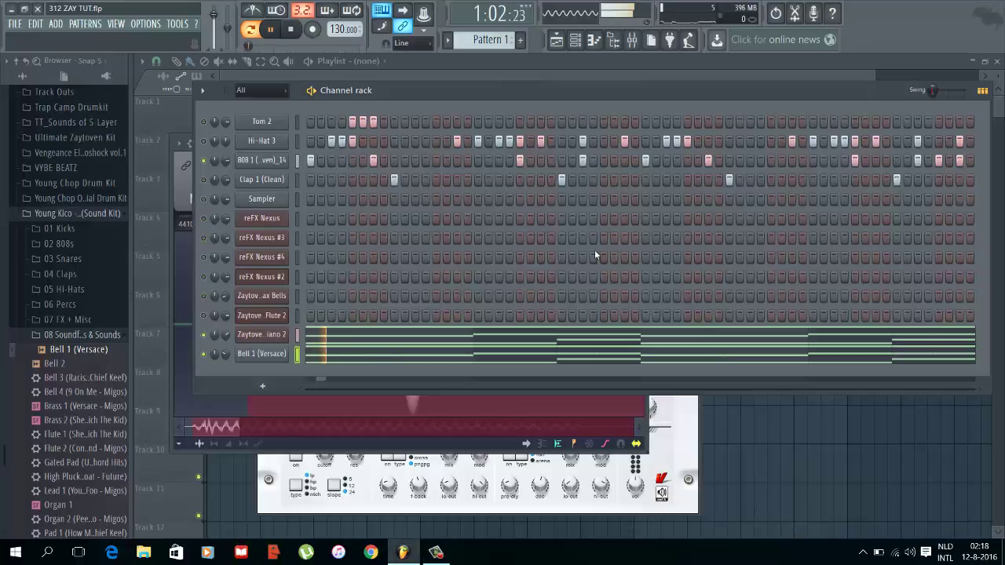
# Step: Stop playback and transpose all the Zaytoven Piano 2 notes up seven semitones
pyautogui.press('space')
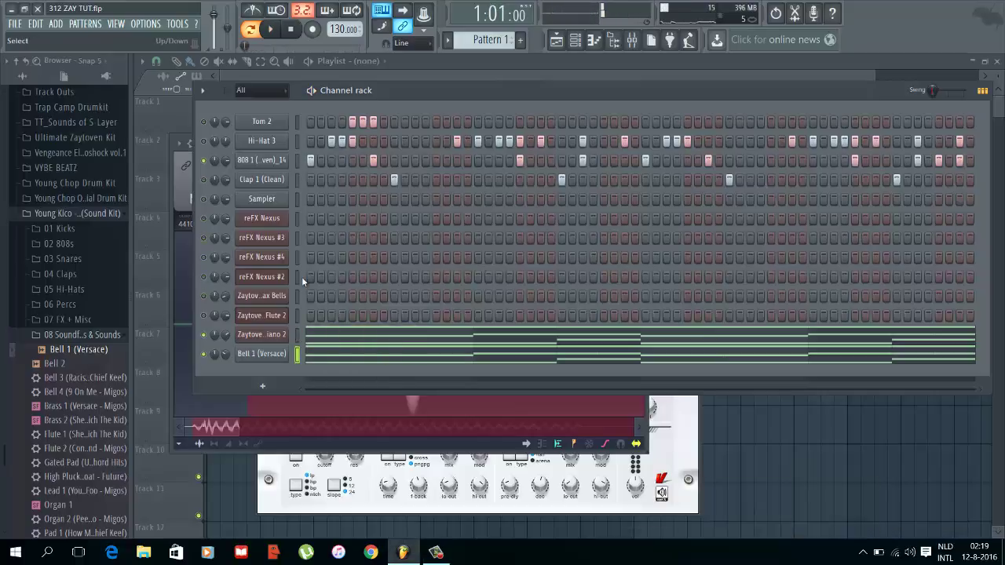
pyautogui.click(328, 336)
pyautogui.hotkey('ctrl', 'a')
pyautogui.moveTo(220, 291); pyautogui.dragTo(150, 191)
pyautogui.press('Escape')
# Step: Transpose all the Bell 1 (Versace) notes up seven semitones so the lowest notes sit on A4
pyautogui.click(337, 356)
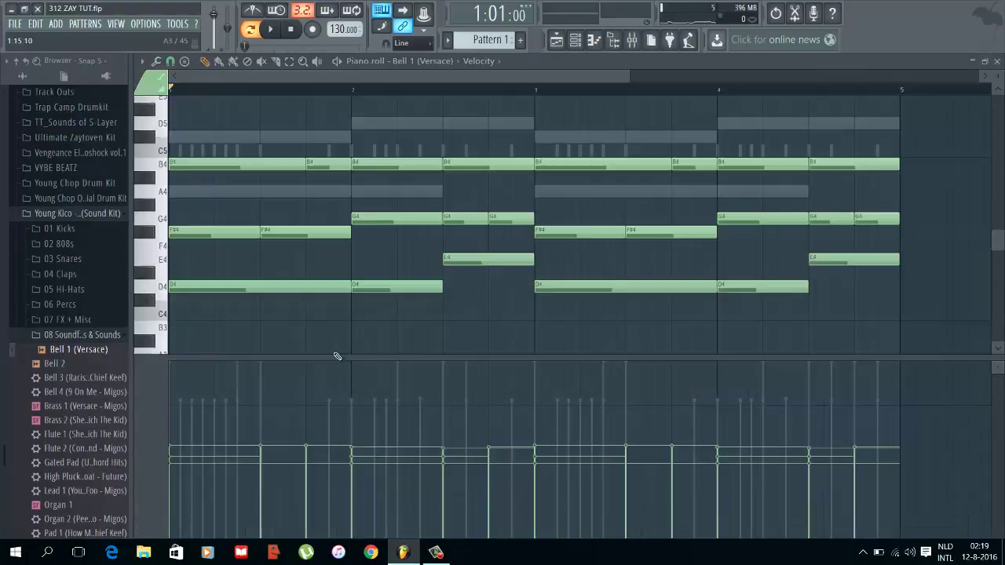
pyautogui.hotkey('ctrl', 'a')
pyautogui.moveTo(237, 280); pyautogui.dragTo(193, 179)
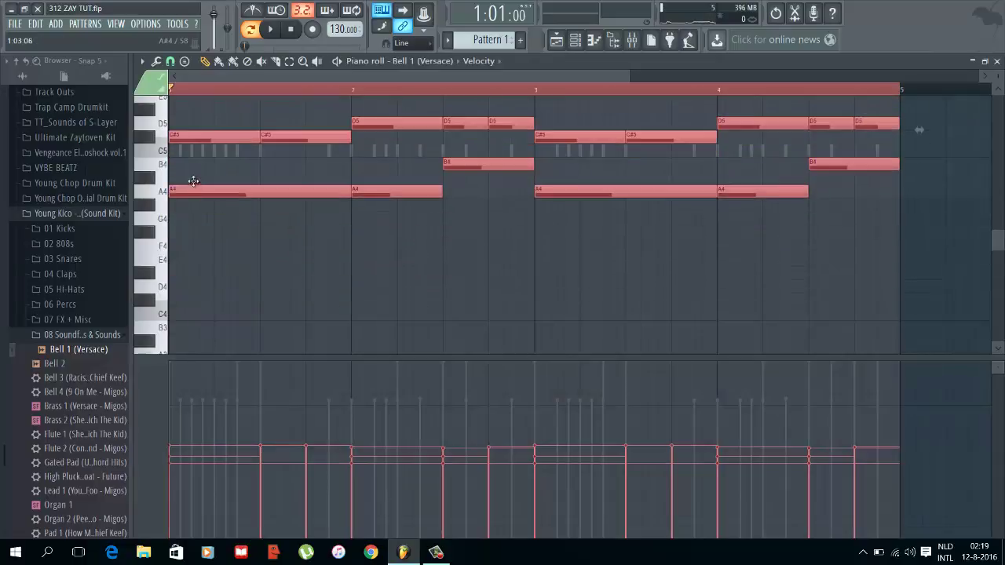
pyautogui.press('Escape')
# Step: Transpose all the 808 notes up seven semitones, moving the first note to E6, and play the pattern
pyautogui.rightClick(281, 161)
pyautogui.click(316, 165)
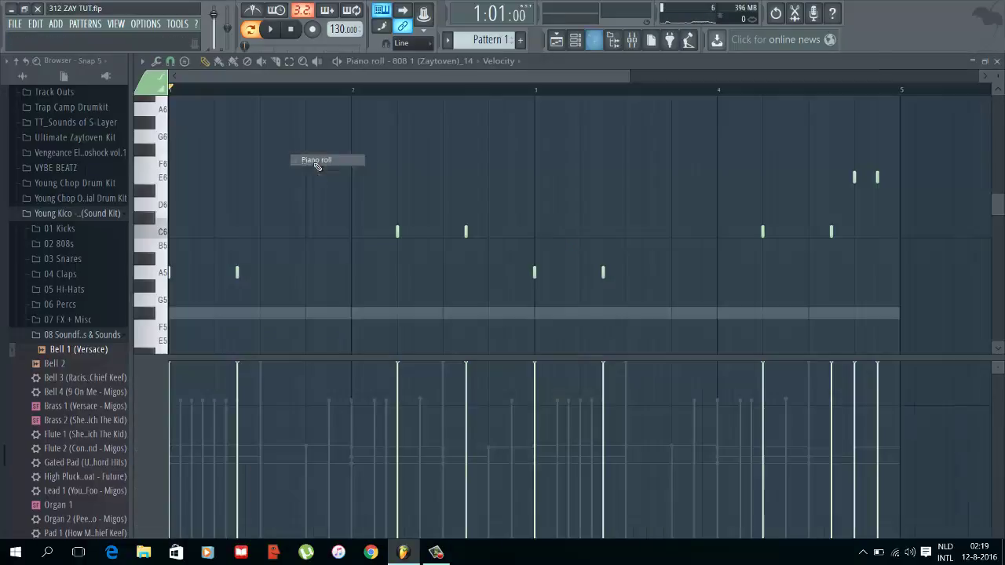
pyautogui.hotkey('ctrl', 'a')
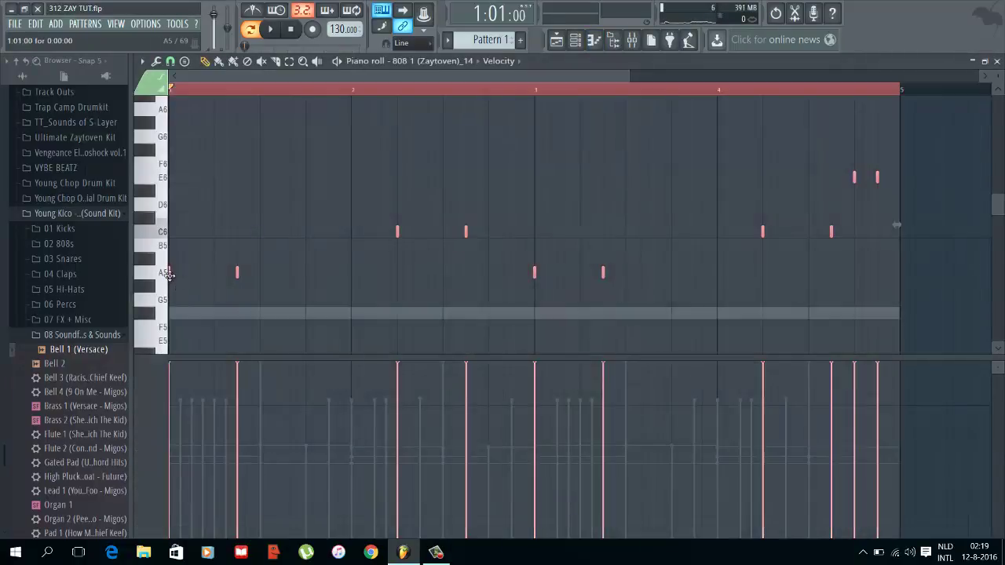
pyautogui.hotkey('shift', 'Up')
pyautogui.press('space')
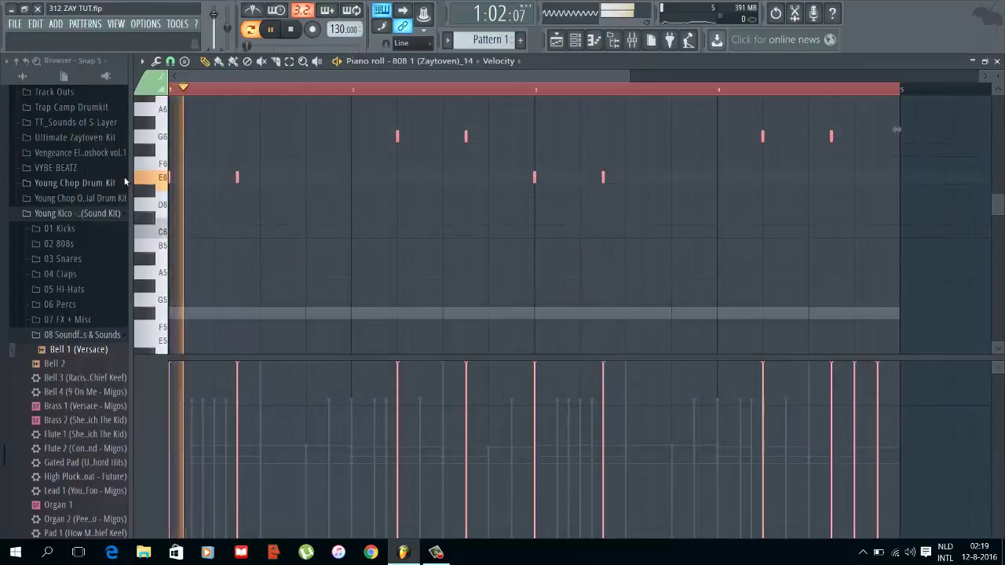
# Step: Bring all the channels back into playback and transpose the 808 notes down one octave so the first is on E5
pyautogui.press('Escape')
pyautogui.rightClick(204, 160)
pyautogui.click(220, 167)
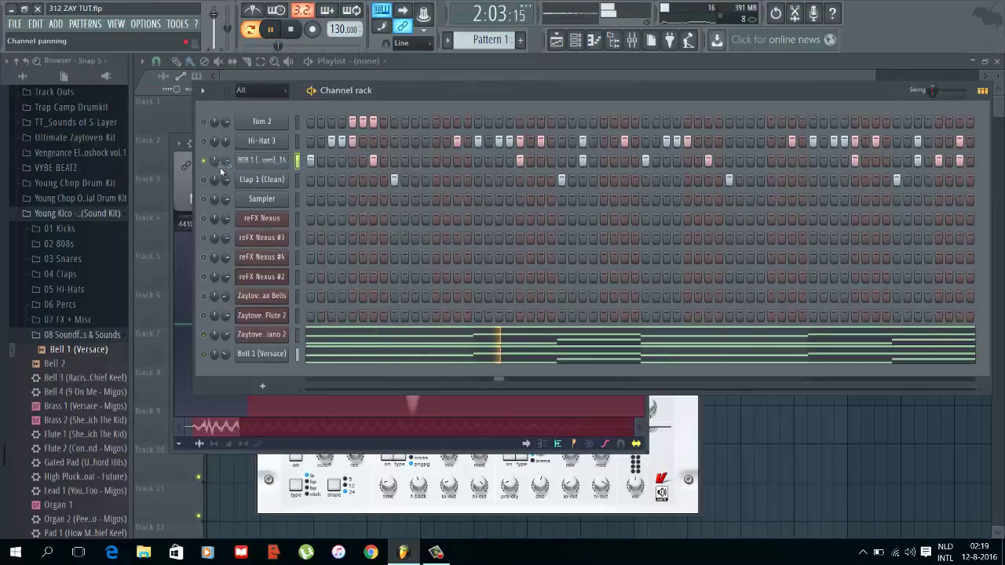
pyautogui.rightClick(257, 162)
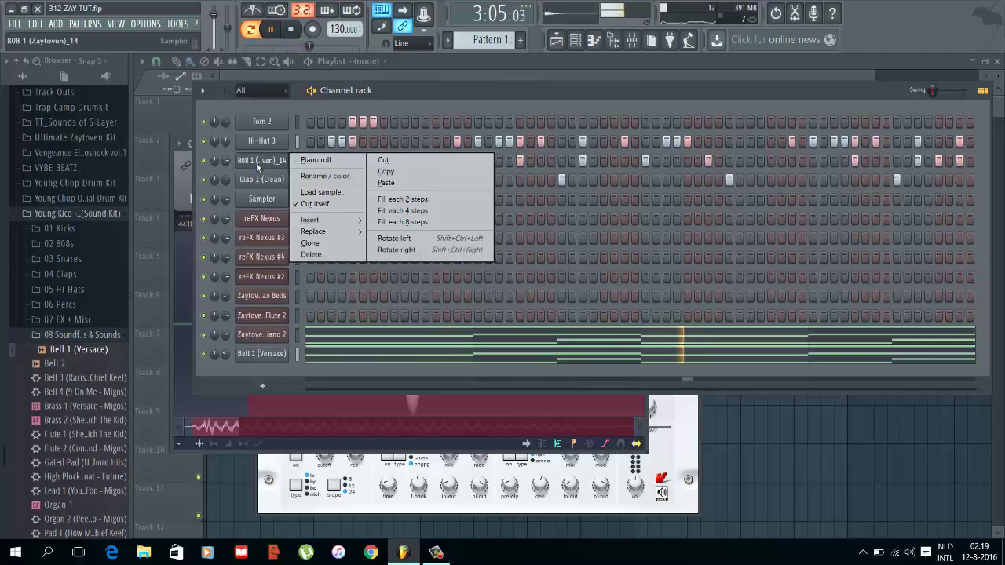
pyautogui.click(317, 161)
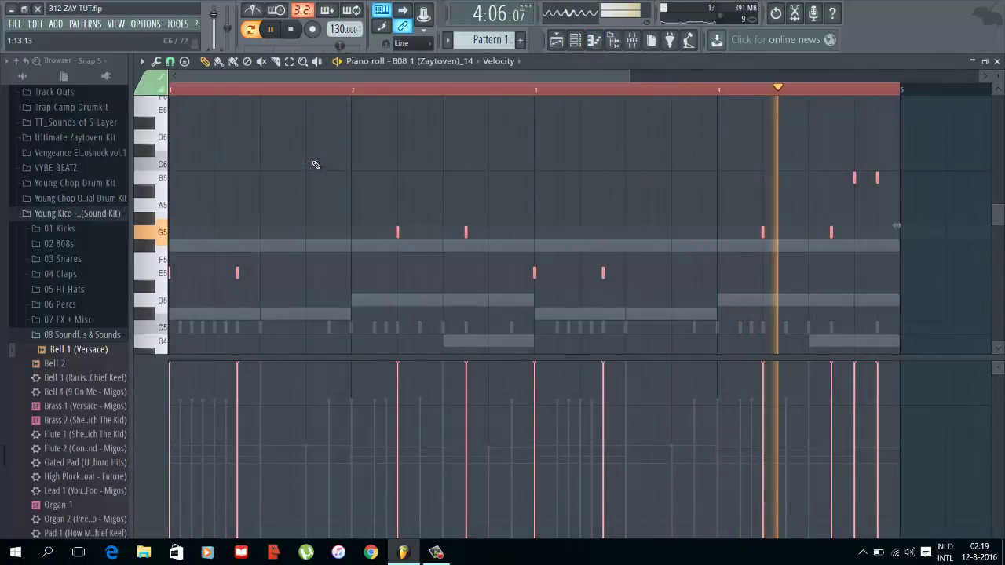
pyautogui.press('Escape')
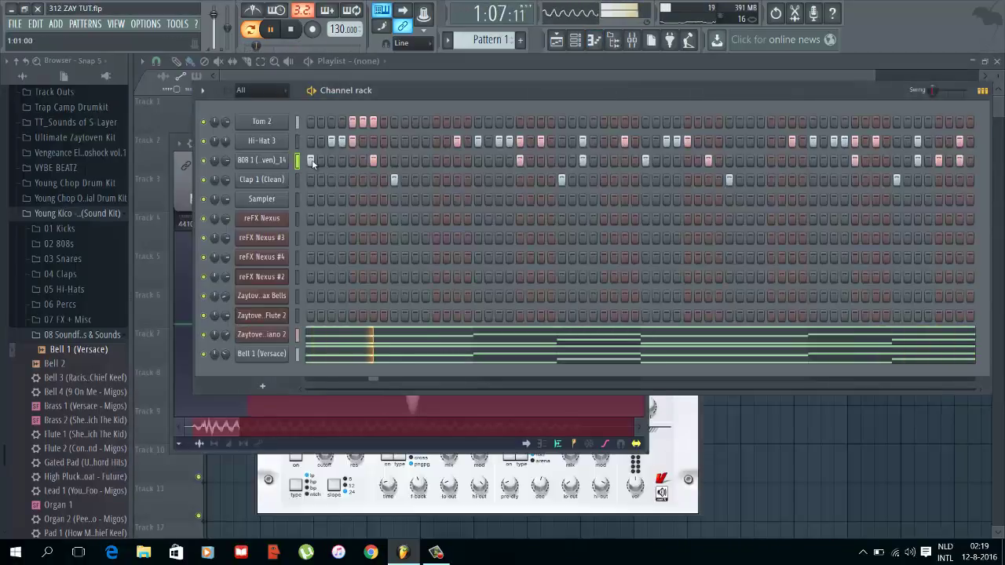
# Step: Retune the Tom 2 sample to root note F#5, auditioning it soloed and then with all the channels
pyautogui.rightClick(211, 121)
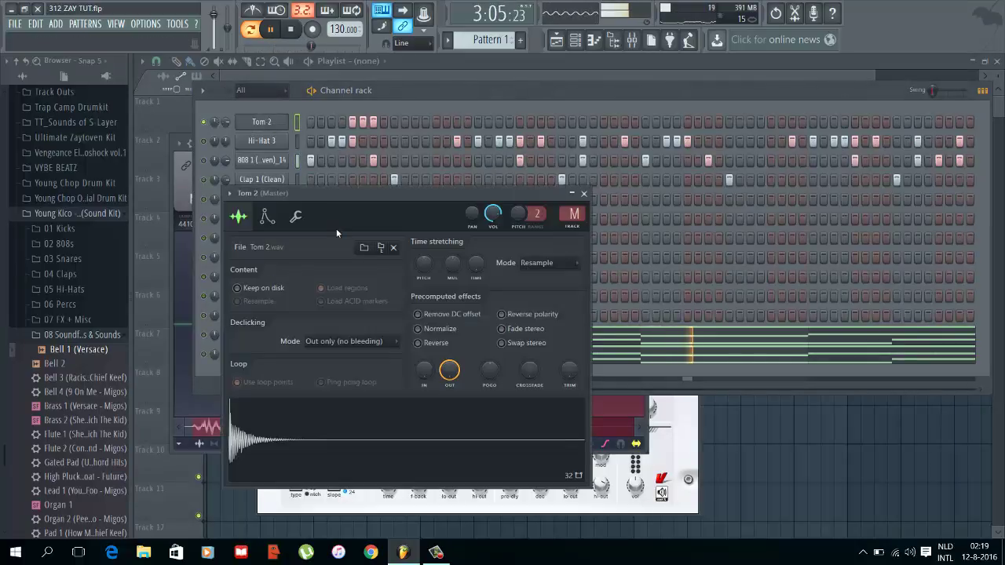
pyautogui.click(296, 216)
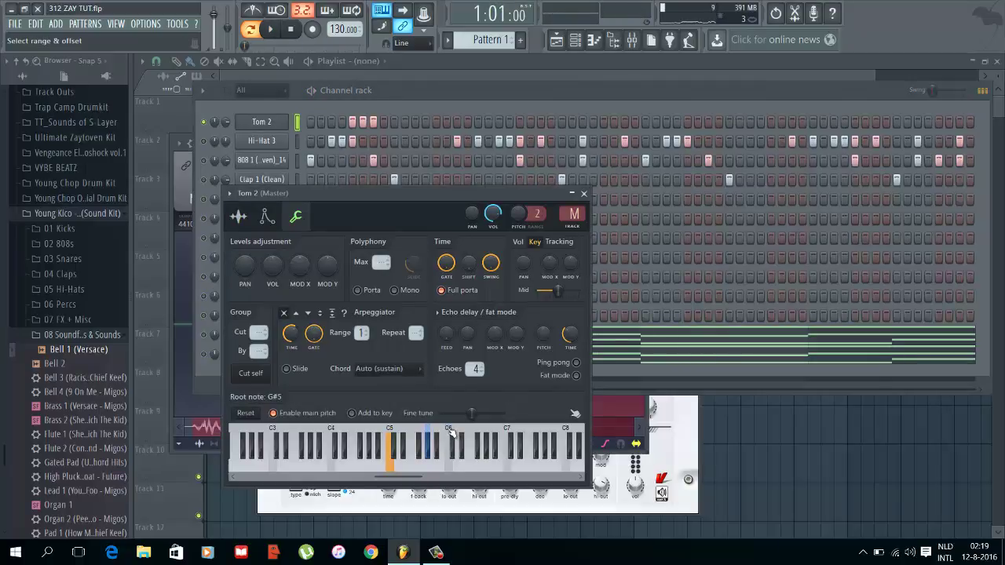
pyautogui.rightClick(451, 432)
pyautogui.press('space')
pyautogui.press('Escape')
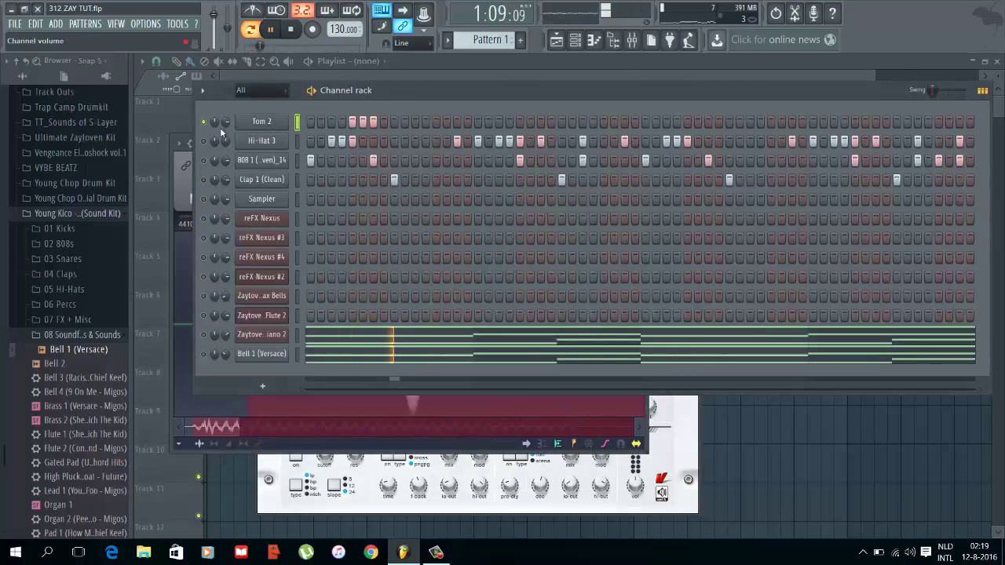
pyautogui.click(261, 122)
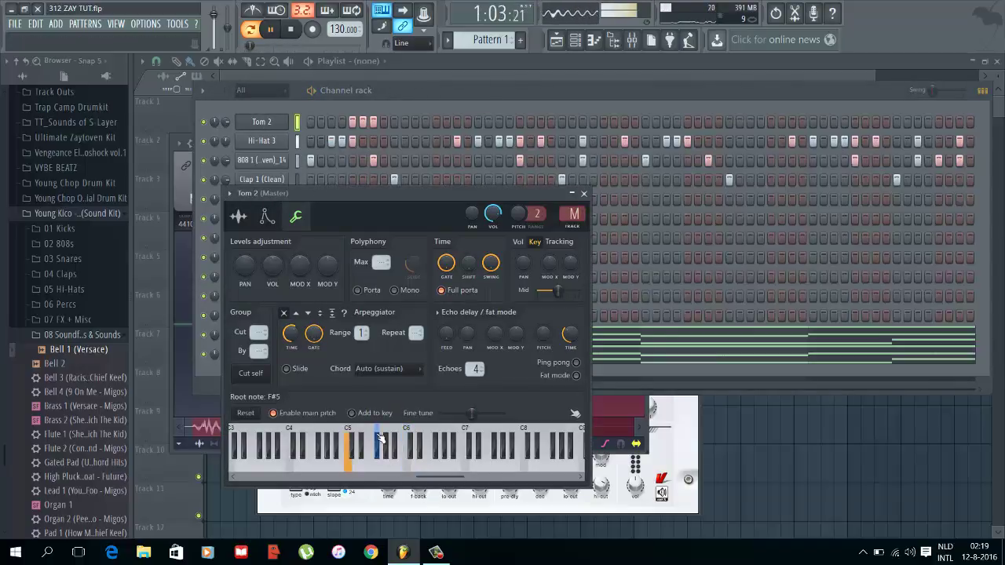
pyautogui.click(240, 214)
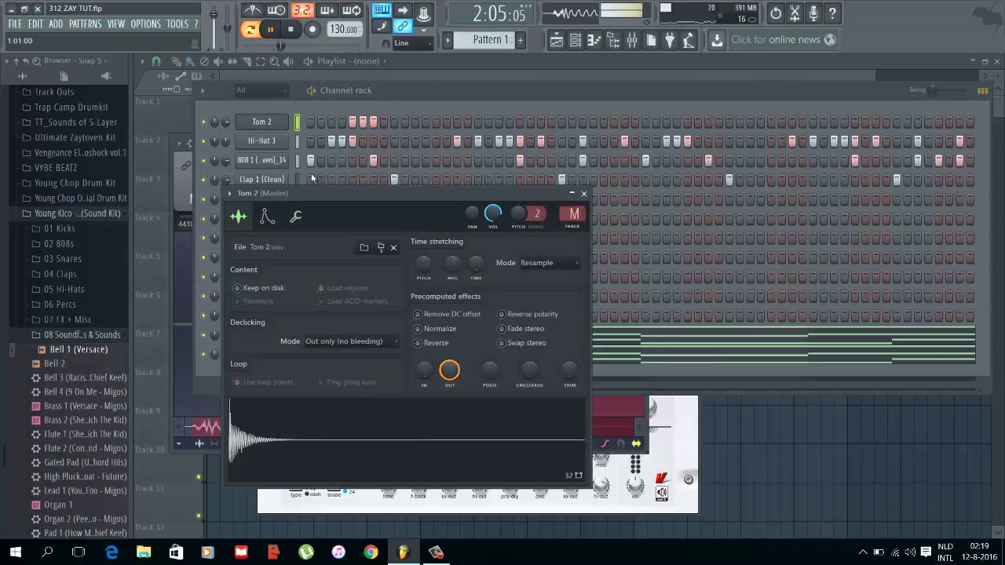
pyautogui.press('Escape')
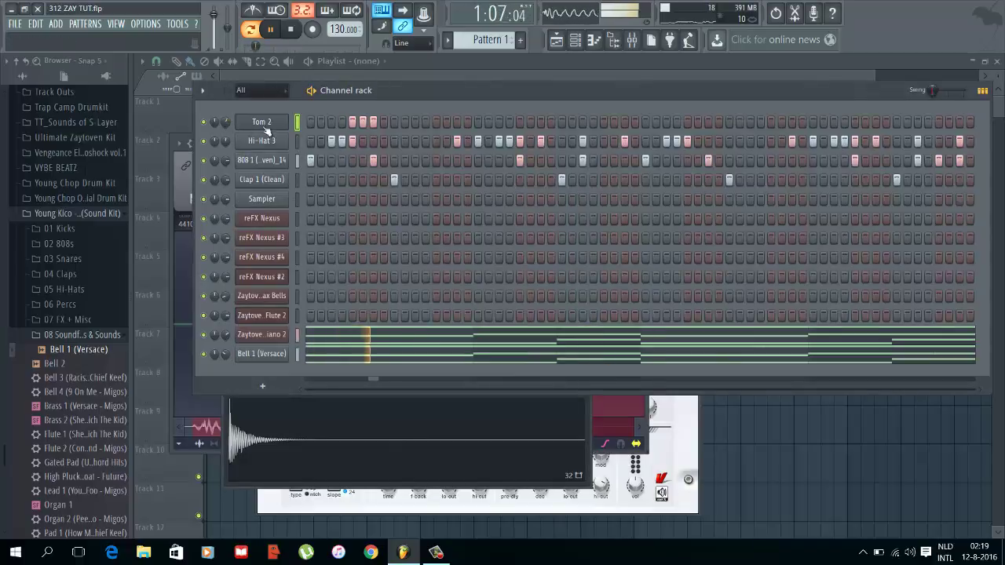
# Step: Stop playback and preview the crash, perc and rim samples in the 06 Percs folder
pyautogui.click(81, 336)
pyautogui.click(71, 305)
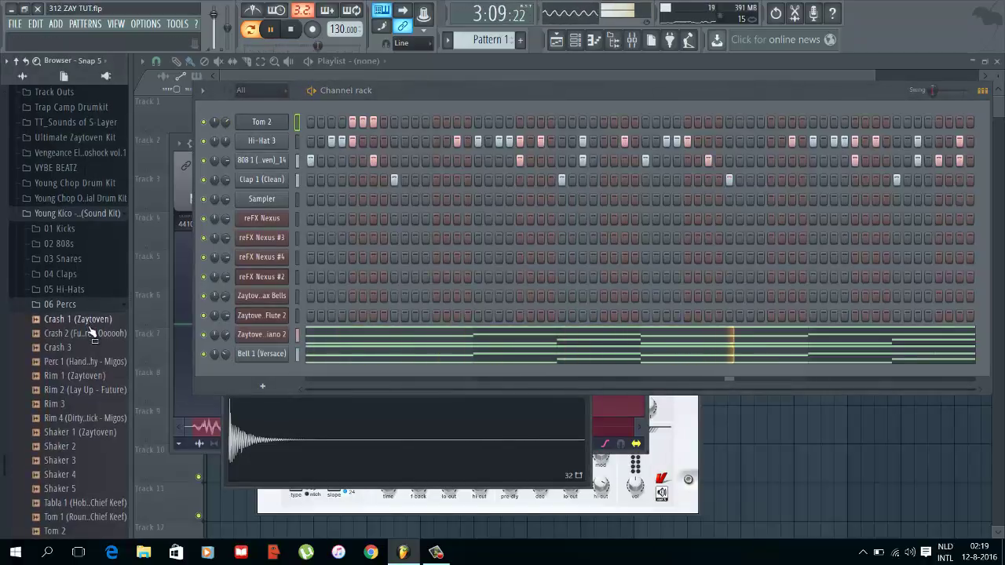
pyautogui.press('space')
pyautogui.click(89, 324)
pyautogui.click(88, 347)
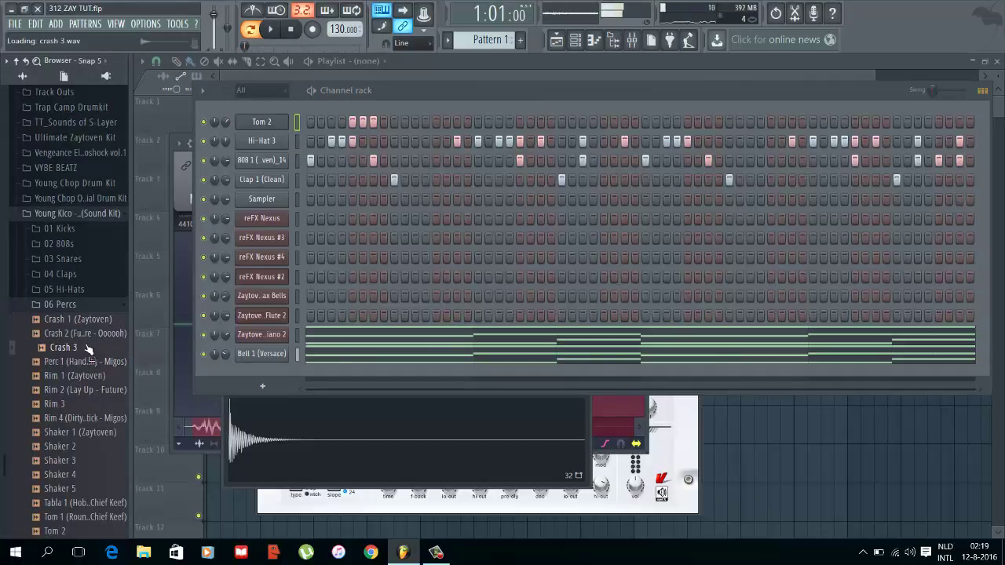
pyautogui.moveTo(278, 363); pyautogui.dragTo(273, 373)
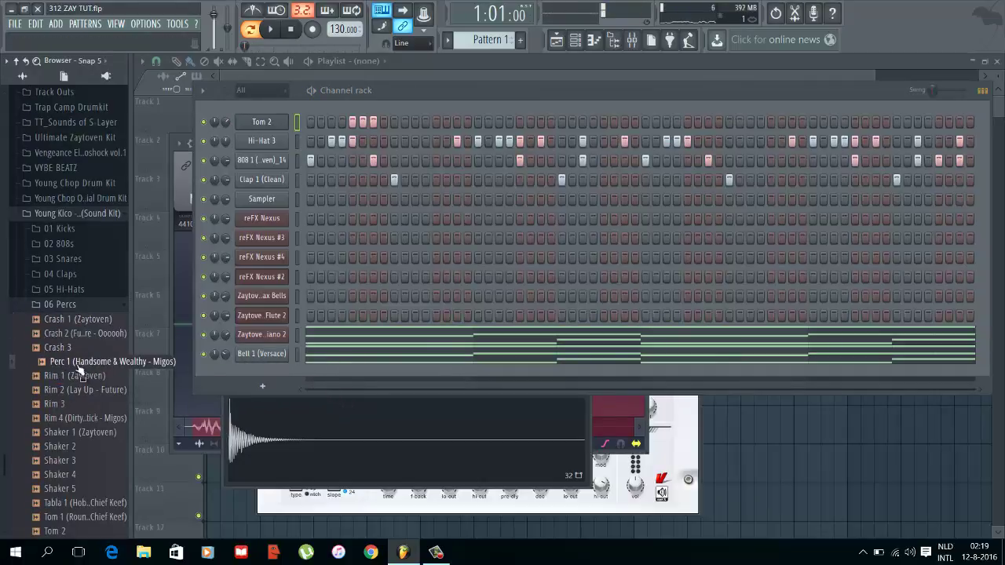
pyautogui.click(83, 379)
pyautogui.click(86, 390)
pyautogui.click(86, 404)
pyautogui.click(86, 418)
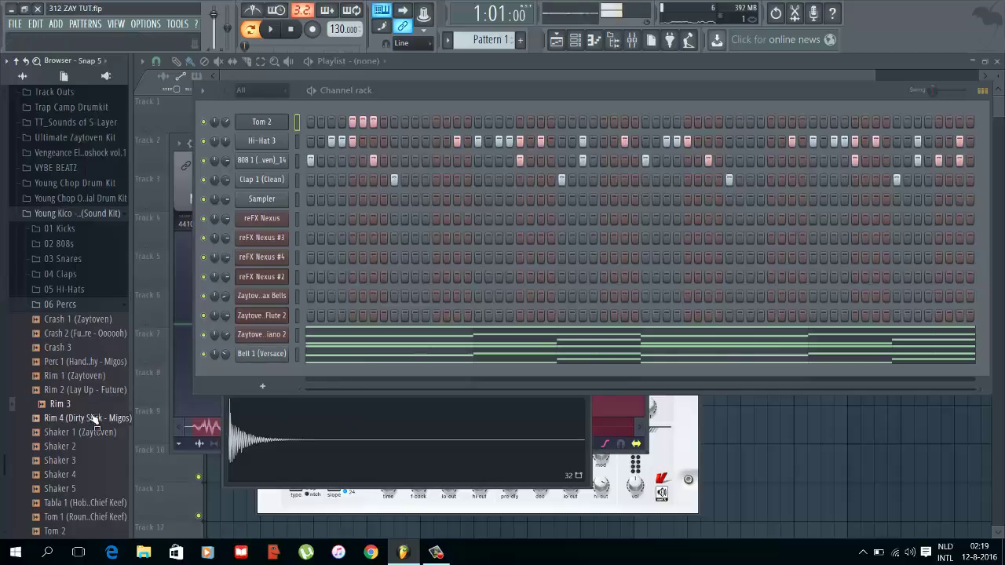
# Step: Place the Crash 3 sample at bar 1 on Track 9 of the playlist and preview the shaker and tabla samples
pyautogui.moveTo(79, 347); pyautogui.dragTo(208, 407)
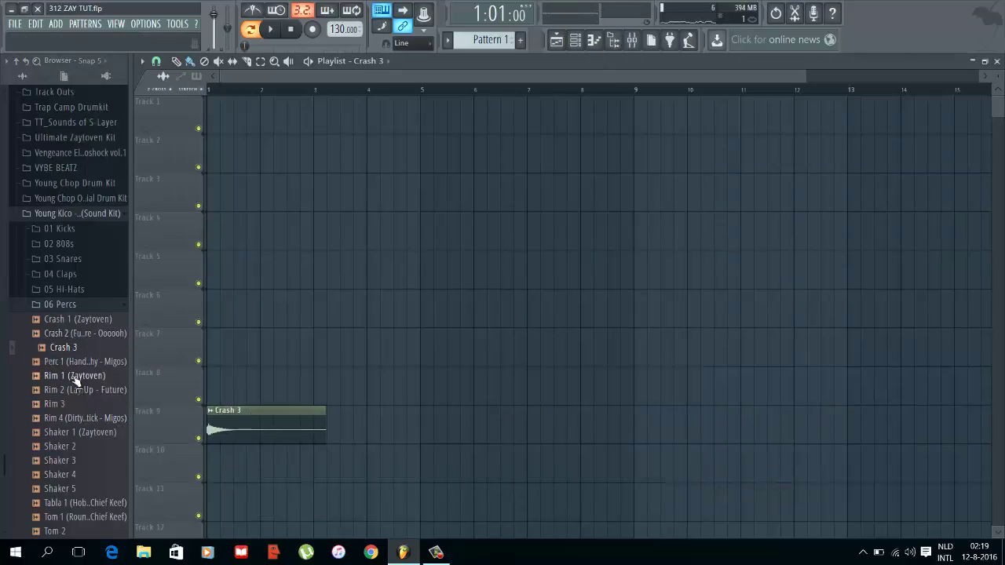
pyautogui.click(80, 348)
pyautogui.click(78, 432)
pyautogui.click(60, 474)
pyautogui.click(69, 503)
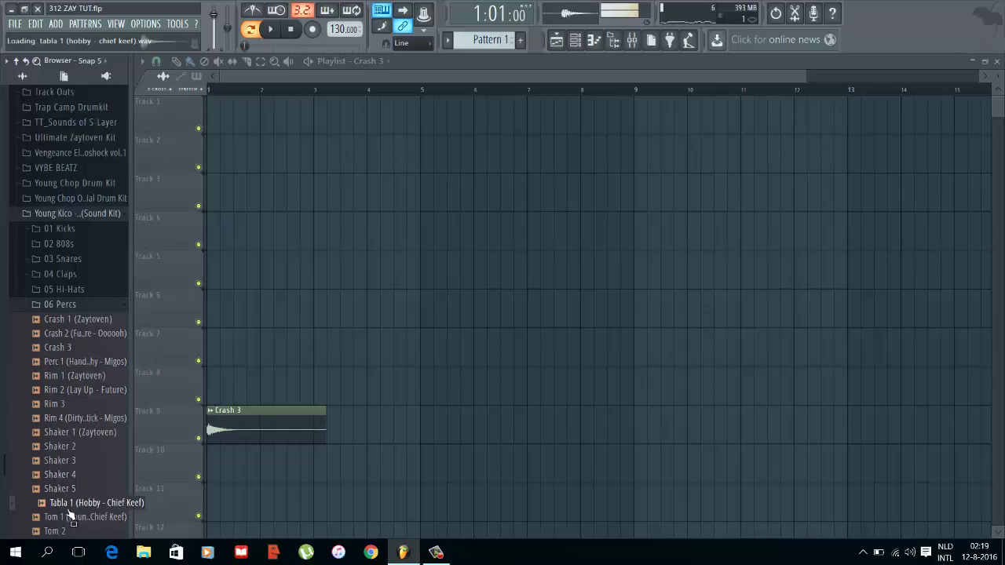
# Step: Add Tabla 1 (Hobby - Chief Keef) as a new channel below Hi-Hat 3 and play the pattern
pyautogui.moveTo(70, 513); pyautogui.dragTo(355, 170)
pyautogui.moveTo(308, 106); pyautogui.dragTo(291, 79)
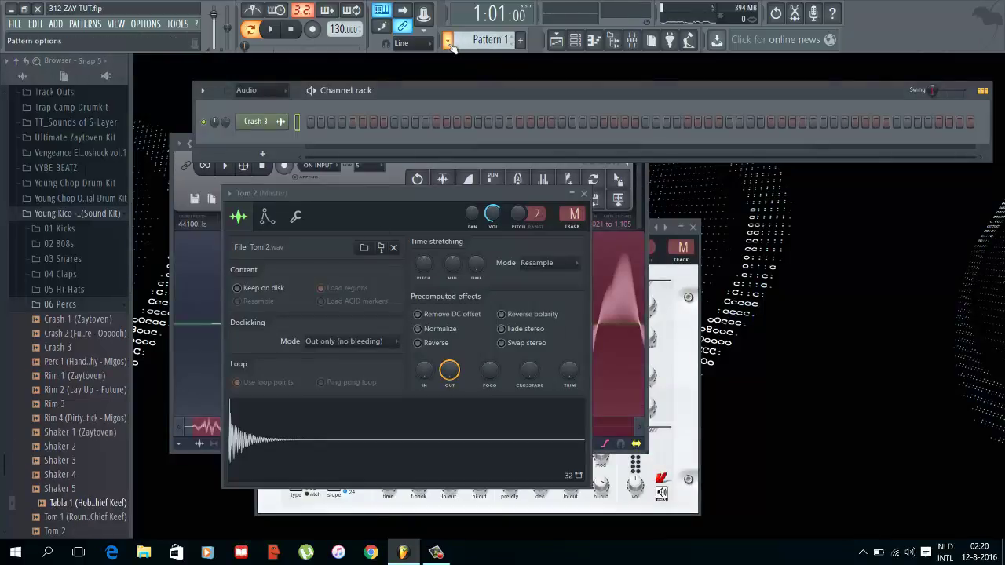
pyautogui.click(450, 43)
pyautogui.click(455, 56)
pyautogui.moveTo(63, 522); pyautogui.dragTo(269, 151)
pyautogui.press('space')
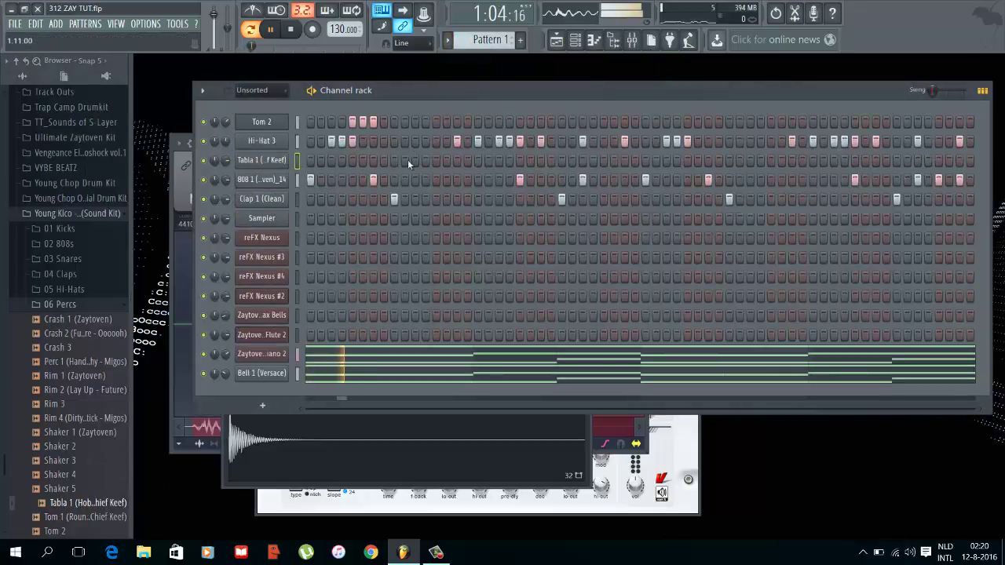
# Step: Place Tabla 1 hits on steps 11 and 13 of the pattern, clearing the trial hits around them
pyautogui.click(405, 161)
pyautogui.click(427, 161)
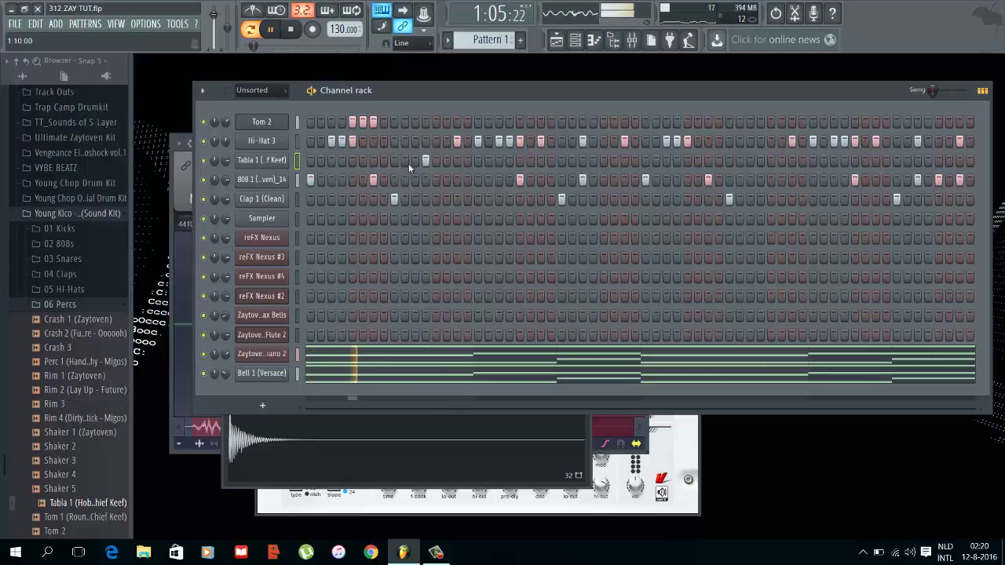
pyautogui.click(415, 161)
pyautogui.rightClick(426, 160)
pyautogui.click(437, 161)
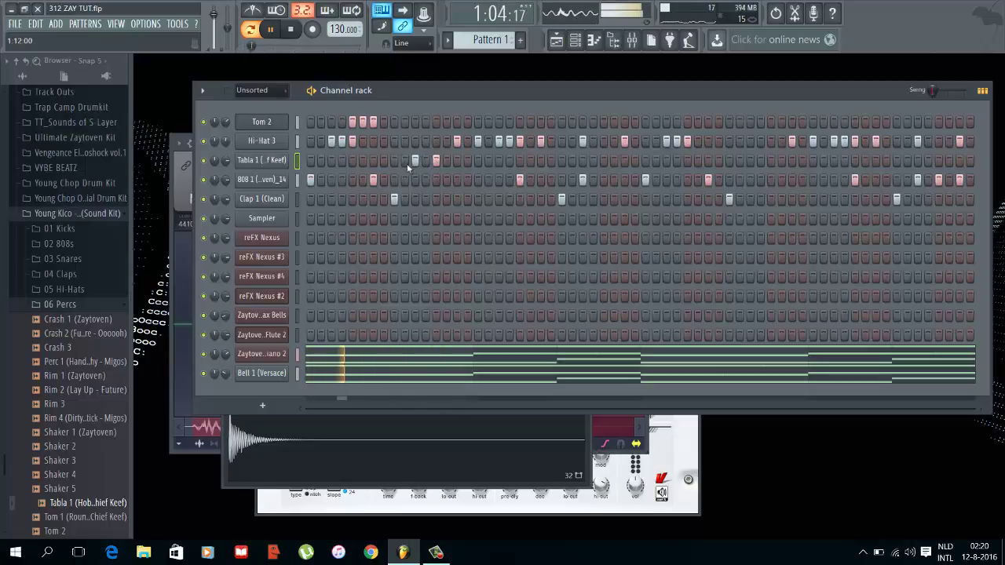
# Step: Route Tabla 1 to mixer track 4, load Fruity Reeverb 2 in its first effect slot, and restart playback
pyautogui.click(275, 163)
pyautogui.hotkey('ctrl', 'l')
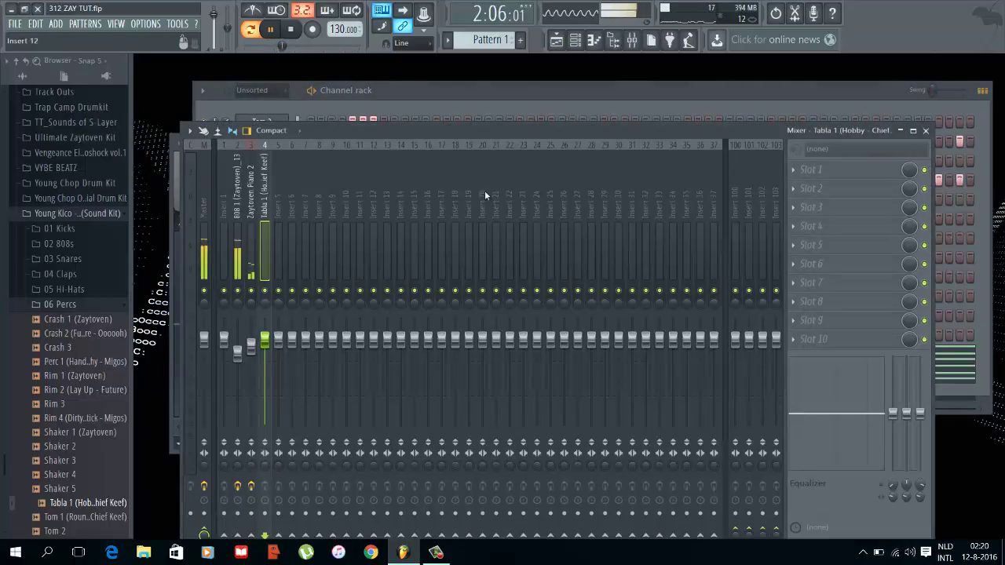
pyautogui.click(794, 170)
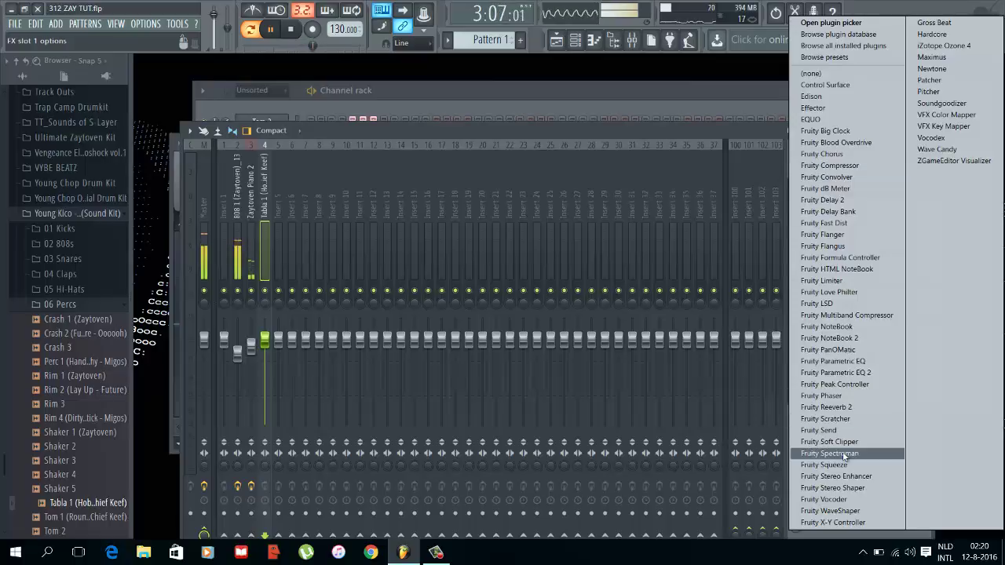
pyautogui.click(836, 411)
pyautogui.press('space')
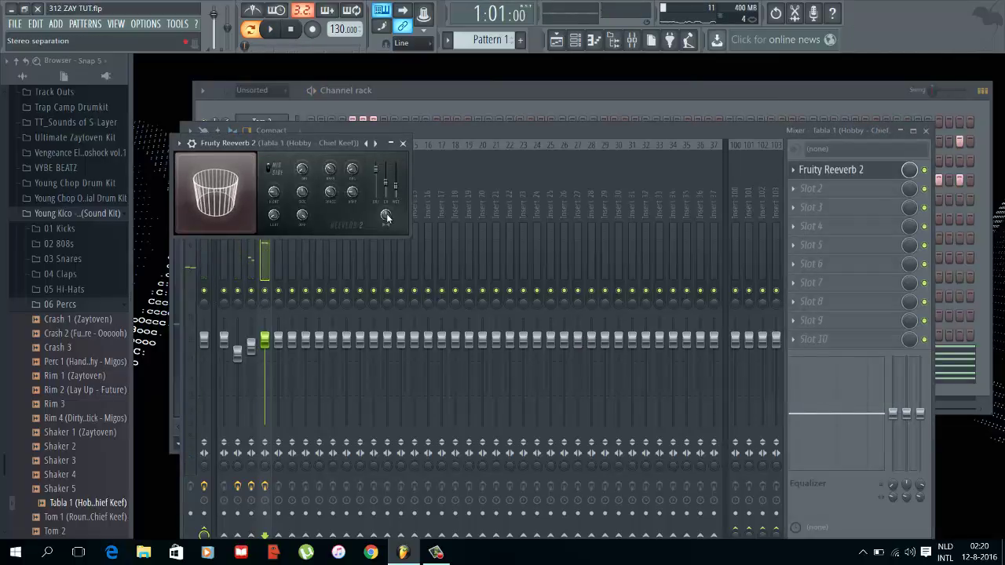
pyautogui.press('space')
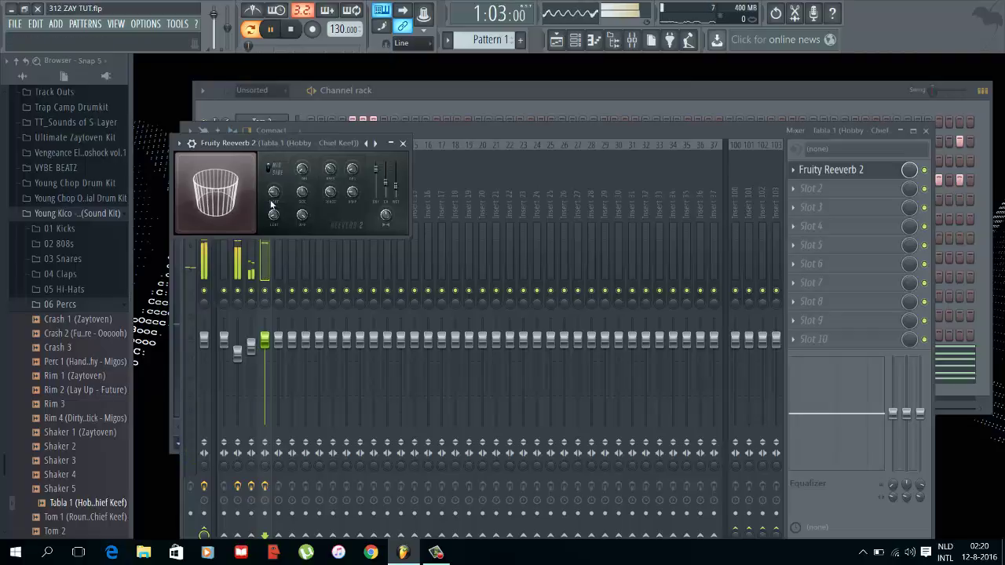
# Step: Preview the rim samples in the 06 Percs folder, add Rim 3 as a new channel below Tabla 1, and play the pattern
pyautogui.click(448, 94)
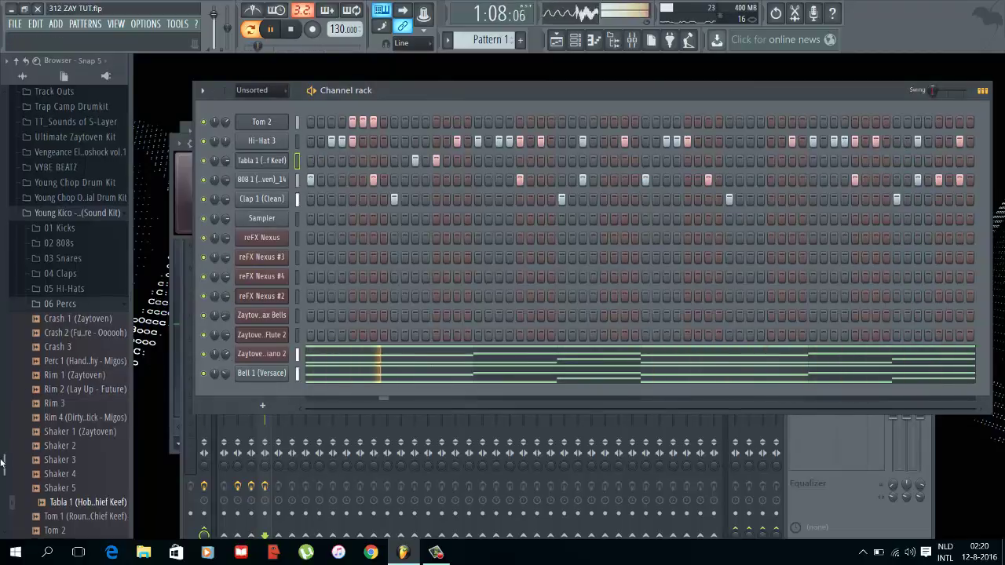
pyautogui.scroll(-3, 2, 487)
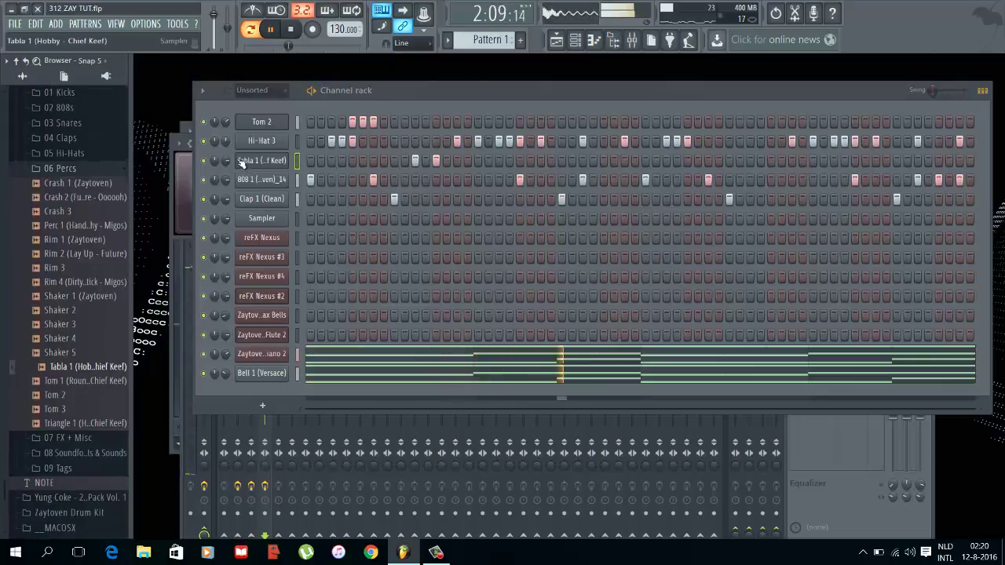
pyautogui.press('space')
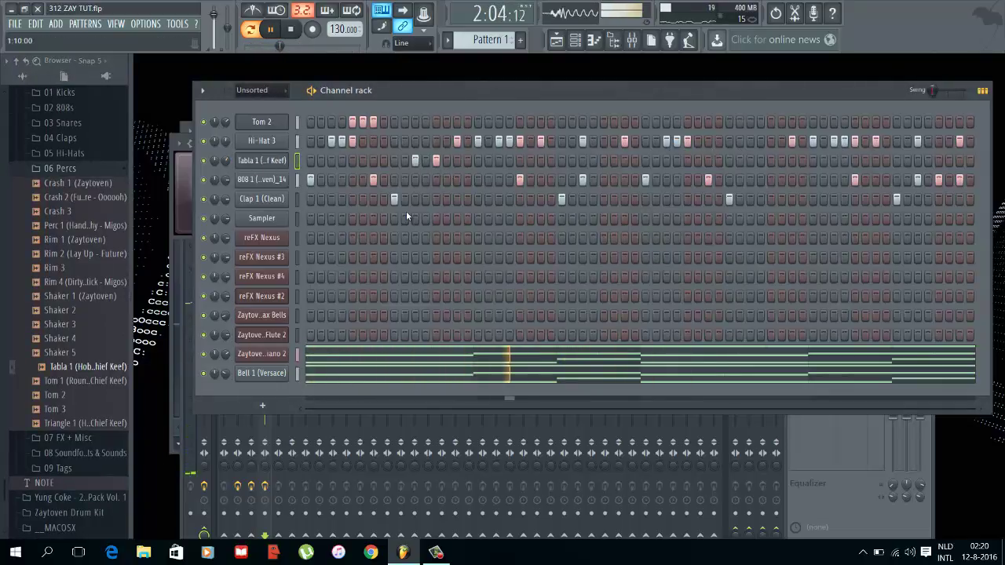
pyautogui.press('space')
pyautogui.click(68, 256)
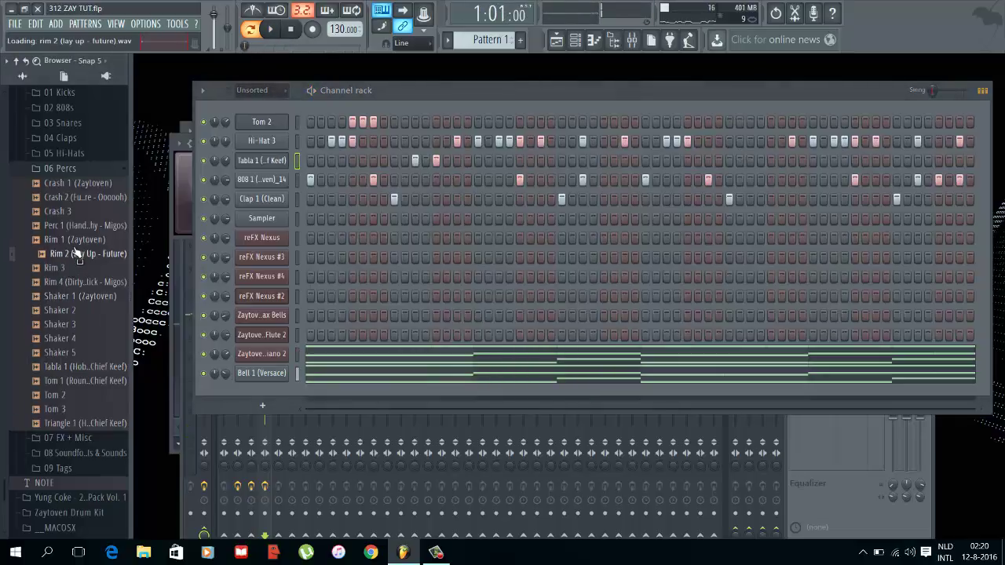
pyautogui.press('Up')
pyautogui.click(77, 250)
pyautogui.moveTo(77, 243); pyautogui.dragTo(395, 193)
pyautogui.click(79, 270)
pyautogui.press('space')
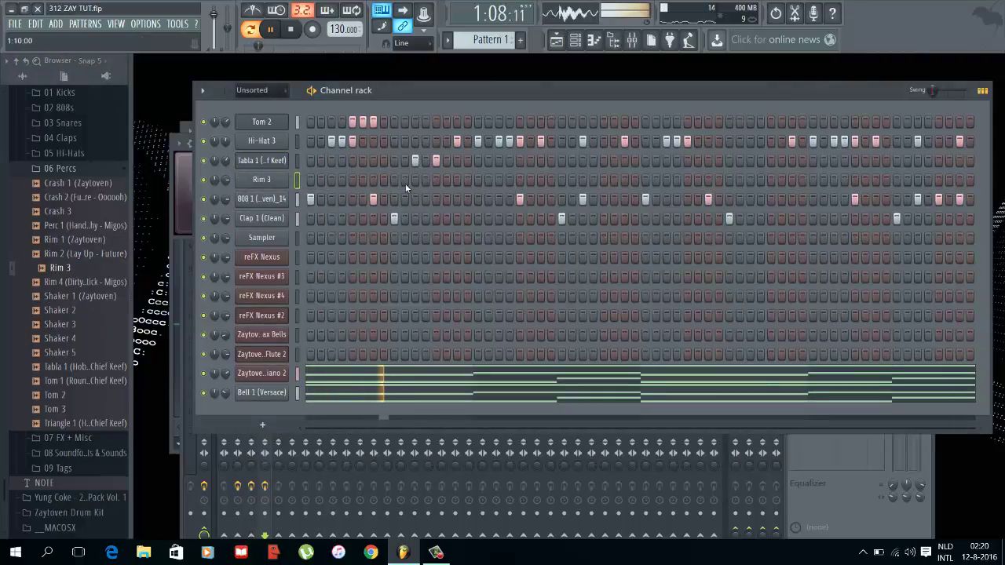
# Step: Place Rim 3 hits on steps 15, 19, 47 and 51 of the pattern, clearing the trial hits, and stop playback
pyautogui.click(446, 180)
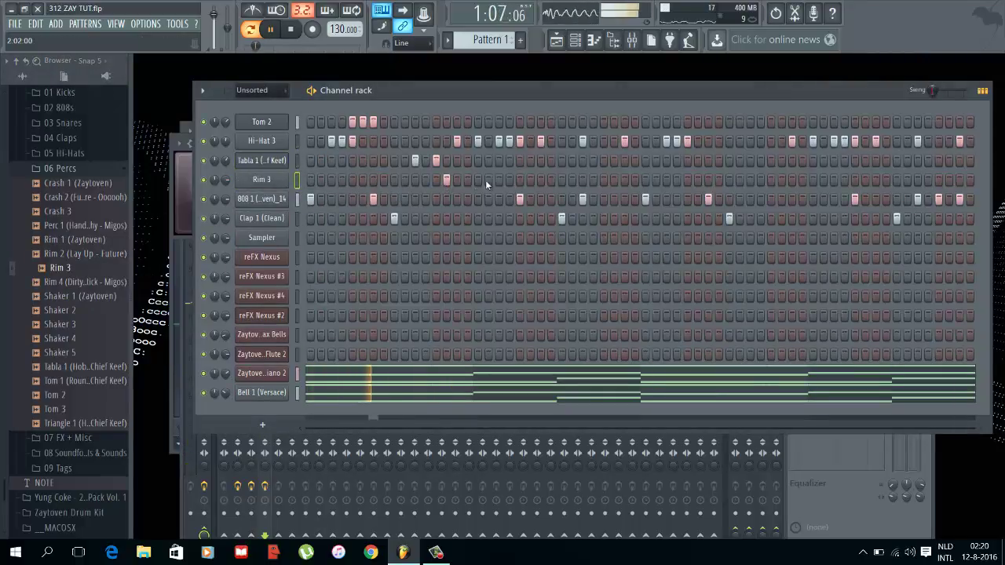
pyautogui.click(487, 180)
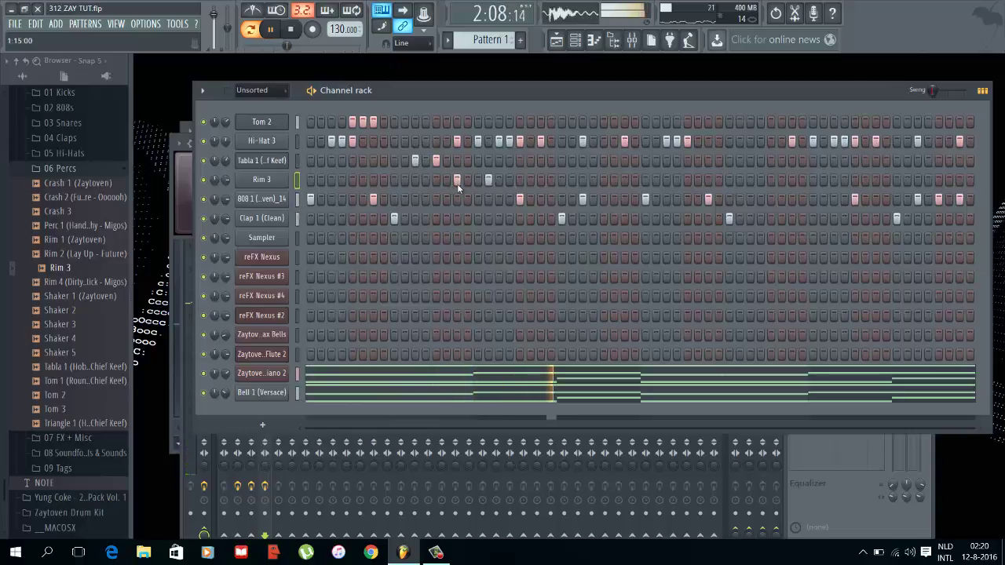
pyautogui.click(489, 180)
pyautogui.click(498, 180)
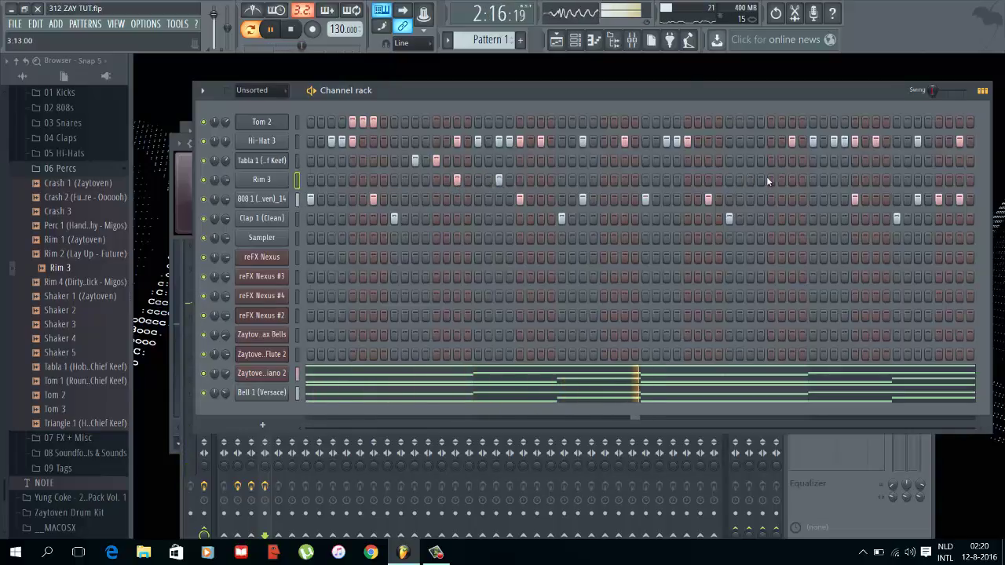
pyautogui.click(834, 180)
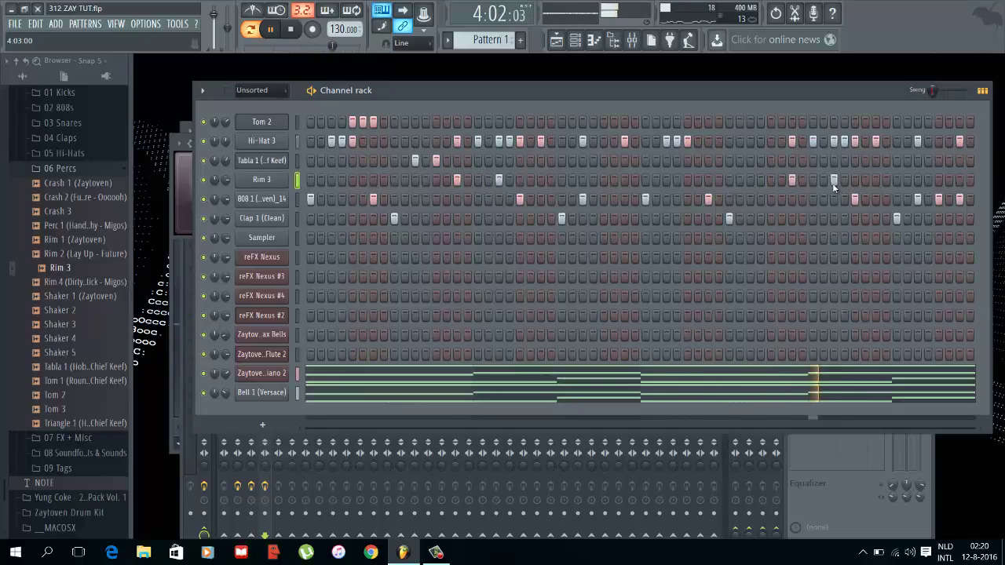
pyautogui.press('space')
# Step: Try Rim 1 (Zaytoven) as the rim channel's sample during playback, and restore Rim 3
pyautogui.click(72, 286)
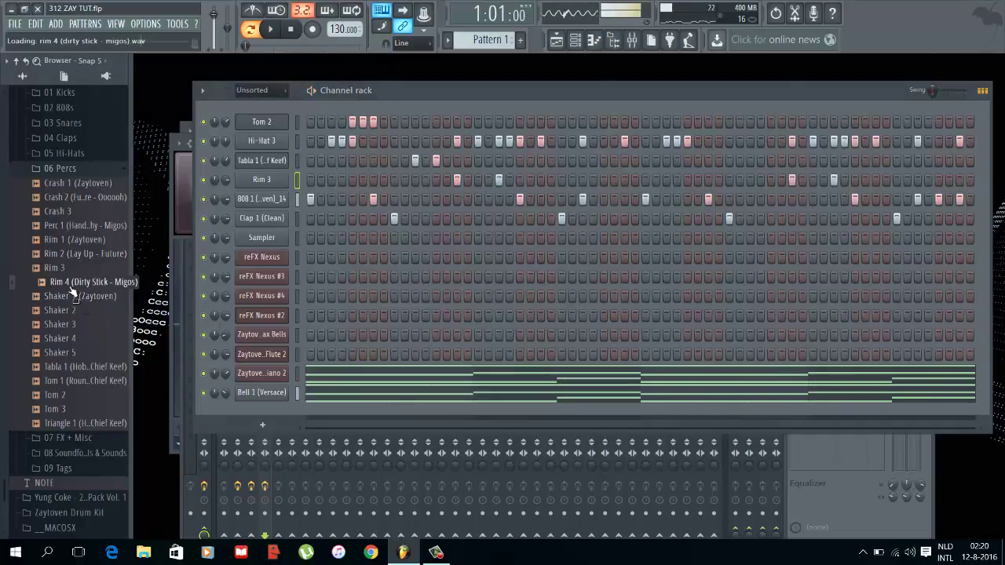
pyautogui.click(79, 257)
pyautogui.moveTo(75, 240); pyautogui.dragTo(275, 185)
pyautogui.press('space')
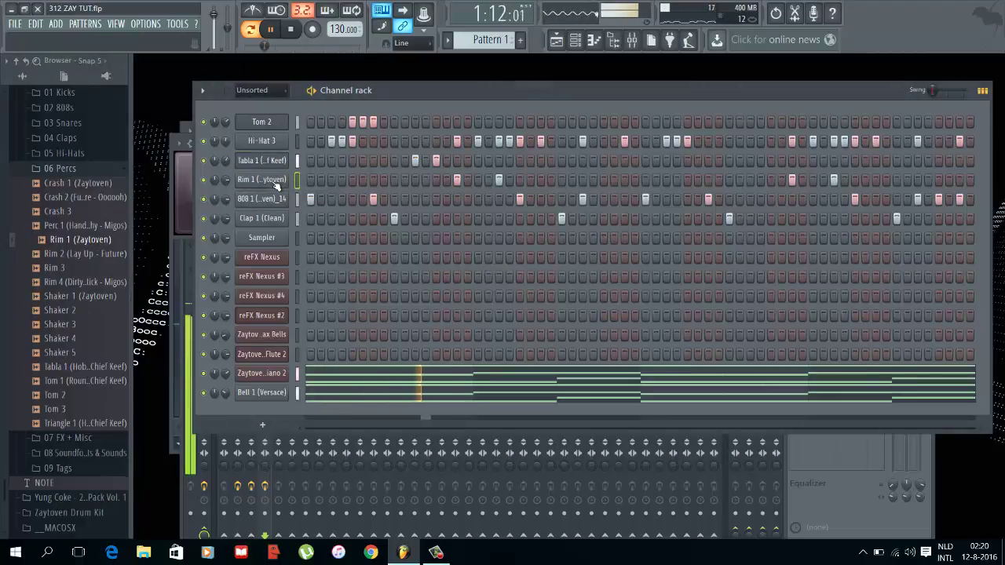
pyautogui.moveTo(84, 258); pyautogui.dragTo(271, 182)
pyautogui.press('space')
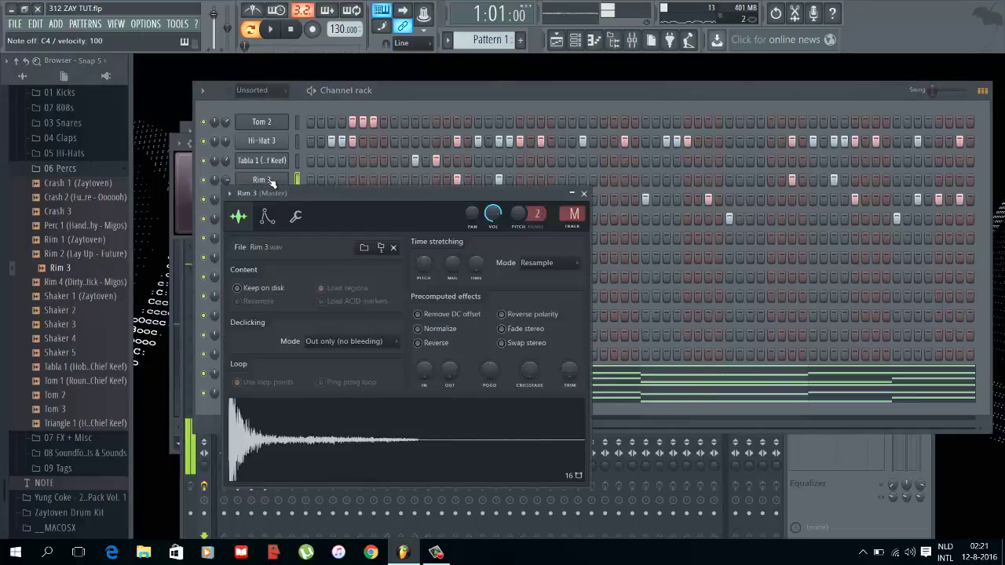
# Step: Set Rim 3's root note to E5 and increase its sample fade-out while listening to the pattern
pyautogui.click(294, 214)
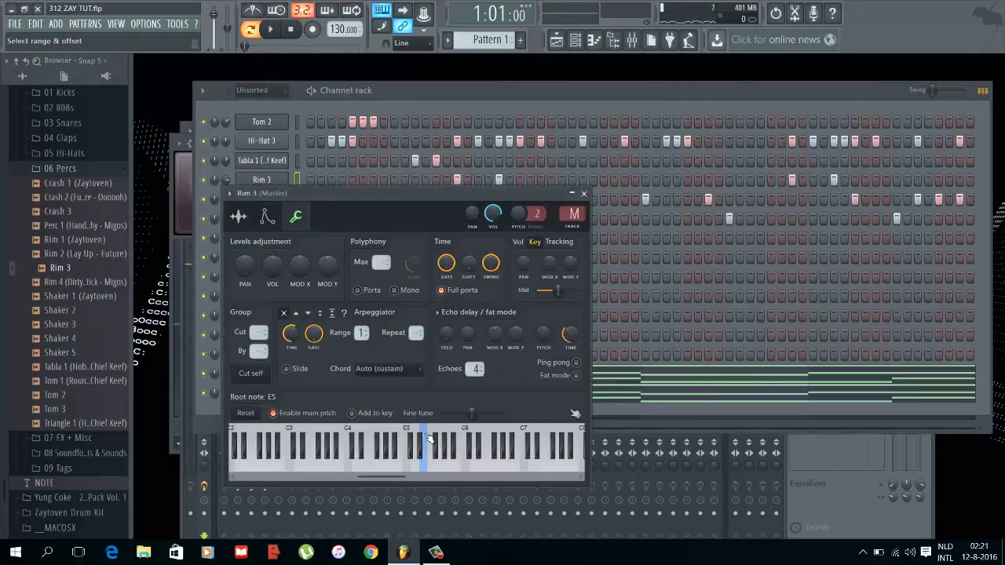
pyautogui.click(242, 219)
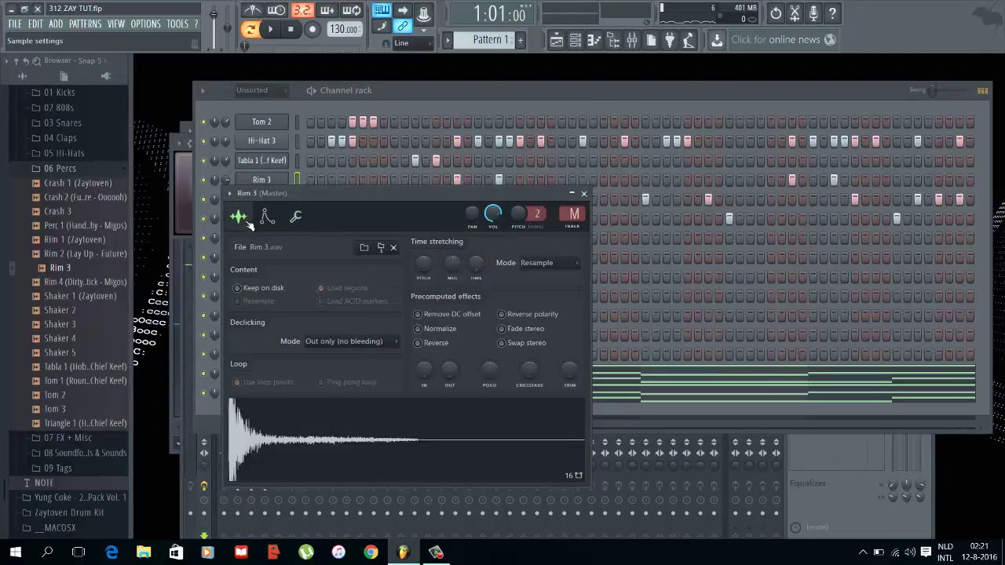
pyautogui.moveTo(449, 371); pyautogui.dragTo(451, 367)
pyautogui.press('space')
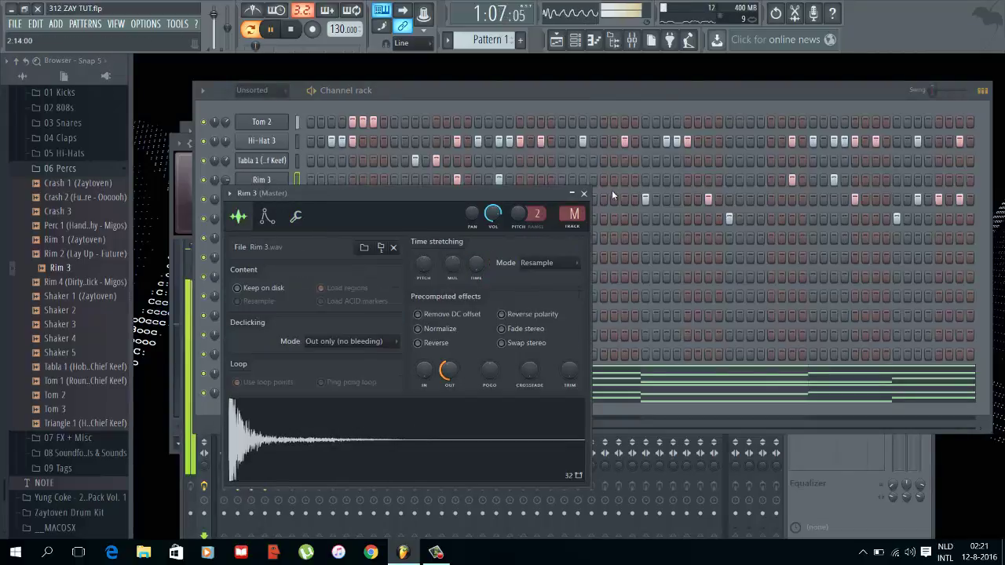
pyautogui.click(584, 193)
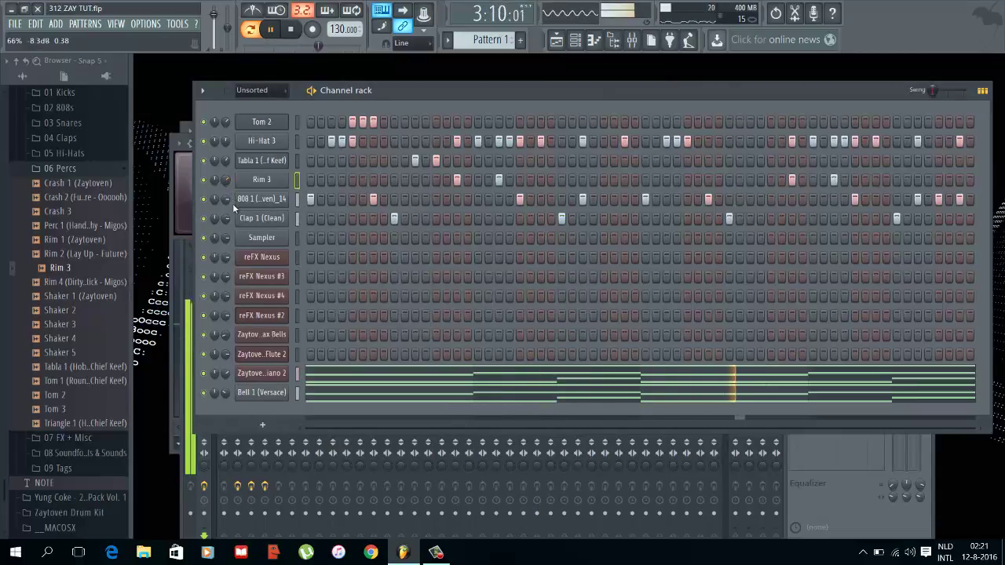
# Step: Raise the system volume to 100 and collapse the 06 Percs sample folder
pyautogui.press('XF86AudioRaiseVolume')
pyautogui.press('XF86AudioRaiseVolume')
pyautogui.press('XF86AudioRaiseVolume')
pyautogui.press('XF86AudioRaiseVolume')
pyautogui.press('XF86AudioRaiseVolume')
pyautogui.press('XF86AudioRaiseVolume')
pyautogui.press('XF86AudioRaiseVolume')
pyautogui.press('XF86AudioRaiseVolume')
pyautogui.press('XF86AudioRaiseVolume')
pyautogui.press('XF86AudioRaiseVolume')
pyautogui.press('XF86AudioRaiseVolume')
pyautogui.press('XF86AudioRaiseVolume')
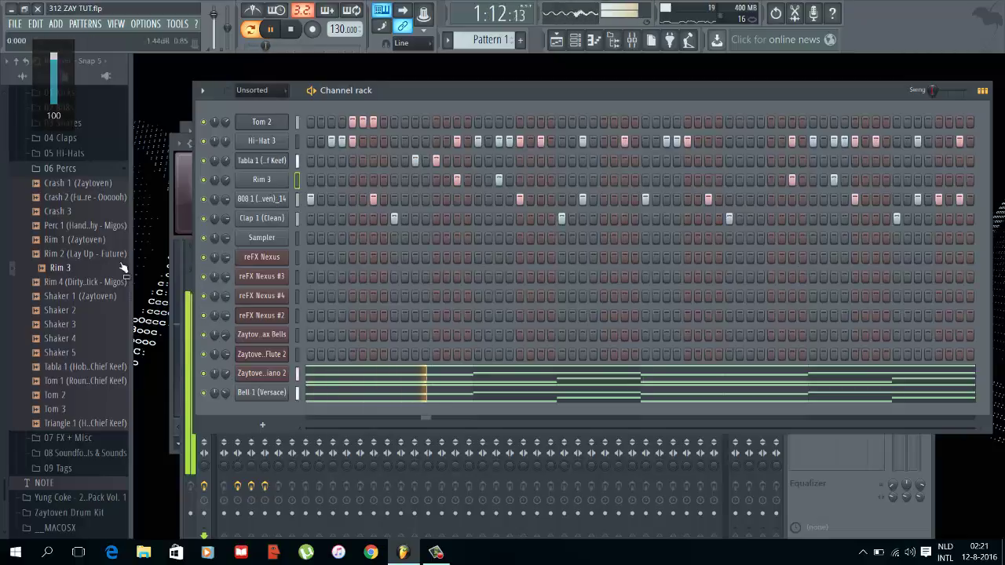
pyautogui.click(88, 167)
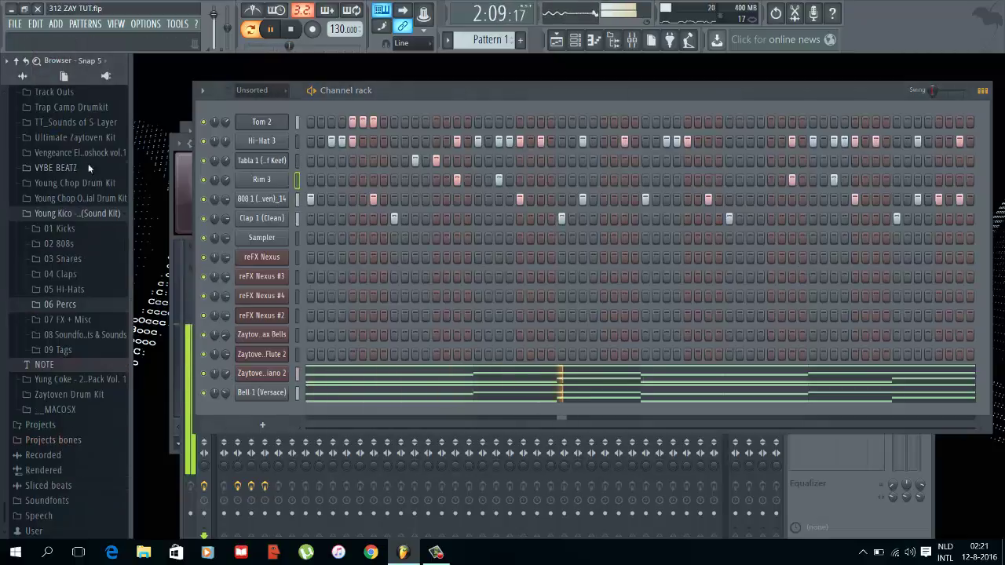
# Step: Review the channel settings of Rim 3, Hi-Hat 3 and Clap 1 (Clean) during playback, and stop the pattern
pyautogui.click(262, 180)
pyautogui.click(296, 217)
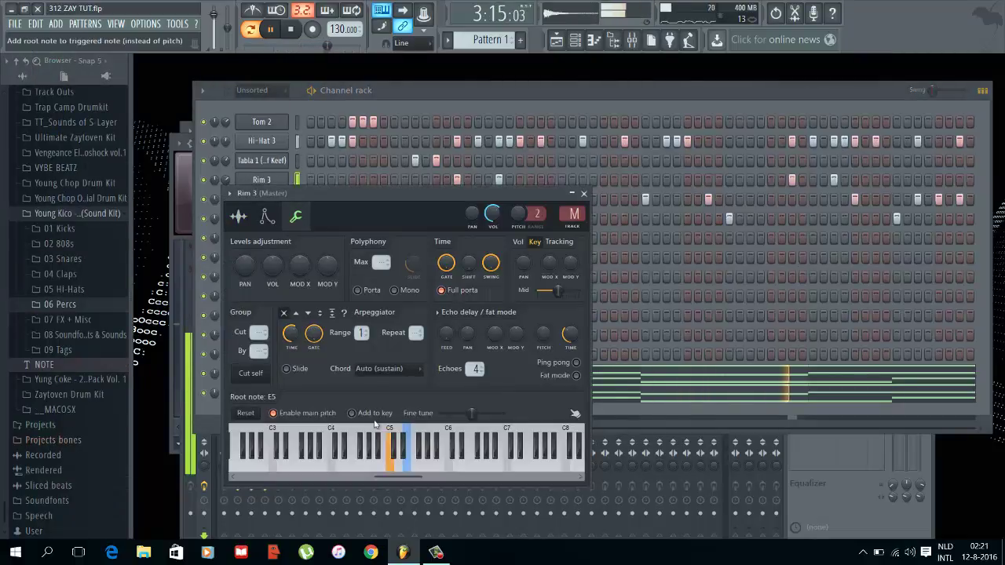
pyautogui.click(584, 193)
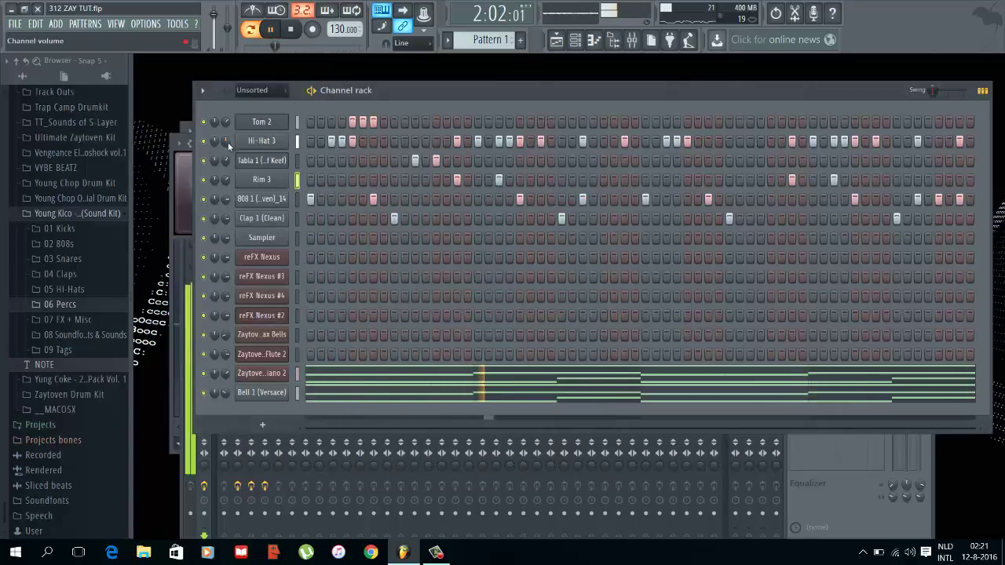
pyautogui.click(276, 144)
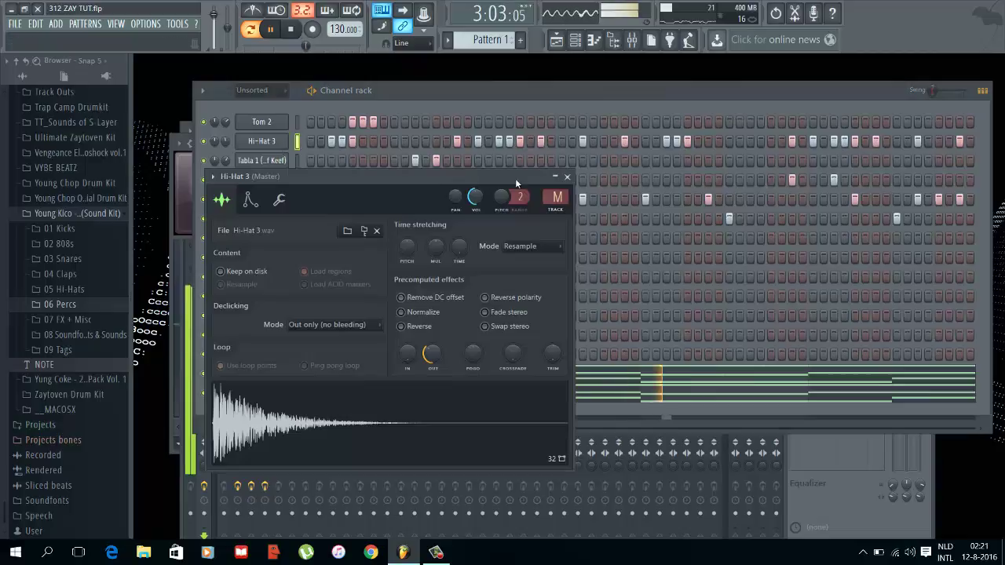
pyautogui.click(567, 176)
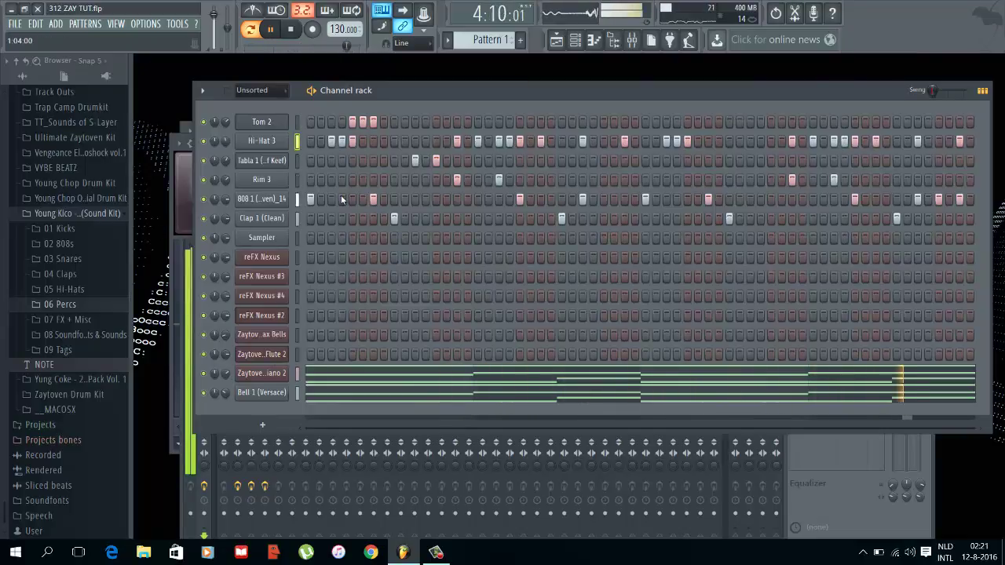
pyautogui.click(249, 224)
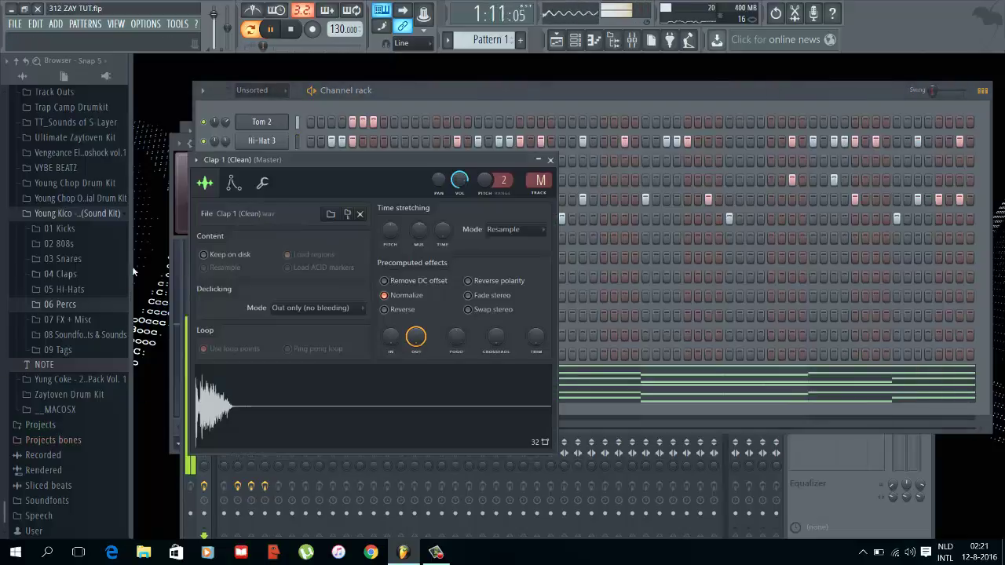
pyautogui.click(140, 268)
pyautogui.press('space')
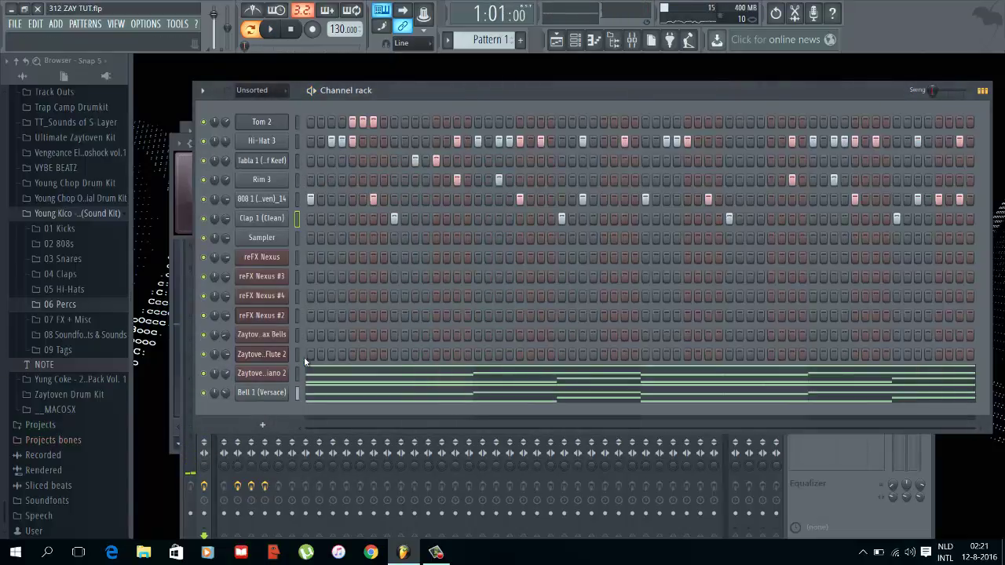
# Step: Audition notes on Zaytoven Flute 2 and check the Zaytoven Piano 2 chord notes in the piano roll
pyautogui.click(299, 355)
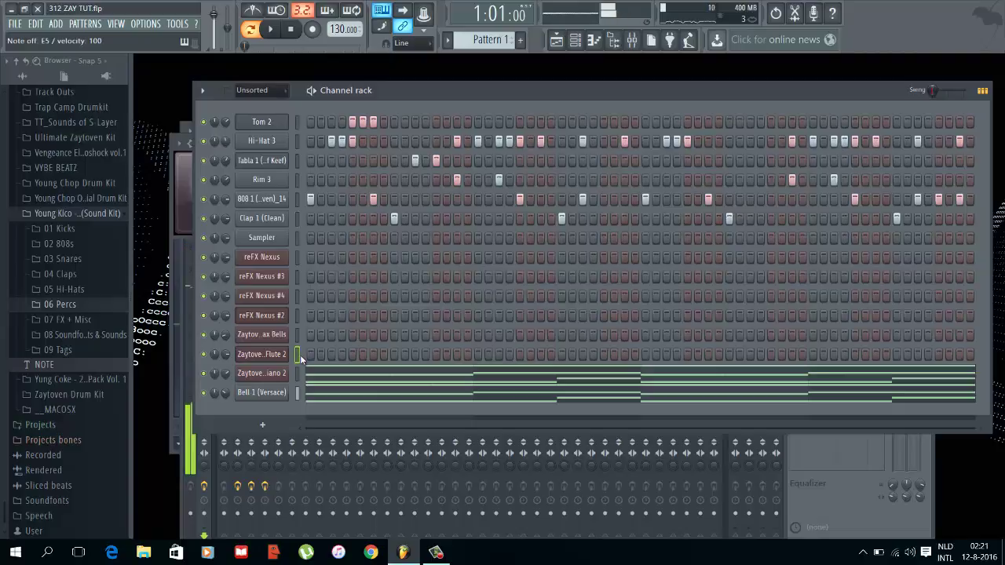
pyautogui.press('e')
pyautogui.press('3')
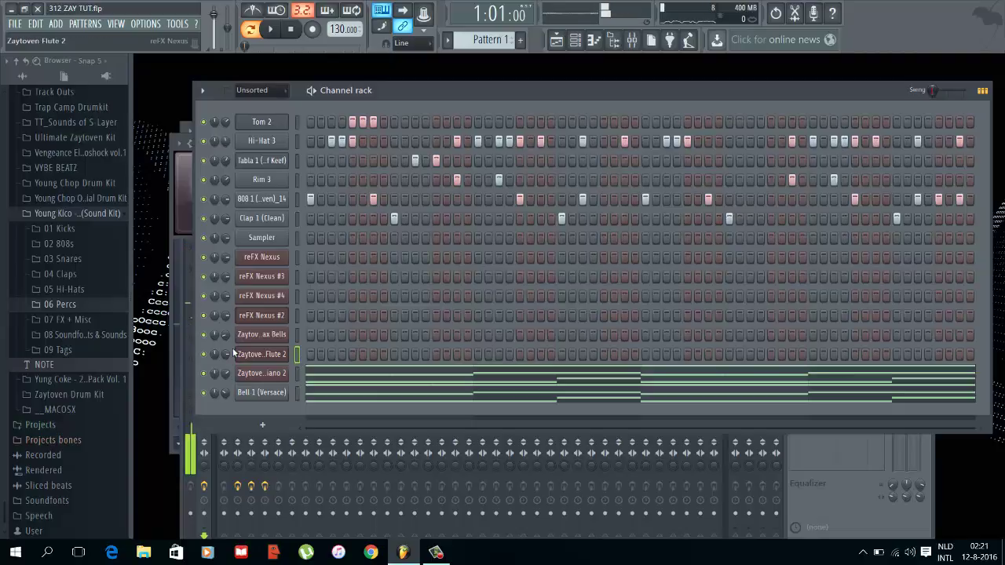
pyautogui.click(337, 376)
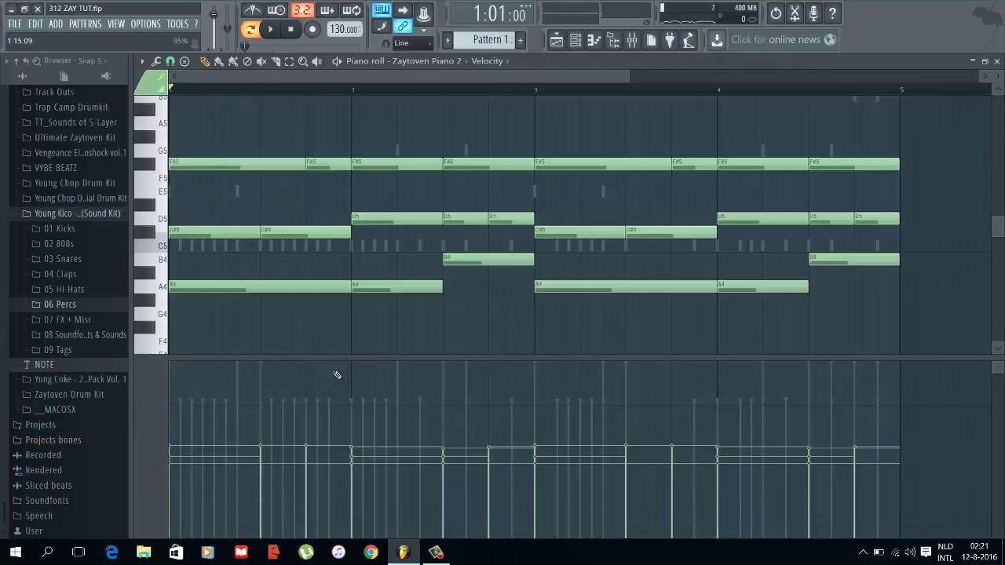
pyautogui.press('F6')
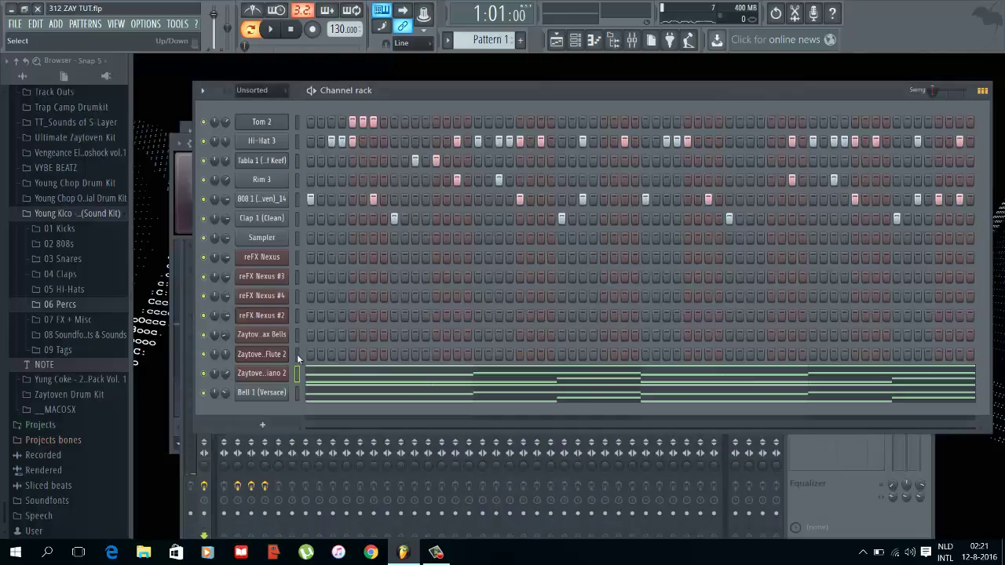
# Step: Play the pattern and try out a Zaytoven Flute 2 melody around F#5 over it
pyautogui.press('5')
pyautogui.press('space')
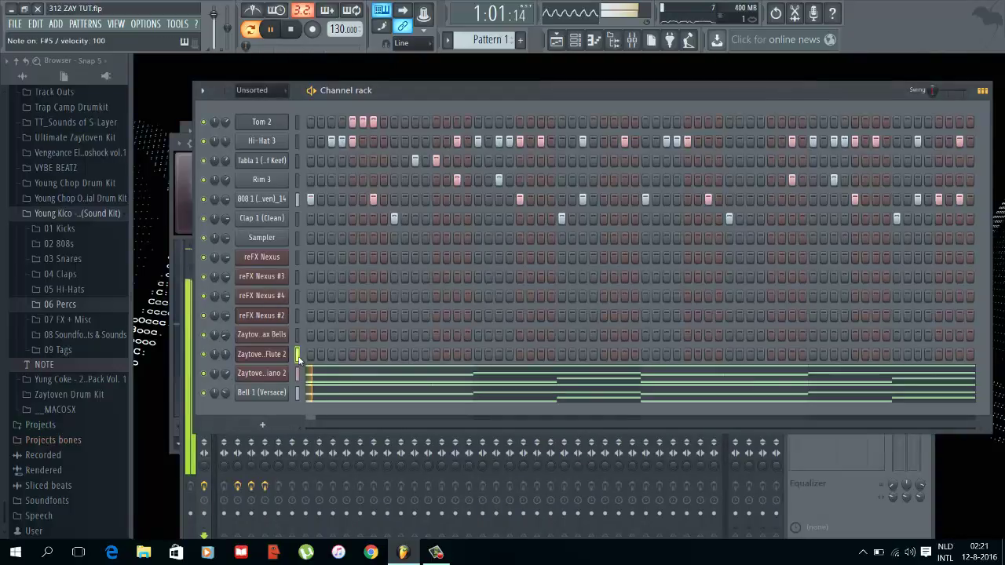
pyautogui.press('[')
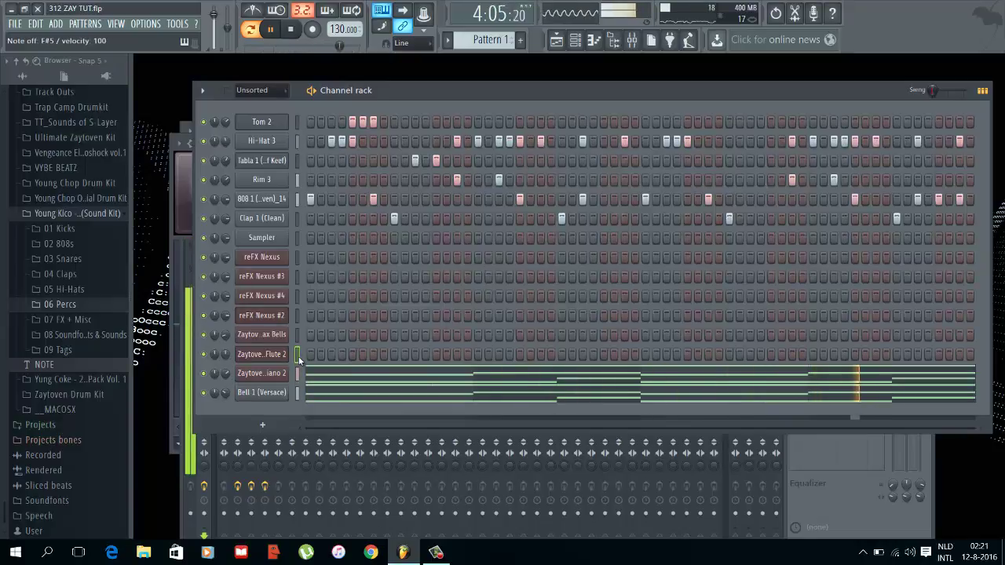
pyautogui.press('space')
pyautogui.press('space')
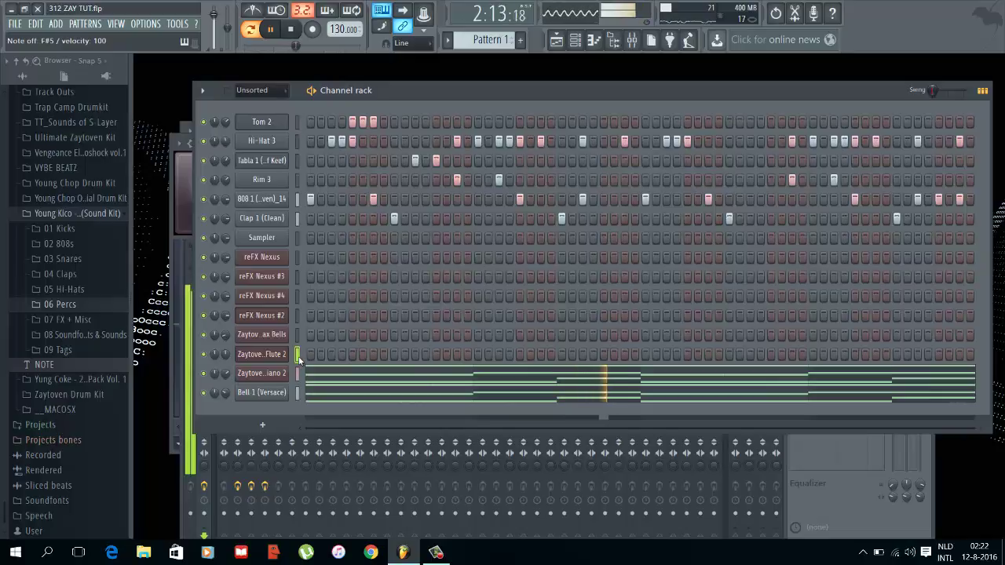
# Step: Start the Zaytoven Flute 2 melody in its piano roll with an F#5 note at the beginning of bar 1, and check it in playback
pyautogui.rightClick(285, 356)
pyautogui.click(292, 354)
pyautogui.press('space')
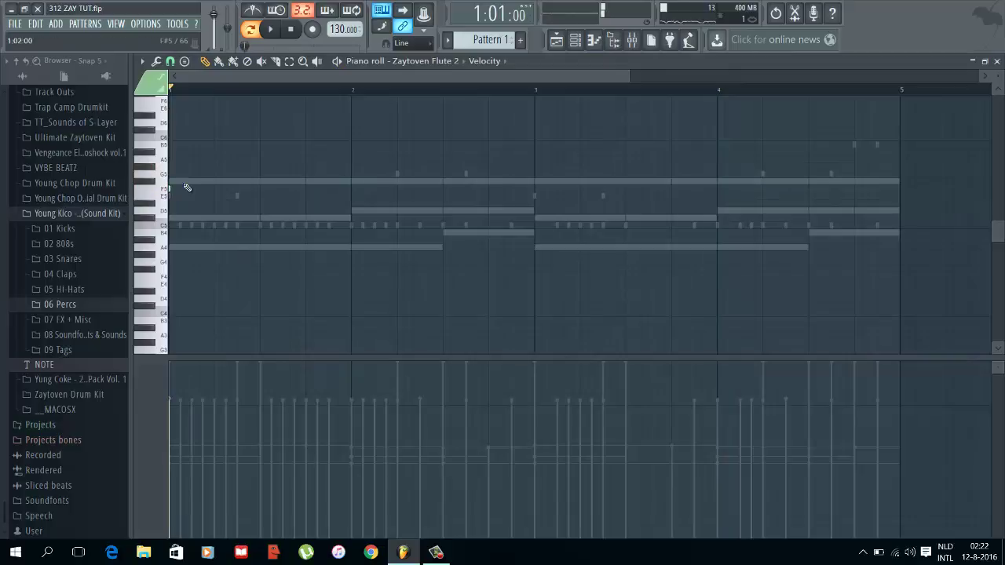
pyautogui.press('space')
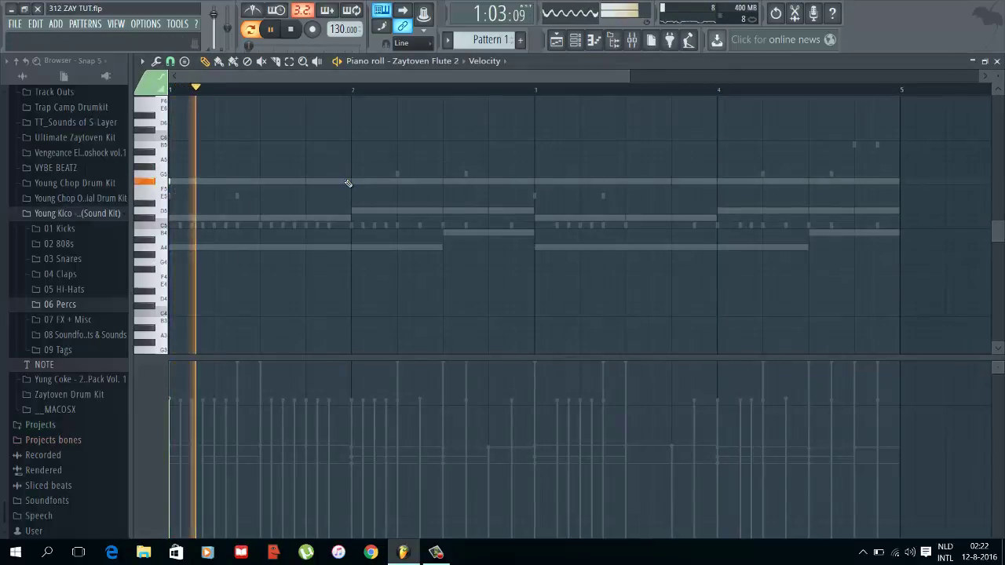
pyautogui.press('space')
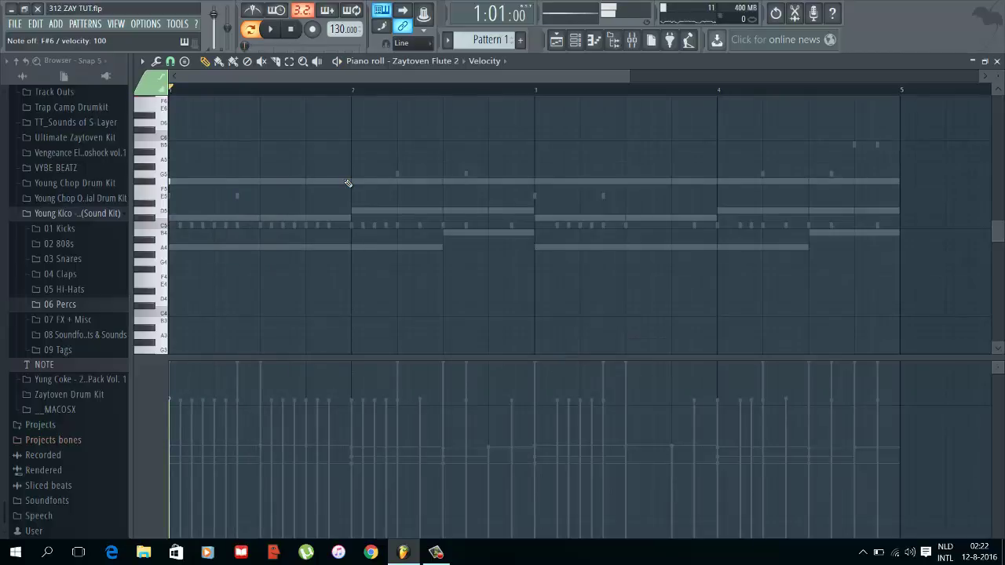
# Step: Continue the flute melody with short notes F#6 at 1:13, D6 at 1:15 and C#6 at the start of bar 2
pyautogui.scroll(5, 348, 183)
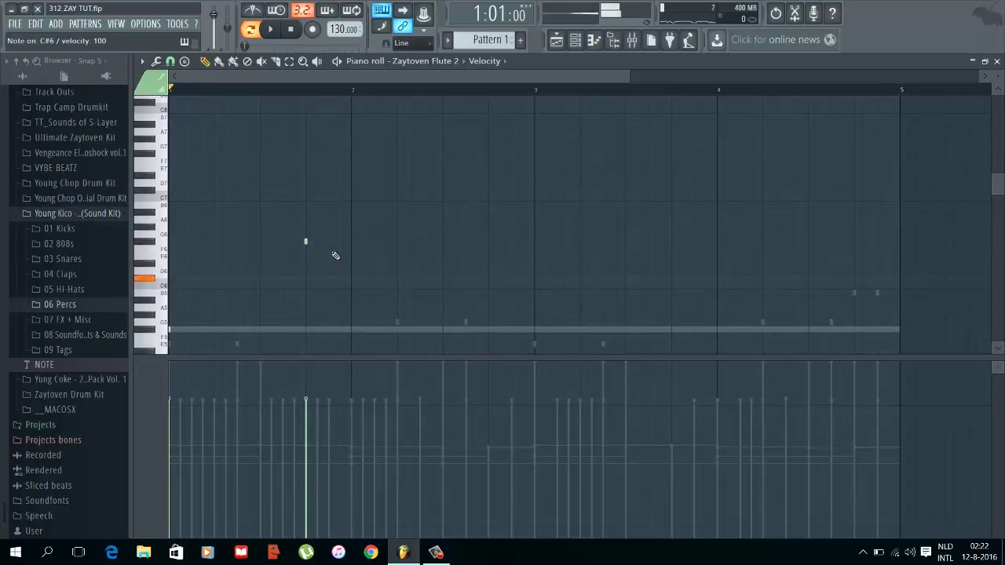
pyautogui.press('space')
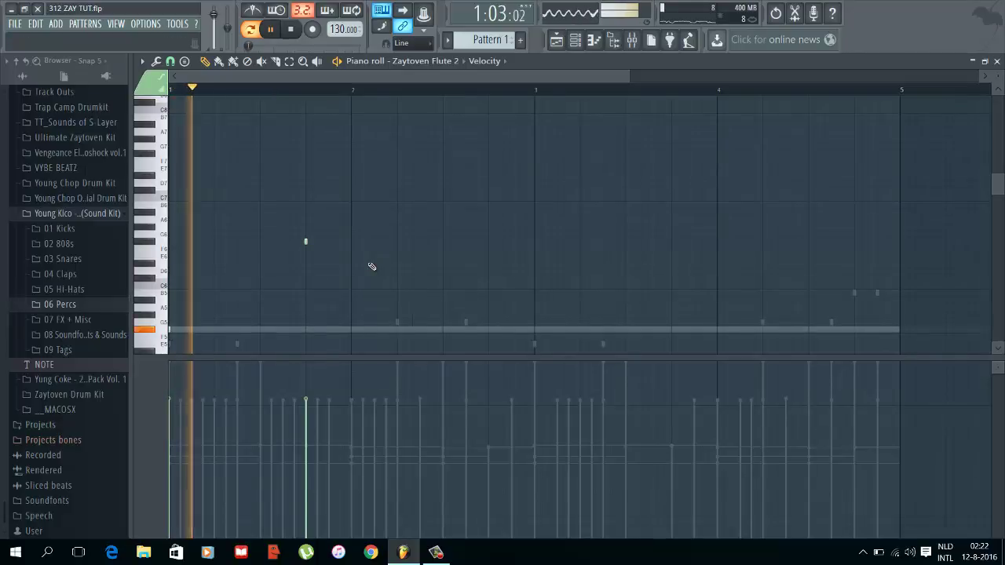
pyautogui.moveTo(352, 263); pyautogui.dragTo(350, 265)
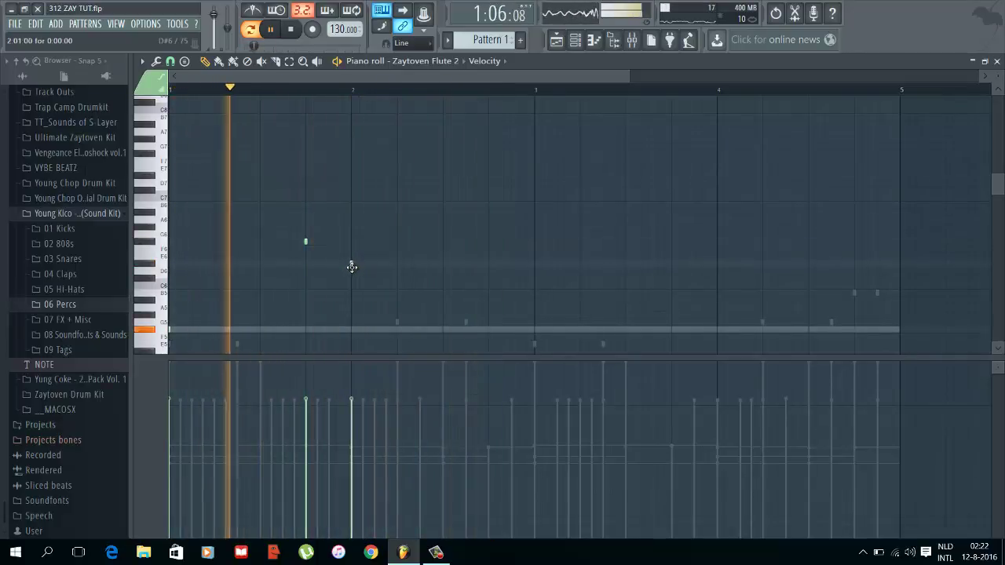
pyautogui.press('space')
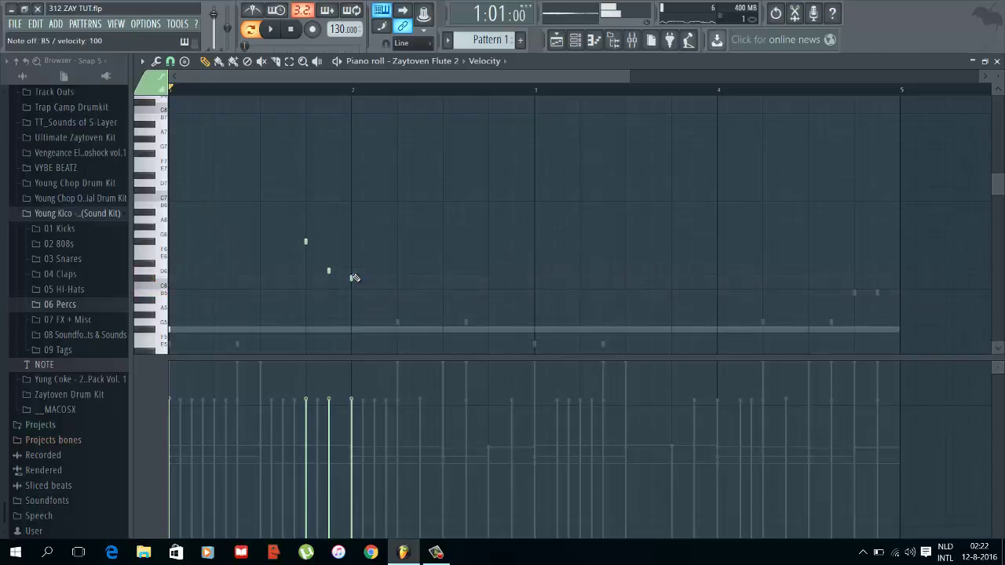
pyautogui.press('space')
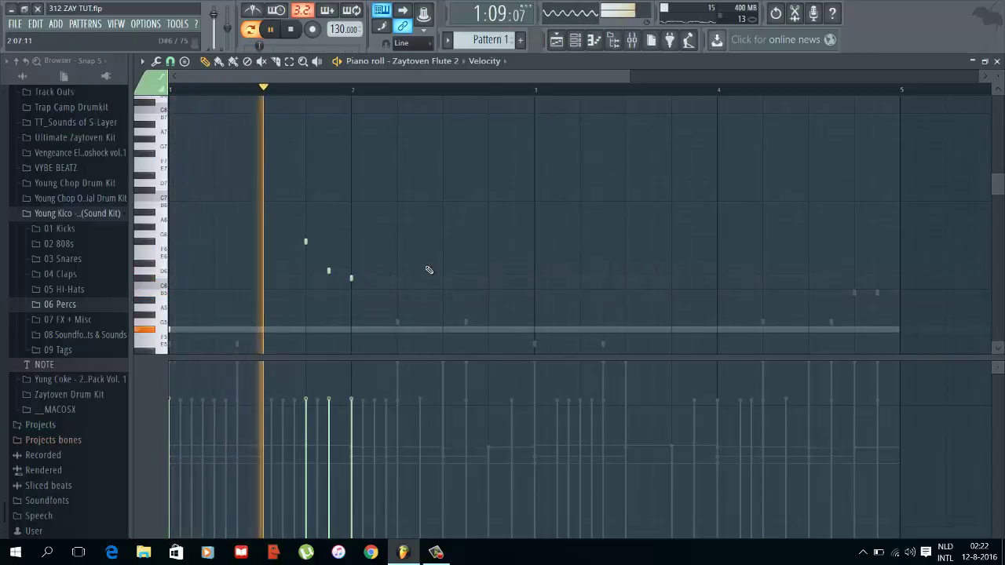
# Step: Add short flute notes D6 at 2:07, C#6 at 2:09 and B5 at 2:13 while checking the melody in playback
pyautogui.press('space')
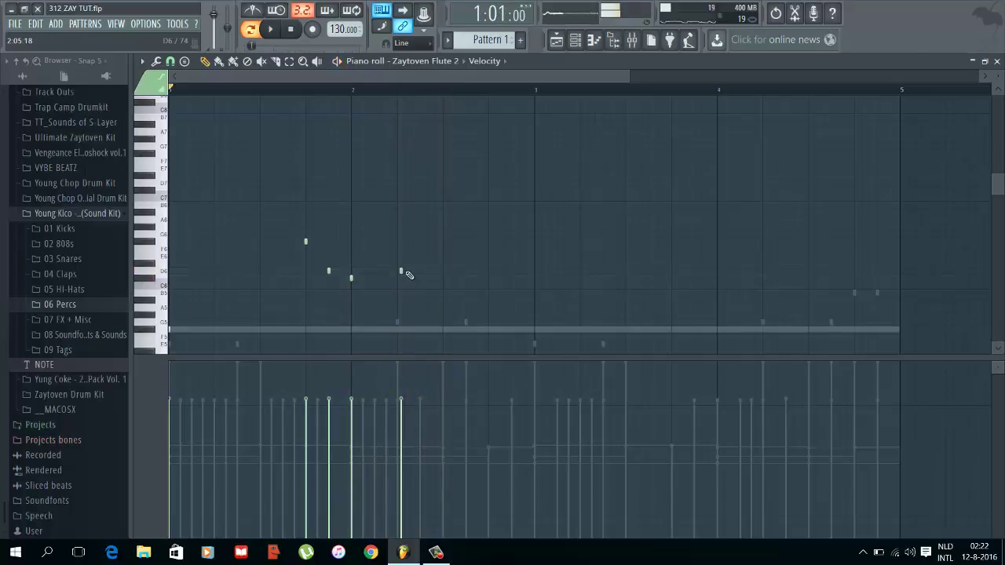
pyautogui.rightClick(400, 272)
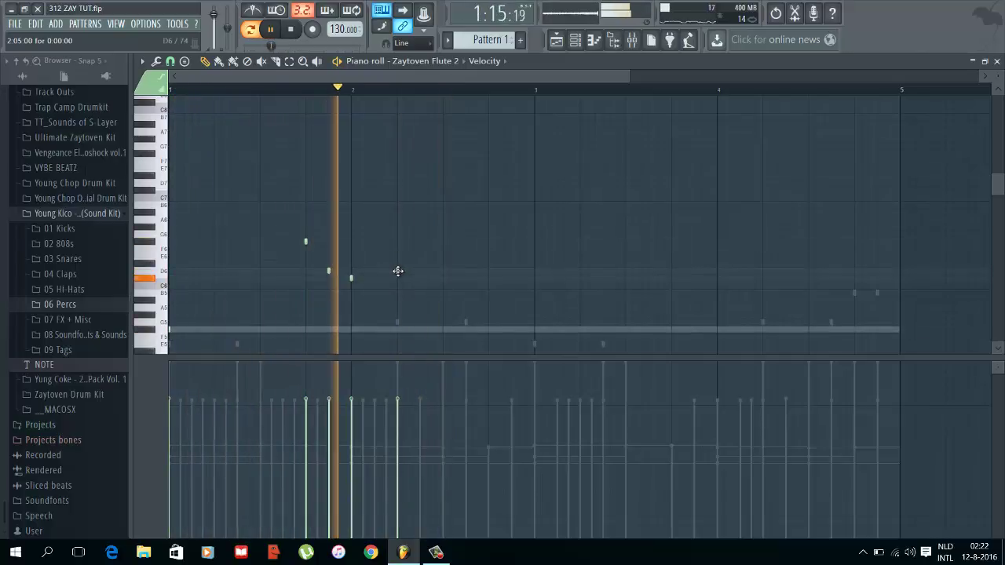
pyautogui.click(420, 271)
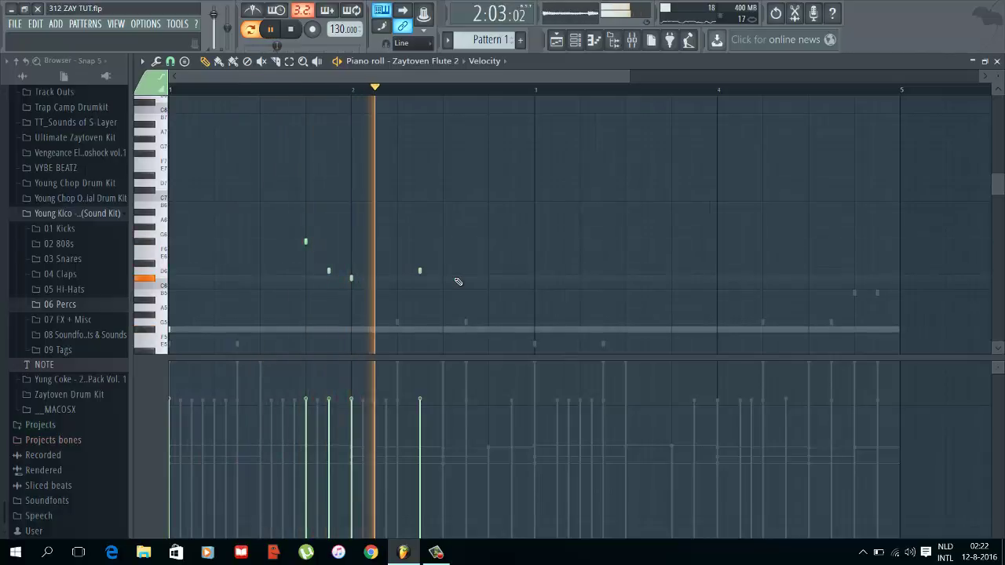
pyautogui.press('space')
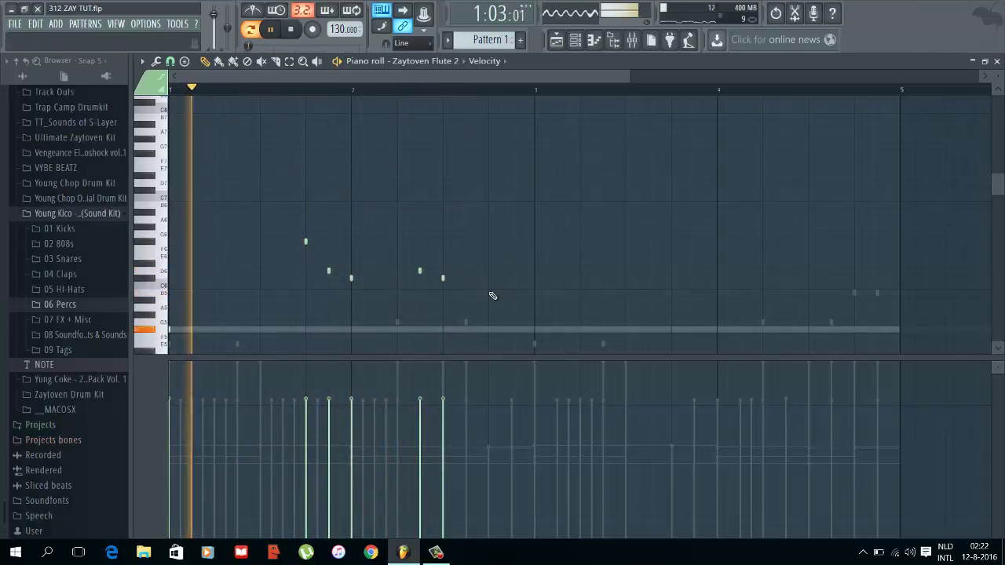
pyautogui.click(489, 292)
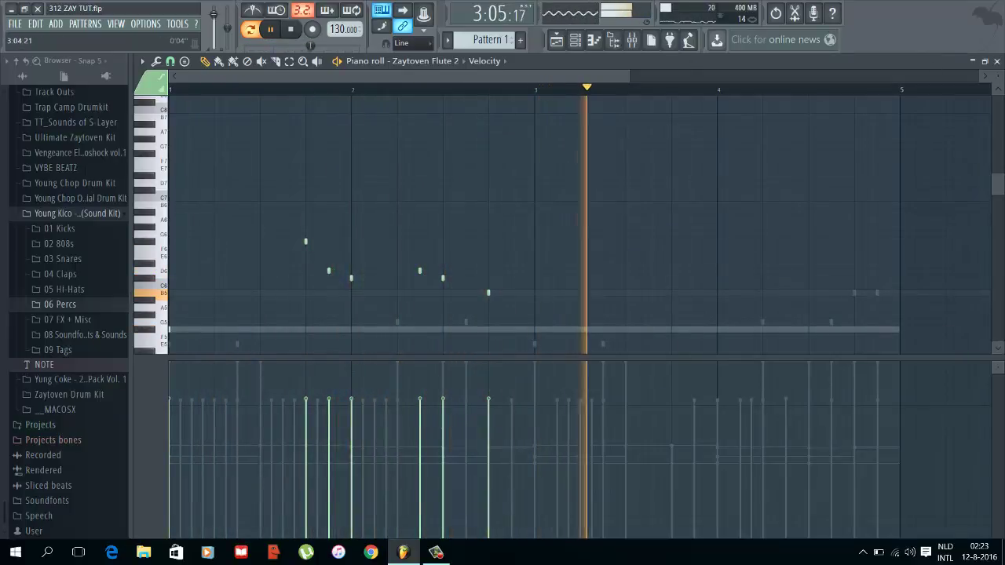
# Step: Duplicate the whole two-bar flute phrase into bars 3 and 4 and play the pattern
pyautogui.moveTo(997, 185); pyautogui.dragTo(998, 202)
pyautogui.hotkey('ctrl', 'a')
pyautogui.moveTo(170, 283)
pyautogui.mouseDown()
pyautogui.moveTo(503, 290)
pyautogui.moveTo(556, 278)
pyautogui.moveTo(534, 288)
pyautogui.mouseUp()
pyautogui.press('space')
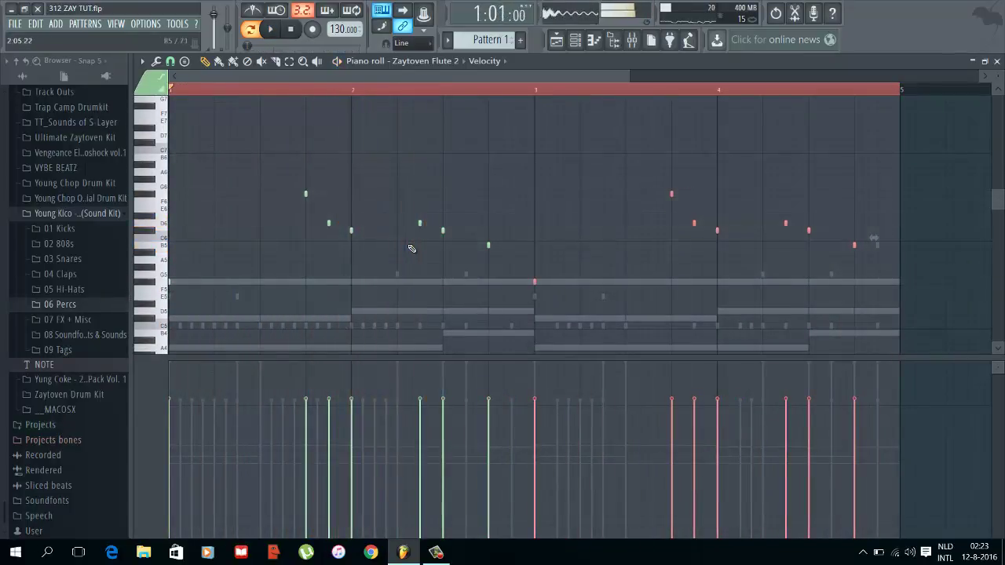
pyautogui.press('space')
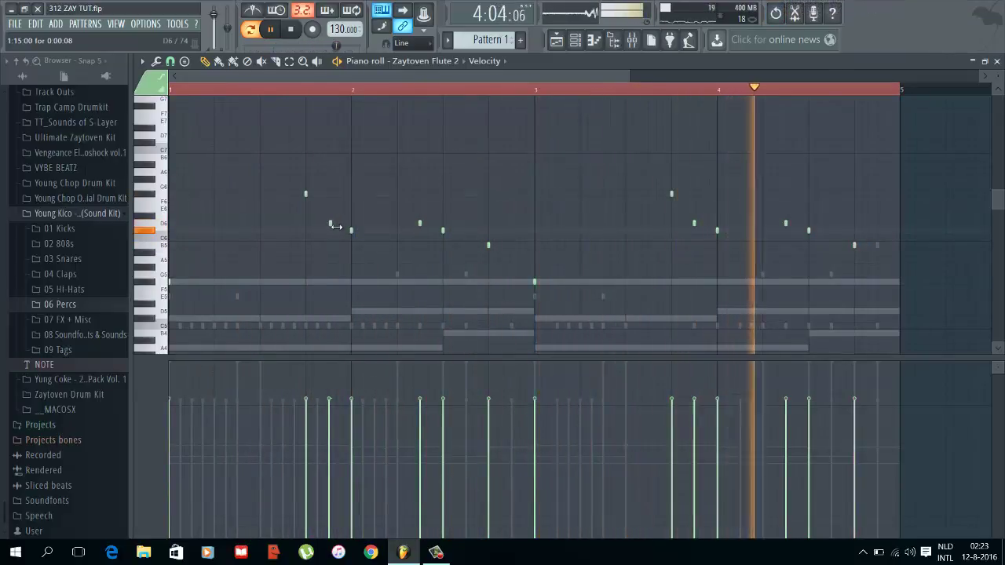
# Step: Change the piano roll's snap setting and lengthen the D6 note at 1:15 to one step
pyautogui.click(141, 61)
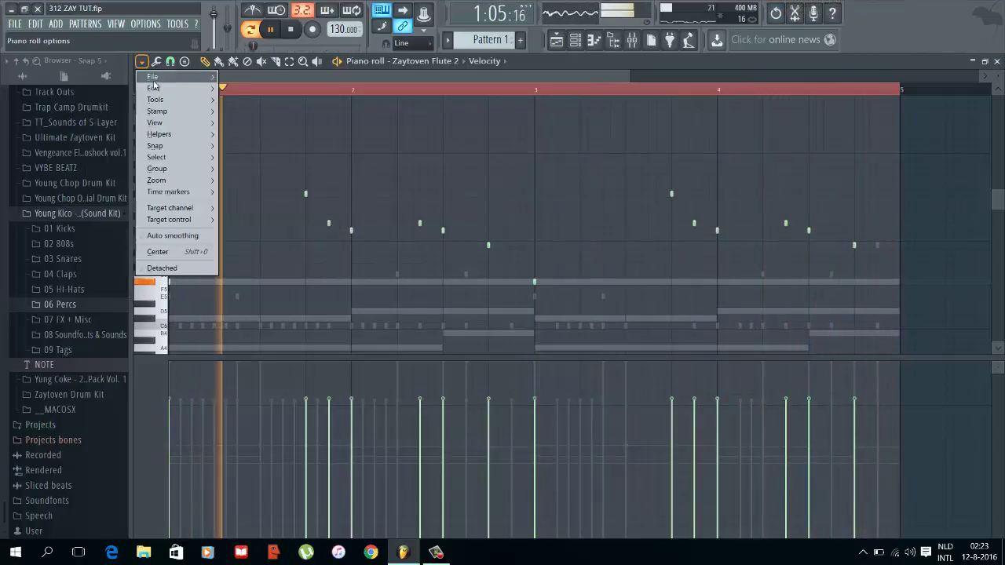
pyautogui.moveTo(199, 148)
pyautogui.click(235, 164)
pyautogui.press('space')
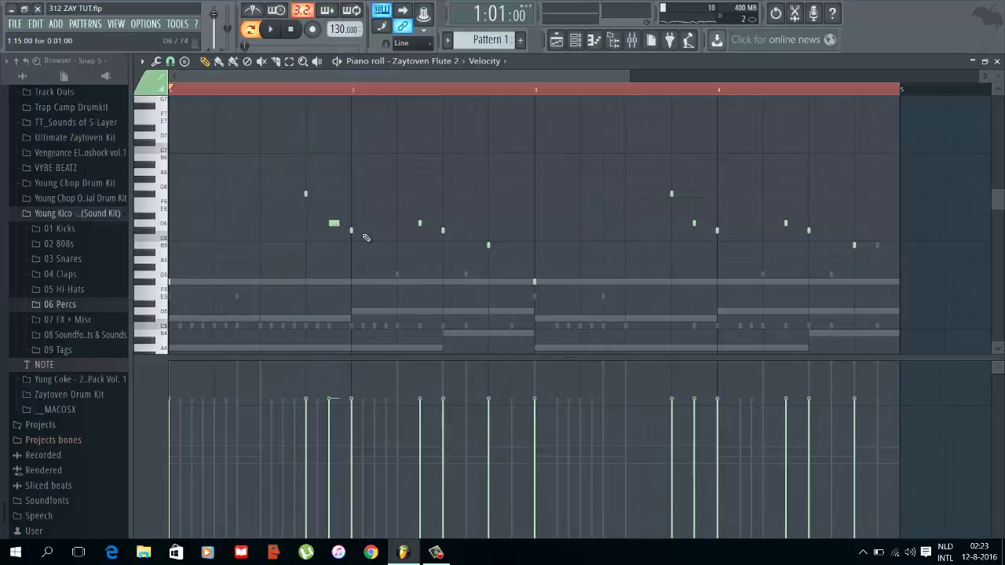
# Step: Lengthen the C#6 note at bar 2 and the F#6 note at 1:13 to one step each, and play from 1:12
pyautogui.moveTo(352, 231); pyautogui.dragTo(364, 232)
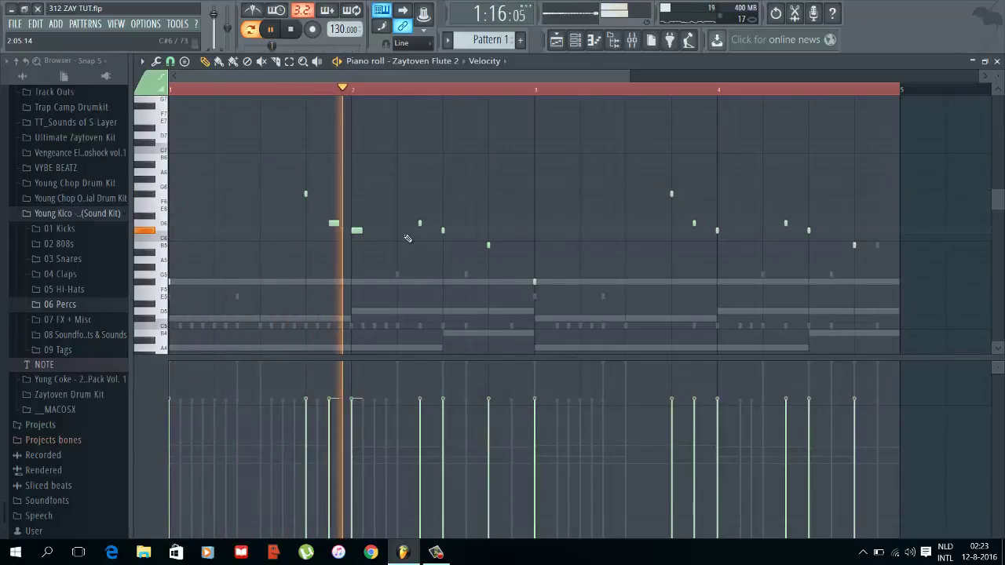
pyautogui.press('space')
pyautogui.moveTo(306, 194); pyautogui.dragTo(316, 194)
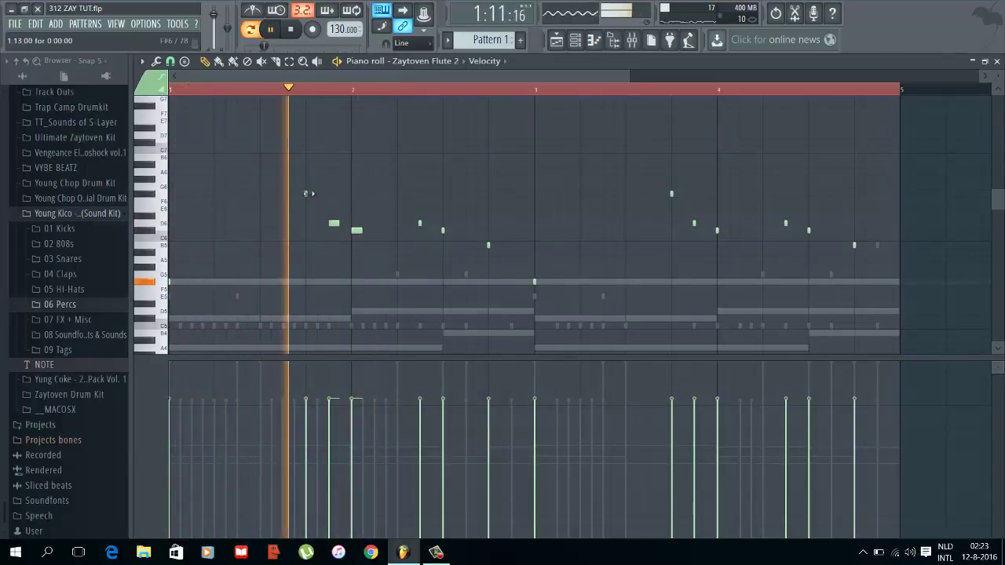
pyautogui.click(300, 90)
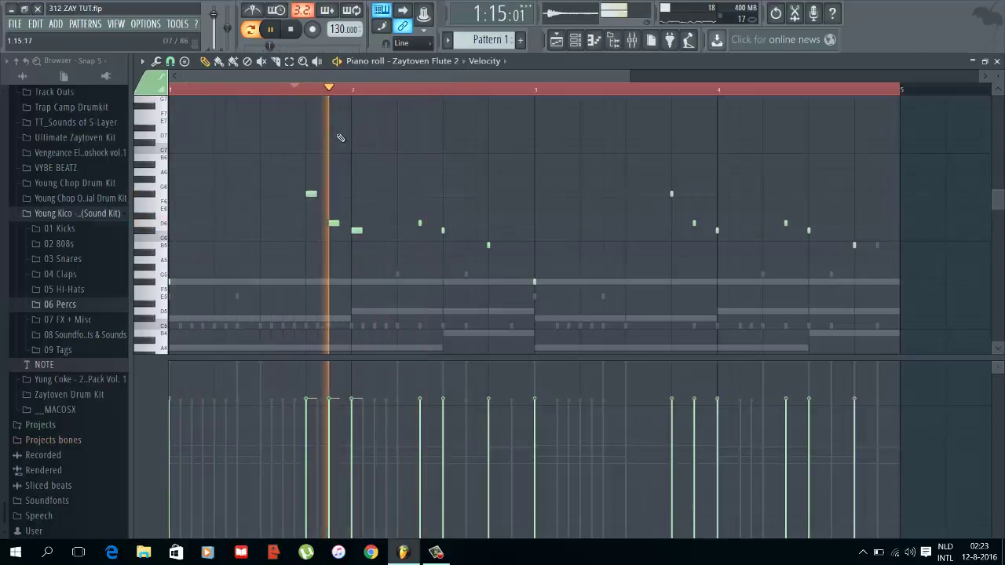
pyautogui.press('space')
pyautogui.press('space')
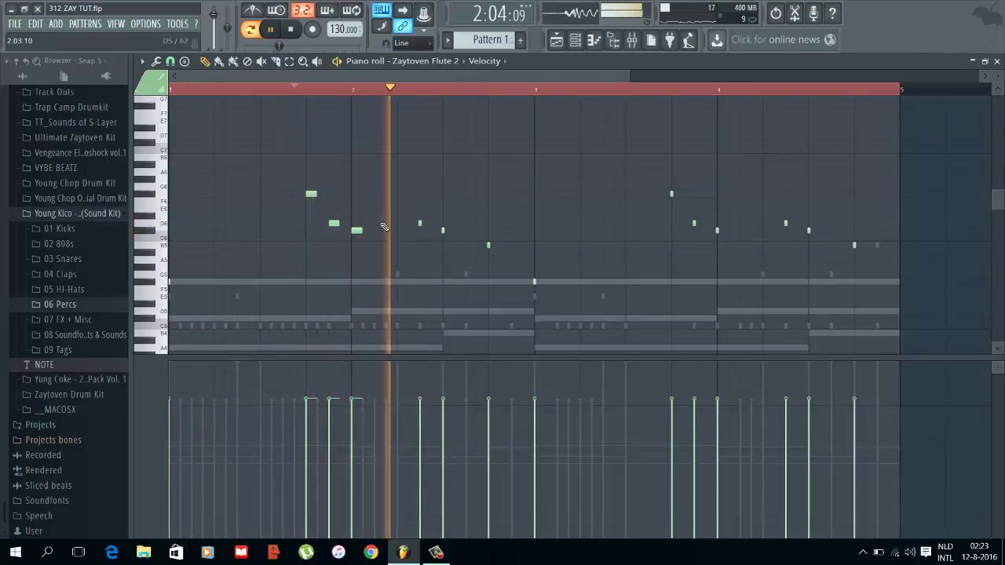
# Step: Lengthen the bar 2 flute notes: first C#6 to five steps, D6 at 2:07 to one step and C#6 at 2:09 to four steps
pyautogui.moveTo(366, 230); pyautogui.dragTo(400, 231)
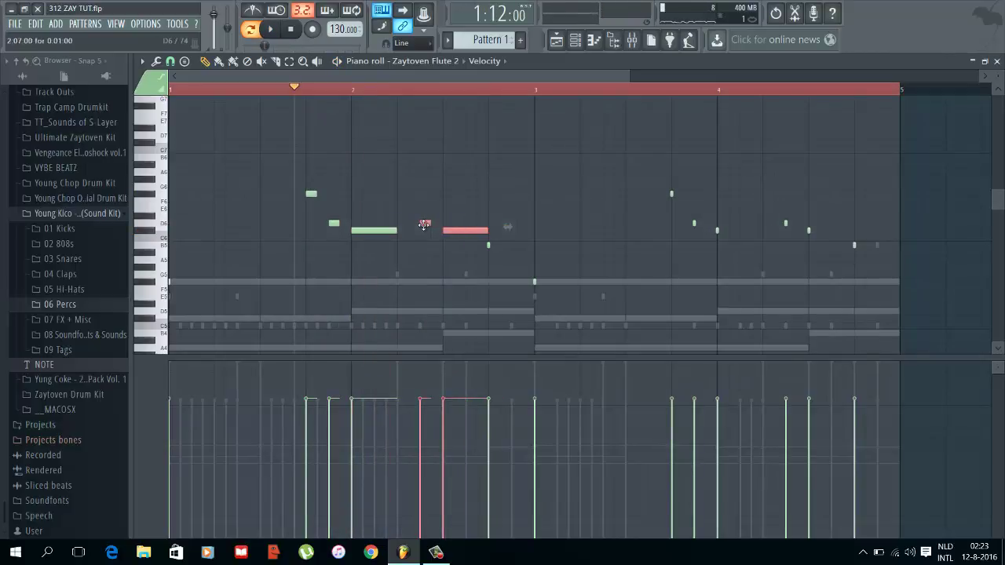
pyautogui.press('space')
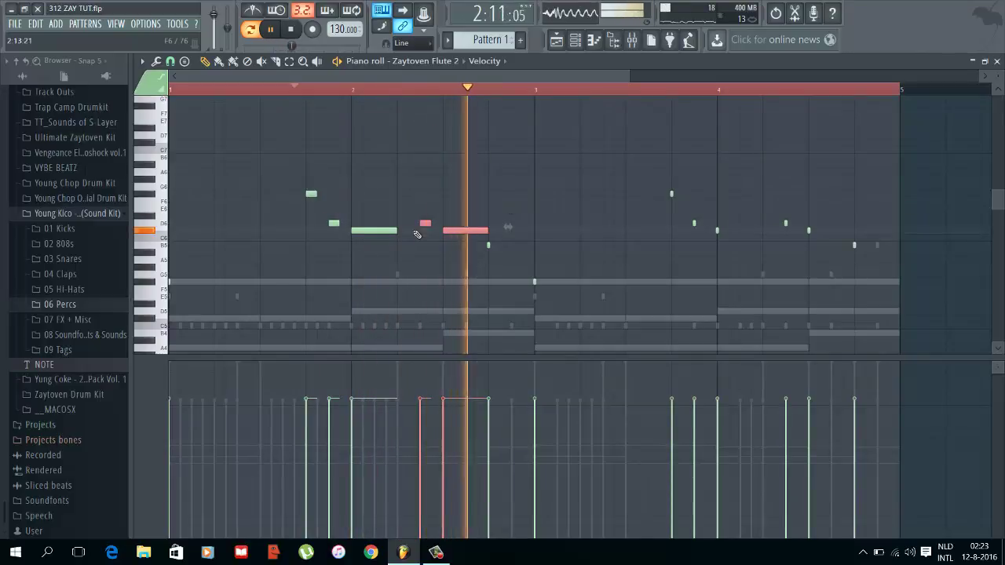
pyautogui.press('space')
pyautogui.press('space')
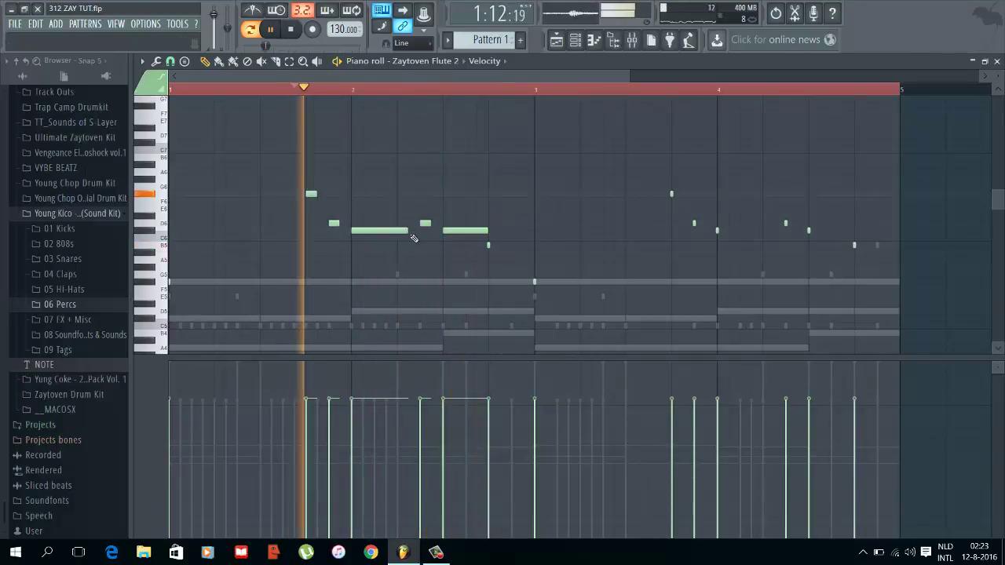
pyautogui.press('space')
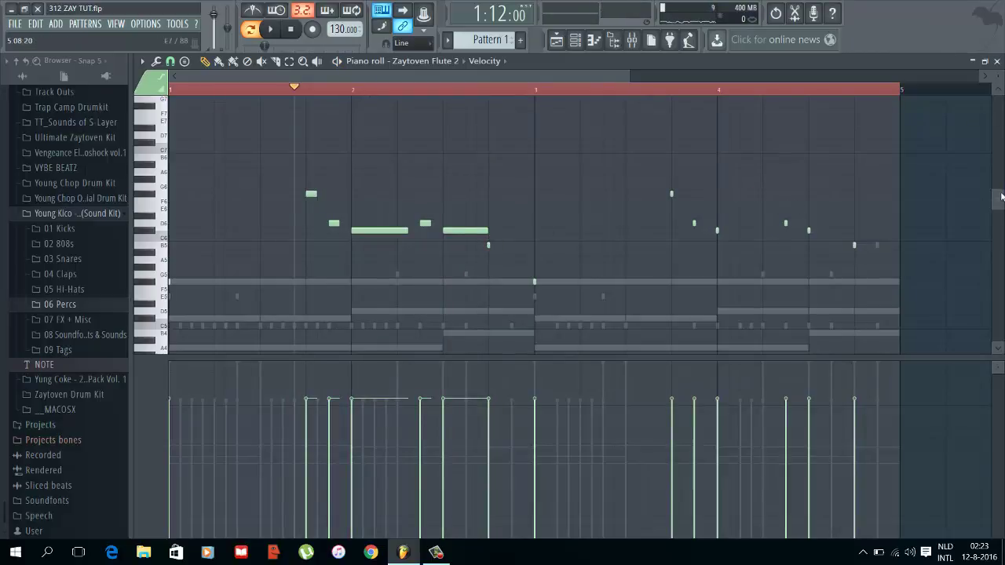
# Step: Replace the phrase in bars 3 and 4 with a copy of the edited bars 1 and 2, extending F#5 to 12 steps and B5 to four
pyautogui.scroll(-2, 1001, 196)
pyautogui.moveTo(878, 267); pyautogui.dragTo(515, 111)
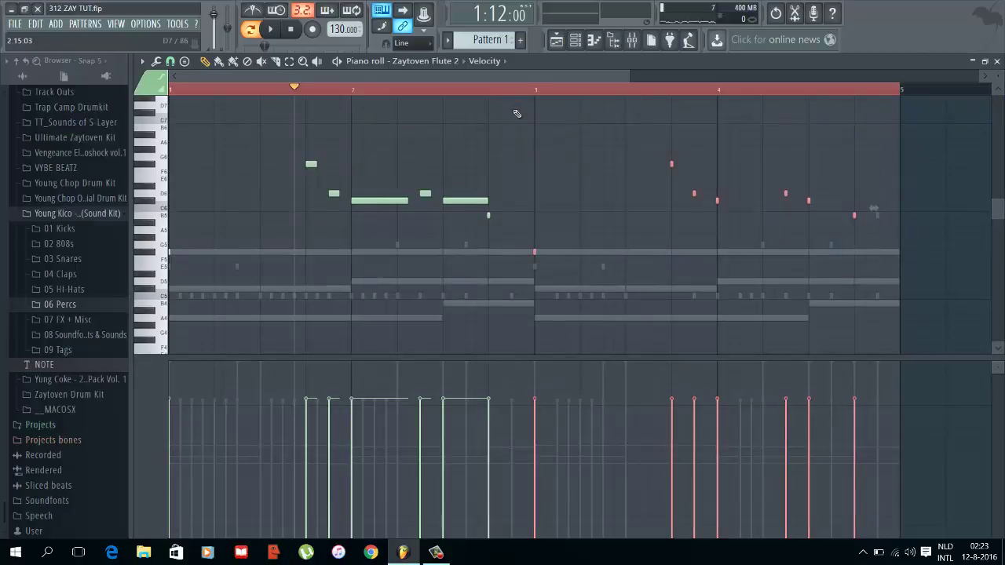
pyautogui.keyDown('ctrl'); pyautogui.moveTo(503, 276); pyautogui.dragTo(135, 149); pyautogui.keyUp('ctrl')
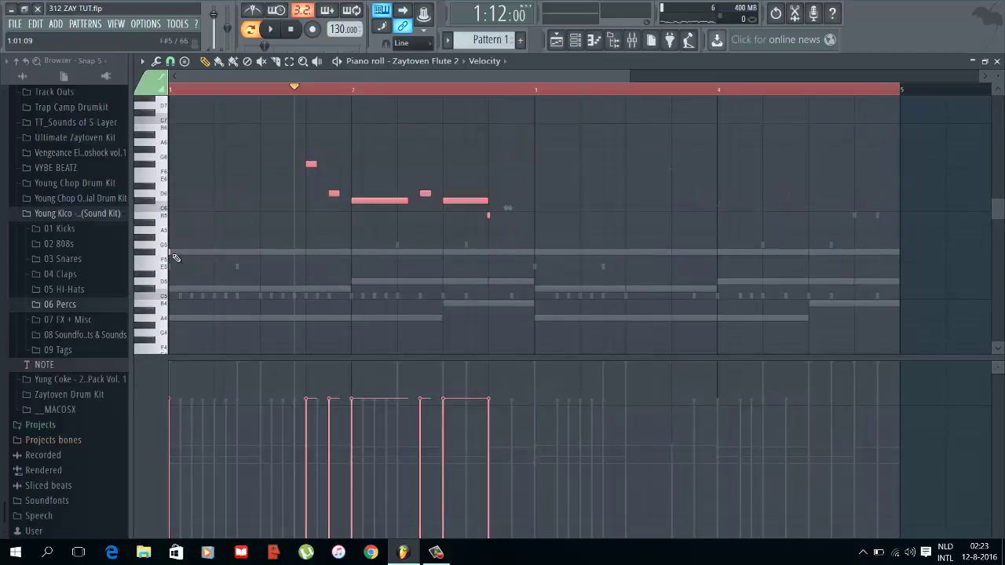
pyautogui.hotkey('ctrl', 'b')
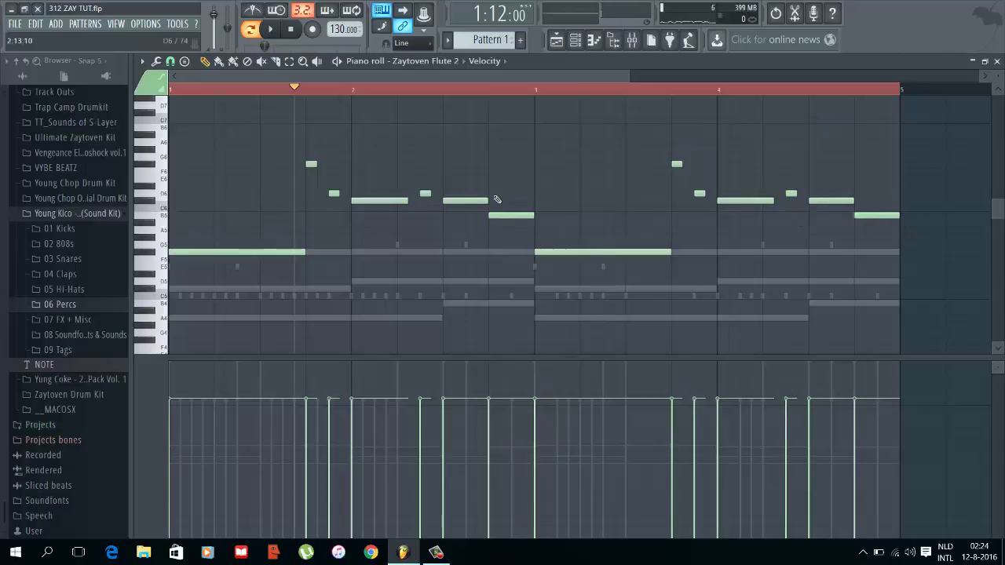
# Step: Change the snap setting, add an F6 grace note at 1:13, and shift the F#6 note to 1:13:16
pyautogui.moveTo(627, 84); pyautogui.dragTo(369, 79)
pyautogui.click(141, 61)
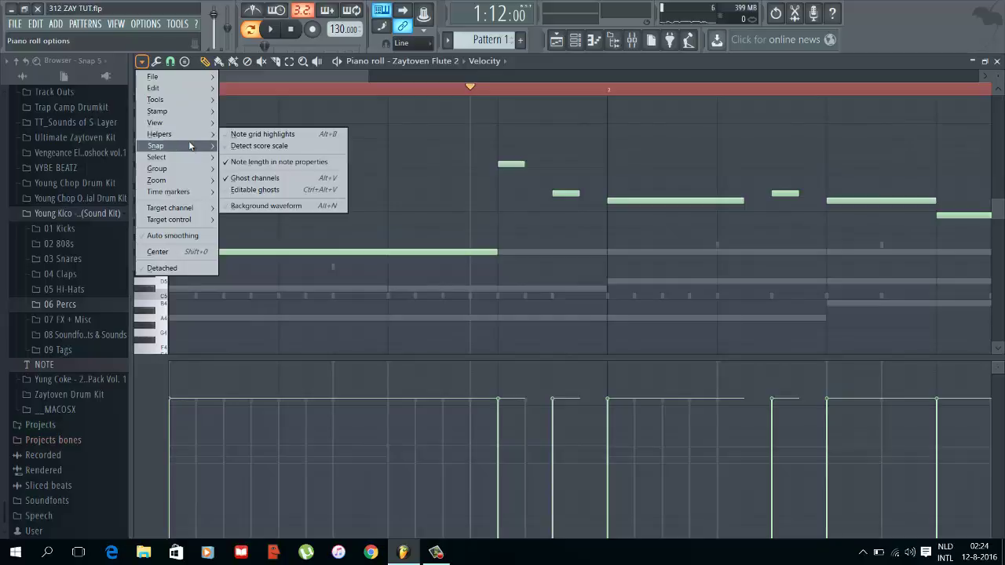
pyautogui.moveTo(188, 145)
pyautogui.click(247, 225)
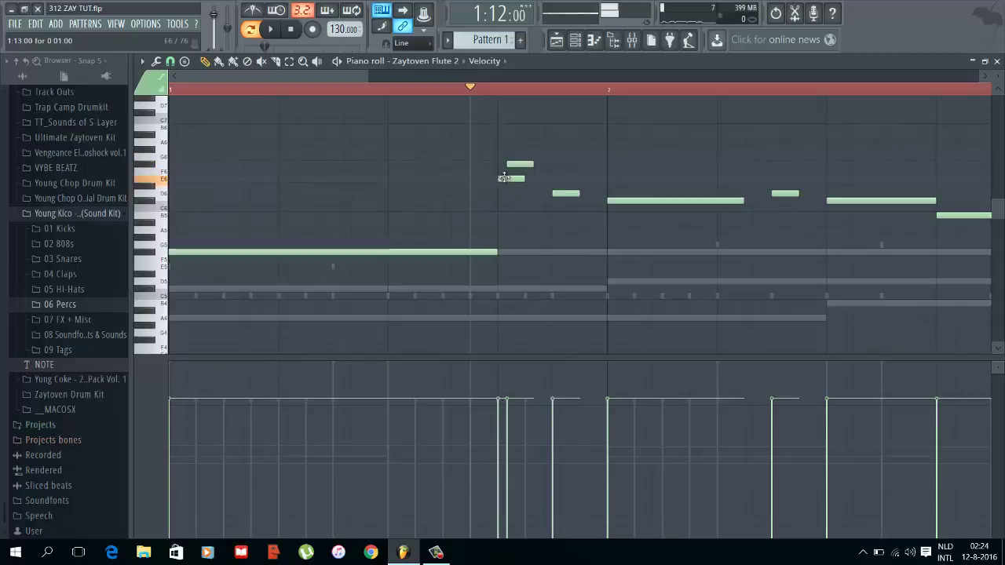
pyautogui.press('space')
pyautogui.moveTo(520, 165); pyautogui.dragTo(529, 164)
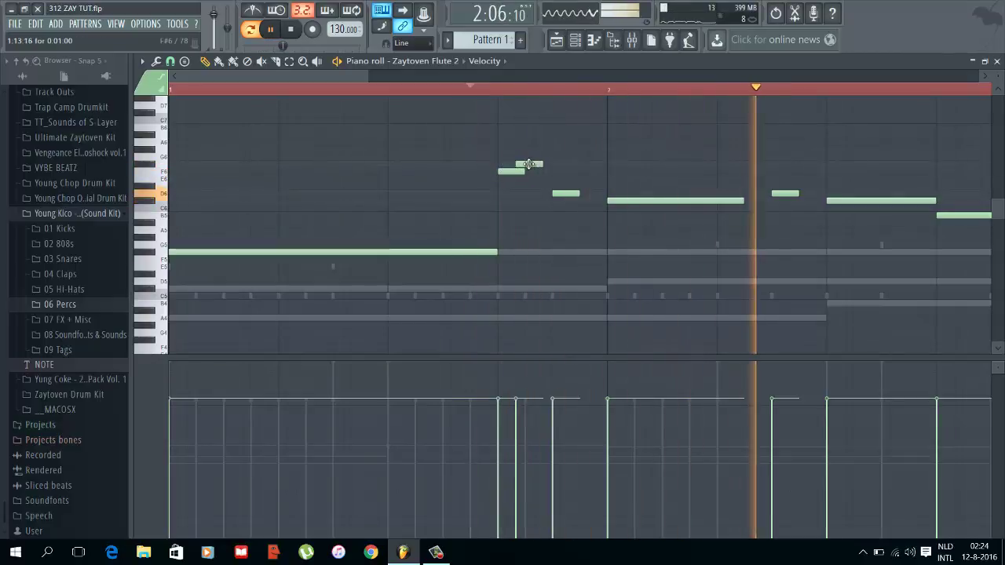
# Step: Replay the grace-note transition and lengthen the F6 note to 0:01:08
pyautogui.press('space')
pyautogui.press('space')
pyautogui.press('space')
pyautogui.press('space')
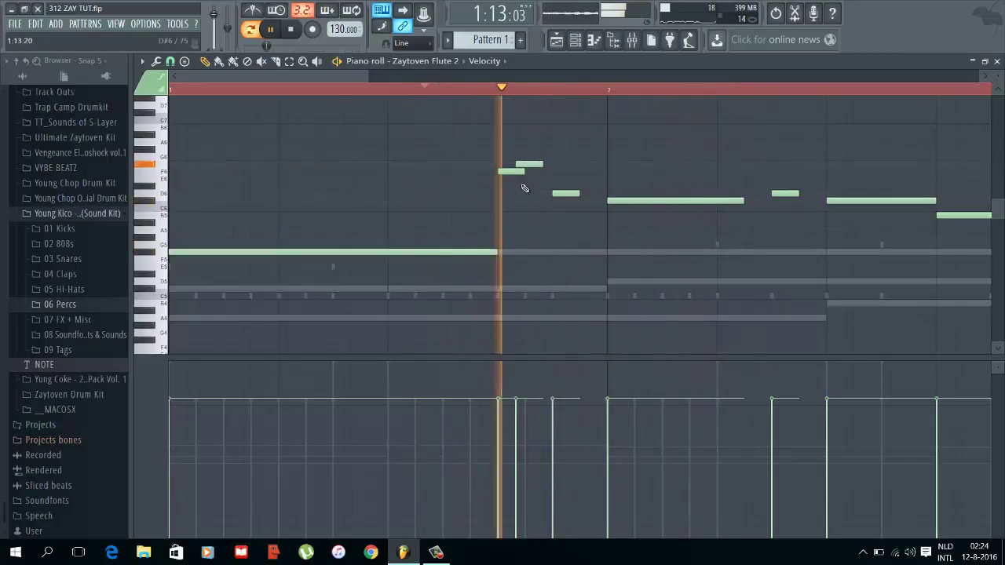
pyautogui.moveTo(534, 163)
pyautogui.mouseDown()
pyautogui.moveTo(544, 163)
pyautogui.moveTo(533, 164)
pyautogui.mouseUp()
pyautogui.press('space')
pyautogui.press('space')
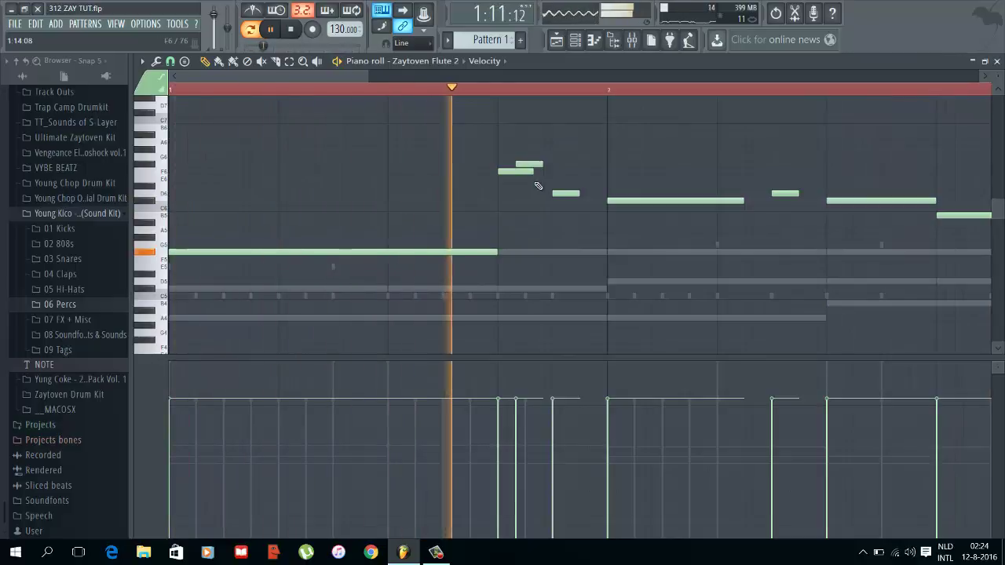
# Step: Shift the F#6 note back to about 1:13:08 and shorten the F6 grace note so it ends where F#6 starts
pyautogui.moveTo(529, 162); pyautogui.dragTo(520, 165)
pyautogui.keyDown('ctrl'); pyautogui.click(516, 172); pyautogui.keyUp('ctrl')
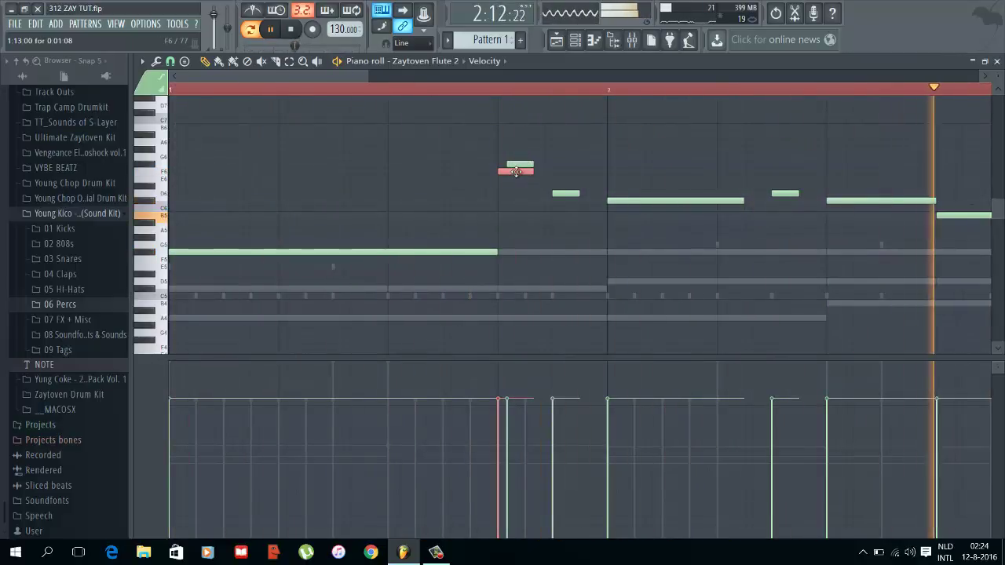
pyautogui.hotkey('ctrl', 'l')
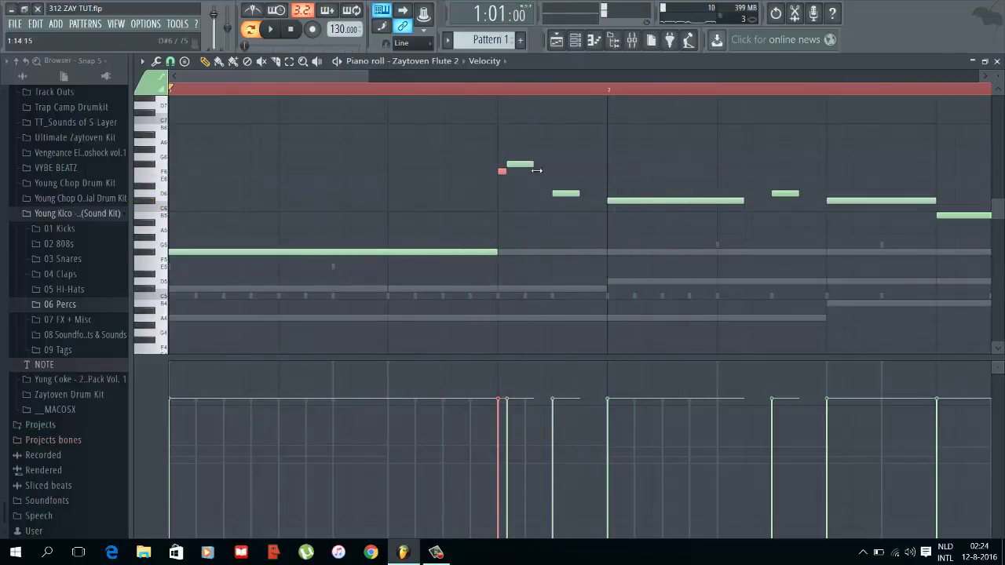
# Step: Replace the flute melody in bars 3 and 4 with a copy of bars 1 and 2 including the grace note
pyautogui.press('space')
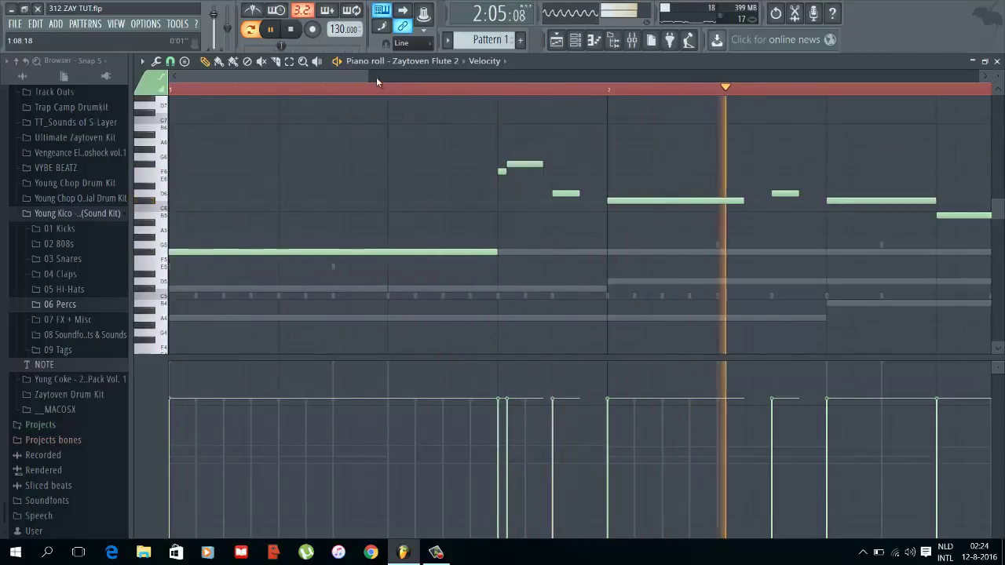
pyautogui.moveTo(372, 77); pyautogui.dragTo(772, 77)
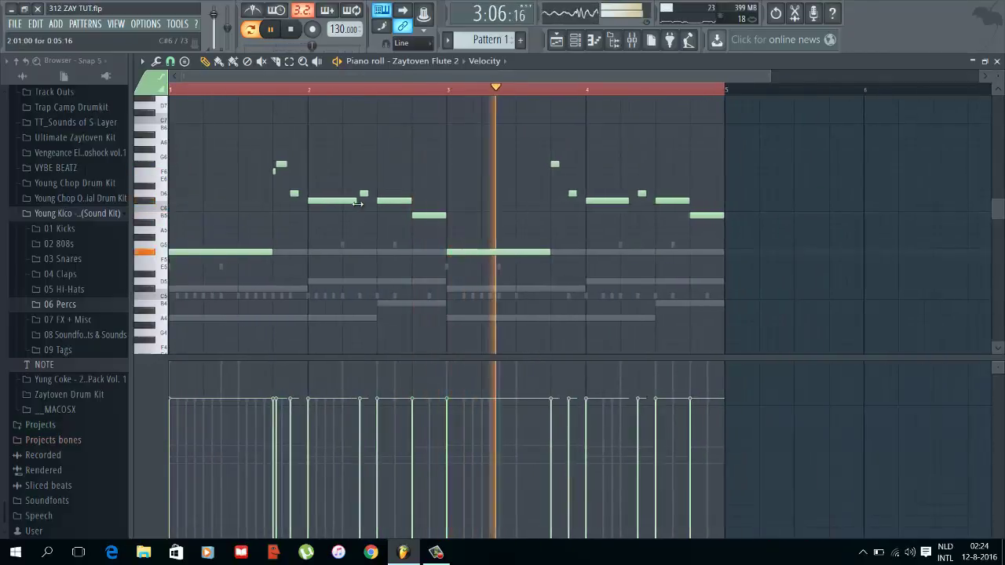
pyautogui.moveTo(729, 327); pyautogui.dragTo(464, 171)
pyautogui.press('Delete')
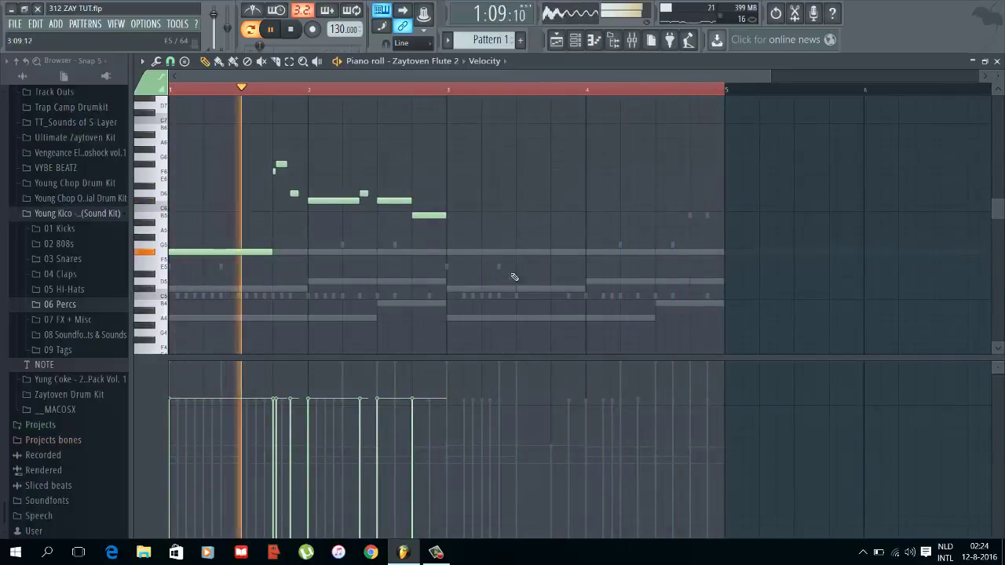
pyautogui.hotkey('ctrl', 'a')
pyautogui.moveTo(210, 251); pyautogui.dragTo(489, 227)
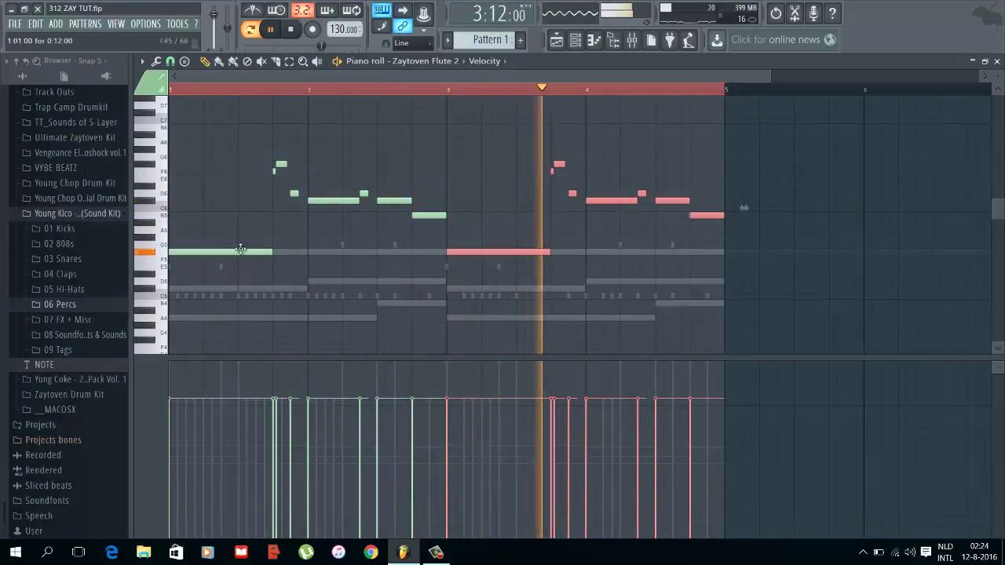
# Step: Transpose the whole Zaytoven Flute 2 melody up one octave, play it back and save the project
pyautogui.hotkey('ctrl', 'a')
pyautogui.press('Escape')
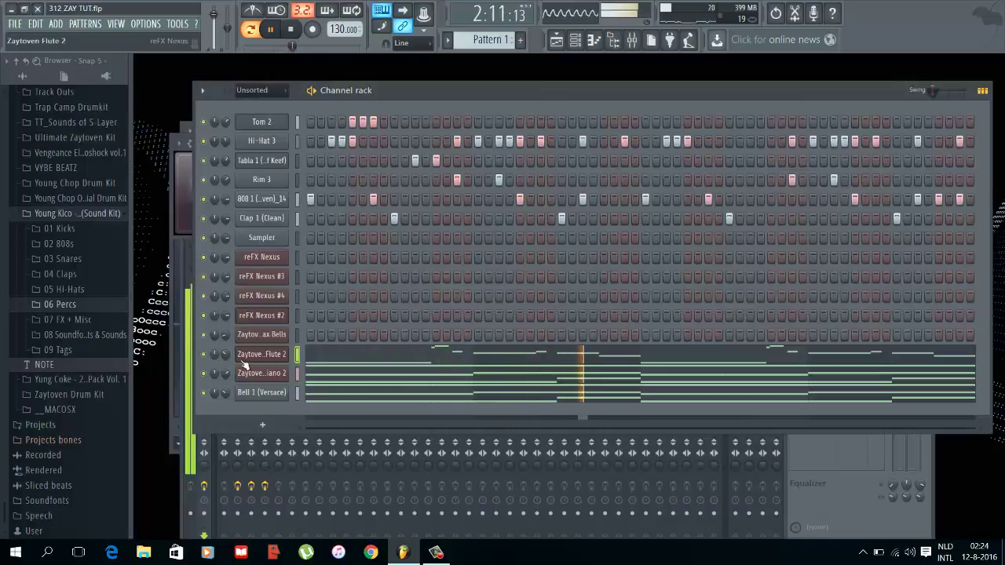
pyautogui.click(419, 364)
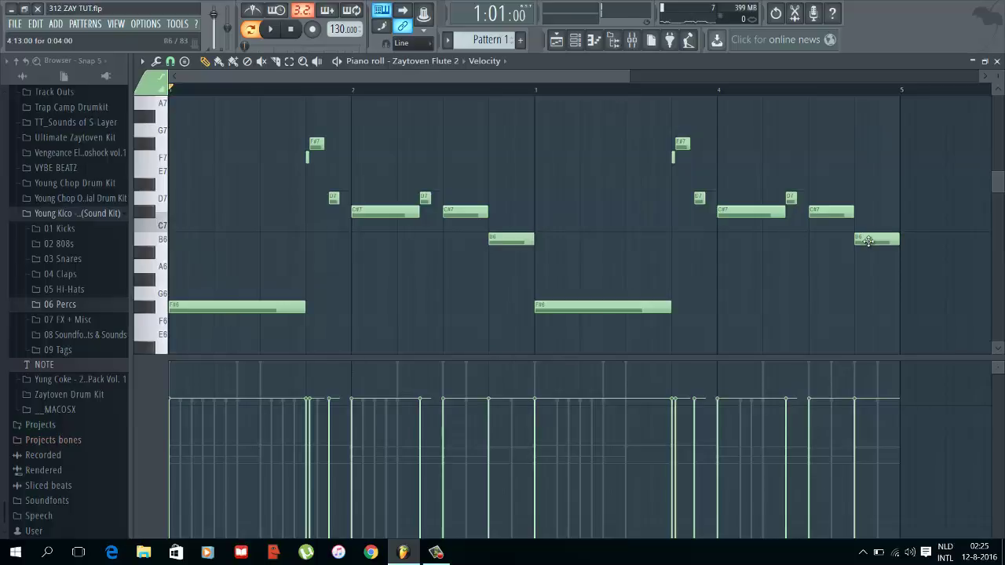
pyautogui.press('space')
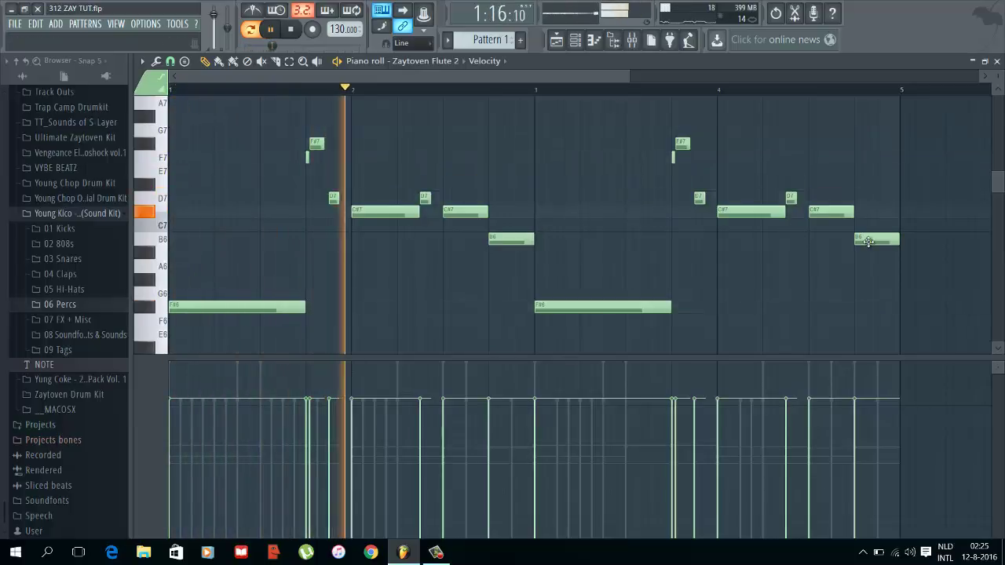
pyautogui.hotkey('ctrl', 's')
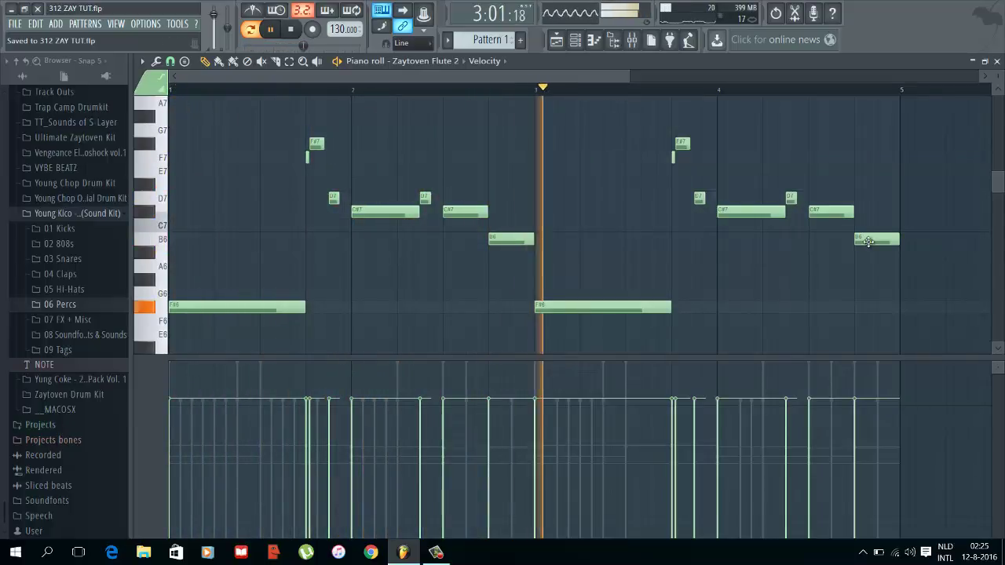
pyautogui.press('space')
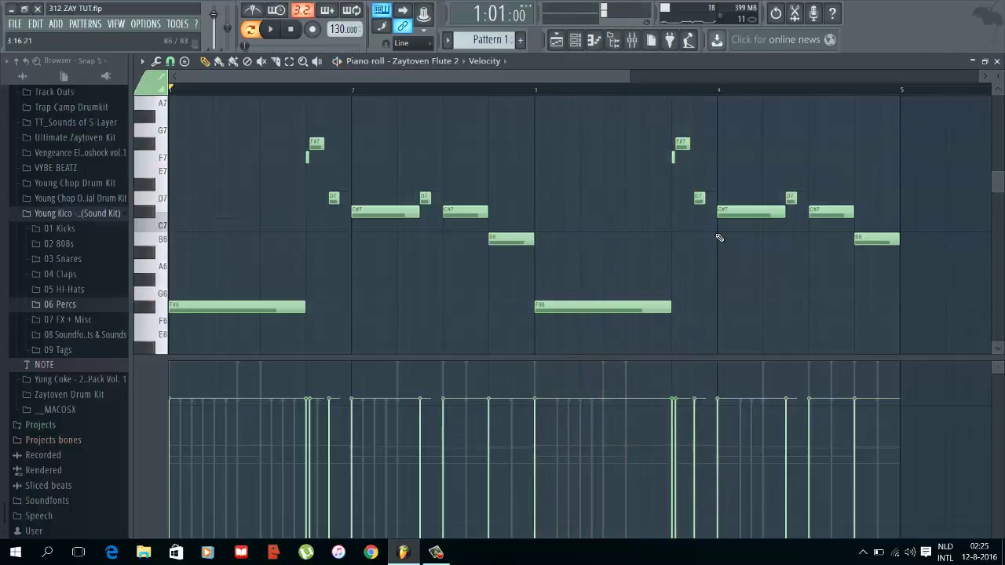
# Step: Set playback to start at 3:11:16 and change bar 4's first three flute notes to B6, C7 and D7
pyautogui.click(657, 90)
pyautogui.press('space')
pyautogui.press('space')
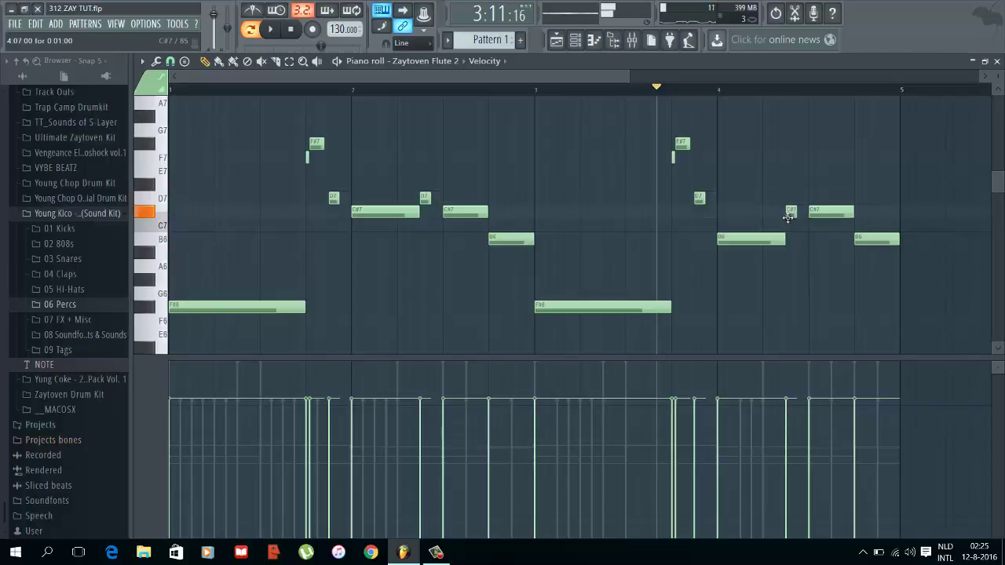
pyautogui.press('space')
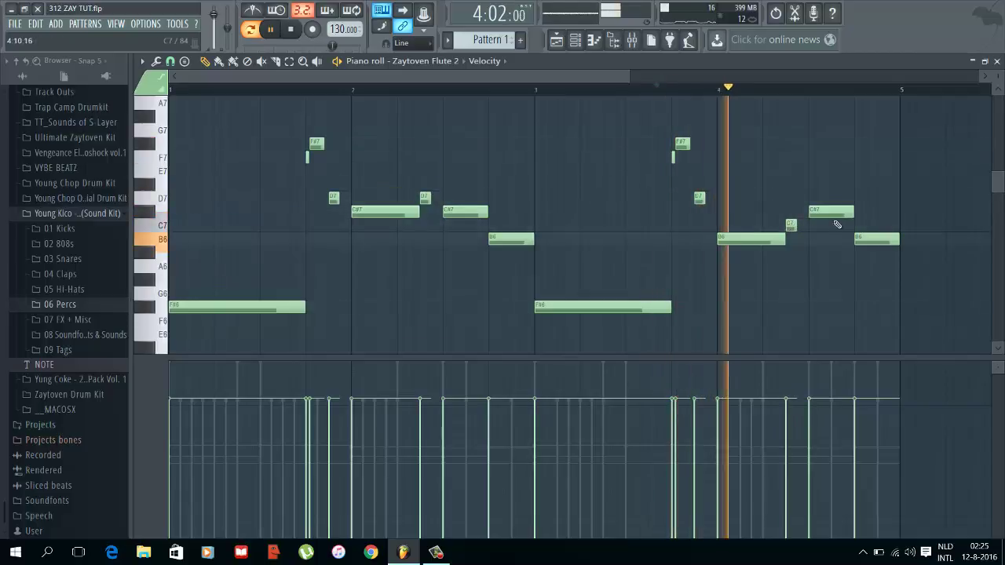
pyautogui.press('space')
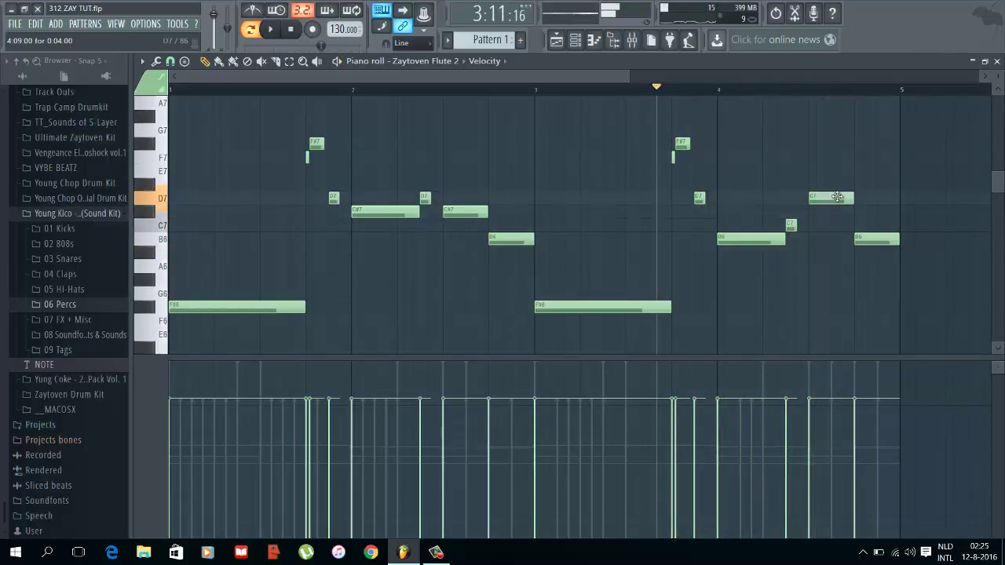
pyautogui.press('space')
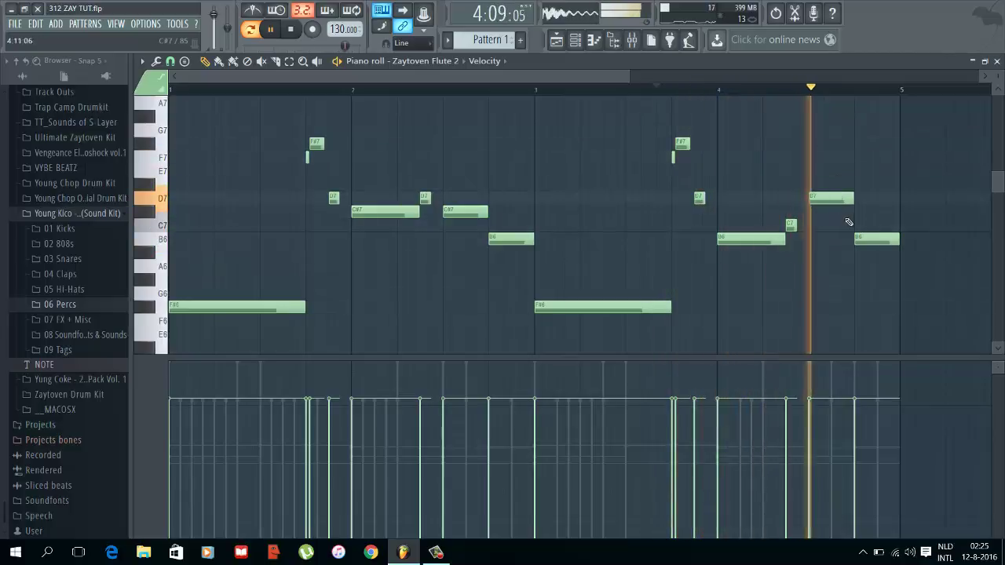
# Step: Raise the short flute note at 4:07 and the last note at 4:13 to C#7, auditioning the ending
pyautogui.press('space')
pyautogui.press('space')
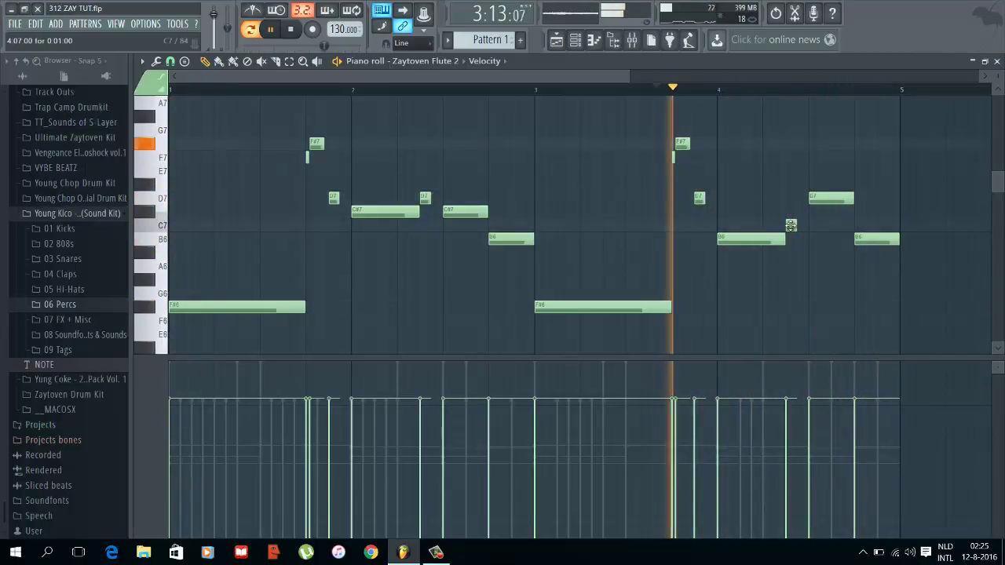
pyautogui.moveTo(791, 225); pyautogui.dragTo(791, 211)
pyautogui.press('space')
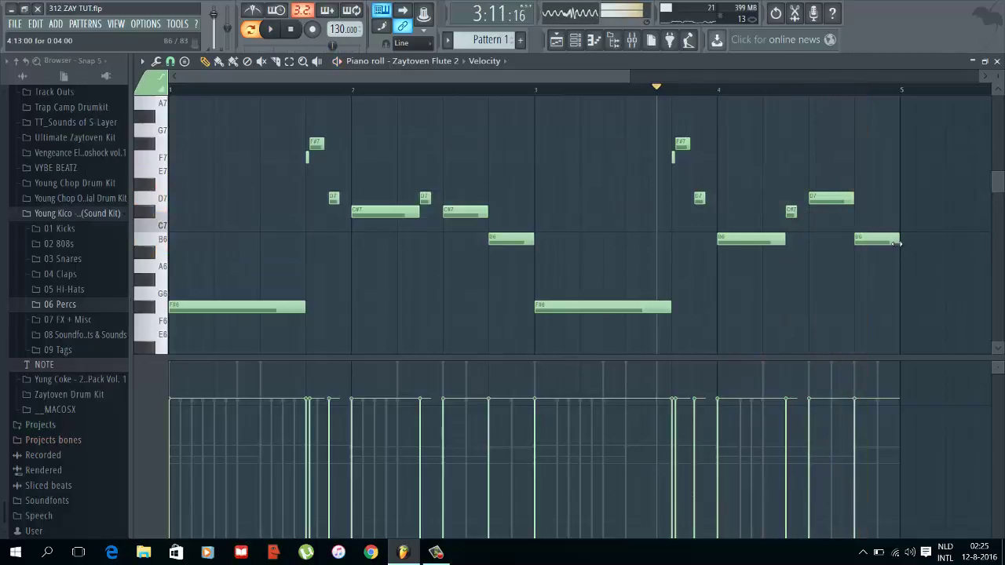
pyautogui.moveTo(885, 220); pyautogui.dragTo(886, 205)
pyautogui.press('space')
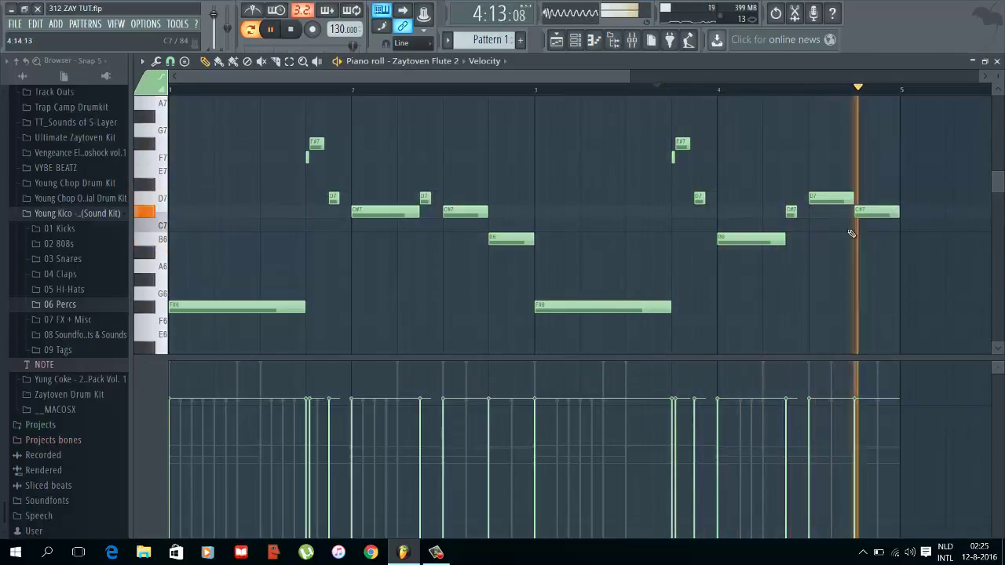
# Step: Raise the flute note at 4:01 to C#7 and lower the short note at 4:07 to B6, auditioning the changes
pyautogui.click(594, 40)
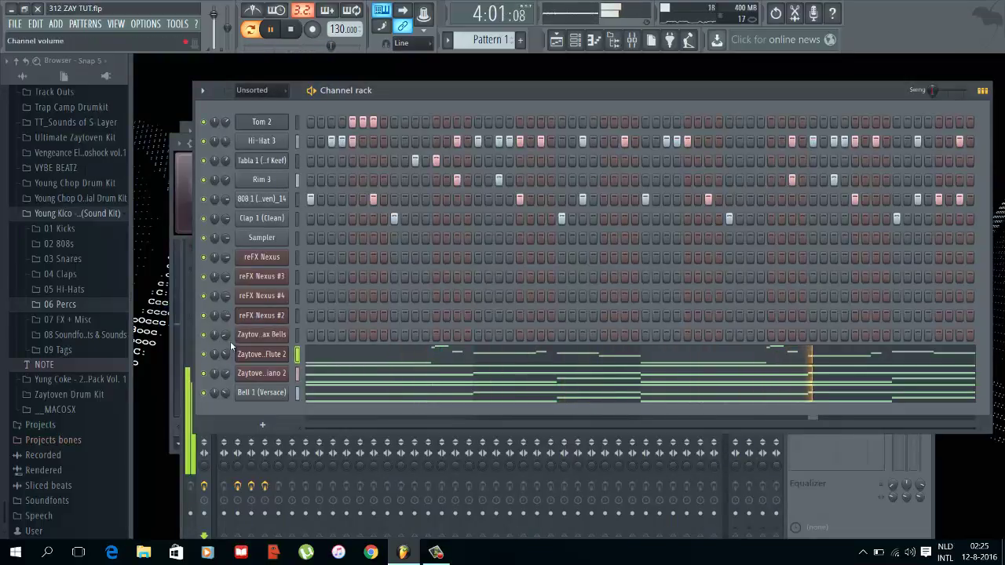
pyautogui.click(386, 354)
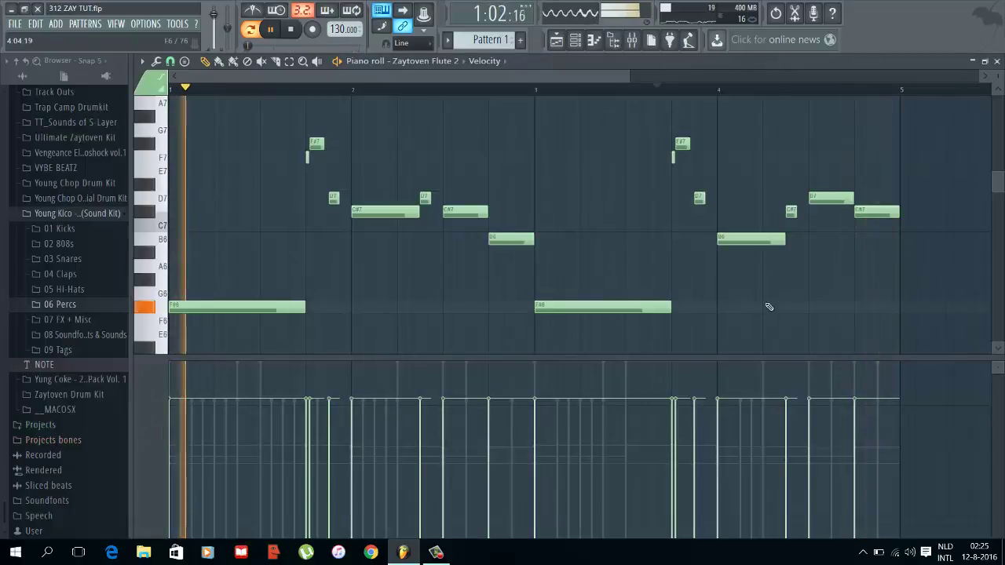
pyautogui.press('space')
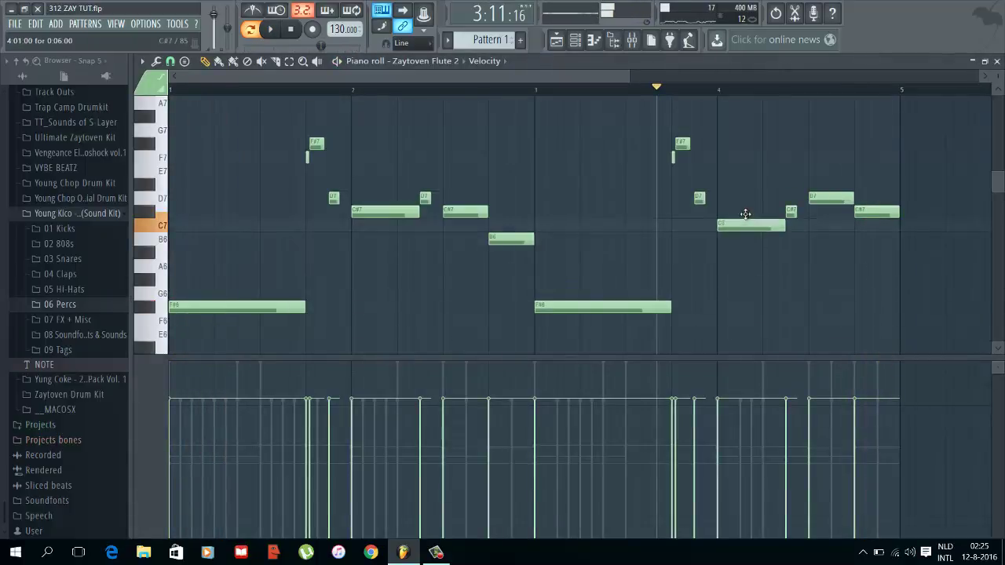
pyautogui.press('space')
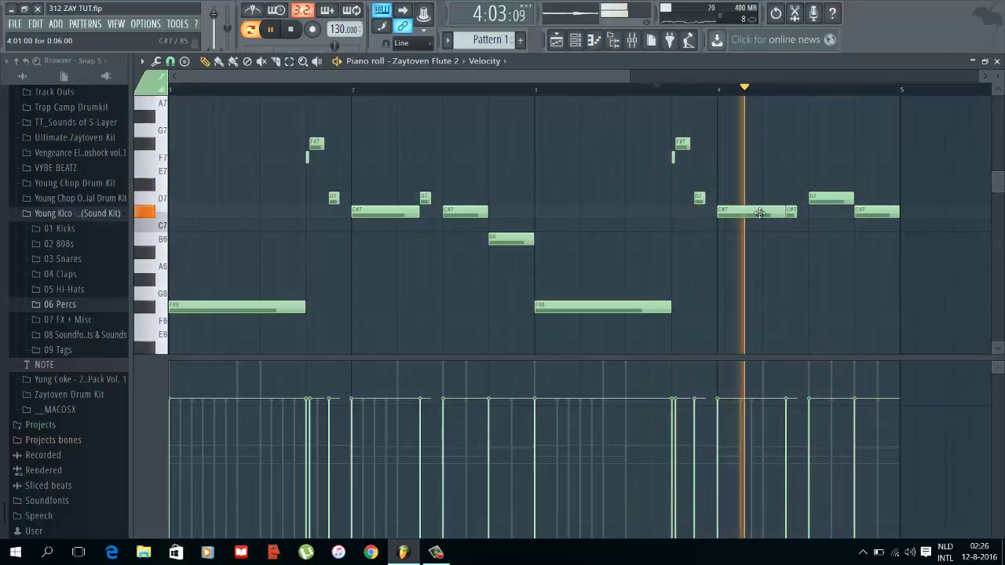
pyautogui.press('space')
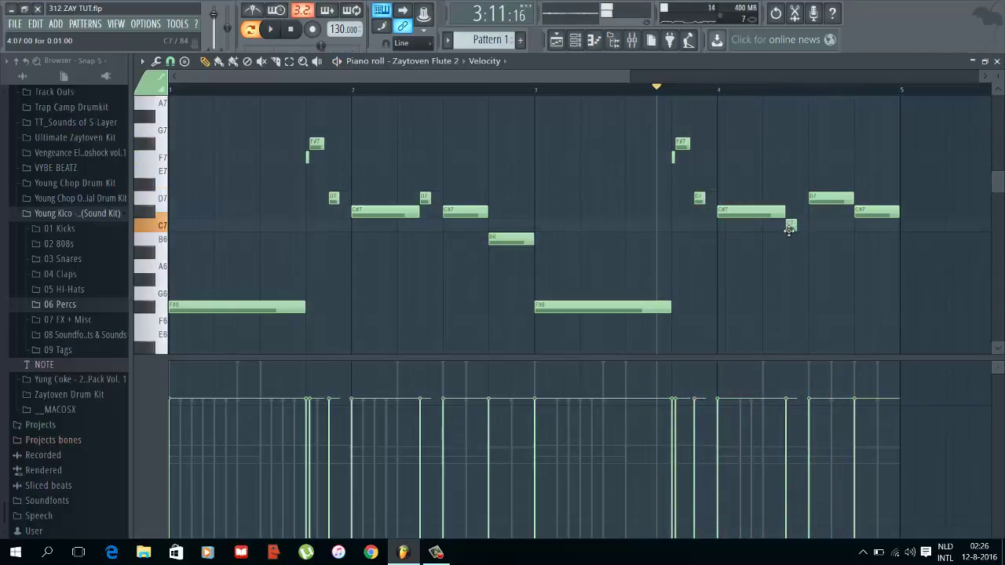
pyautogui.press('space')
pyautogui.moveTo(789, 230); pyautogui.dragTo(791, 241)
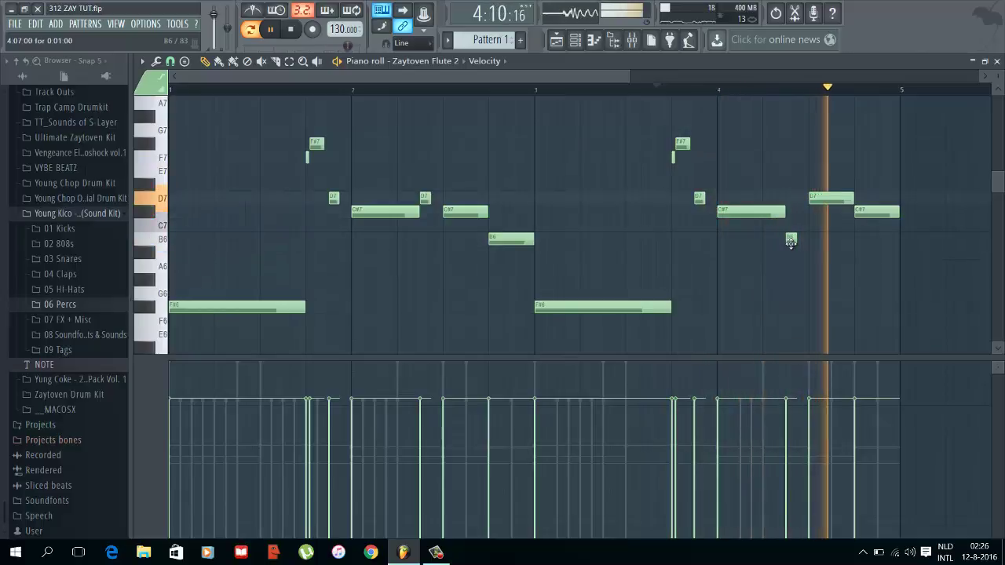
# Step: Add Snare 3 (Dirty) as a channel above the 808 and program hits on steps 13 to 15 of bar 4
pyautogui.press('F6')
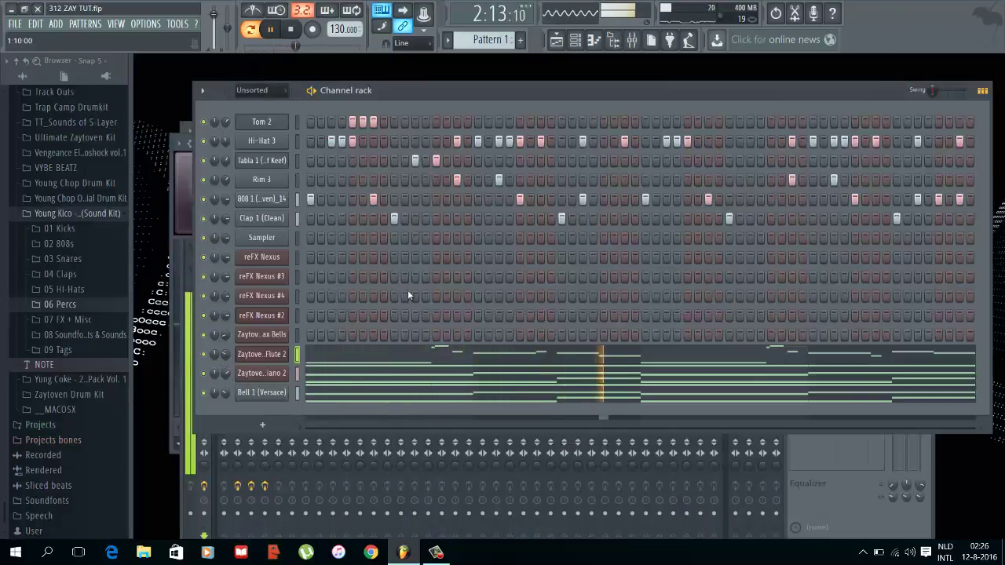
pyautogui.click(75, 259)
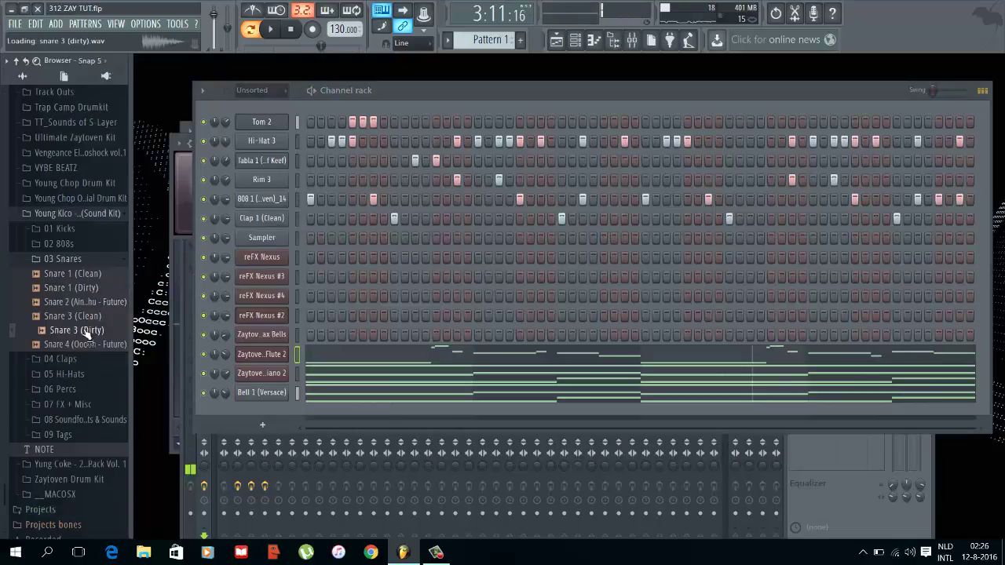
pyautogui.moveTo(275, 194); pyautogui.dragTo(277, 196)
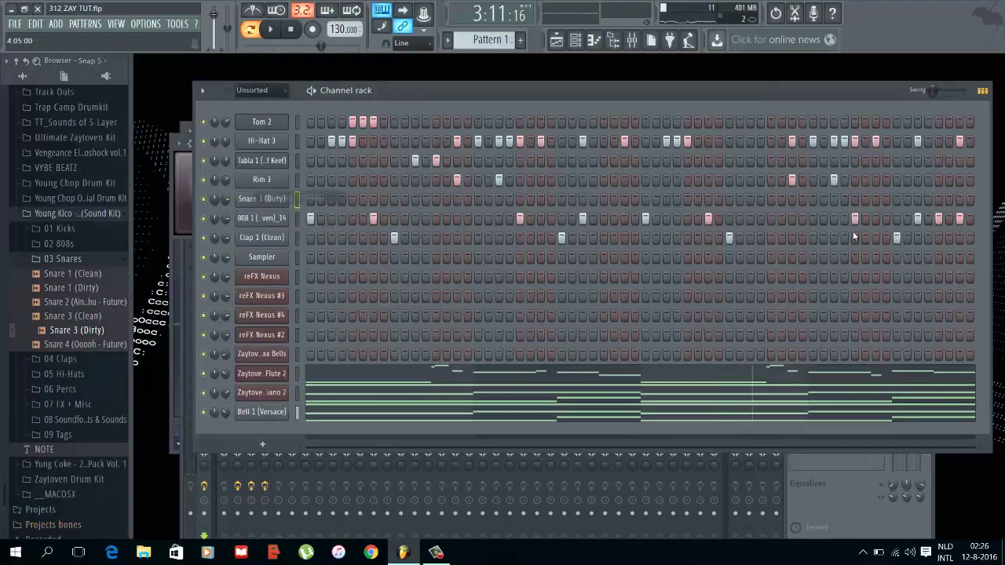
pyautogui.press('space')
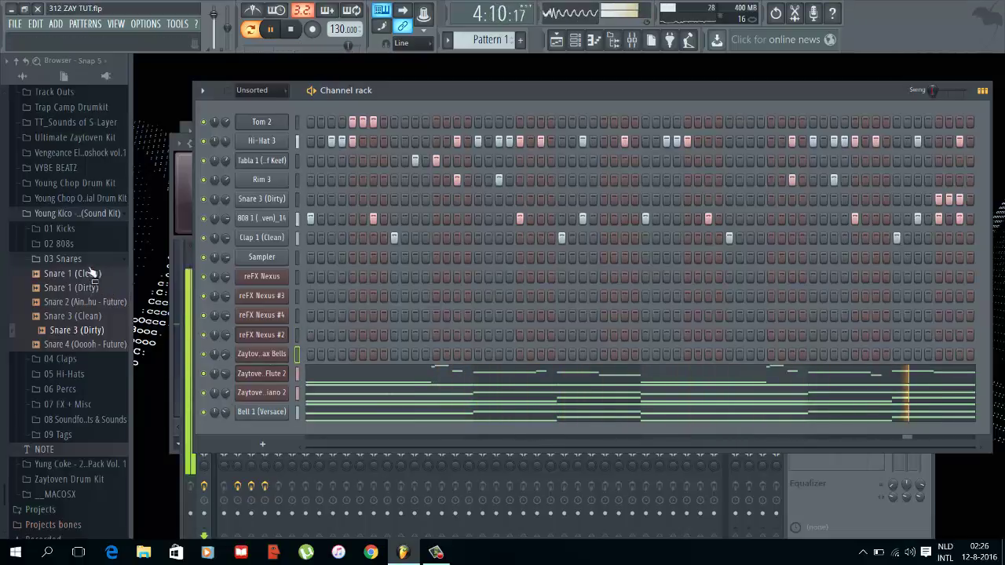
# Step: In the playlist, move the Pattern 1 clip to the start of bar 1 and remove the Crash 3 clip
pyautogui.click(77, 221)
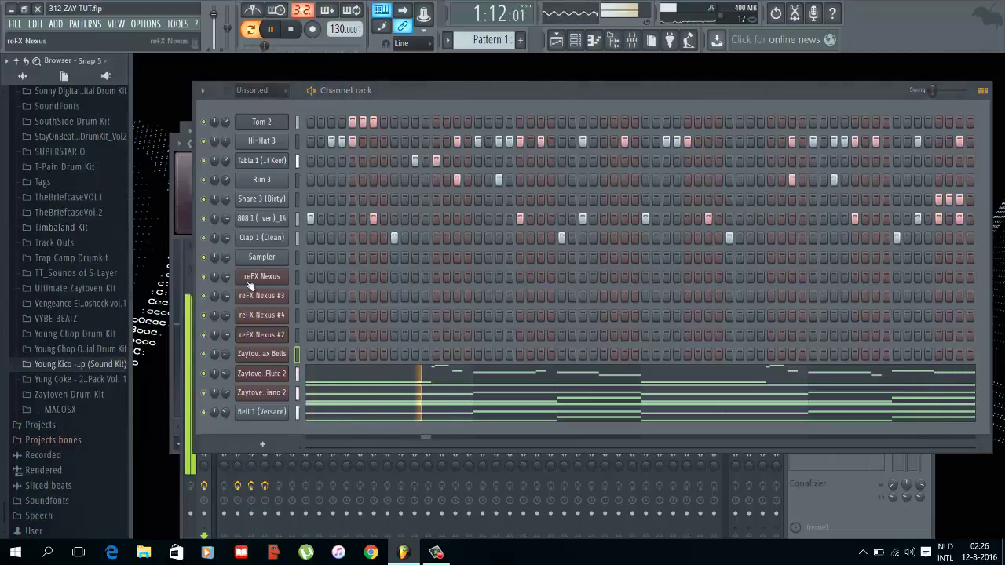
pyautogui.moveTo(2, 269); pyautogui.dragTo(2, 182)
pyautogui.click(559, 41)
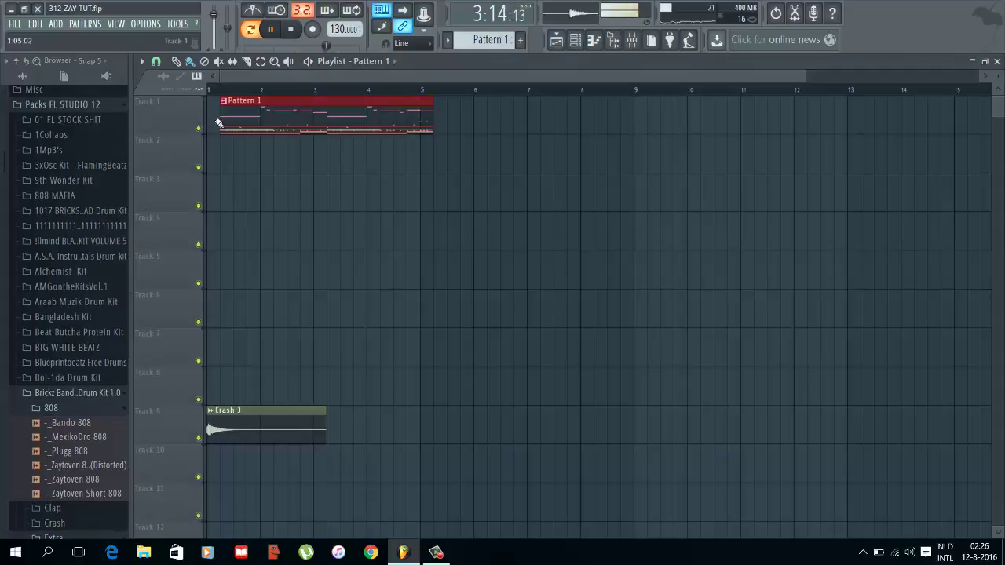
# Step: Move the Zaytoven Piano 2 and Bell 1 notes out of Pattern 1 into a new pattern named Piano
pyautogui.press('F6')
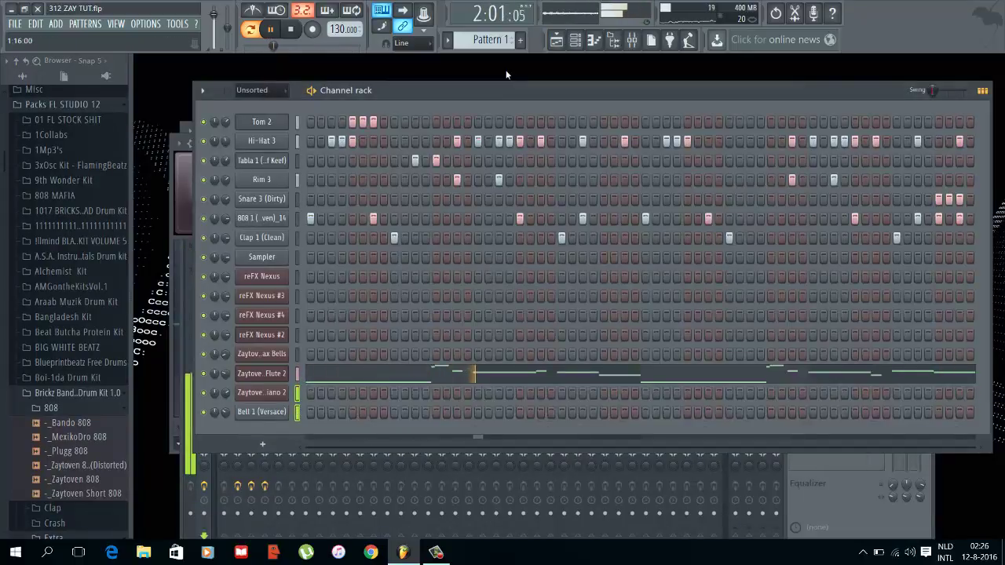
pyautogui.click(456, 40)
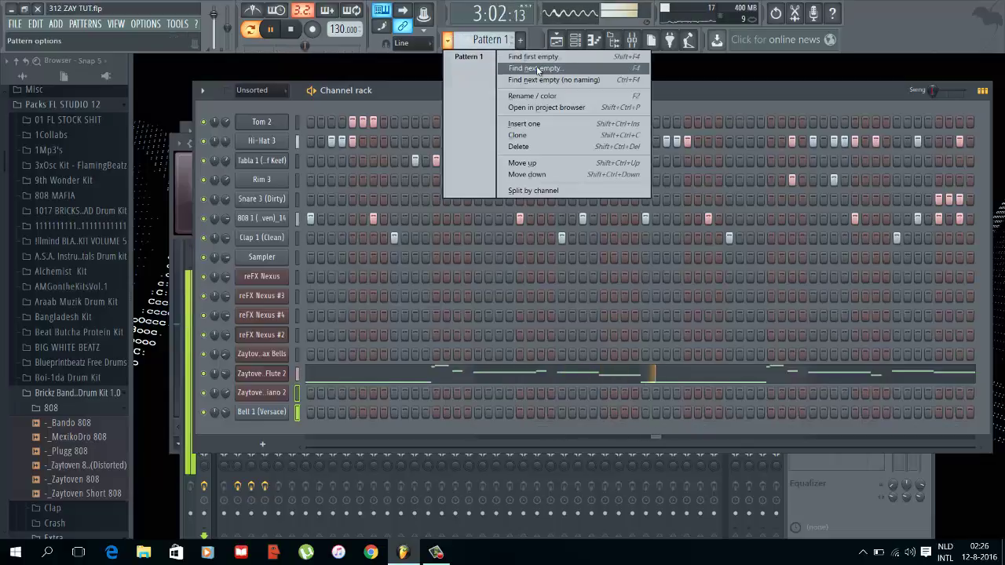
pyautogui.click(538, 69)
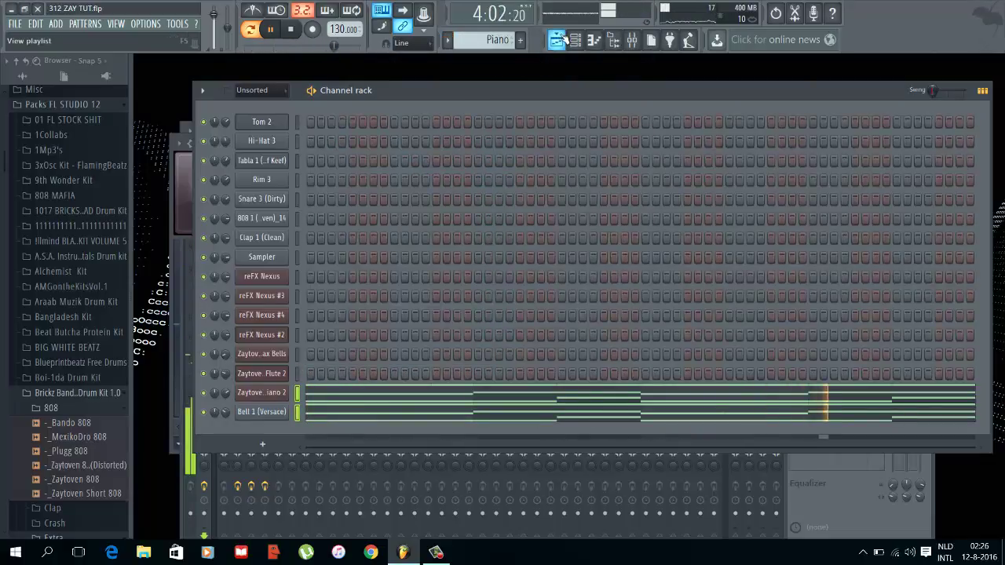
# Step: Check the playlist, try removing the Bell 1 notes from the Piano pattern, and undo the removal
pyautogui.click(557, 40)
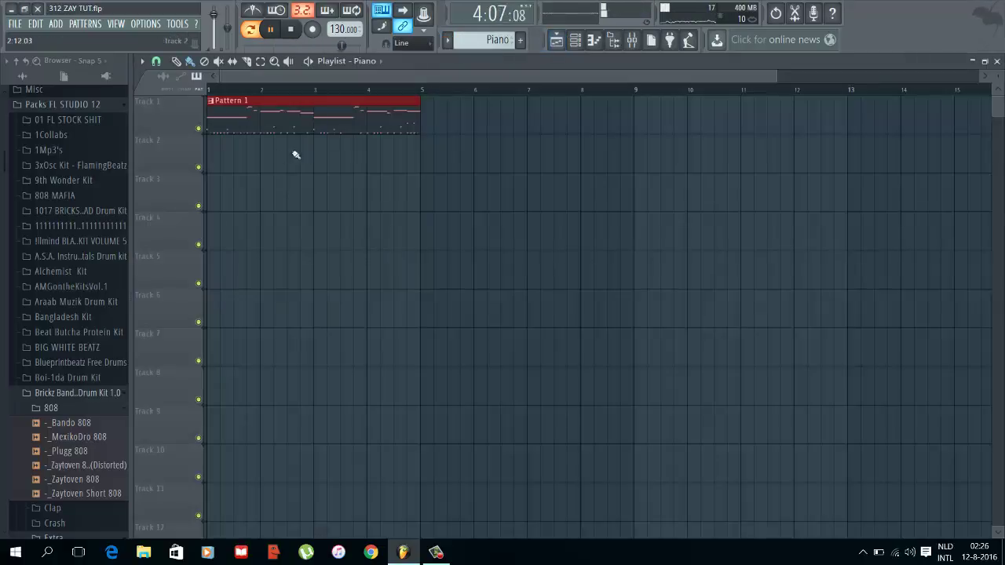
pyautogui.moveTo(246, 130); pyautogui.dragTo(283, 122)
pyautogui.press('F6')
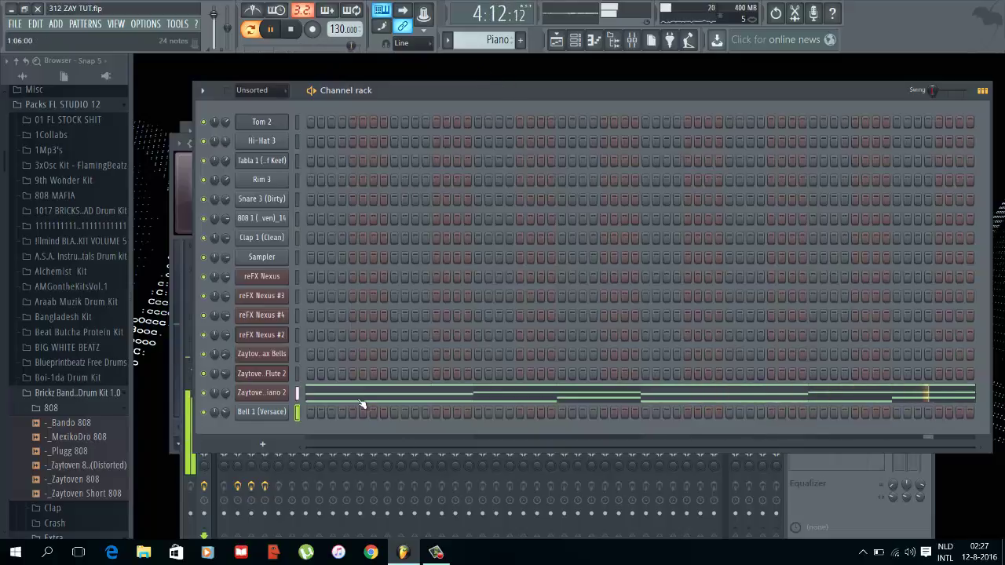
pyautogui.hotkey('ctrl', 'z')
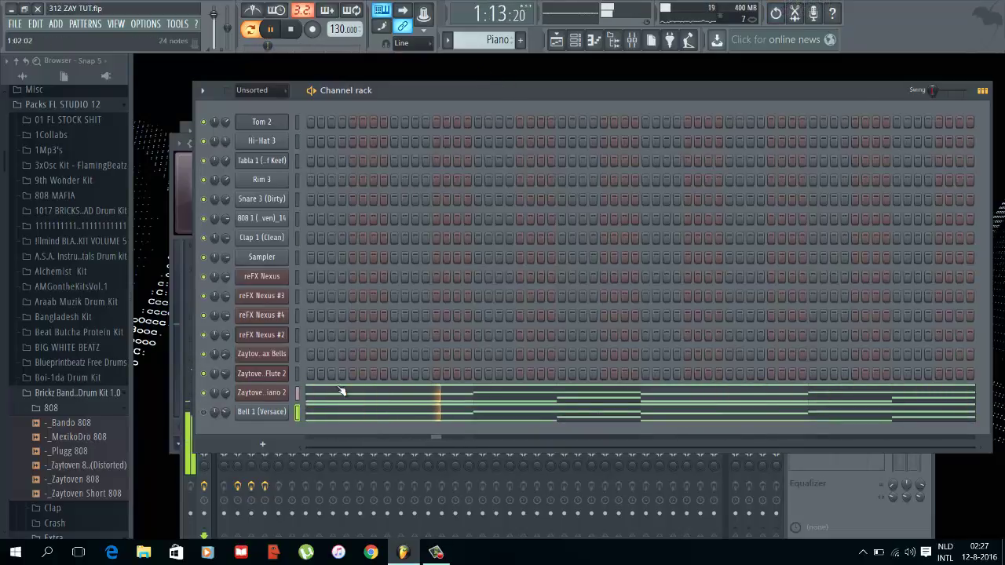
# Step: In the Zaytoven Piano 2 notes, shift the first chord's F#5 and C#5 about a third of a step later
pyautogui.click(341, 391)
pyautogui.moveTo(202, 260); pyautogui.dragTo(195, 169)
pyautogui.doubleClick(190, 167)
pyautogui.press('Escape')
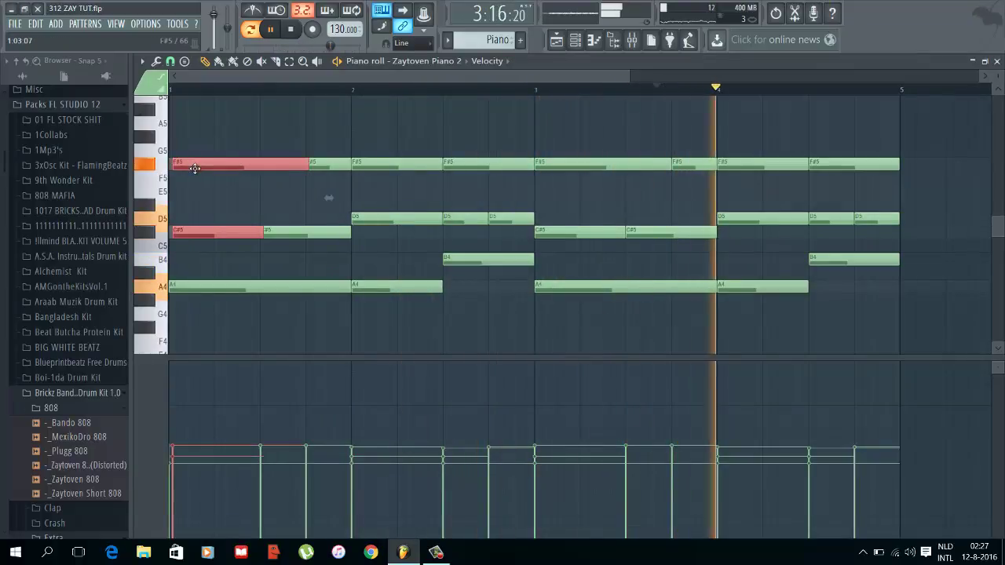
# Step: Move the first C#5 back to the start of bar 1 and trim the delayed F#5 to end at the next F#5
pyautogui.keyDown('ctrl'); pyautogui.click(197, 209); pyautogui.keyUp('ctrl')
pyautogui.moveTo(201, 232); pyautogui.dragTo(198, 232)
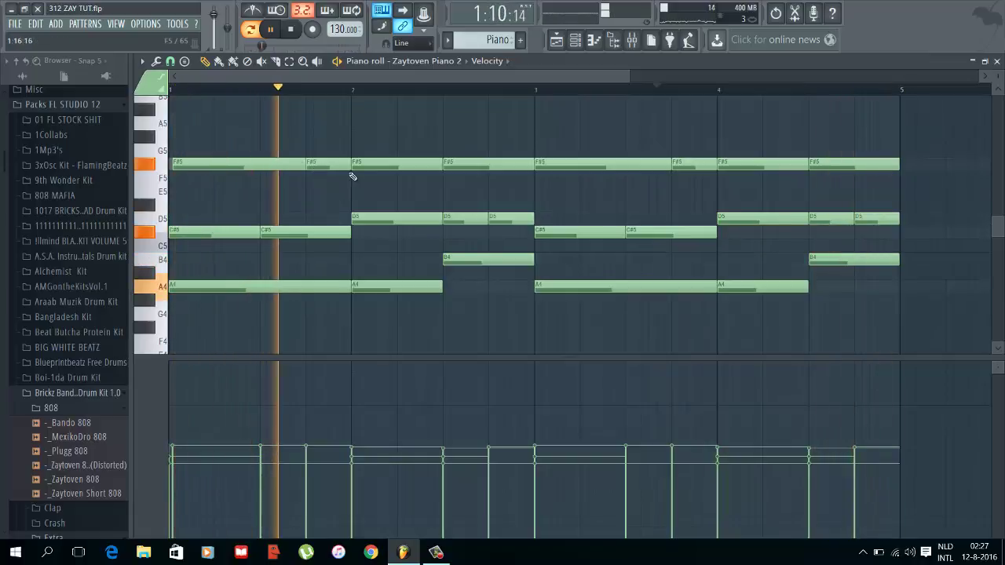
pyautogui.moveTo(306, 163)
pyautogui.mouseDown()
pyautogui.moveTo(258, 163)
pyautogui.moveTo(307, 163)
pyautogui.mouseUp()
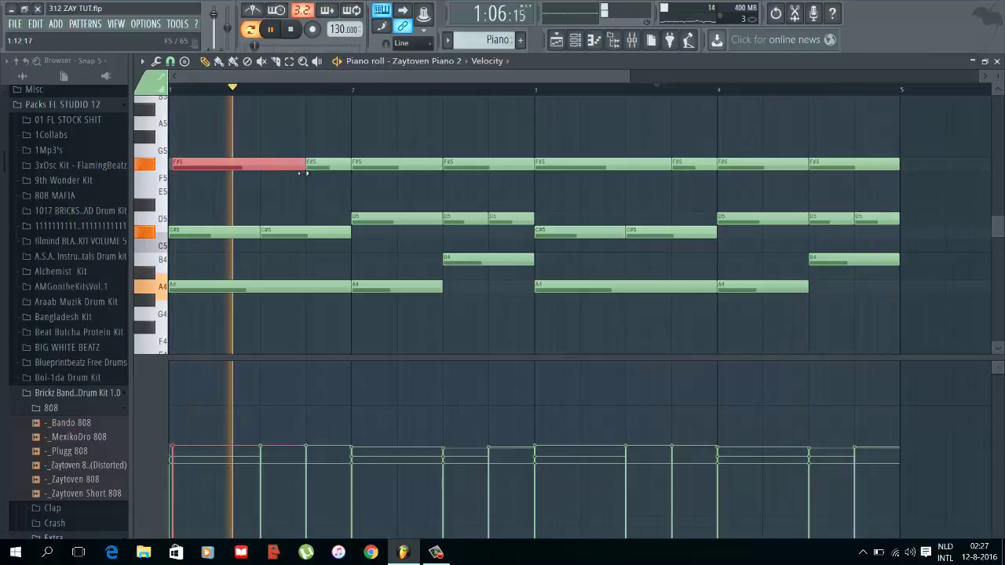
# Step: Delay bar 2's first F#5 slightly, trim its end at mid-bar, and replace the second F#5 with a copy of the shortened note
pyautogui.click(380, 163)
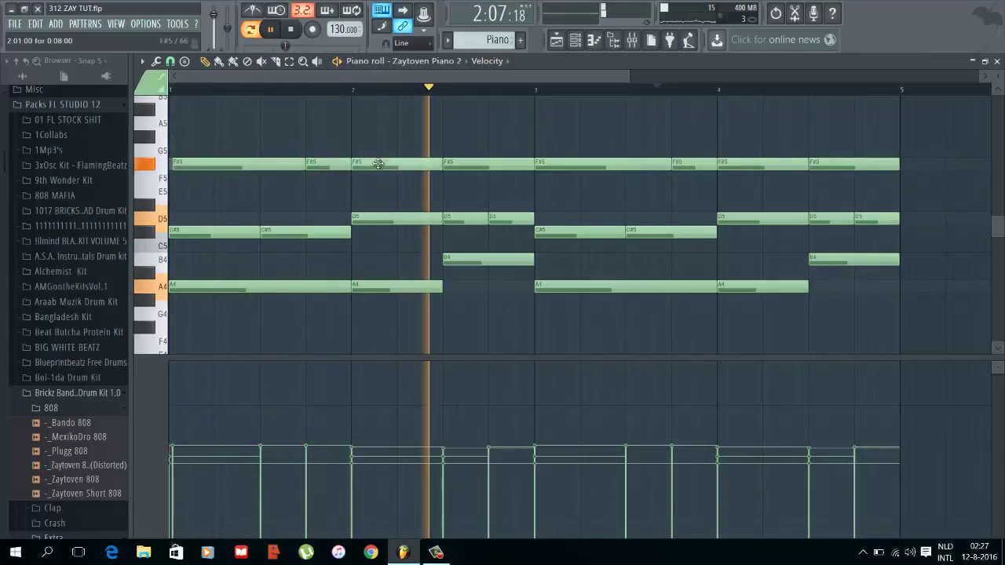
pyautogui.click(380, 164)
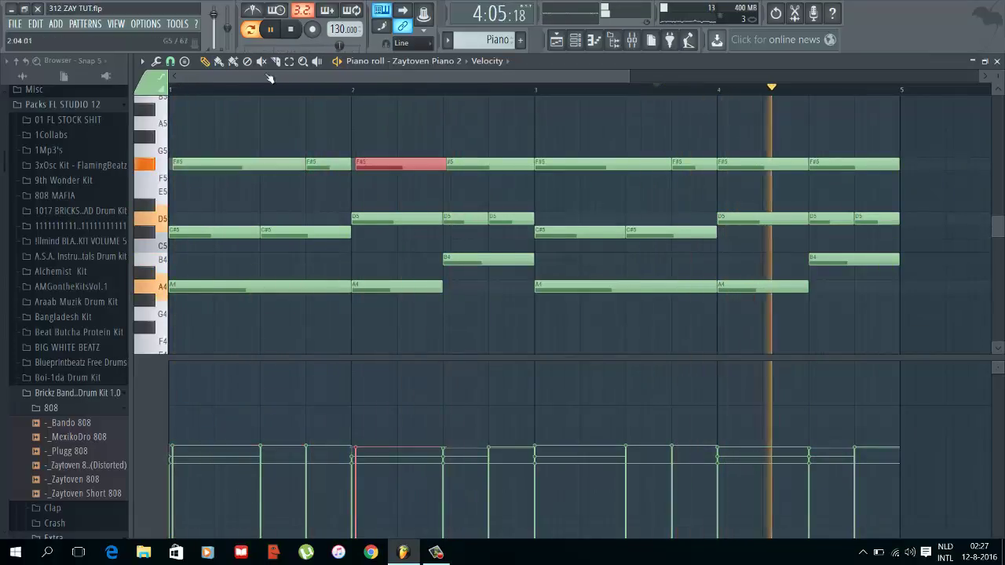
pyautogui.click(448, 166)
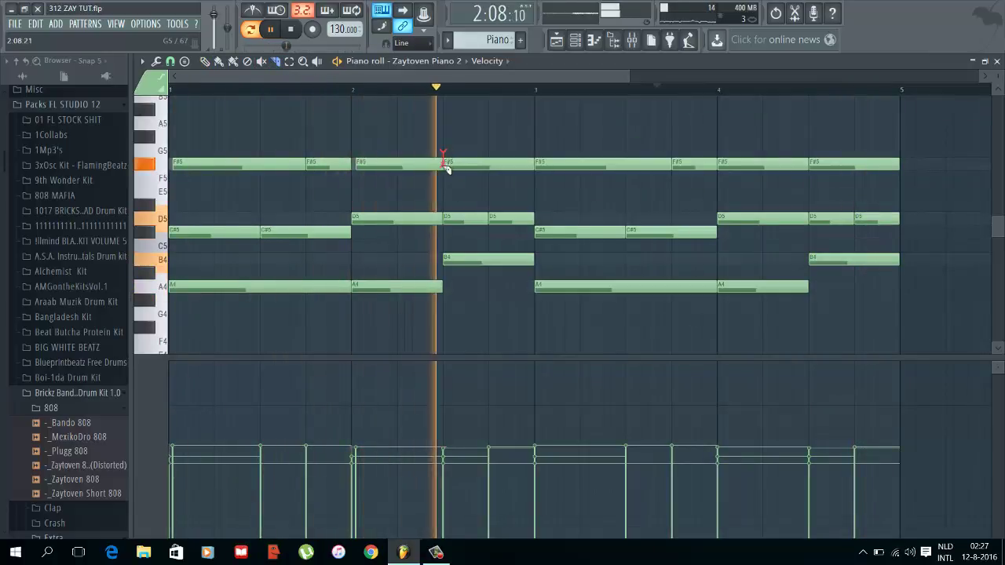
pyautogui.click(205, 61)
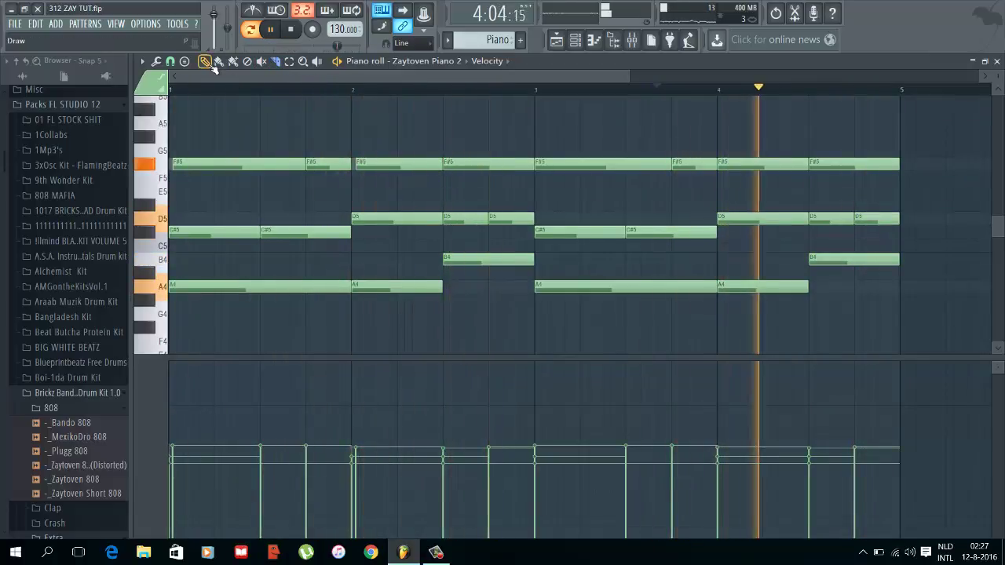
pyautogui.rightClick(449, 168)
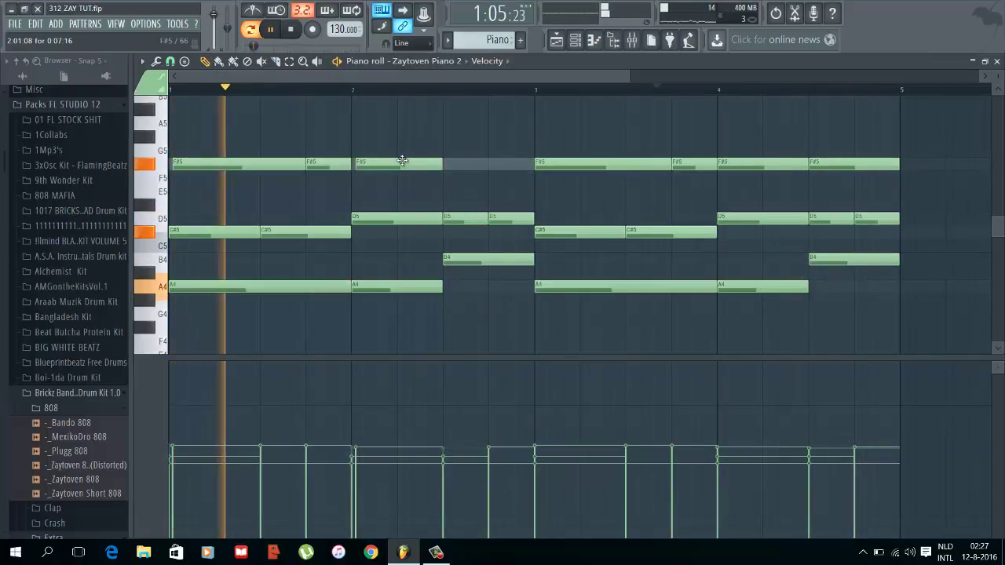
pyautogui.moveTo(404, 161); pyautogui.dragTo(494, 163)
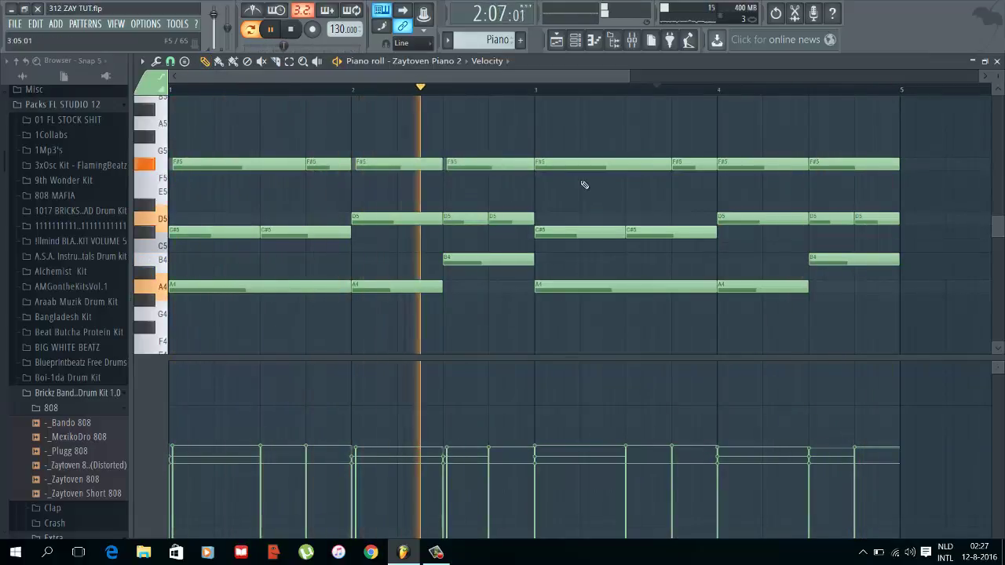
# Step: Replace the piano notes in bars 3 and 4 with a duplicate of bars 1 and 2, and stop playback
pyautogui.moveTo(572, 149); pyautogui.dragTo(872, 303)
pyautogui.hotkey('alt', 'm')
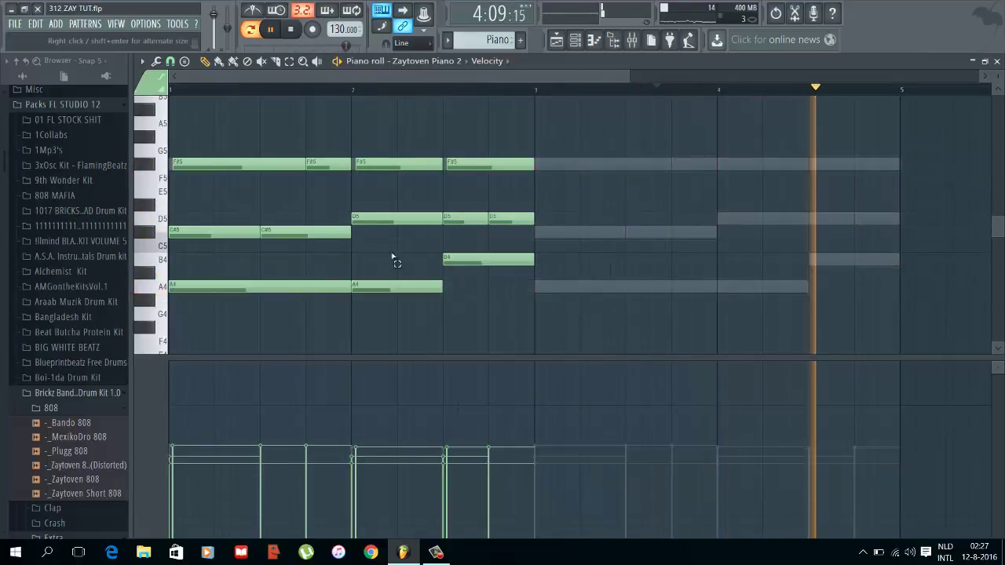
pyautogui.moveTo(617, 325); pyautogui.dragTo(240, 150)
pyautogui.hotkey('ctrl', 'b')
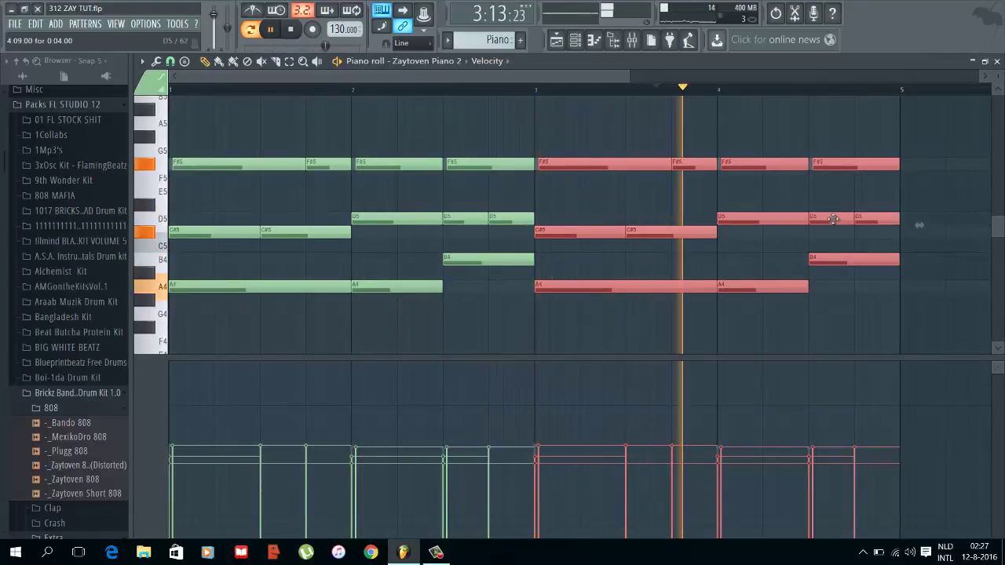
pyautogui.press('space')
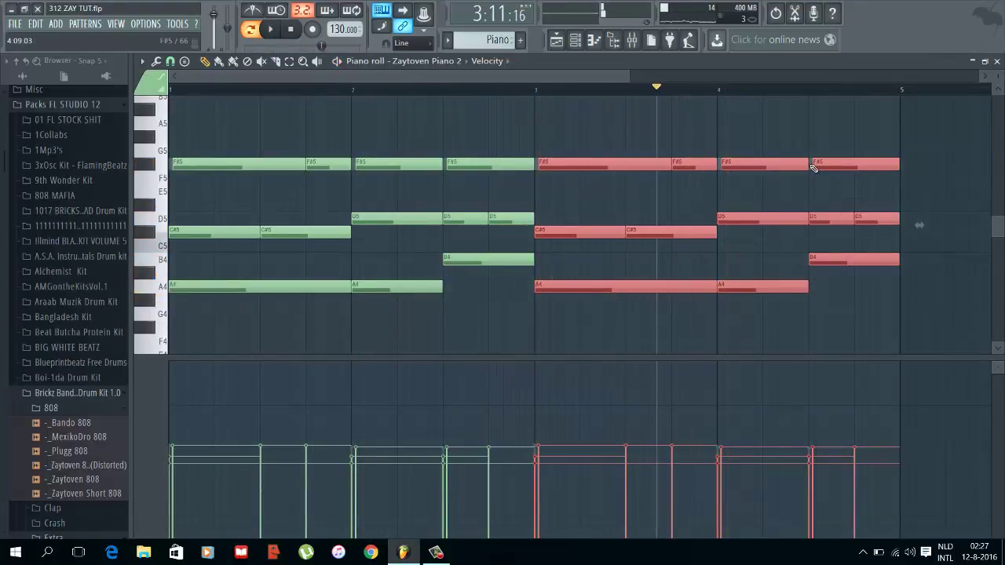
# Step: Add a one-beat G#5 on the second beat of bar 4 and shorten the preceding F#5 to end where it starts
pyautogui.click(765, 155)
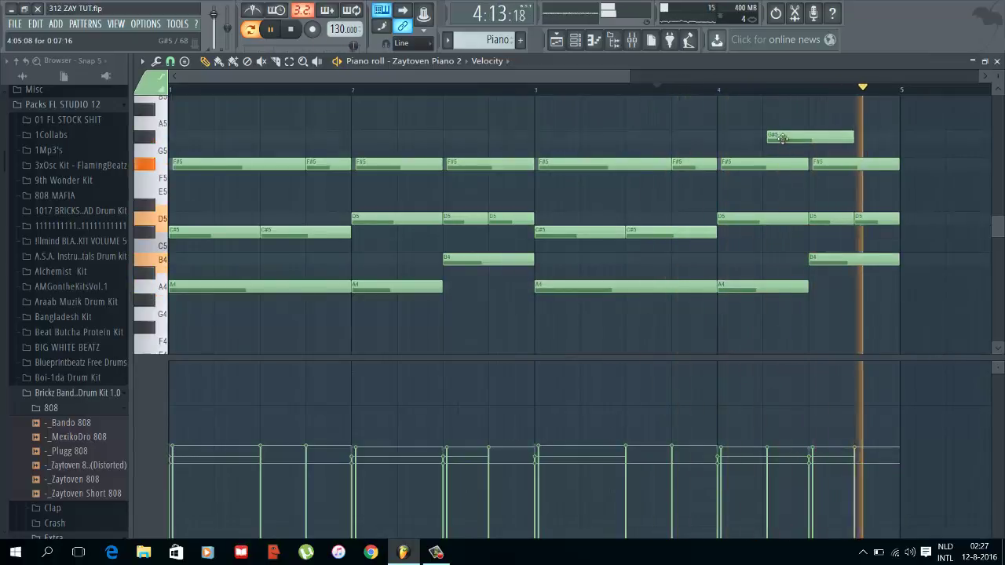
pyautogui.moveTo(783, 138); pyautogui.dragTo(778, 138)
pyautogui.click(714, 89)
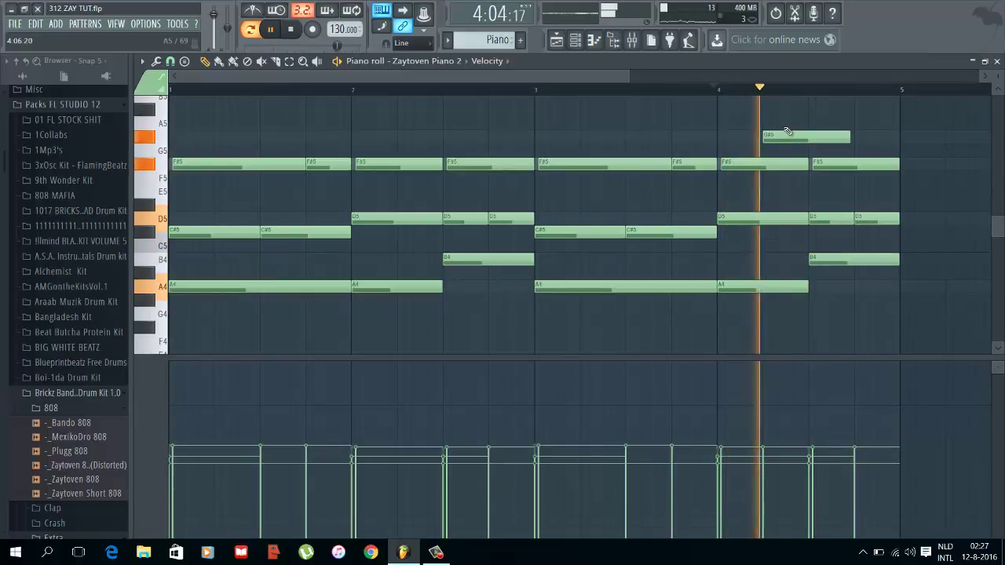
pyautogui.click(765, 163)
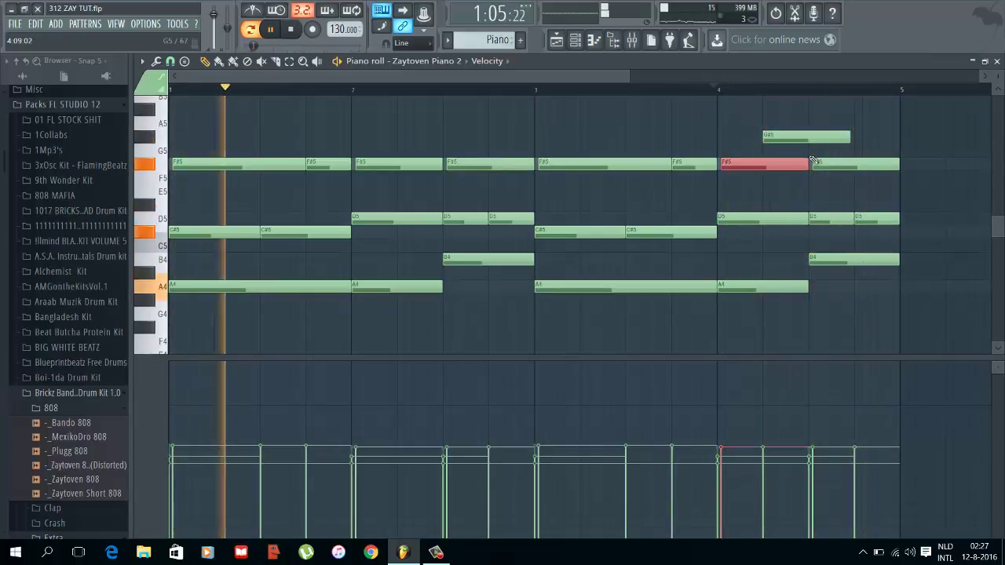
pyautogui.moveTo(812, 163); pyautogui.dragTo(763, 163)
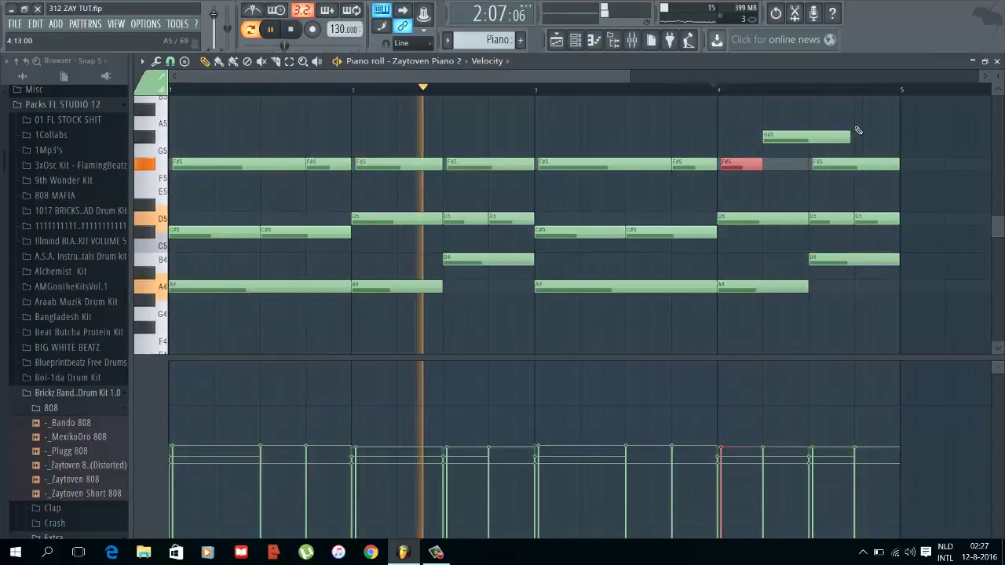
pyautogui.moveTo(851, 135); pyautogui.dragTo(808, 136)
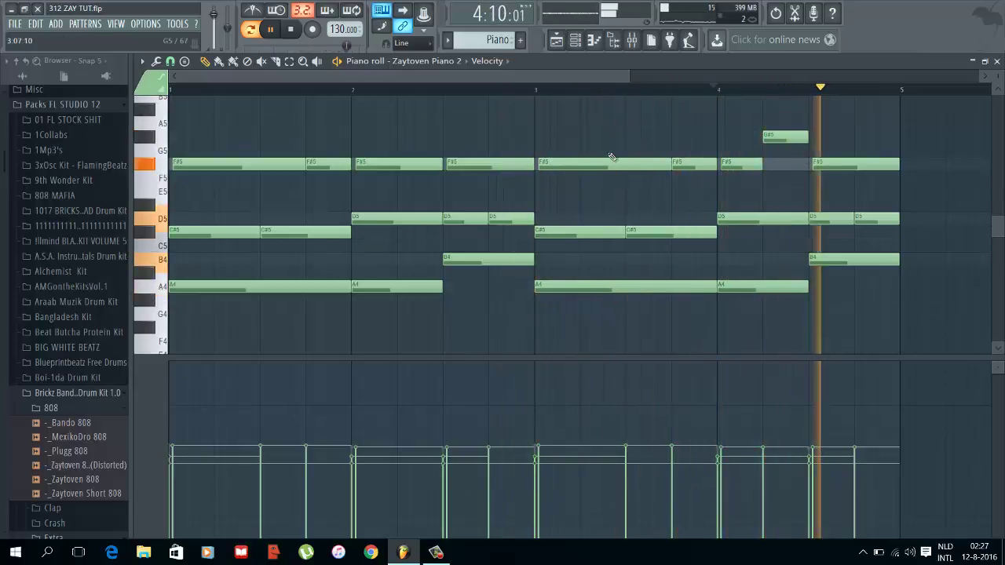
# Step: Try the added bar 4 note at G5 and D5 while auditioning the melody, and return it to G#5
pyautogui.moveTo(769, 137); pyautogui.dragTo(769, 152)
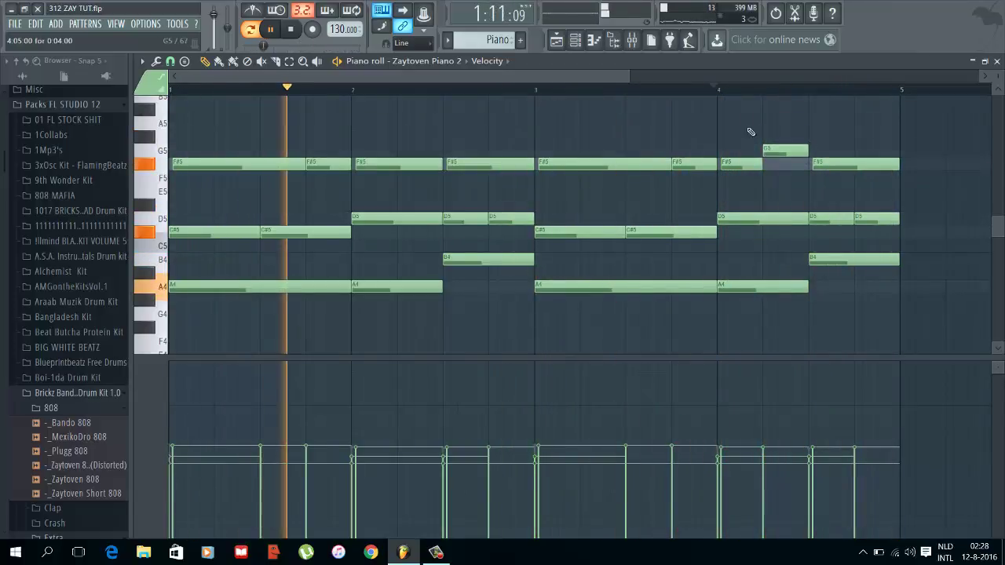
pyautogui.click(719, 91)
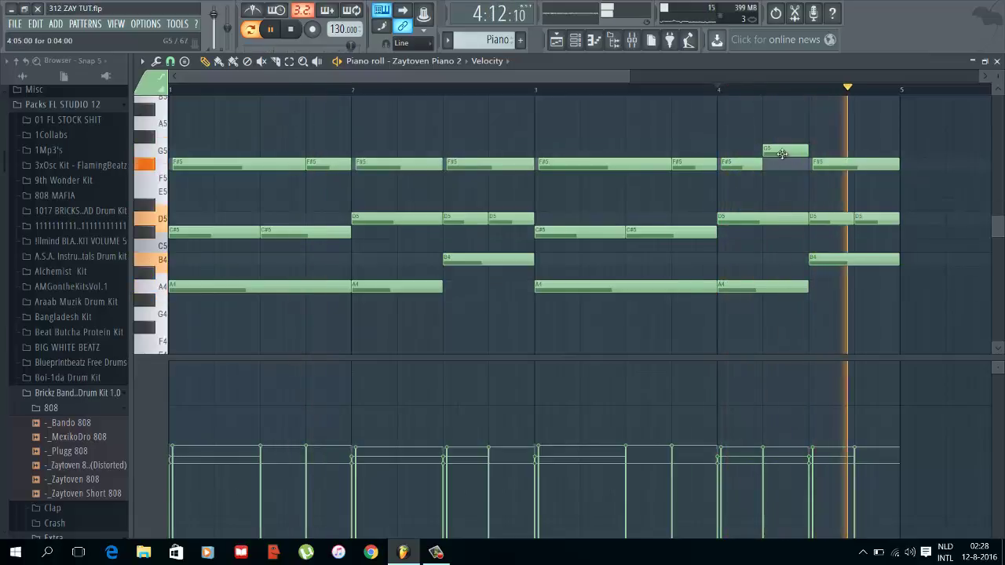
pyautogui.moveTo(782, 154); pyautogui.dragTo(781, 220)
pyautogui.press('space')
pyautogui.press('space')
pyautogui.press('space')
pyautogui.press('space')
pyautogui.press('space')
pyautogui.press('space')
pyautogui.press('space')
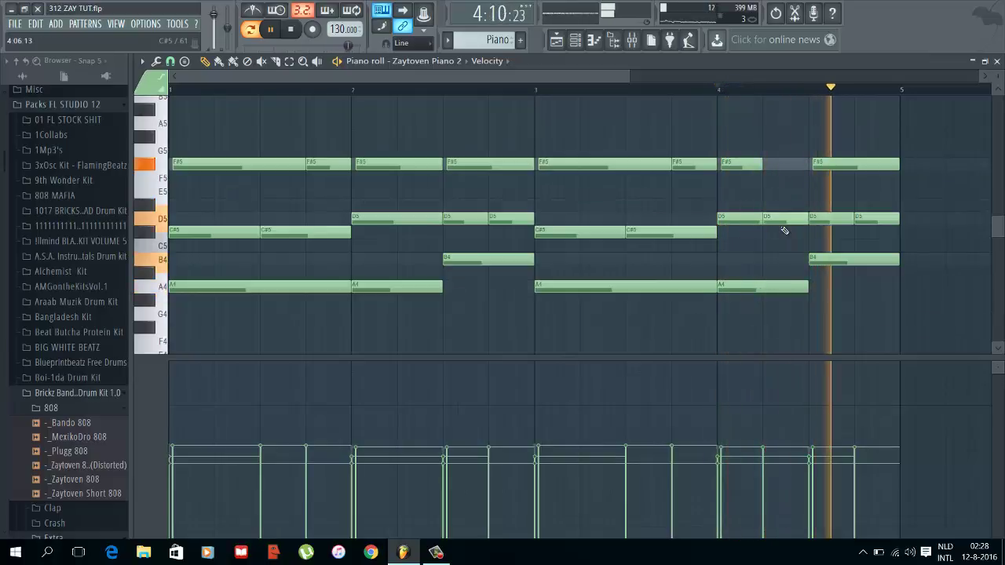
pyautogui.moveTo(777, 222); pyautogui.dragTo(776, 133)
pyautogui.press('space')
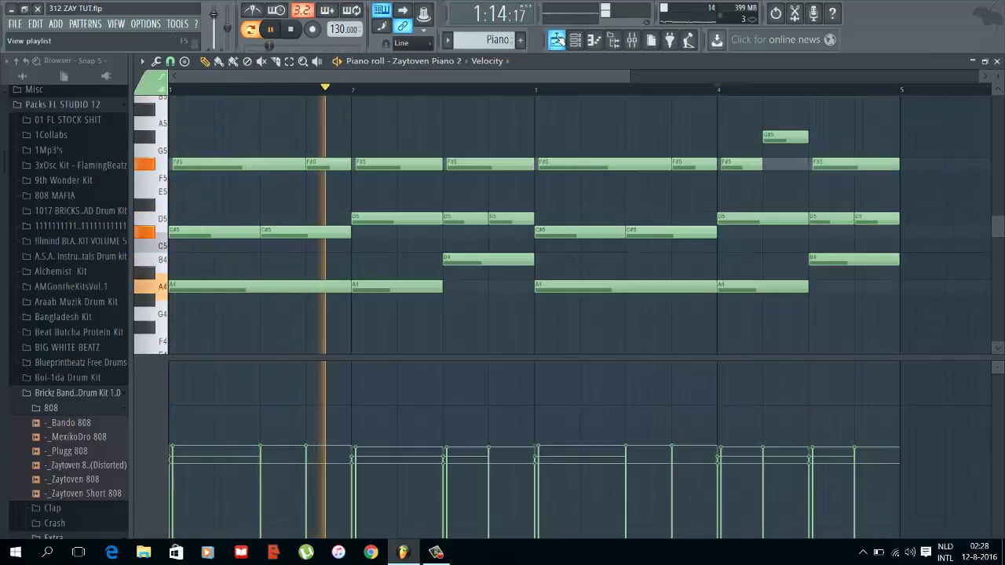
# Step: Try a second G#5 at the middle of bar 4, remove it, and lengthen the existing G#5 to reach the following F#5
pyautogui.click(814, 143)
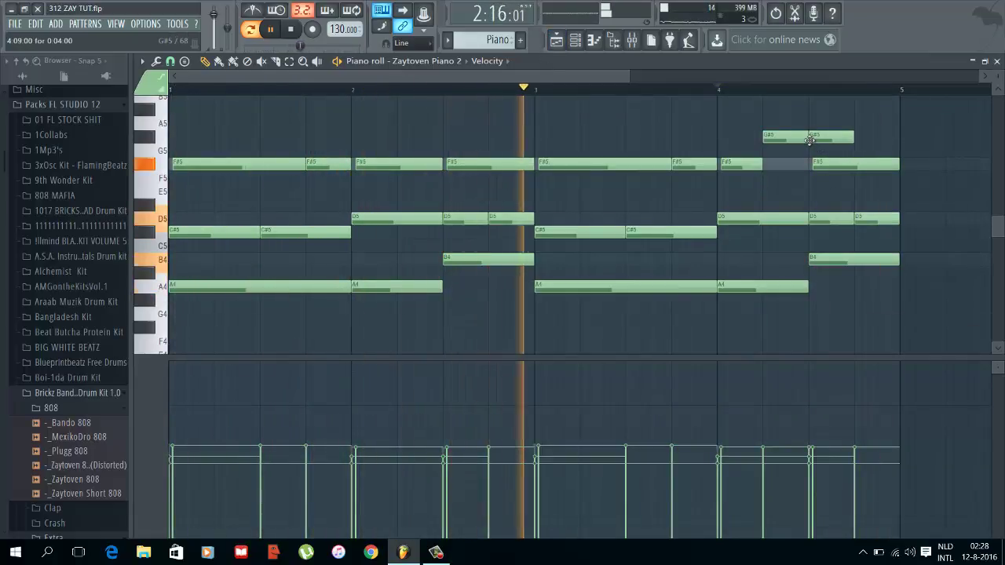
pyautogui.rightClick(815, 141)
pyautogui.moveTo(806, 140); pyautogui.dragTo(809, 141)
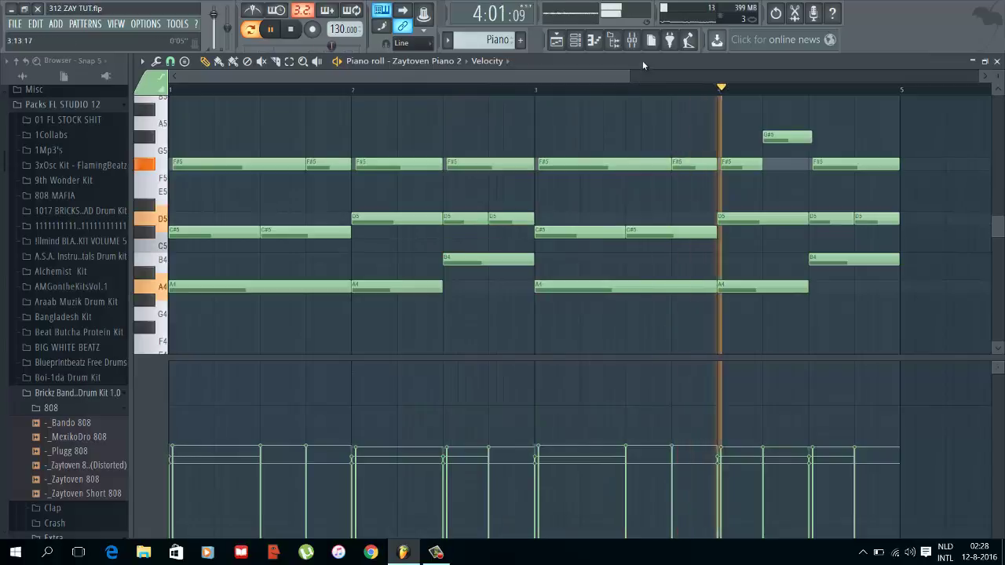
pyautogui.click(559, 44)
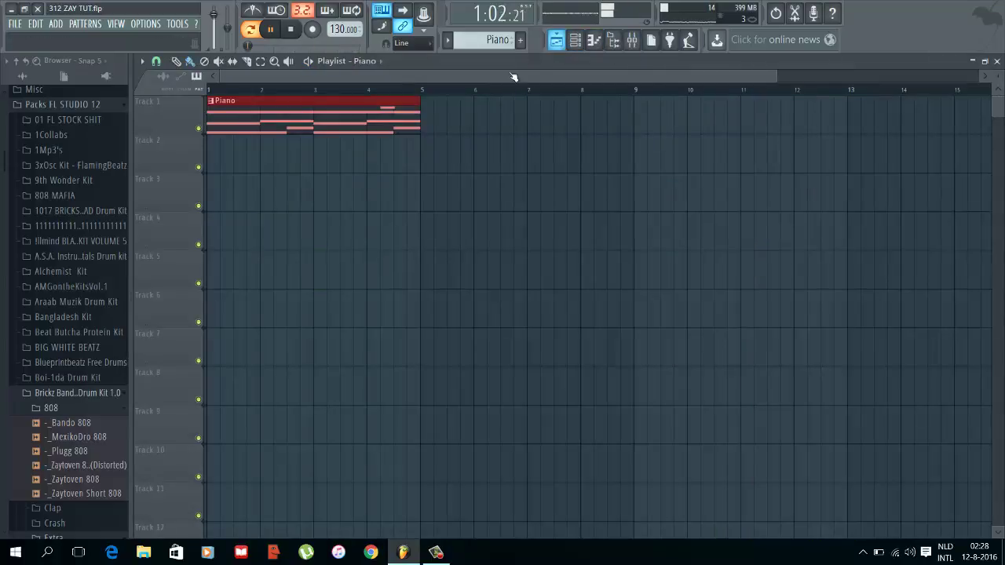
pyautogui.click(238, 170)
pyautogui.rightClick(242, 163)
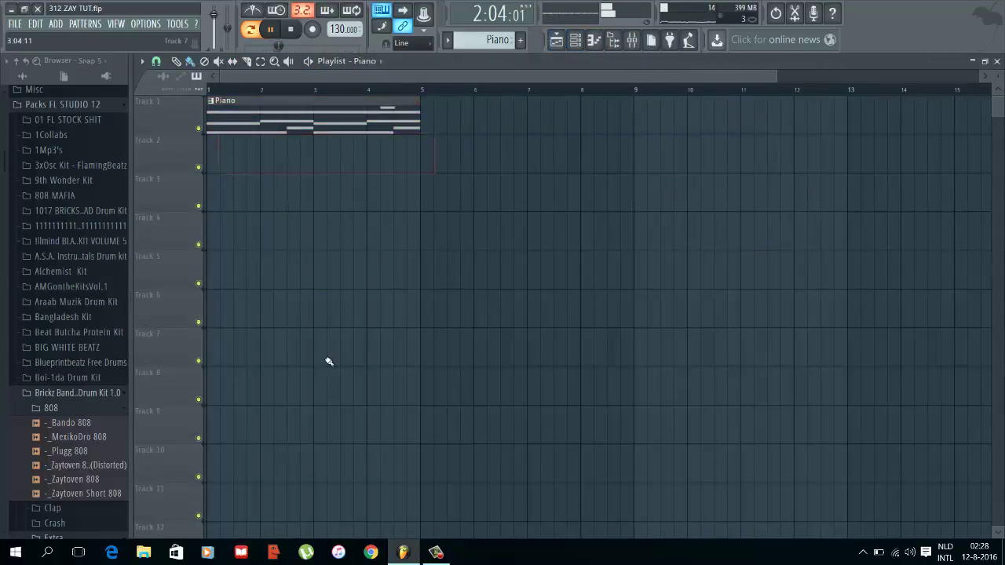
pyautogui.press('Escape')
pyautogui.press('Escape')
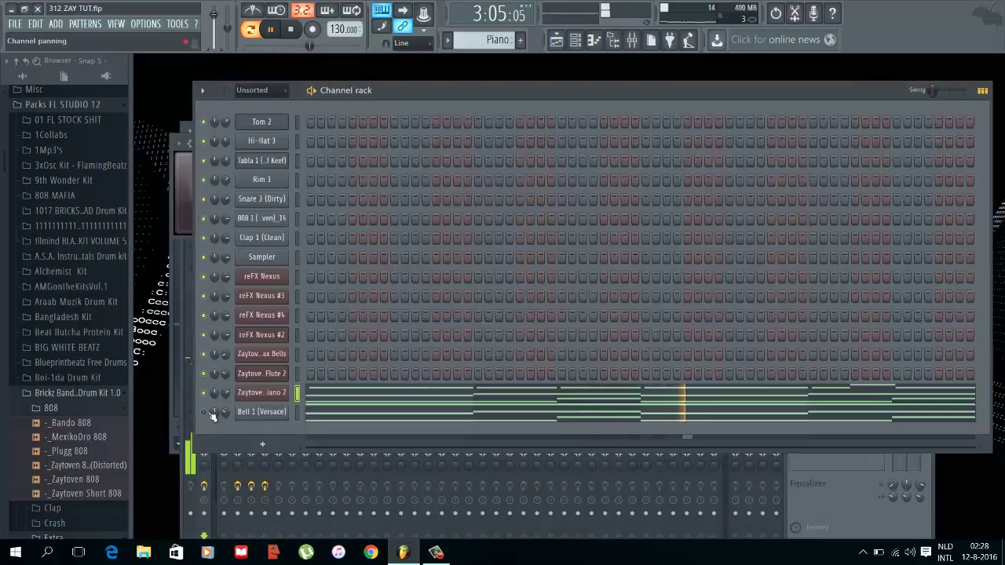
# Step: In the Bell 1 (Versace) notes, add the matching bar 4 G#5 and shorten the preceding F#5 to end where it starts
pyautogui.click(346, 411)
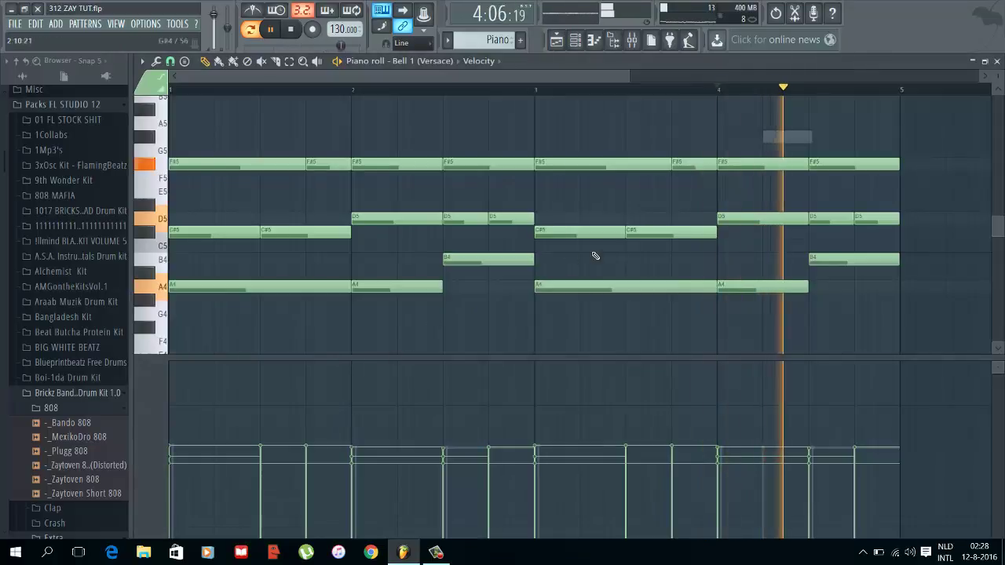
pyautogui.click(768, 142)
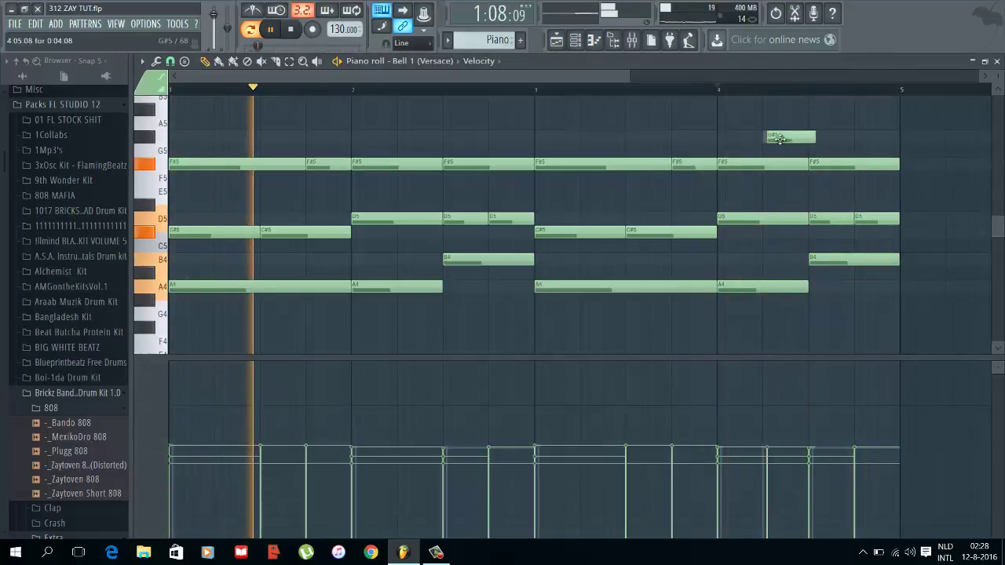
pyautogui.moveTo(805, 165); pyautogui.dragTo(790, 168)
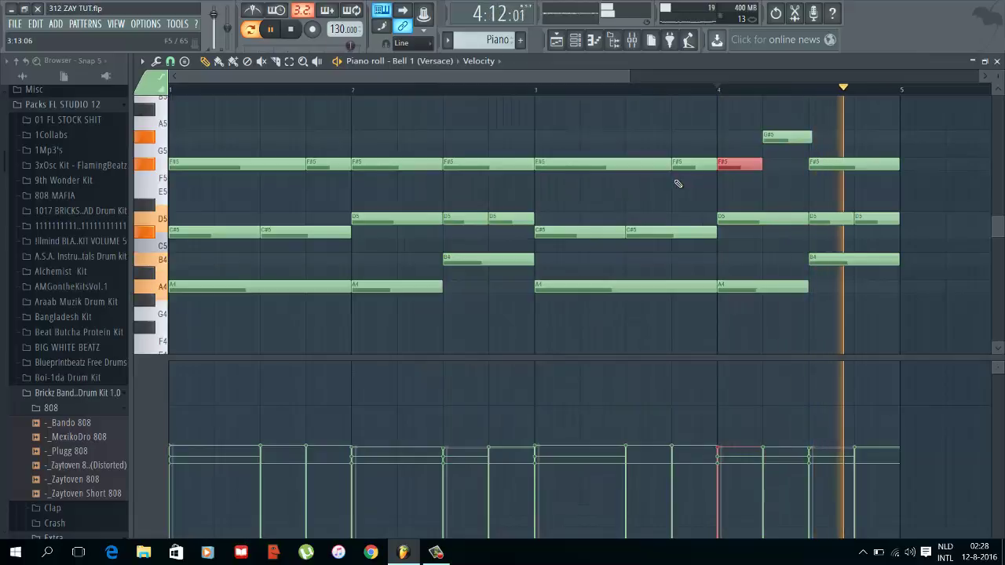
# Step: Duplicate the Piano clip on playlist Track 1 into bars 5 to 8
pyautogui.press('F6')
pyautogui.press('F5')
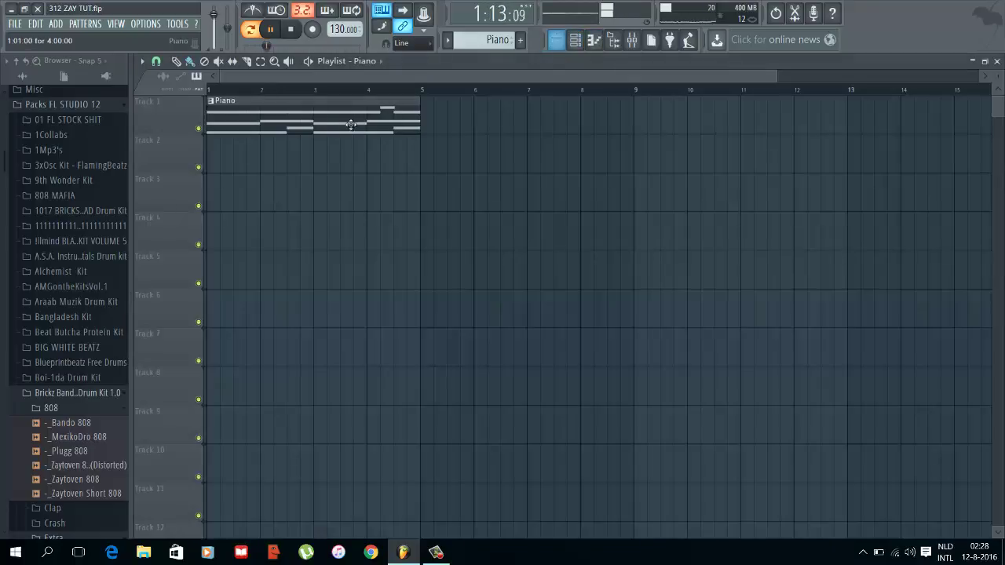
pyautogui.hotkey('ctrl', 'b')
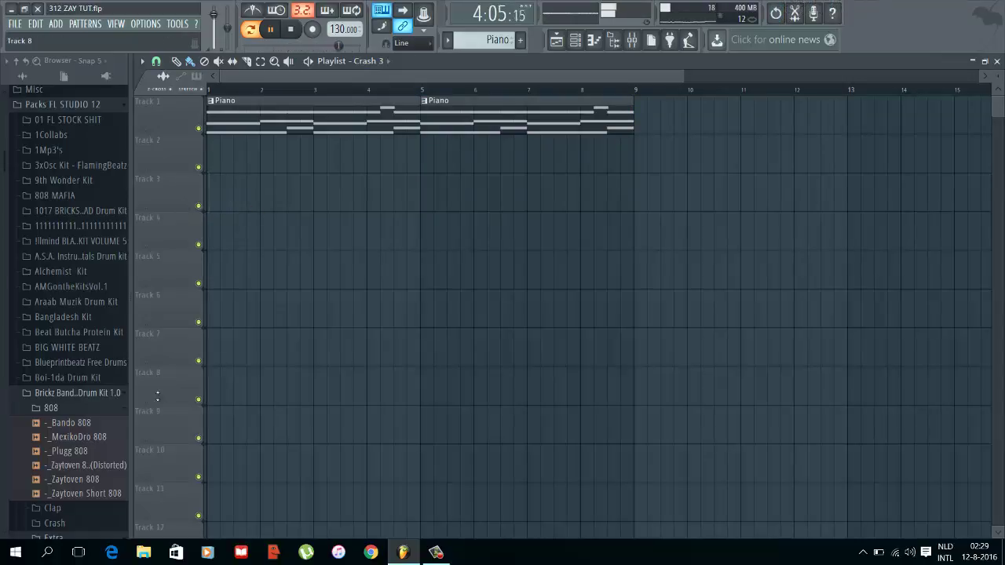
# Step: Stop playback, examine the crash samples in the Brickz Band drum kit, and collapse that kit
pyautogui.click(78, 414)
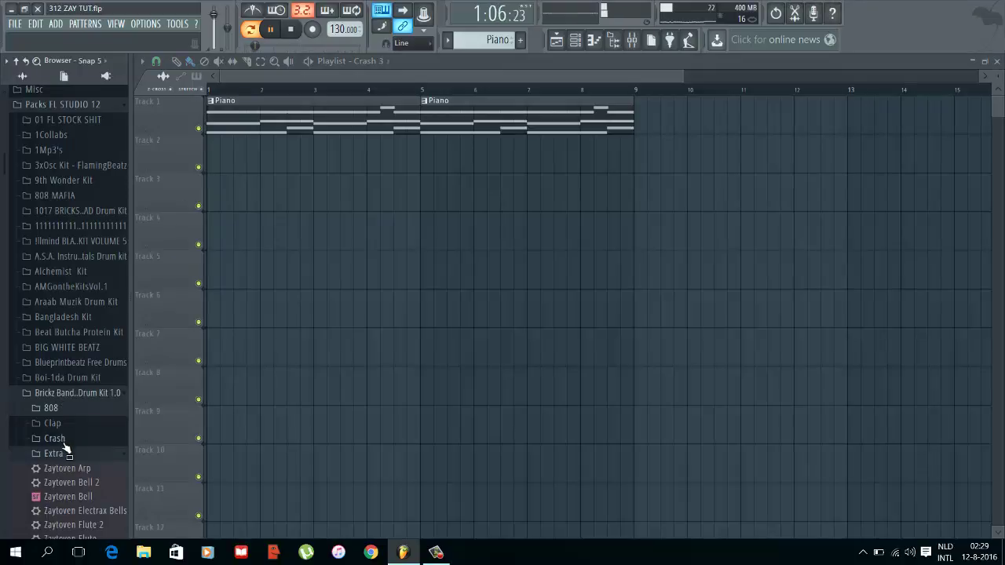
pyautogui.press('space')
pyautogui.click(63, 445)
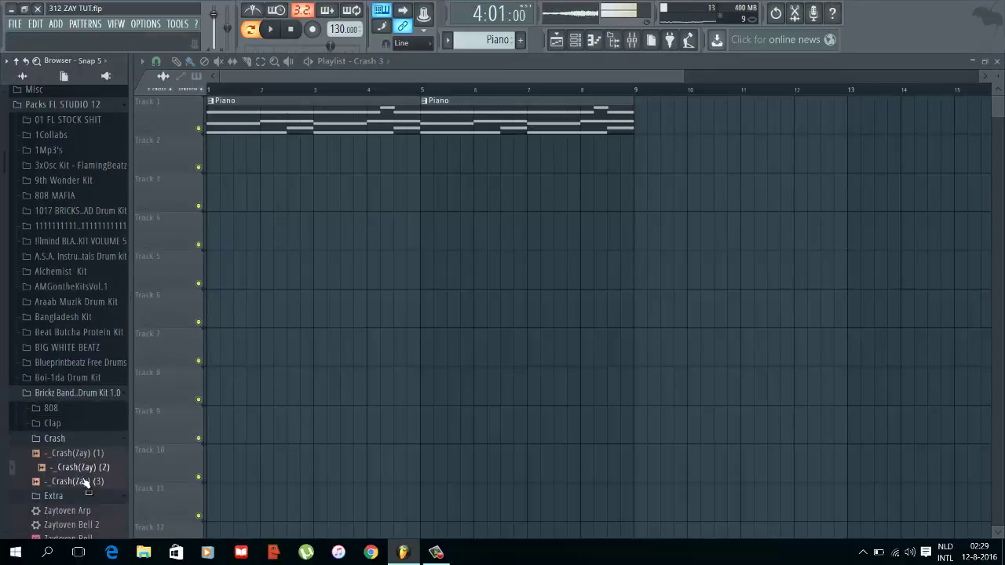
pyautogui.click(79, 393)
# Step: Examine the snare, percussion, FX, soundfont and tag folders of the Young Kico sound kit
pyautogui.scroll(-10, 71, 381)
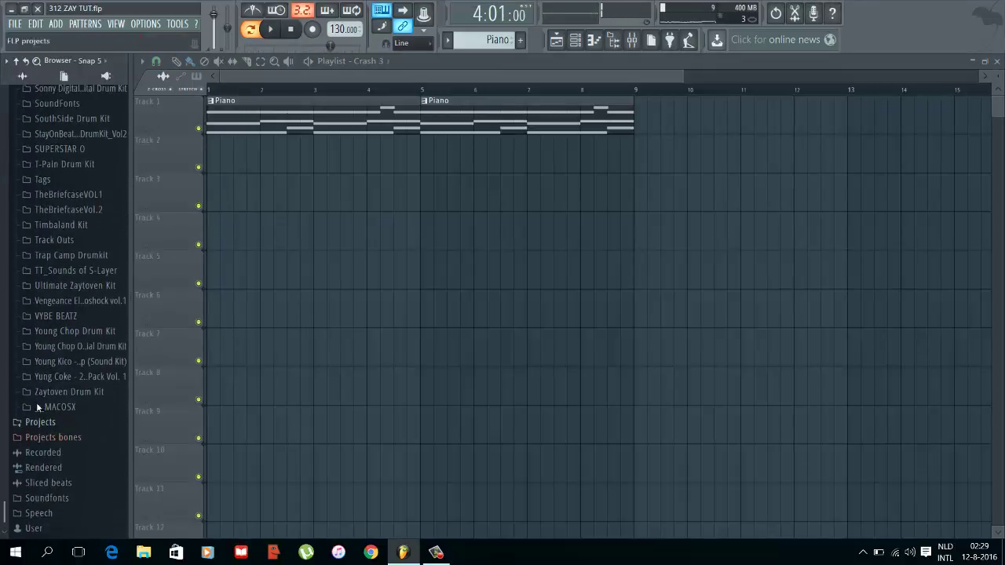
pyautogui.click(71, 382)
pyautogui.click(72, 381)
pyautogui.click(83, 368)
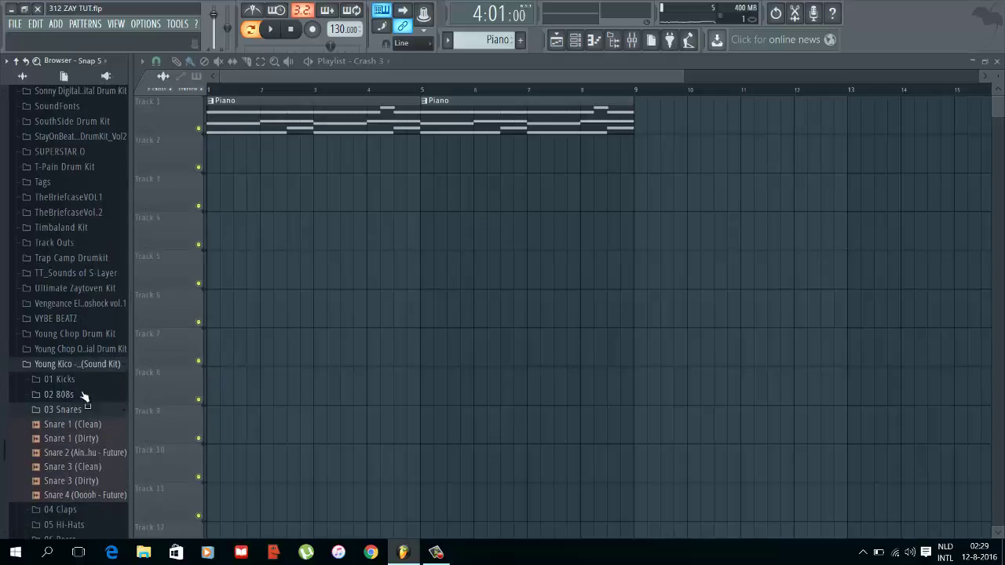
pyautogui.click(78, 410)
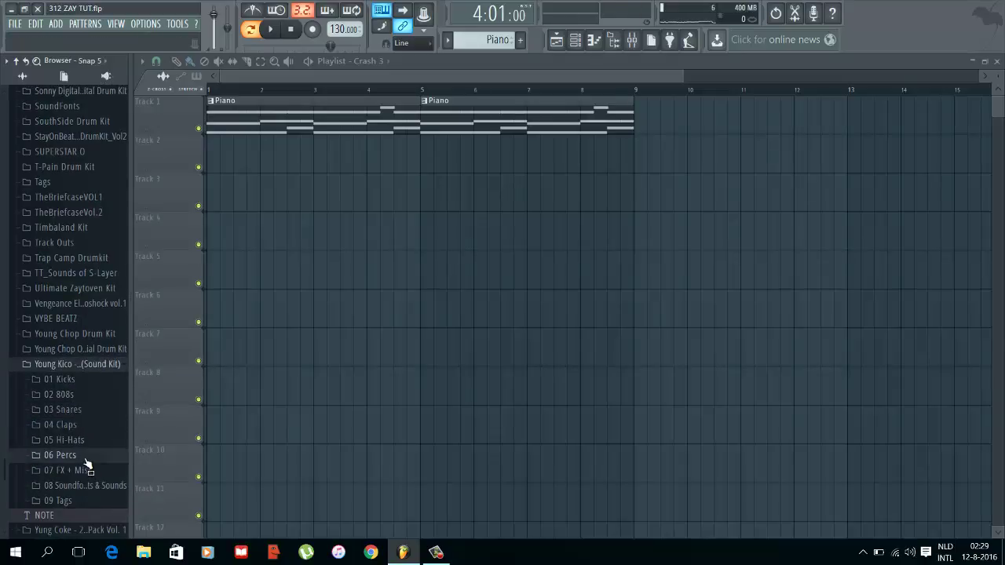
pyautogui.click(86, 459)
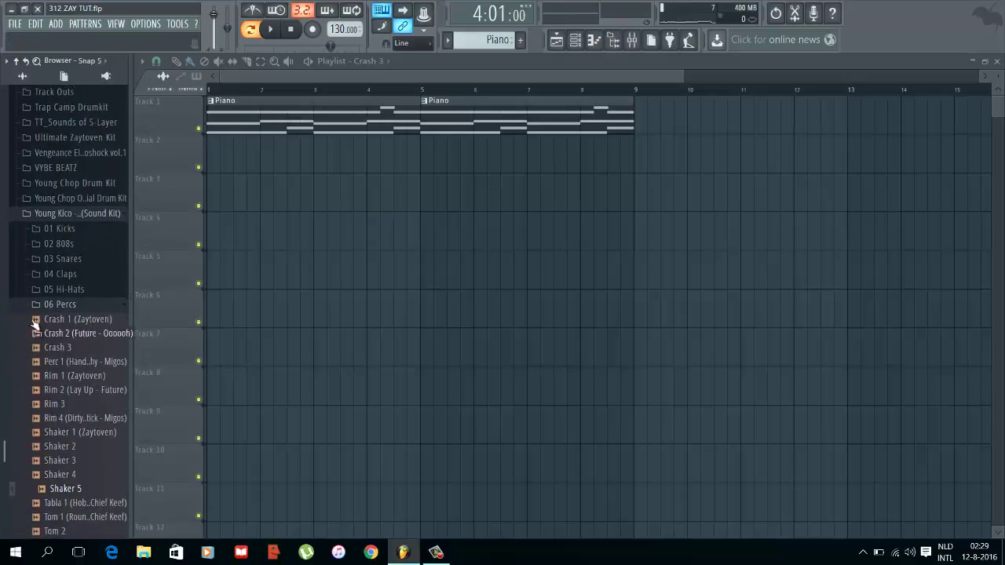
pyautogui.click(66, 305)
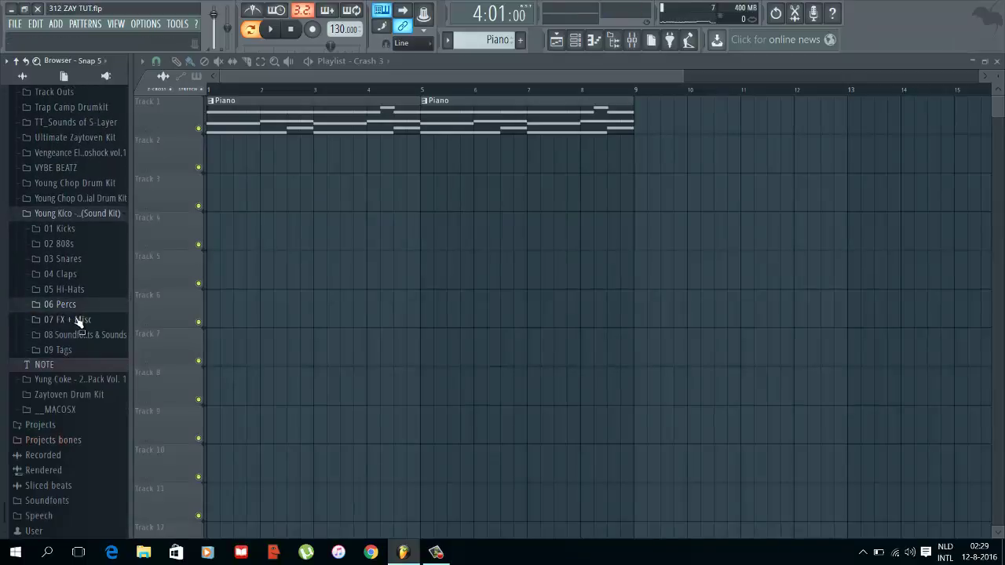
pyautogui.click(84, 321)
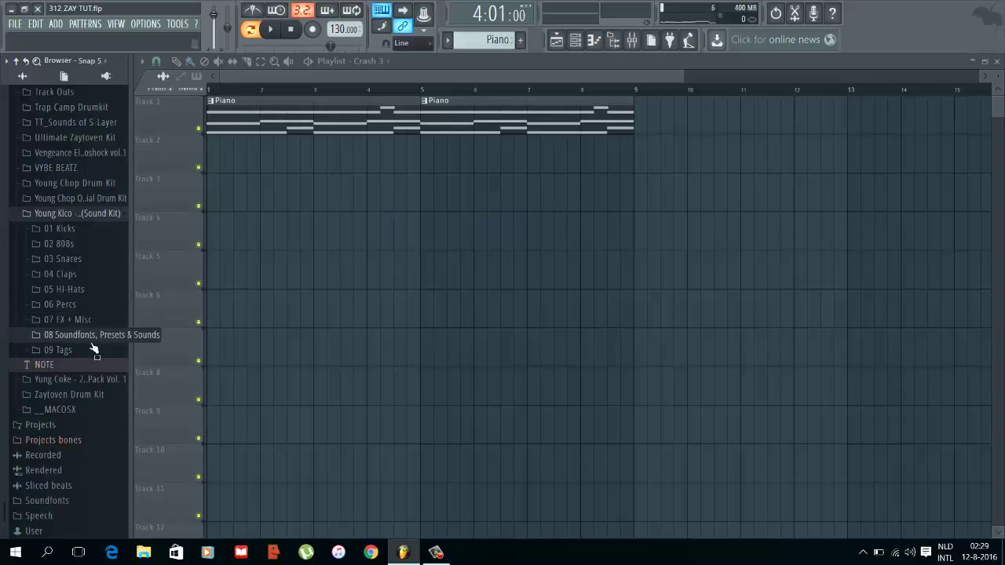
pyautogui.click(93, 334)
pyautogui.click(94, 350)
pyautogui.click(93, 334)
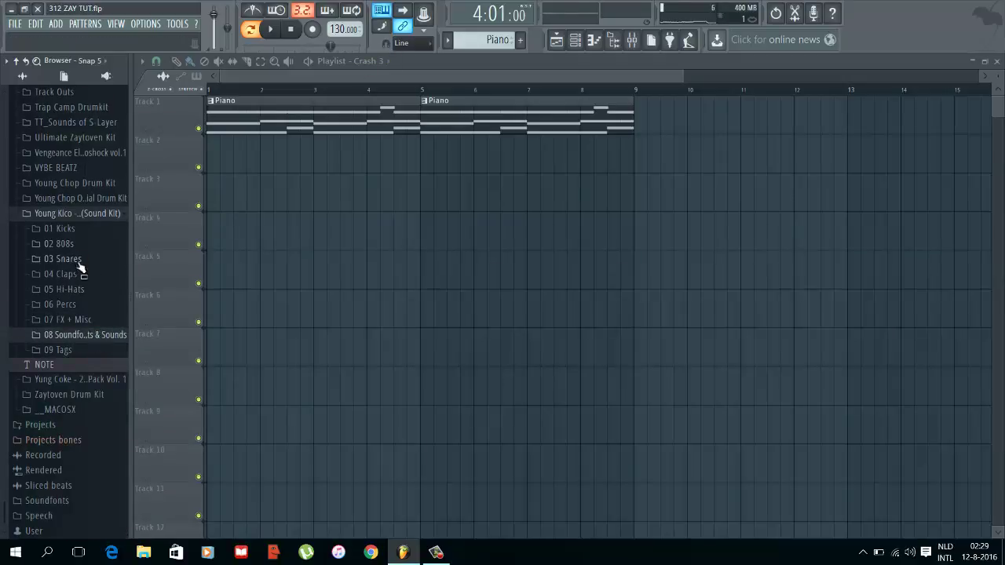
# Step: Search the Young Kico sound kit for crash 4, repeat the folder search, and place the Crash 3 sample at bar 1 of playlist Track 4
pyautogui.rightClick(85, 213)
pyautogui.click(141, 237)
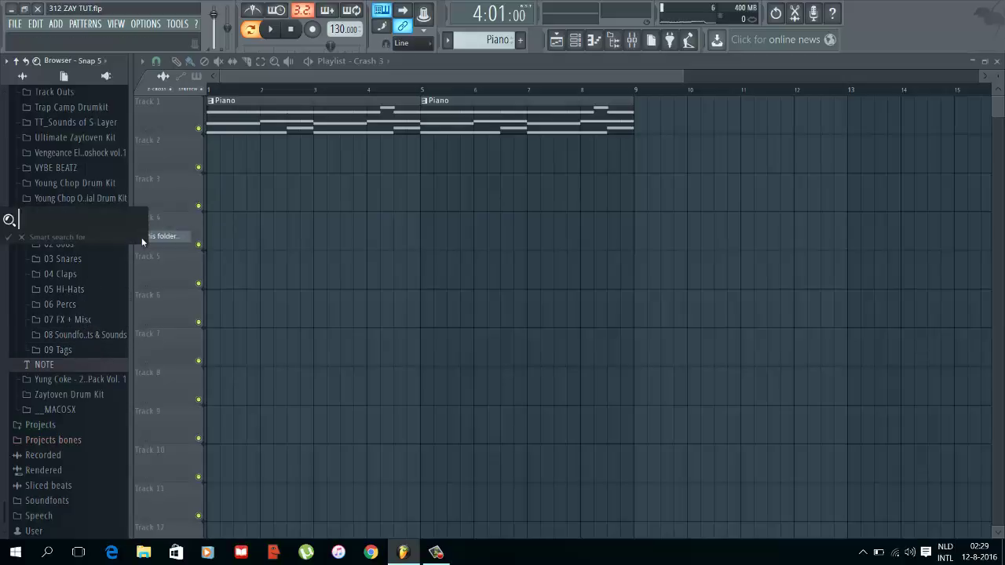
pyautogui.write('crash 4')
pyautogui.press('Return')
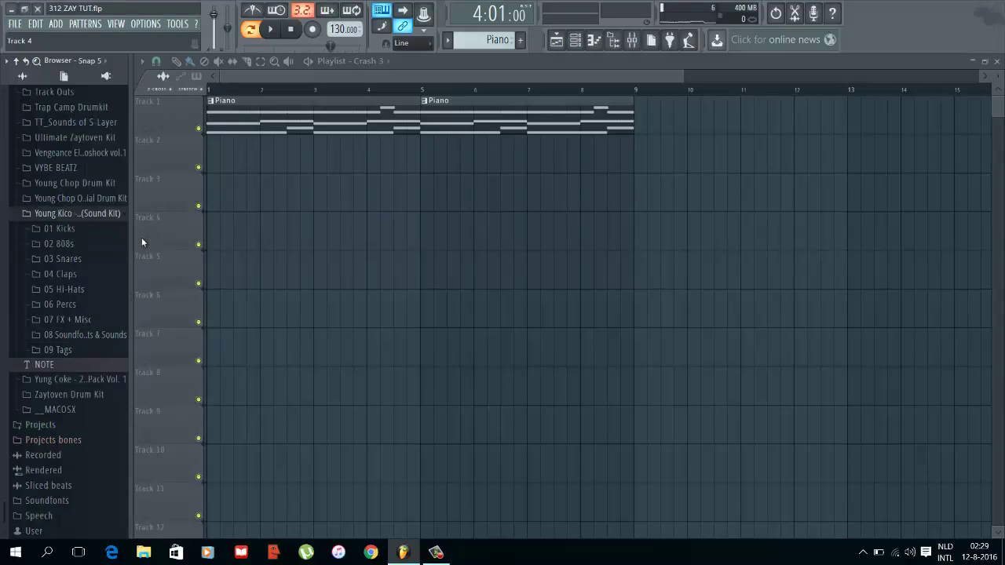
pyautogui.rightClick(112, 222)
pyautogui.click(148, 236)
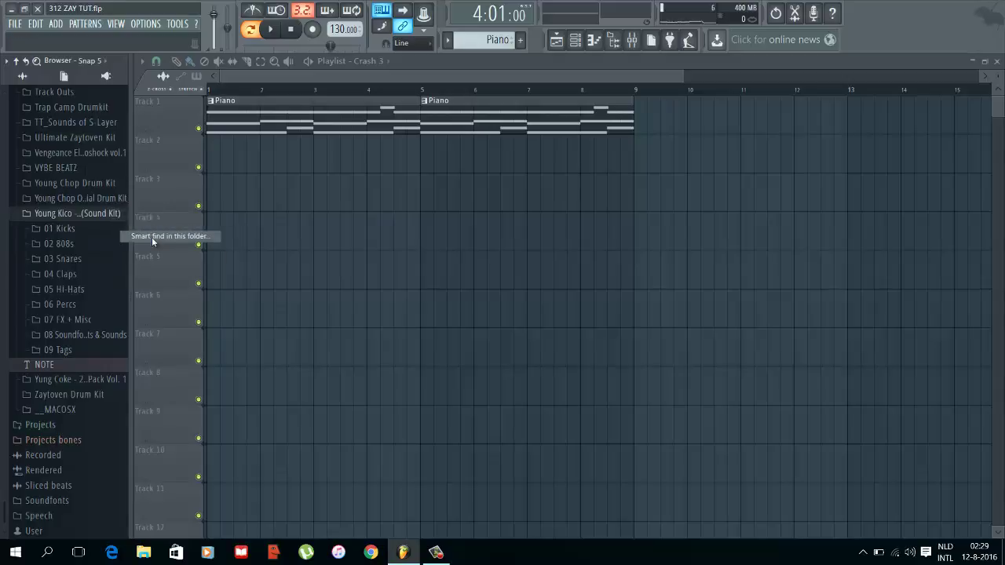
pyautogui.press('Return')
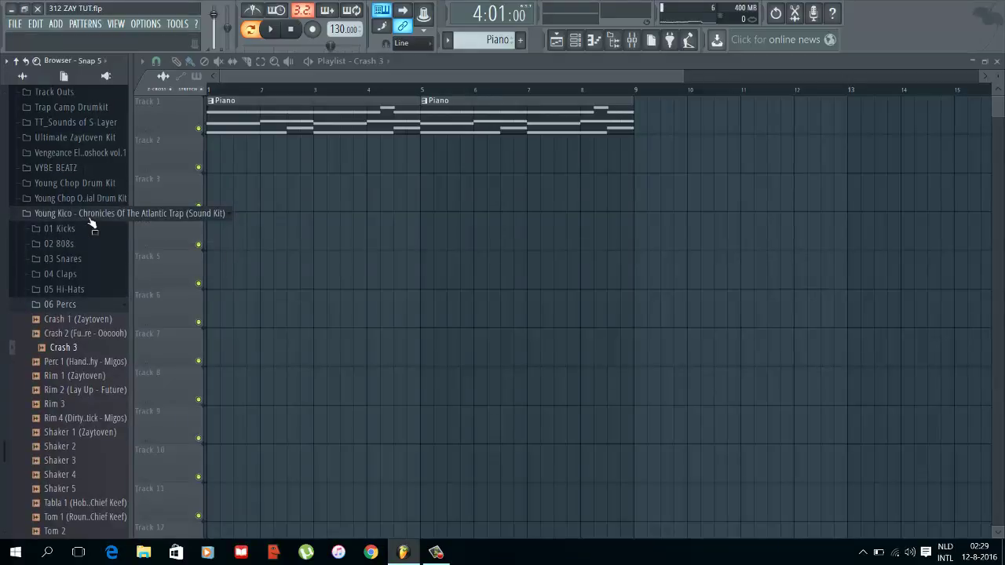
pyautogui.moveTo(78, 349); pyautogui.dragTo(223, 226)
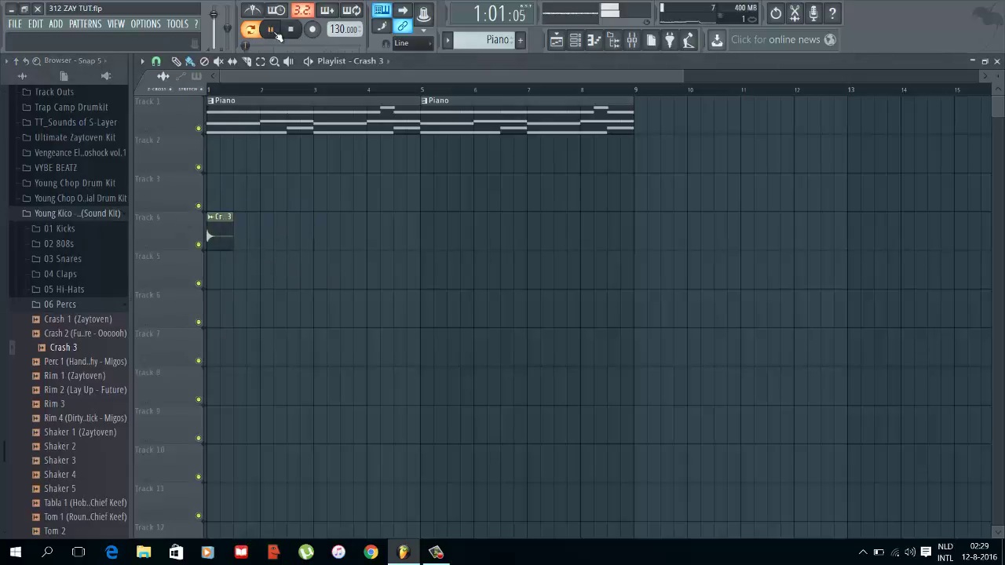
# Step: Turn off loop recording and lower the Crash 3 sample's channel volume to 58% during playback
pyautogui.click(251, 29)
pyautogui.doubleClick(220, 236)
pyautogui.press('space')
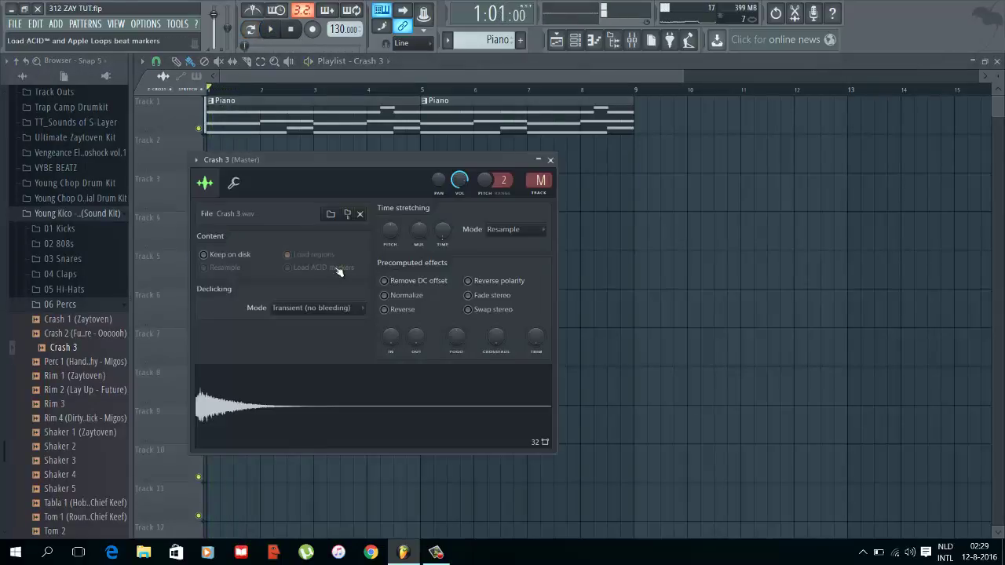
pyautogui.press('Escape')
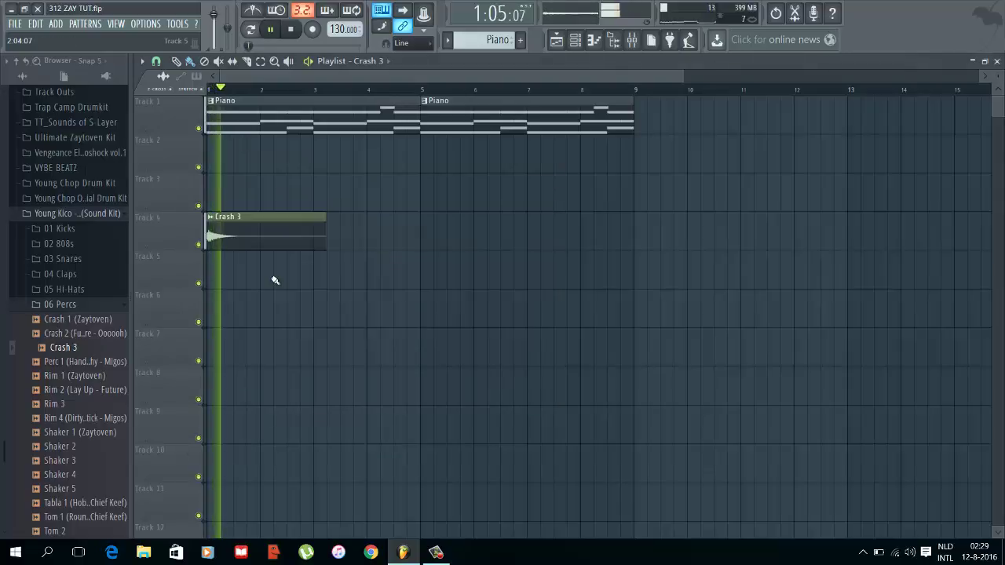
pyautogui.doubleClick(215, 234)
pyautogui.moveTo(460, 181); pyautogui.dragTo(460, 191)
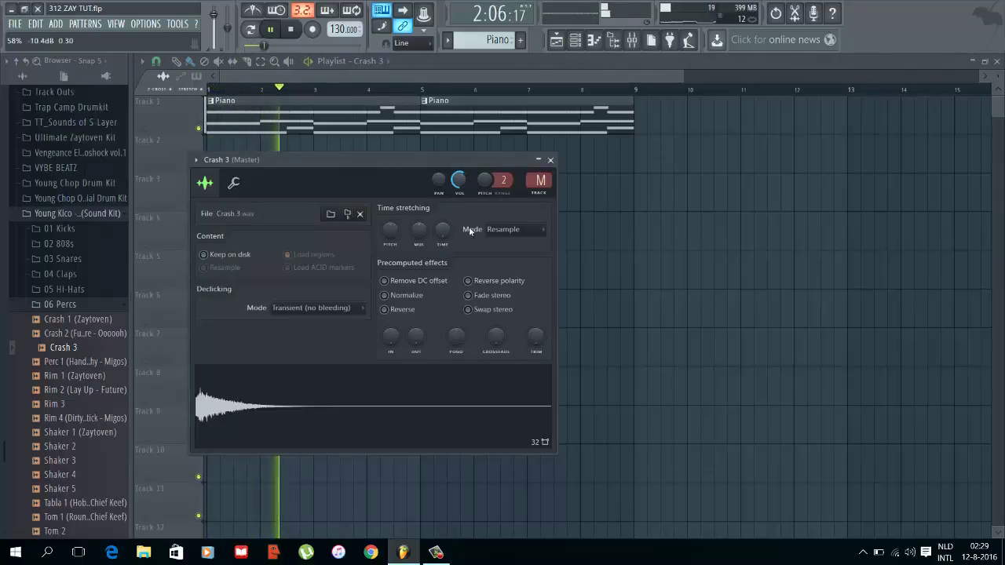
pyautogui.press('Escape')
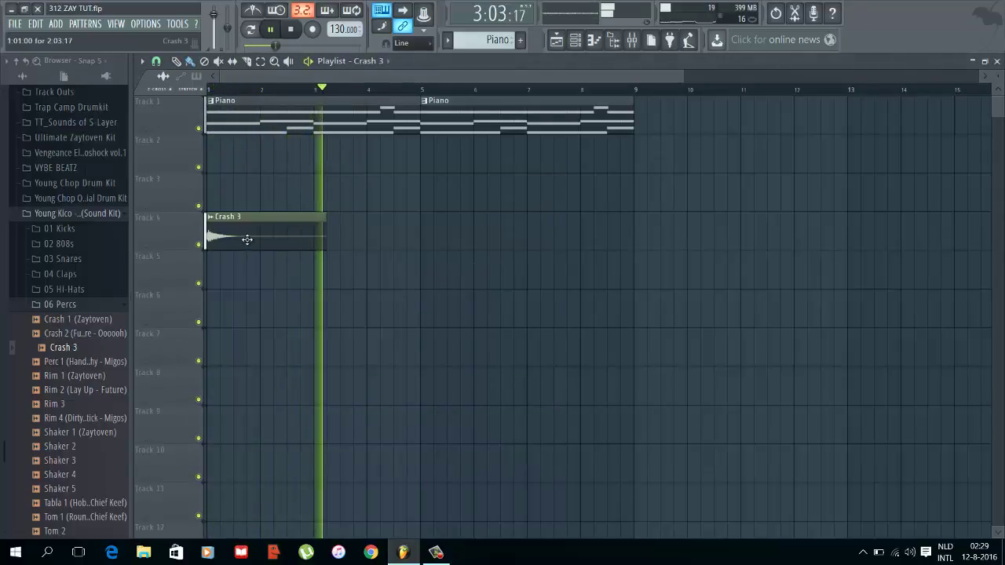
# Step: Add a second Crash 3 clip at bar 9 of Track 4 and duplicate the two Piano clips into bars 9 to 16
pyautogui.click(646, 238)
pyautogui.moveTo(634, 72); pyautogui.dragTo(980, 74)
pyautogui.moveTo(380, 133); pyautogui.dragTo(579, 92)
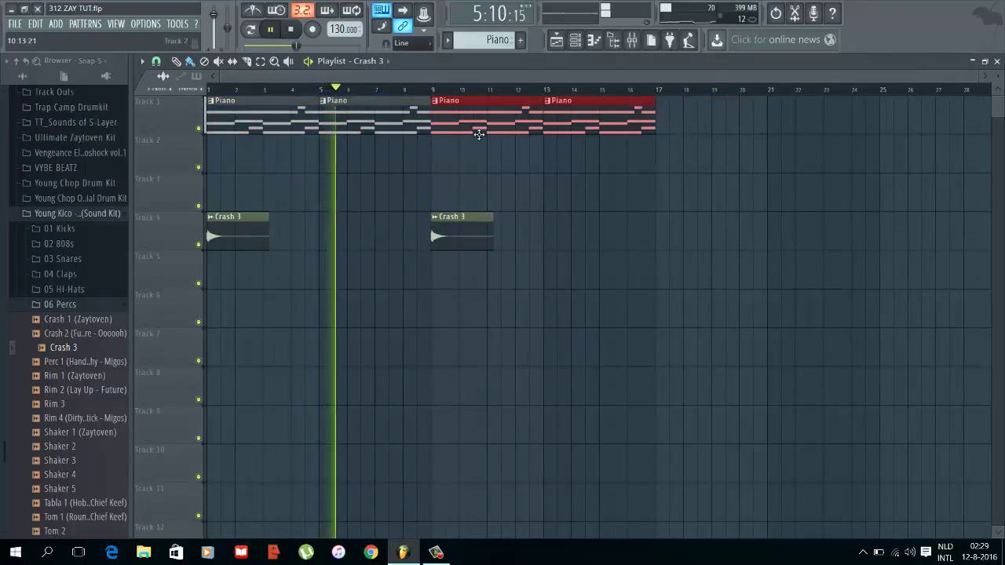
# Step: Place two consecutive Pattern 1 clips on playlist Track 2, covering bars 9 to 16
pyautogui.click(461, 47)
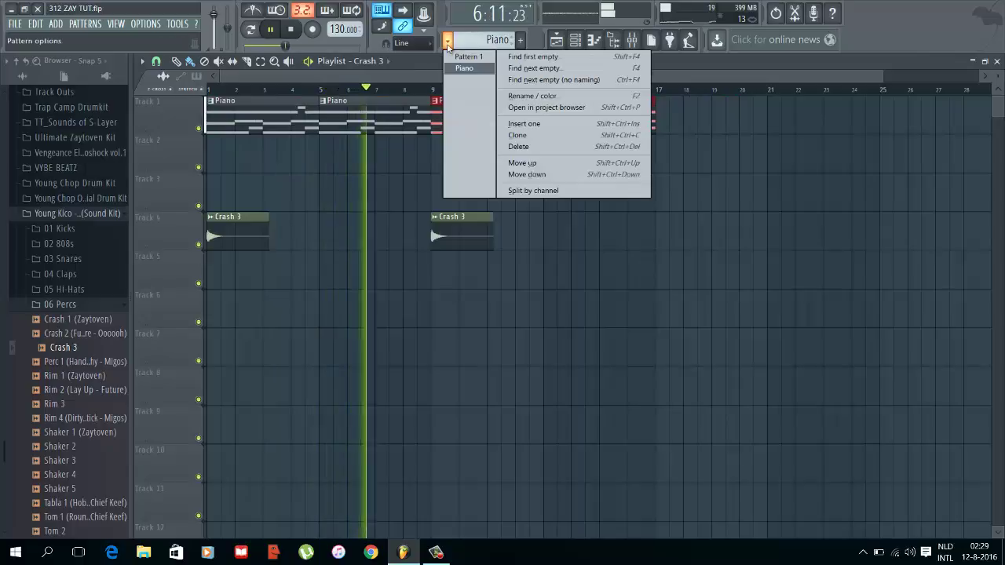
pyautogui.click(459, 55)
pyautogui.click(430, 162)
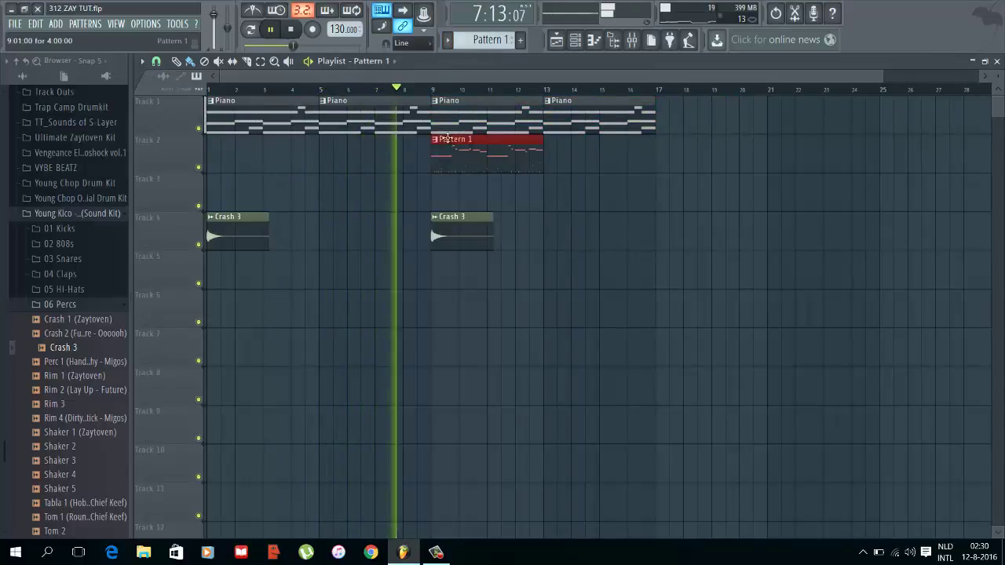
pyautogui.click(547, 154)
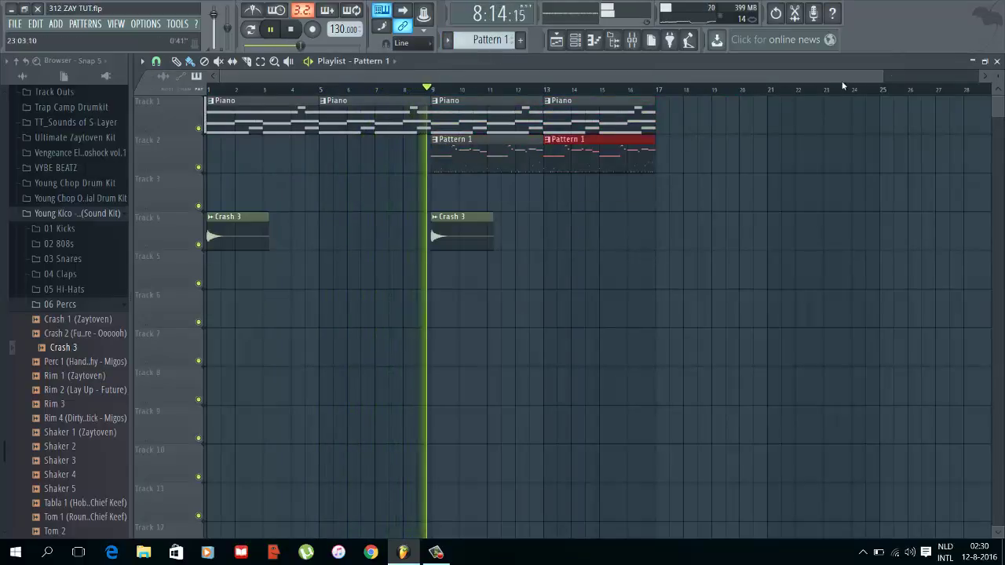
# Step: Duplicate the Piano and Pattern 1 clips of bars 9 to 16 into bars 17 to 24, and save the project
pyautogui.scroll(-1, 510, 198)
pyautogui.press('F6')
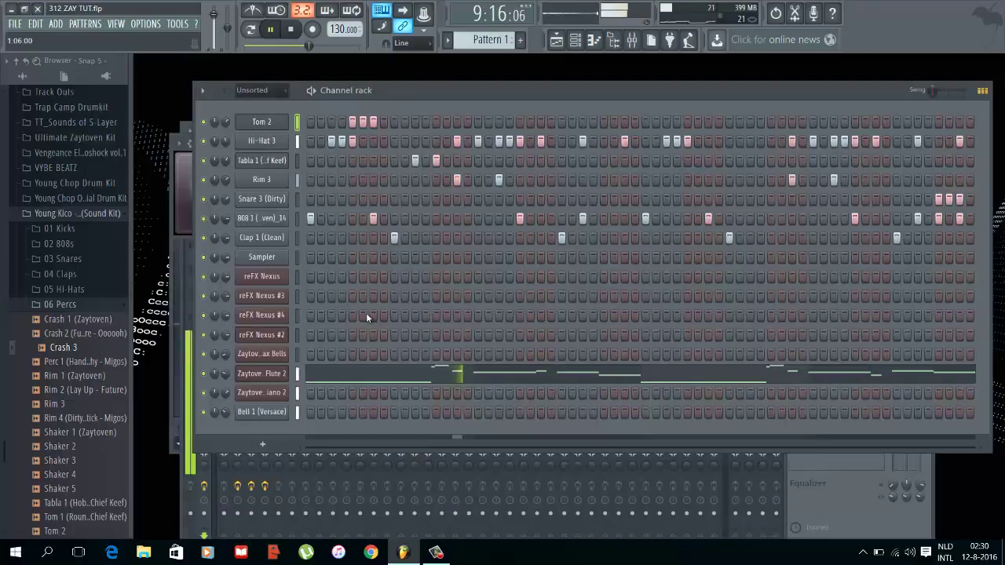
pyautogui.click(557, 41)
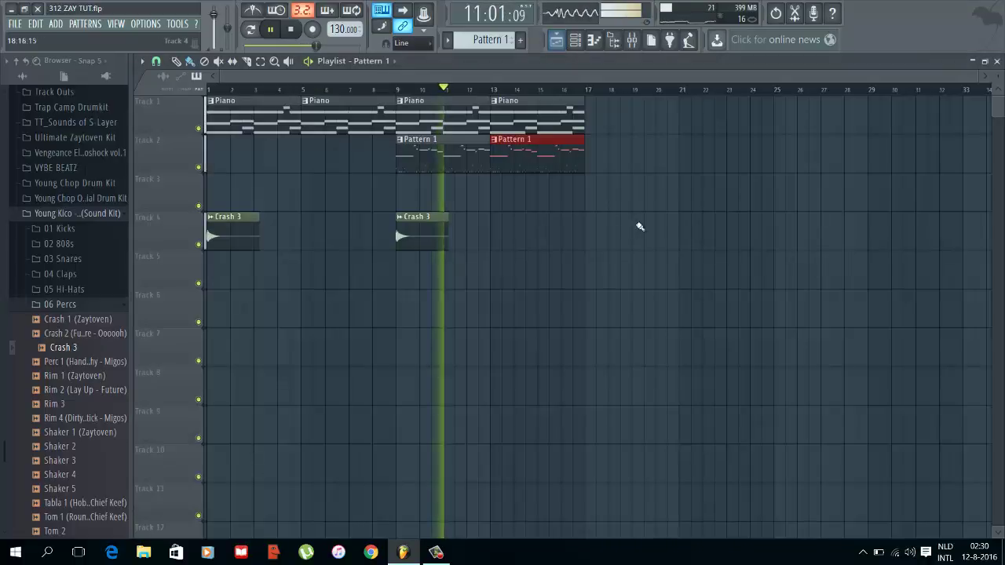
pyautogui.moveTo(628, 206); pyautogui.dragTo(585, 112)
pyautogui.hotkey('ctrl', 'b')
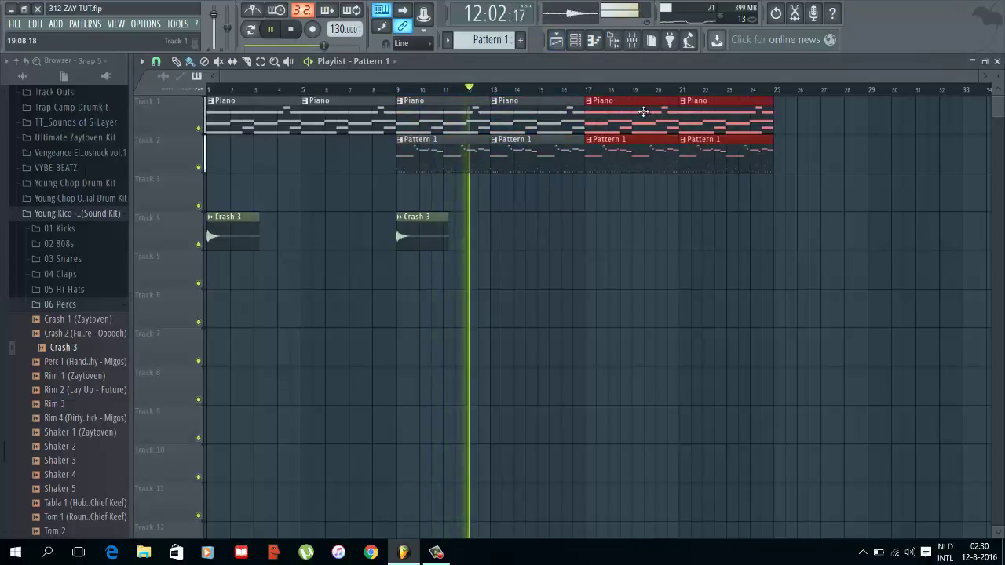
pyautogui.hotkey('ctrl', 's')
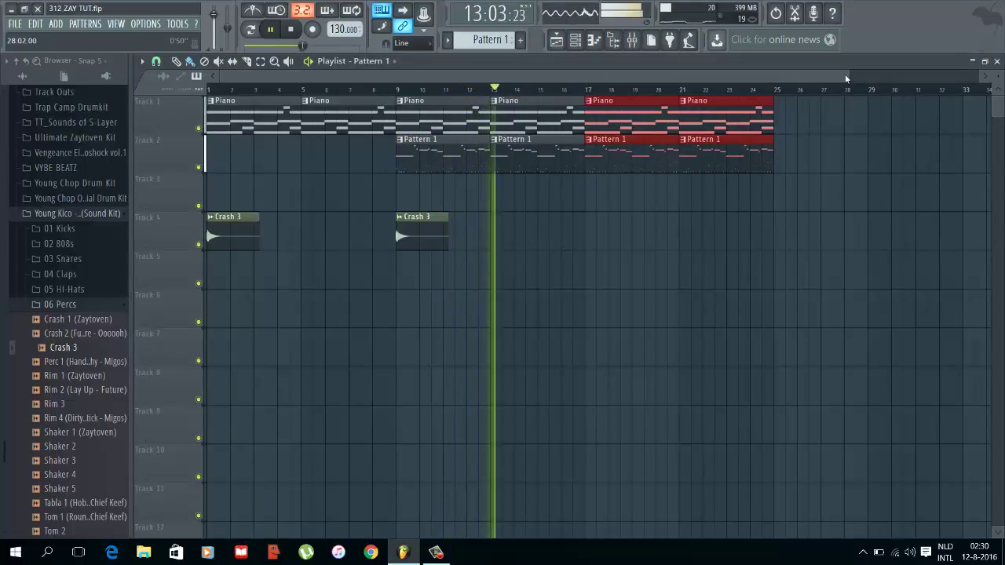
# Step: Duplicate the Piano and Pattern 1 clips of bars 9 to 24 into bars 25 to 40
pyautogui.moveTo(847, 76); pyautogui.dragTo(899, 76)
pyautogui.press('F5')
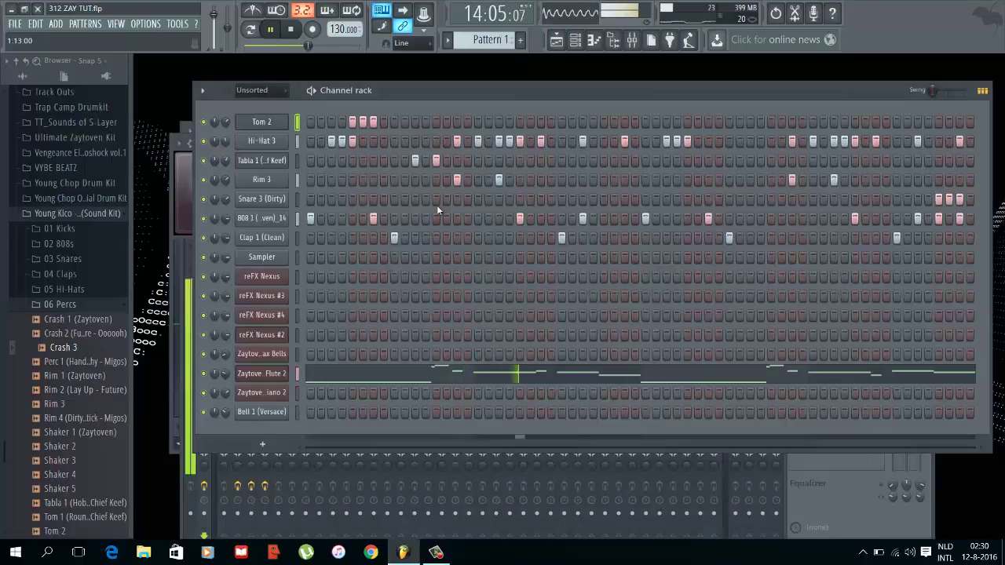
pyautogui.click(558, 41)
pyautogui.moveTo(749, 190); pyautogui.dragTo(706, 114)
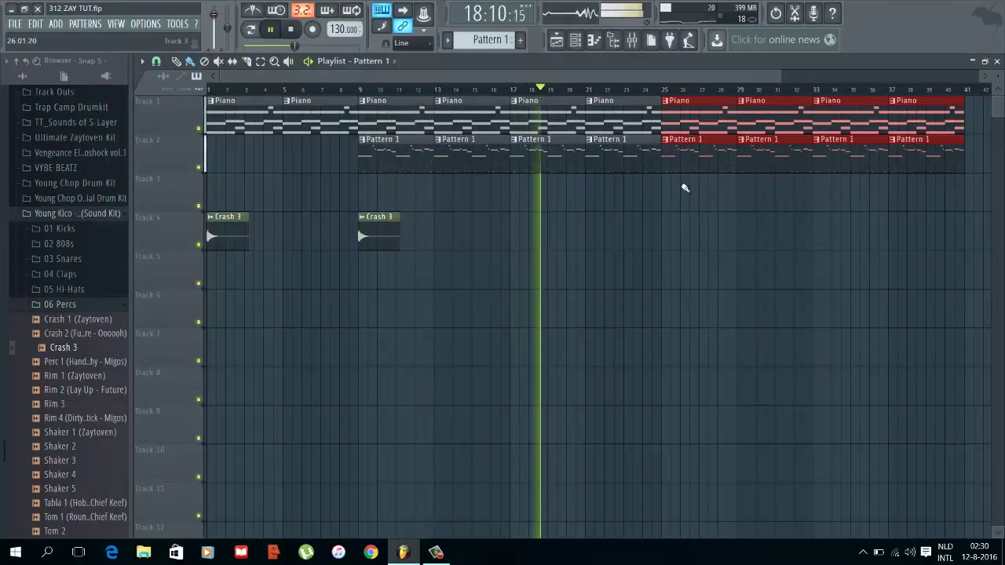
pyautogui.scroll(-2, 404, 201)
pyautogui.click(400, 279)
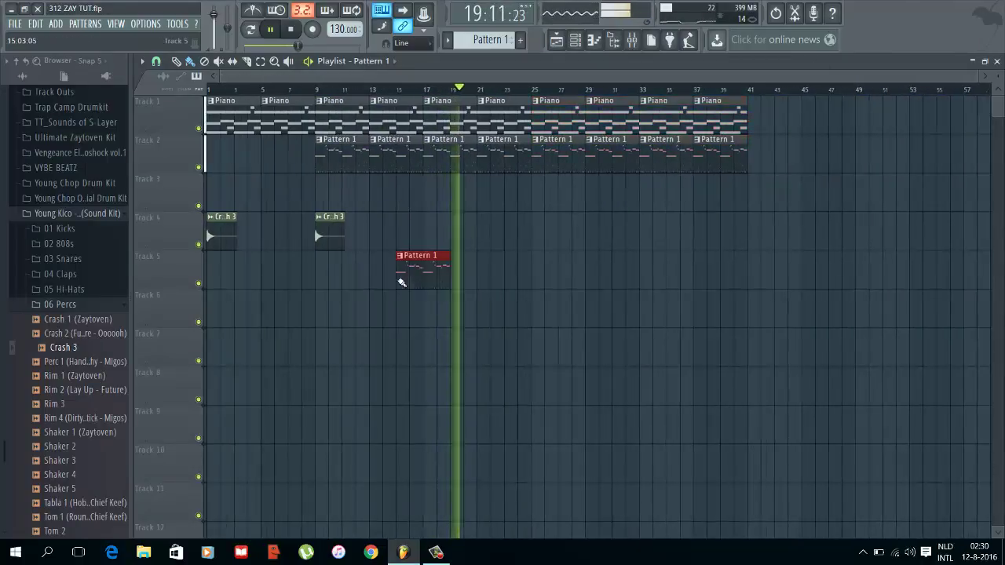
pyautogui.rightClick(405, 280)
pyautogui.press('F5')
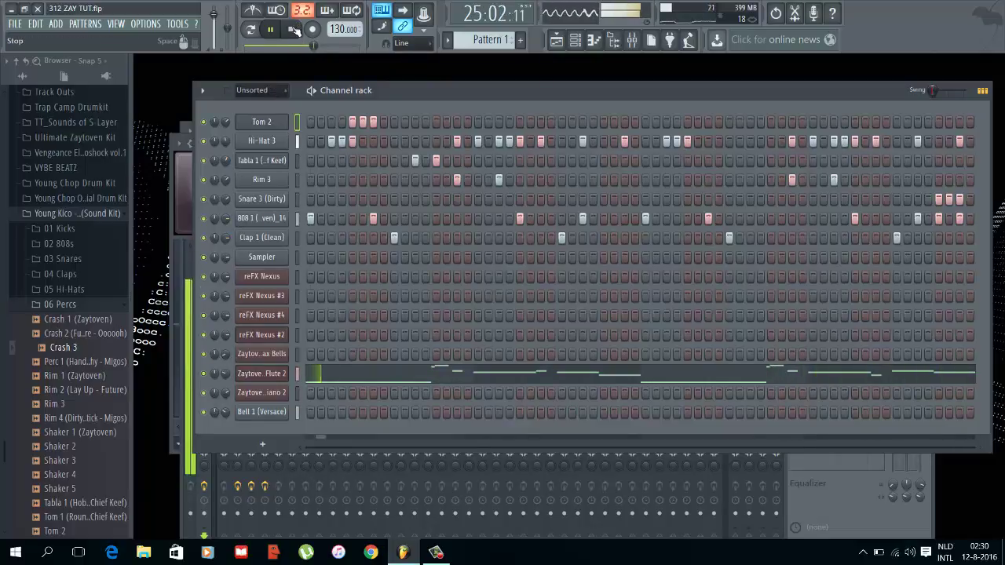
pyautogui.click(562, 47)
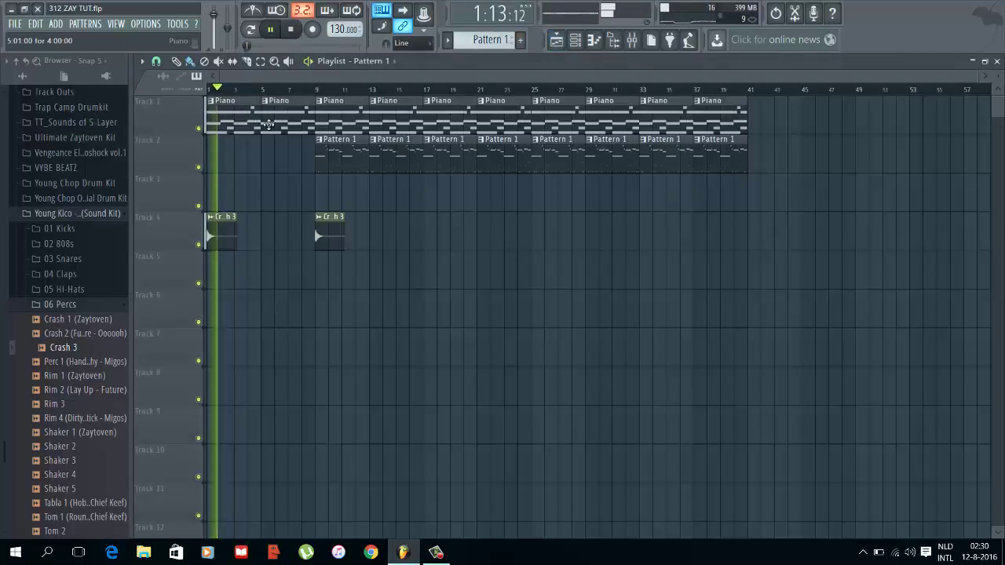
# Step: In the Piano pattern's Zaytoven Piano 2 notes, move the bar 4 G#5 down to F#5
pyautogui.doubleClick(550, 116)
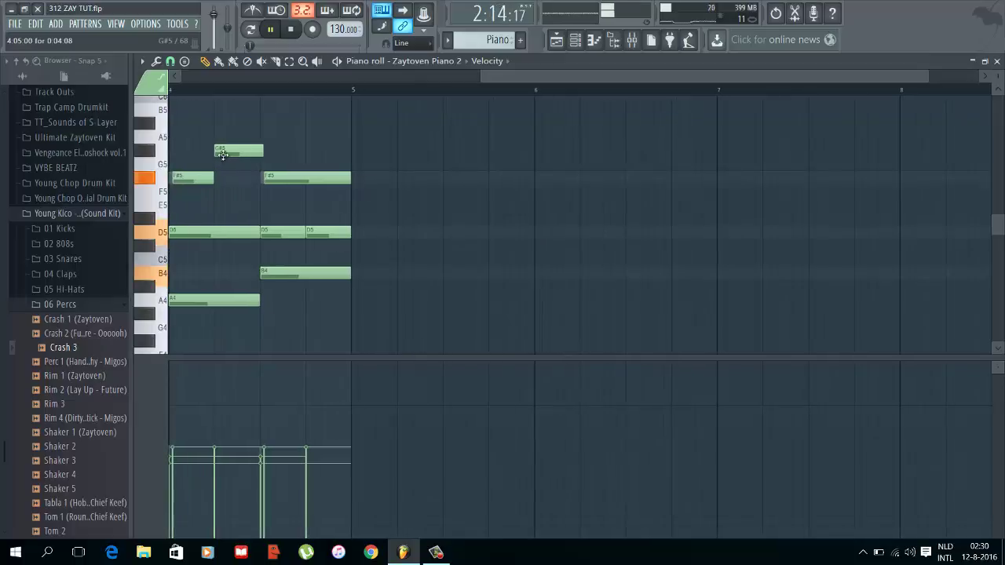
pyautogui.moveTo(223, 154); pyautogui.dragTo(223, 171)
pyautogui.moveTo(482, 77); pyautogui.dragTo(16, 152)
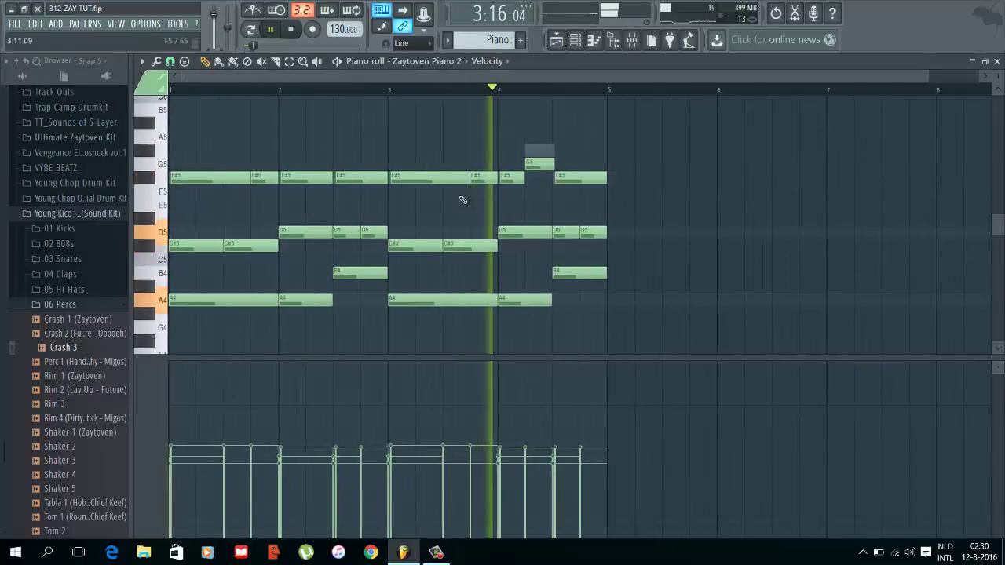
pyautogui.moveTo(536, 165)
pyautogui.mouseDown()
pyautogui.moveTo(536, 152)
pyautogui.moveTo(543, 183)
pyautogui.mouseUp()
pyautogui.press('Escape')
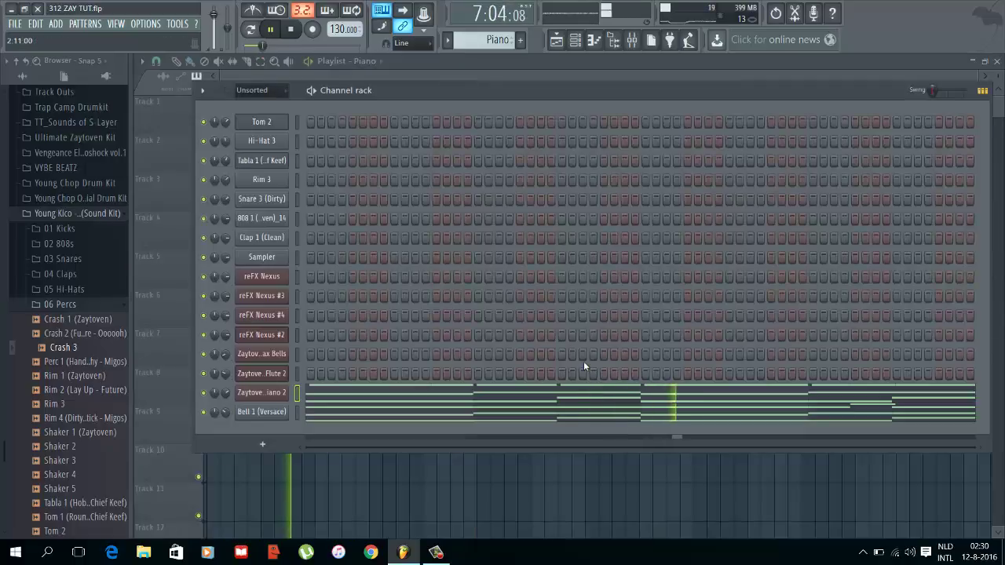
# Step: In the Bell 1 (Versace) notes, move the matching bar 4 G#5 down to F#5
pyautogui.click(631, 410)
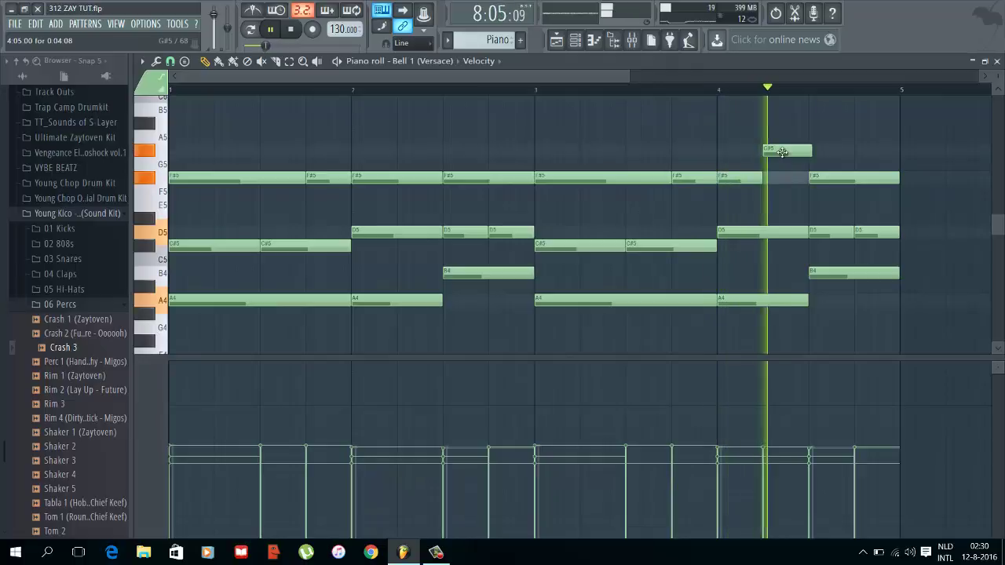
pyautogui.moveTo(780, 150); pyautogui.dragTo(781, 177)
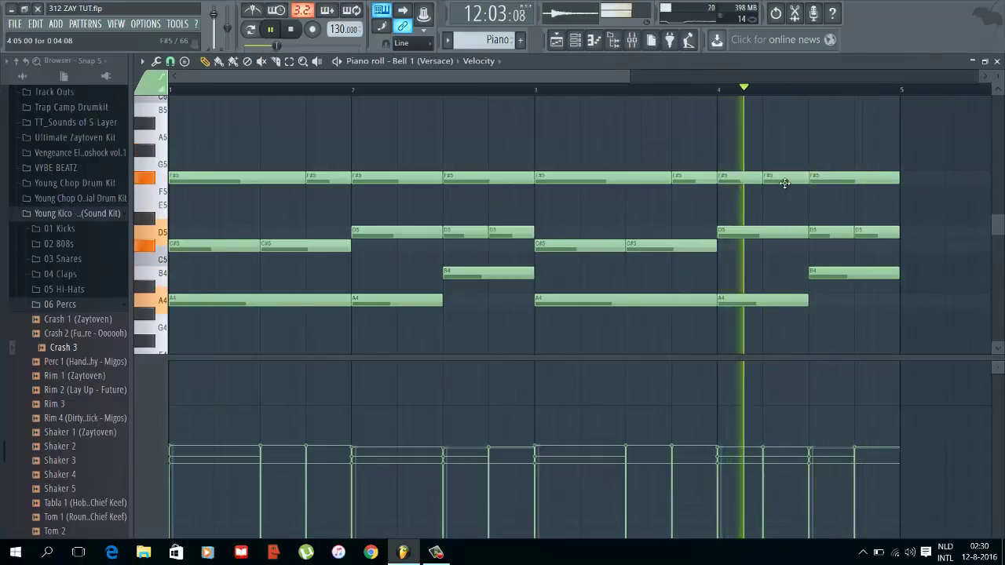
pyautogui.press('Escape')
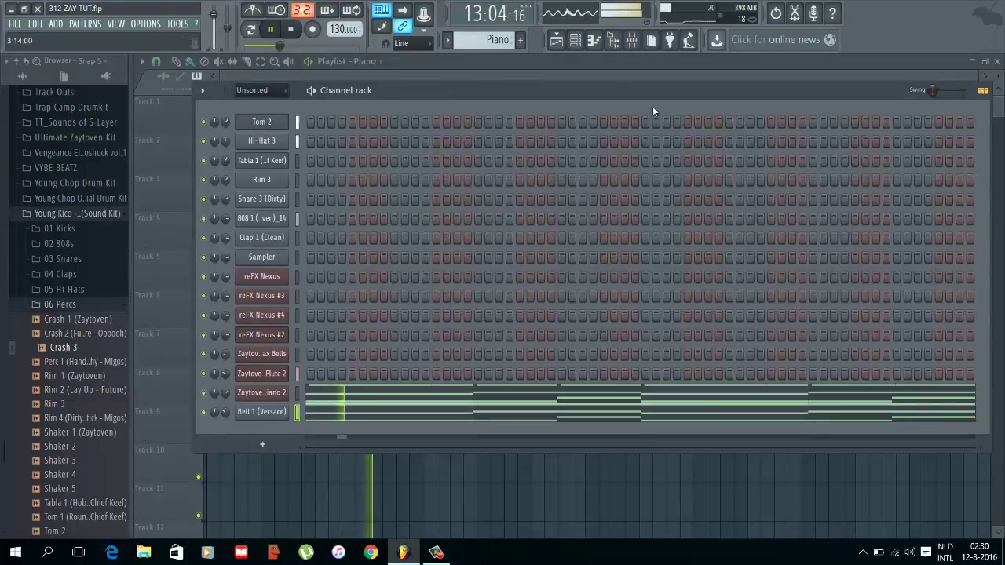
# Step: Return to the playlist, collapse the 06 Percs sample folder, and save the project
pyautogui.click(556, 39)
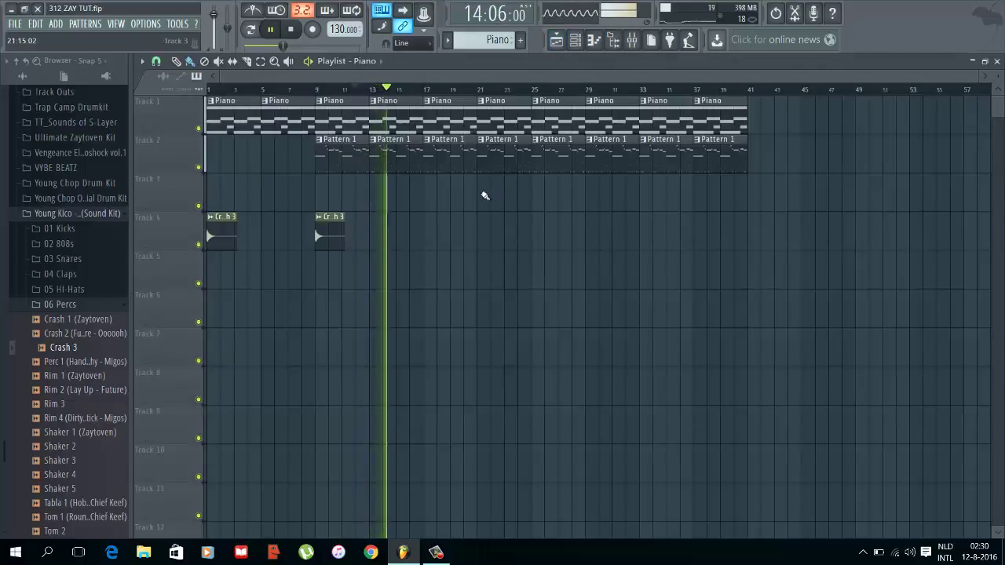
pyautogui.click(100, 305)
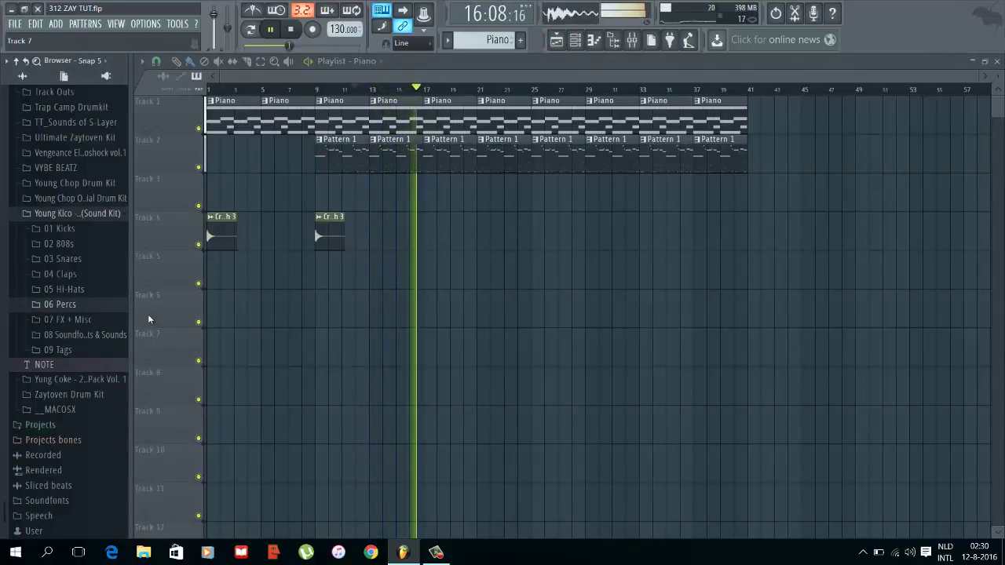
pyautogui.hotkey('ctrl', 's')
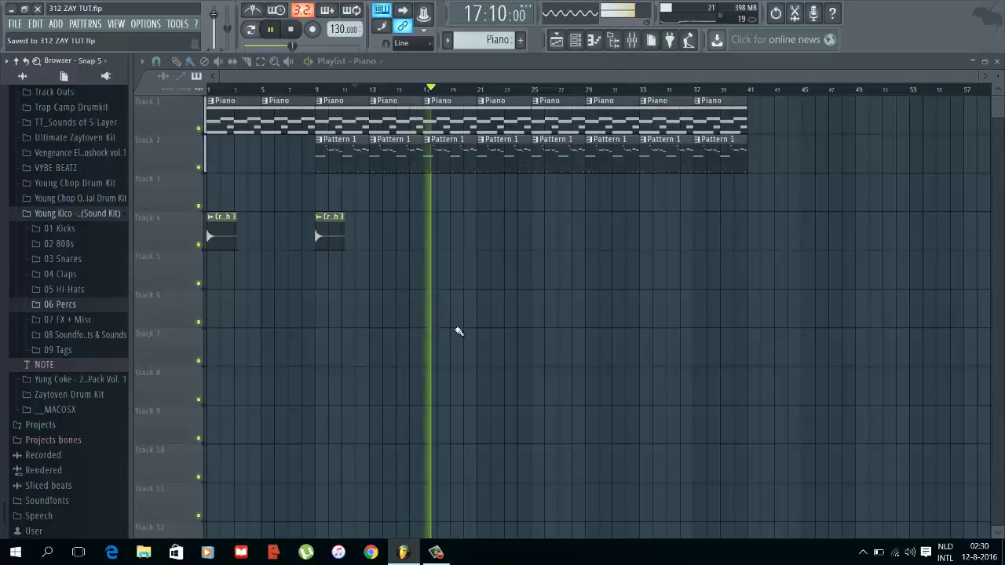
# Step: Open Pattern 1 and examine its Zaytoven Flute 2 and Bell 1 (Versace) notes in the piano roll
pyautogui.doubleClick(387, 137)
pyautogui.press('Escape')
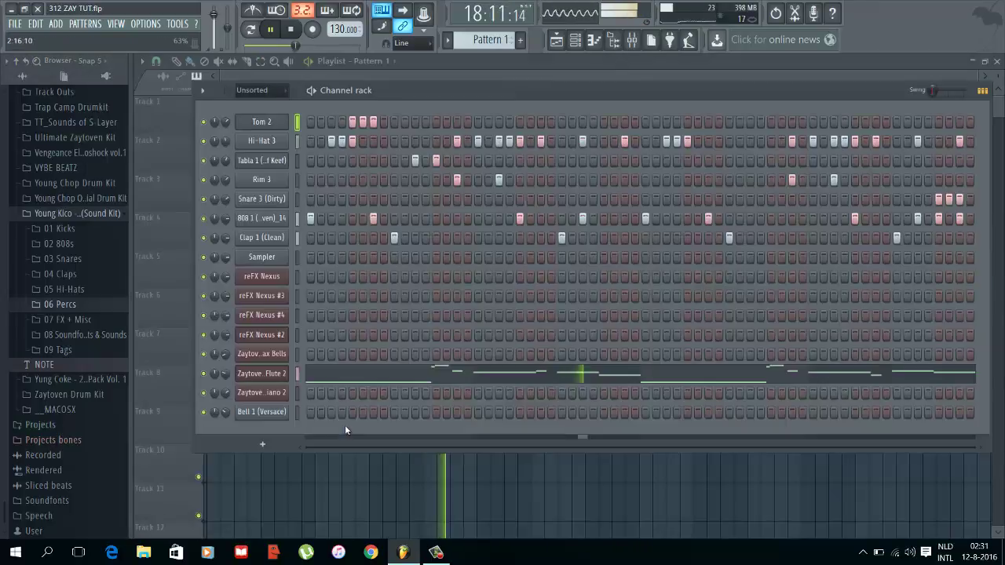
pyautogui.click(327, 385)
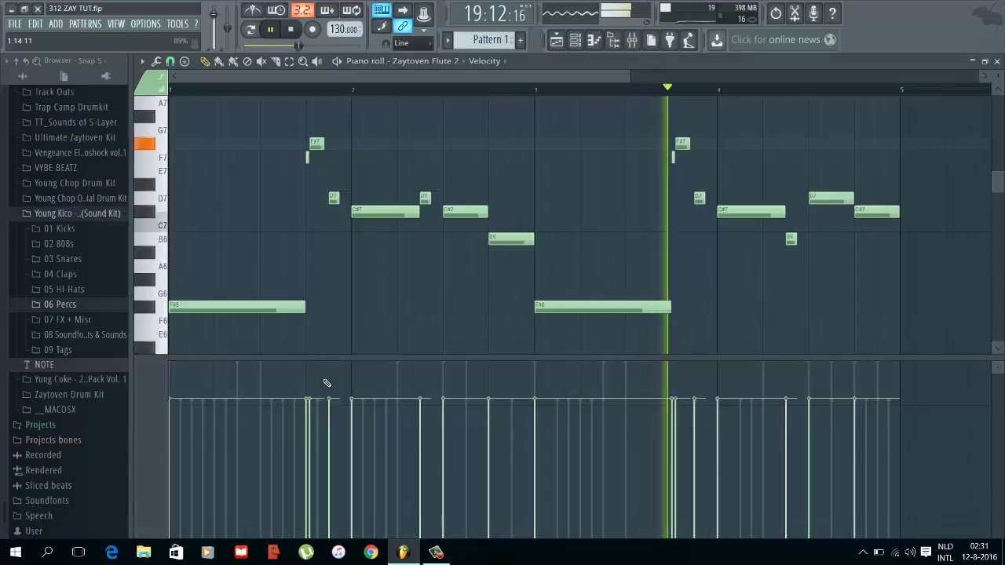
pyautogui.press('Escape')
pyautogui.rightClick(291, 407)
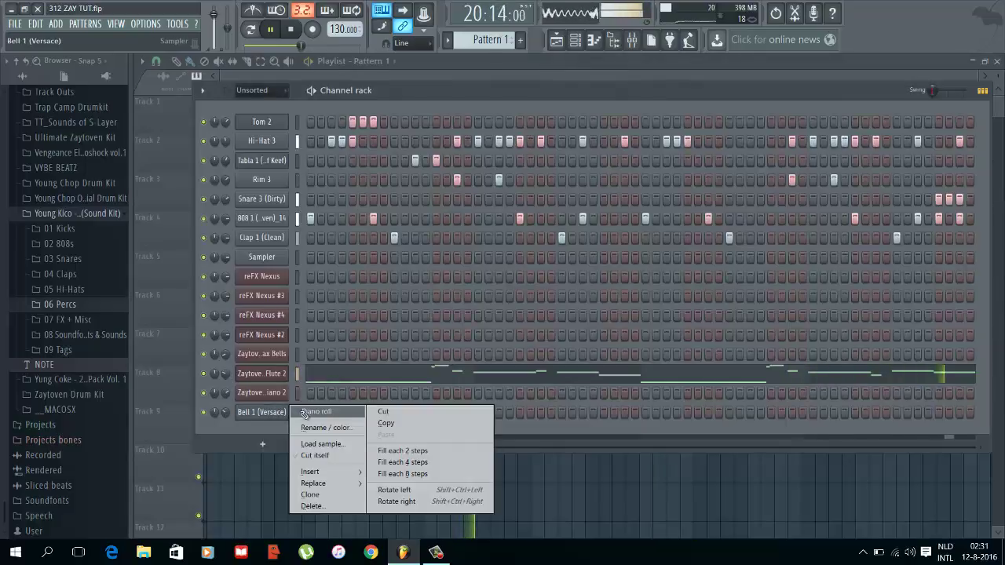
pyautogui.click(306, 411)
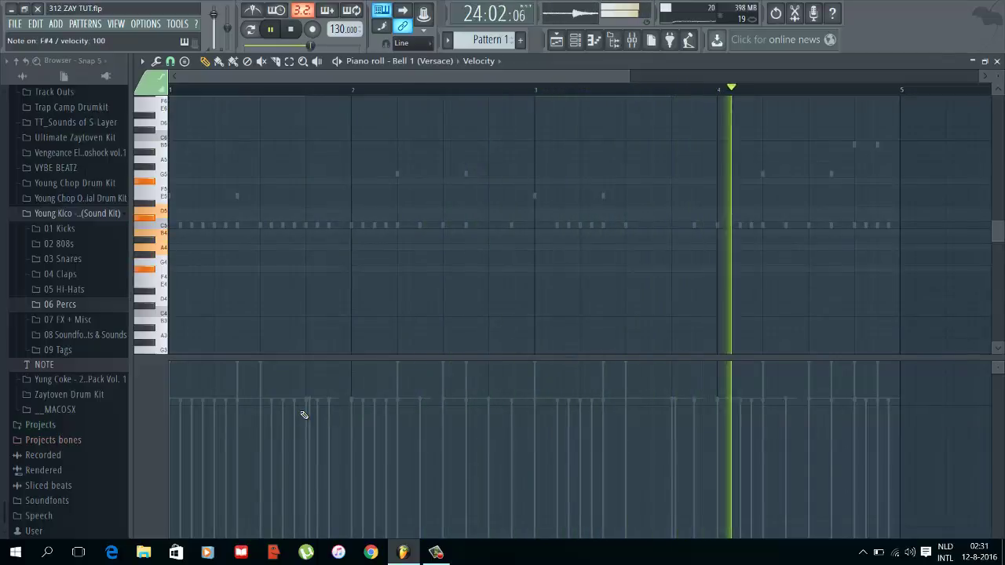
pyautogui.press('F7')
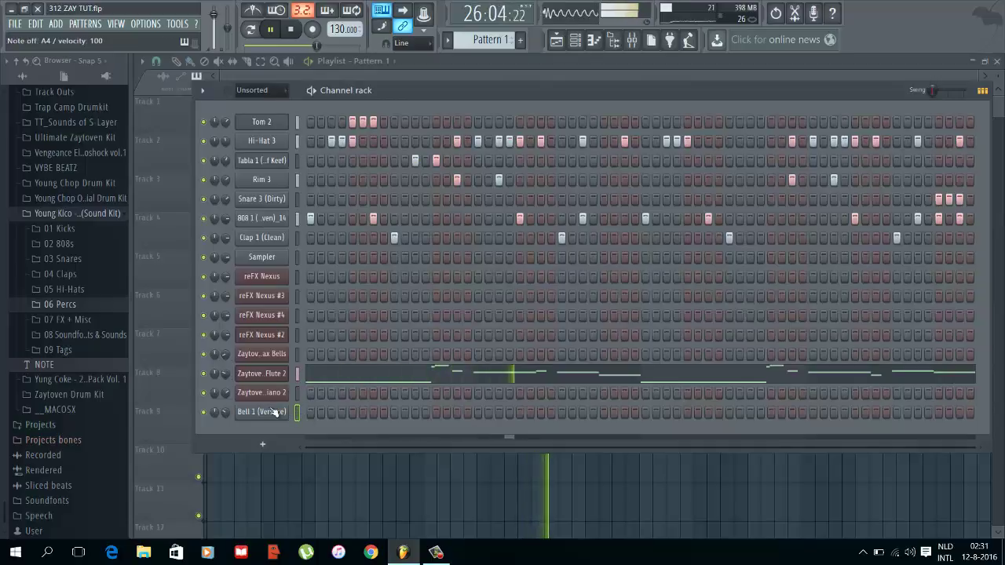
# Step: Clone the Bell 1 (Versace) channel and load Bell 2 from the kit's 08 Soundfonts, Presets & Sounds folder onto the clone
pyautogui.rightClick(270, 411)
pyautogui.click(330, 495)
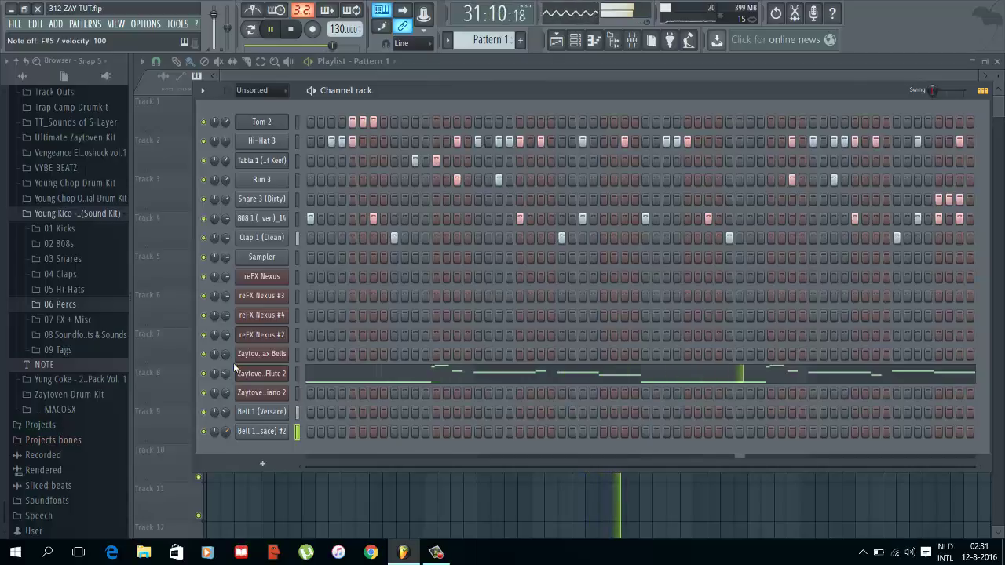
pyautogui.click(55, 305)
pyautogui.click(90, 334)
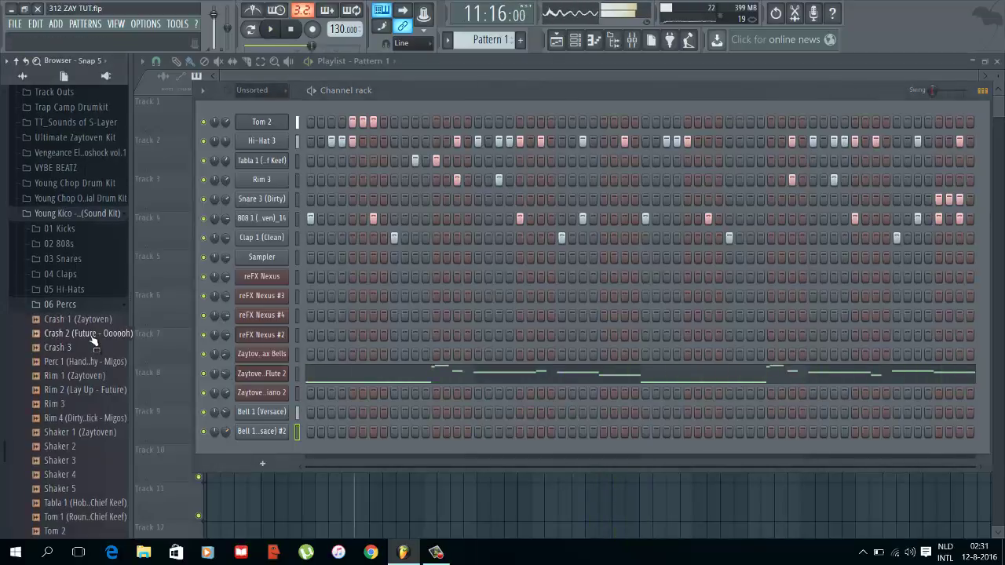
pyautogui.click(60, 305)
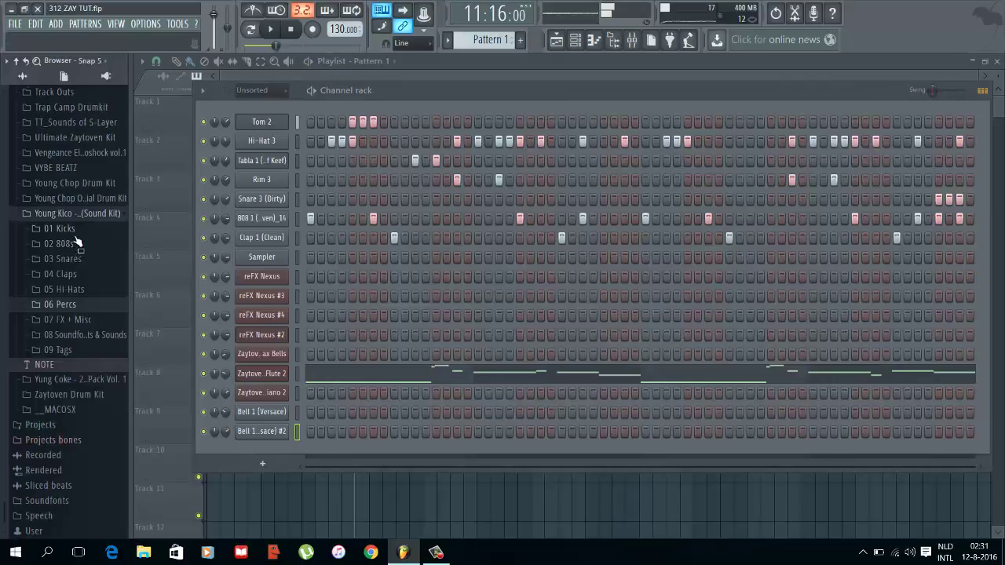
pyautogui.click(87, 321)
pyautogui.click(88, 336)
pyautogui.click(89, 362)
pyautogui.click(84, 320)
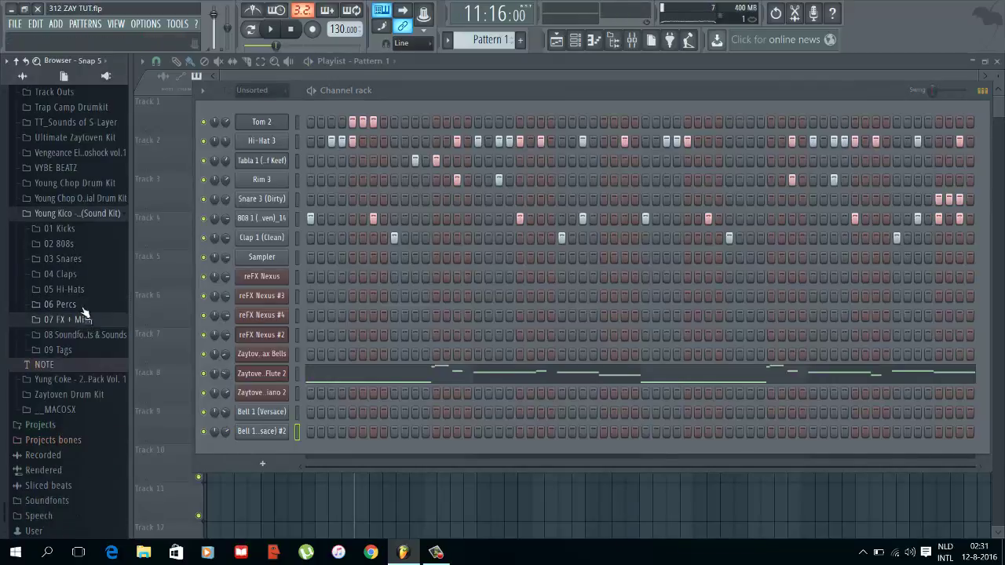
pyautogui.click(82, 307)
pyautogui.click(76, 307)
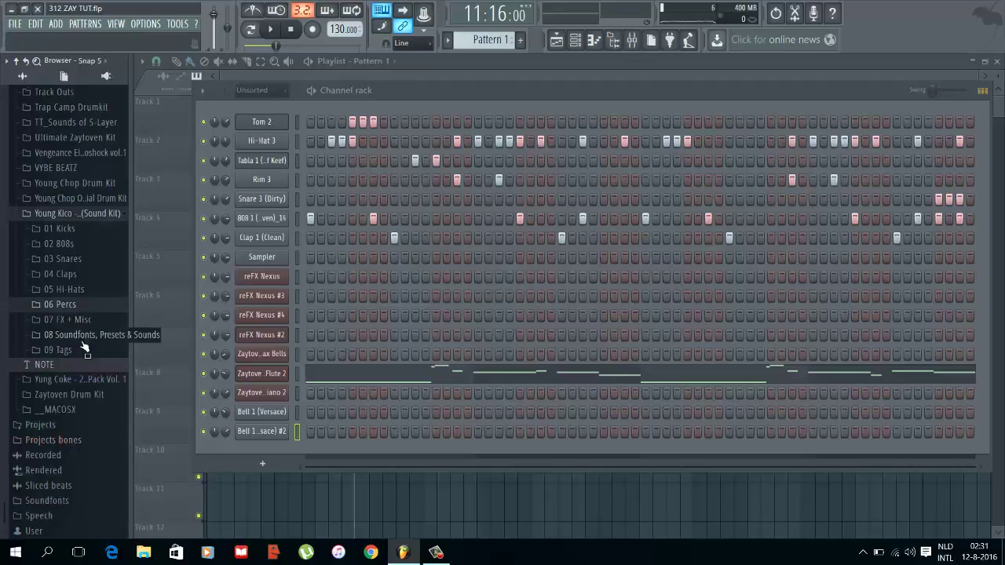
pyautogui.click(82, 335)
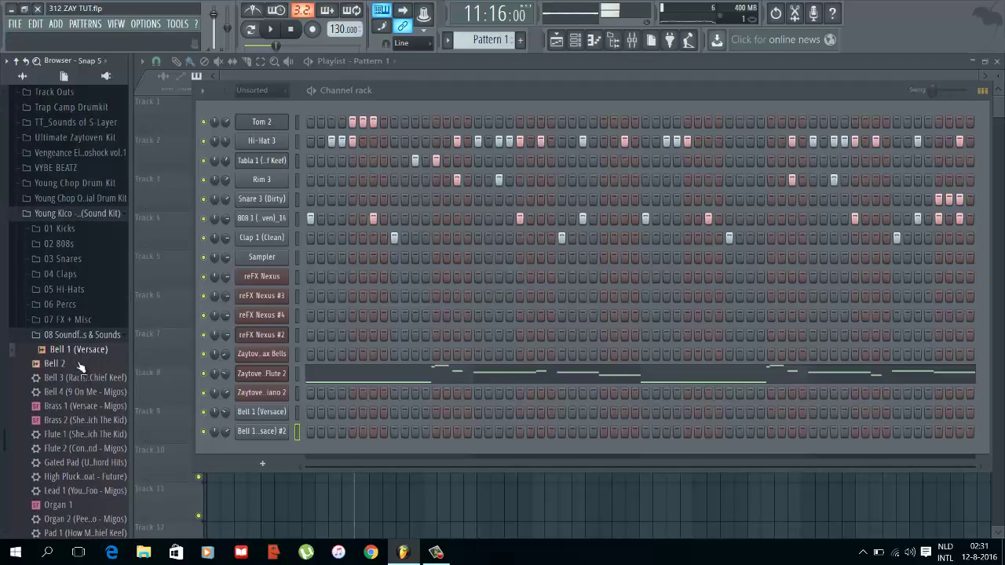
pyautogui.moveTo(81, 357); pyautogui.dragTo(273, 438)
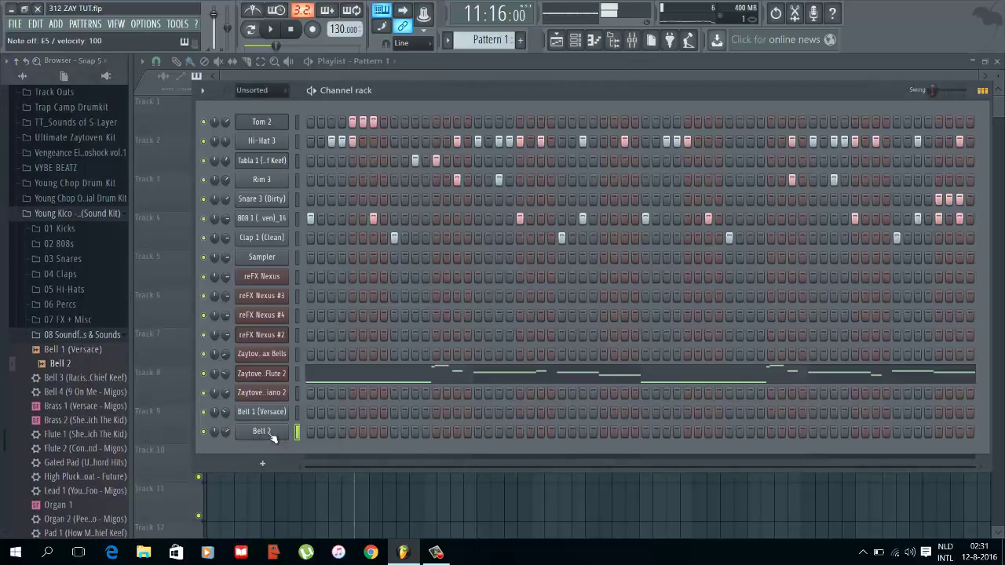
# Step: Audition the Bell 2 channel against the playing song and delete that channel
pyautogui.press('space')
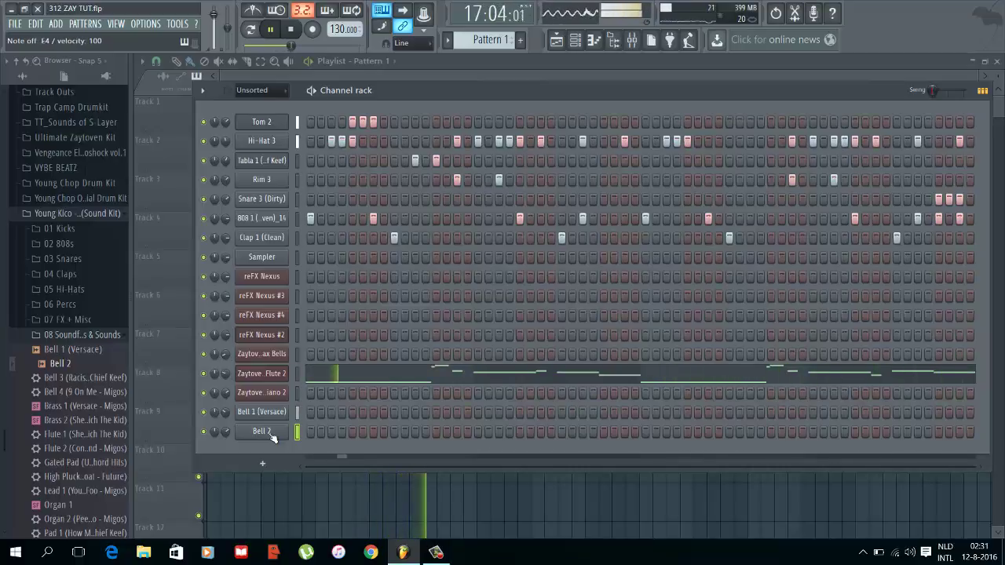
pyautogui.hotkey('alt', 'Delete')
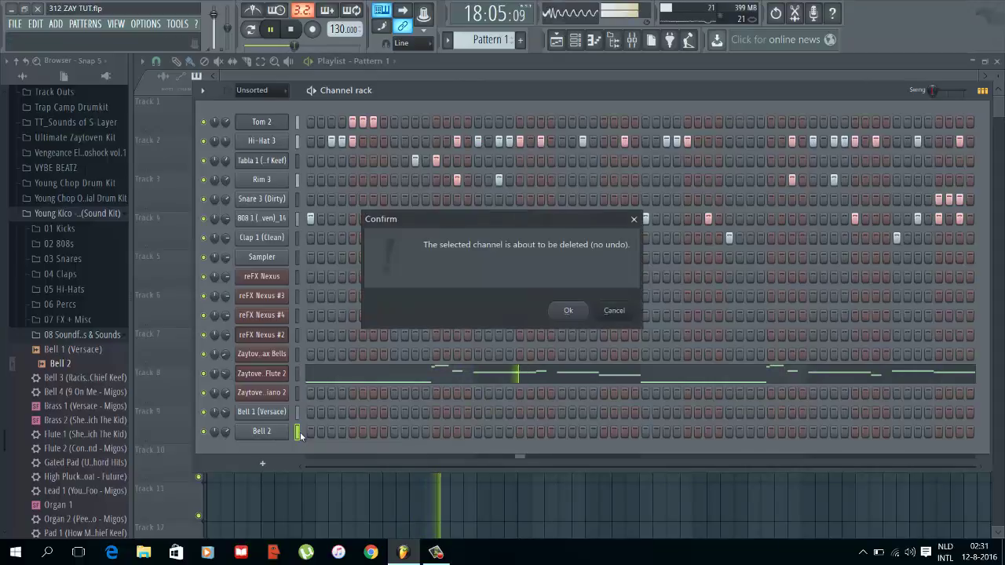
pyautogui.press('Return')
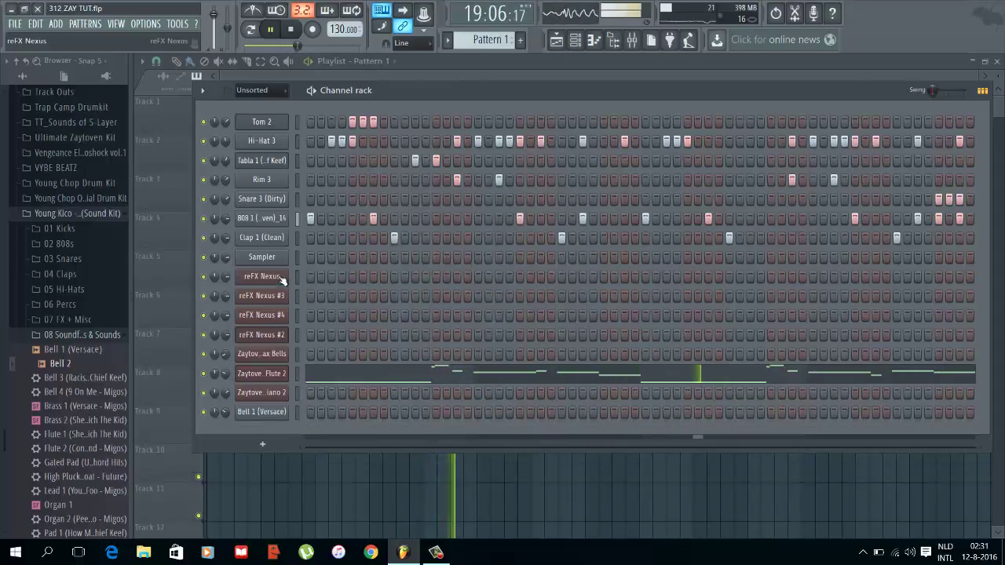
# Step: Add a new reFX Nexus channel and load its SY Chillzone 2 preset from the Fantasy And Dream category
pyautogui.click(64, 28)
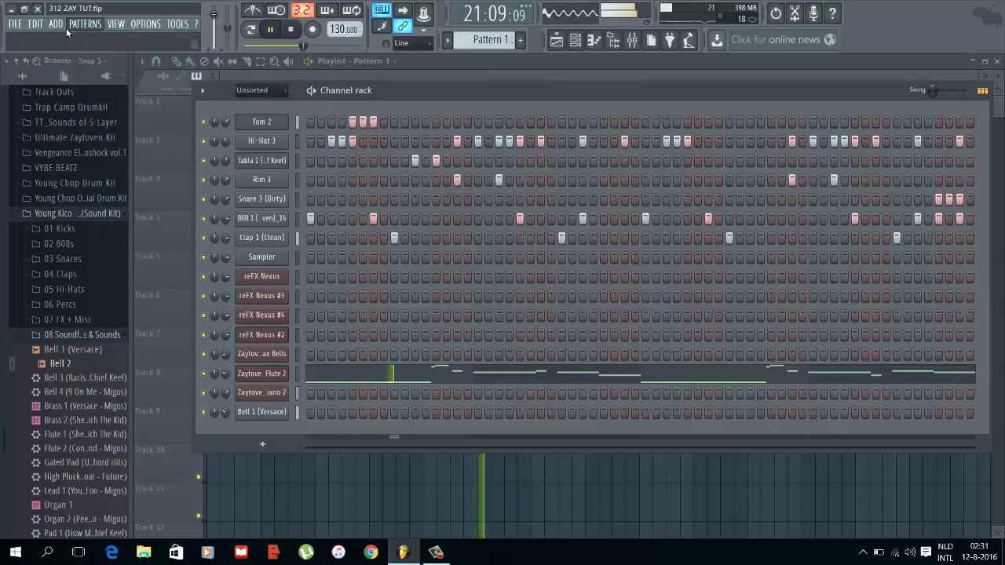
pyautogui.moveTo(69, 36)
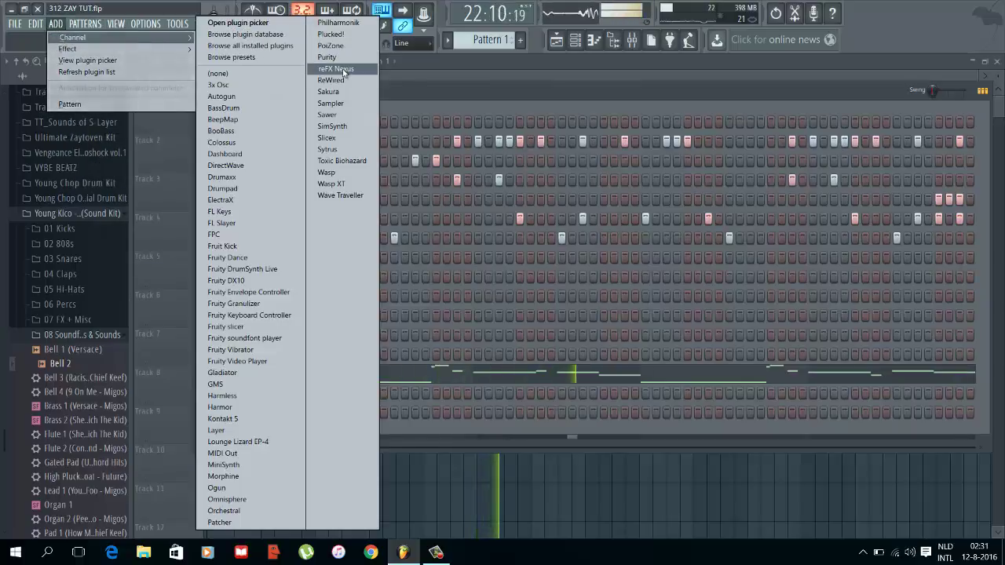
pyautogui.click(334, 68)
pyautogui.click(312, 247)
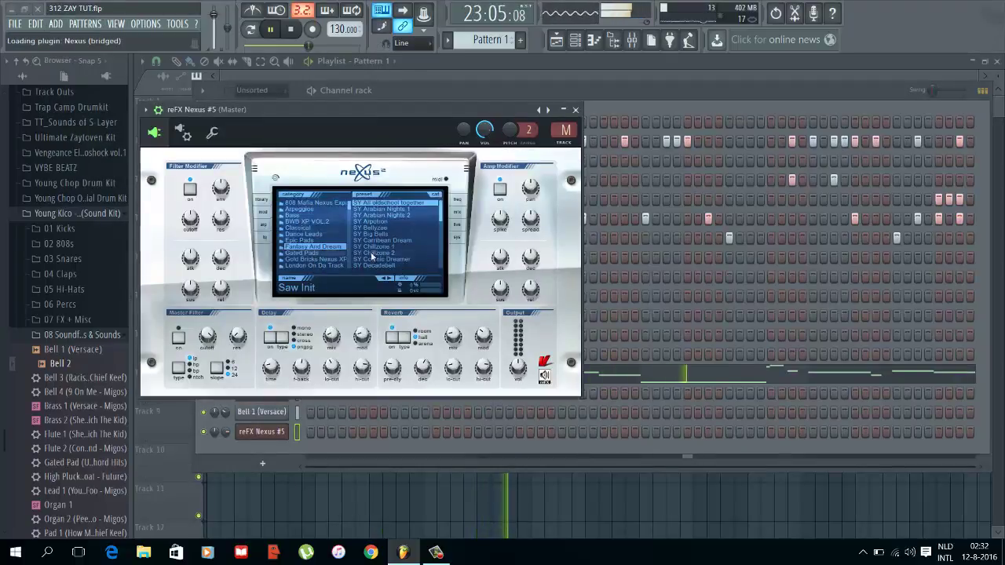
pyautogui.click(375, 253)
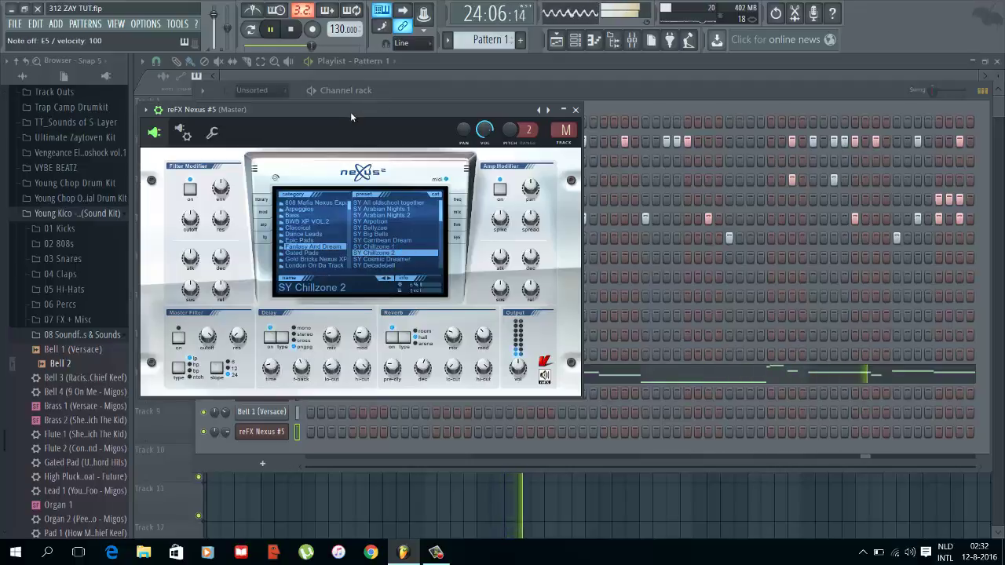
pyautogui.click(449, 217)
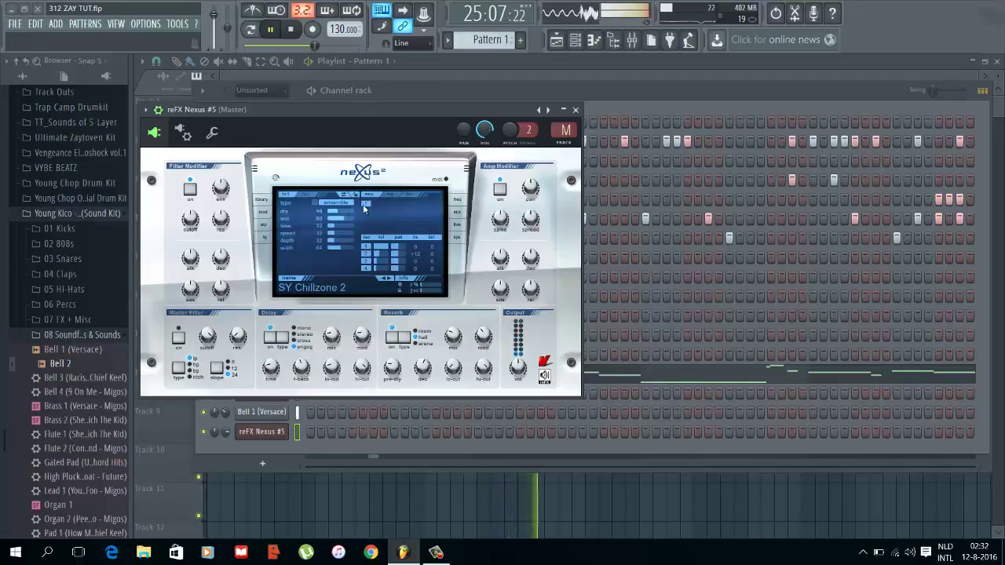
pyautogui.click(260, 202)
# Step: Set the new Nexus channel's root note to C3
pyautogui.click(209, 134)
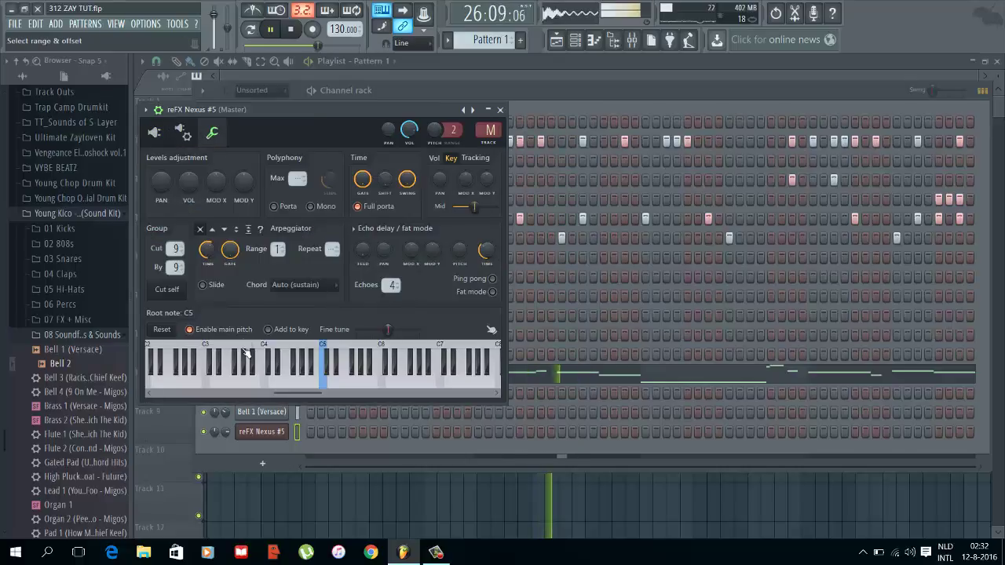
pyautogui.click(206, 351)
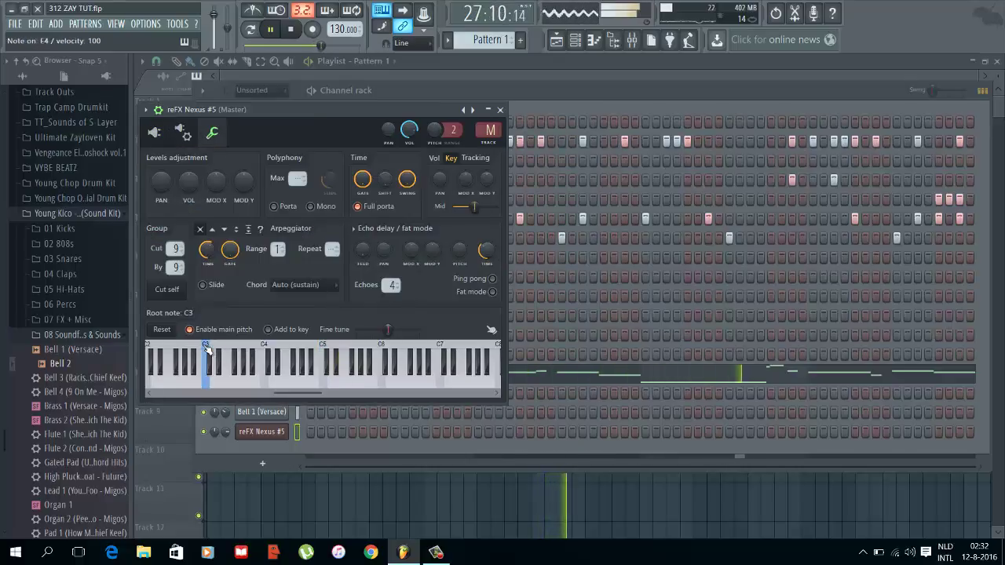
# Step: Close the Nexus plugin window and delete the reFX Nexus #5 channel
pyautogui.click(146, 110)
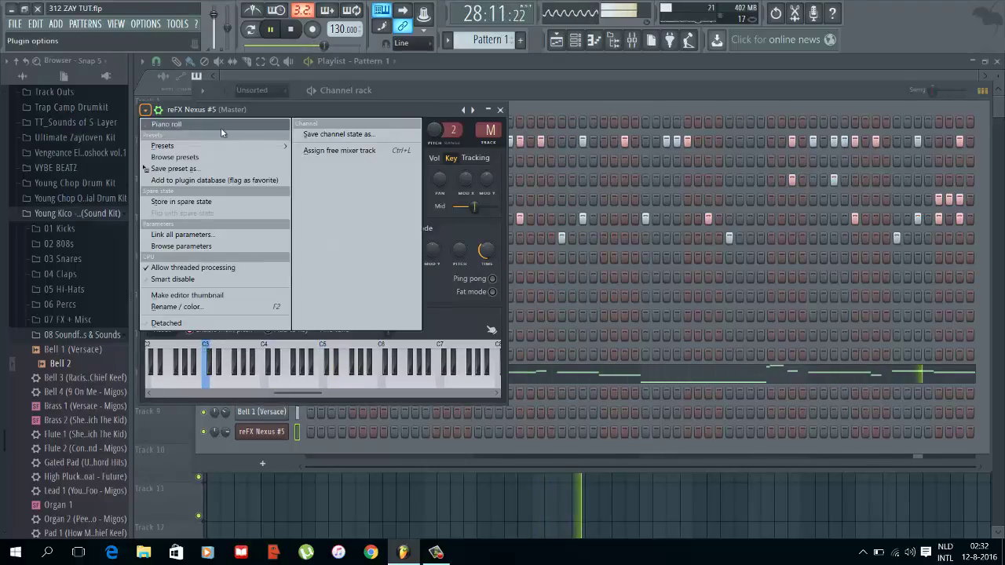
pyautogui.click(499, 110)
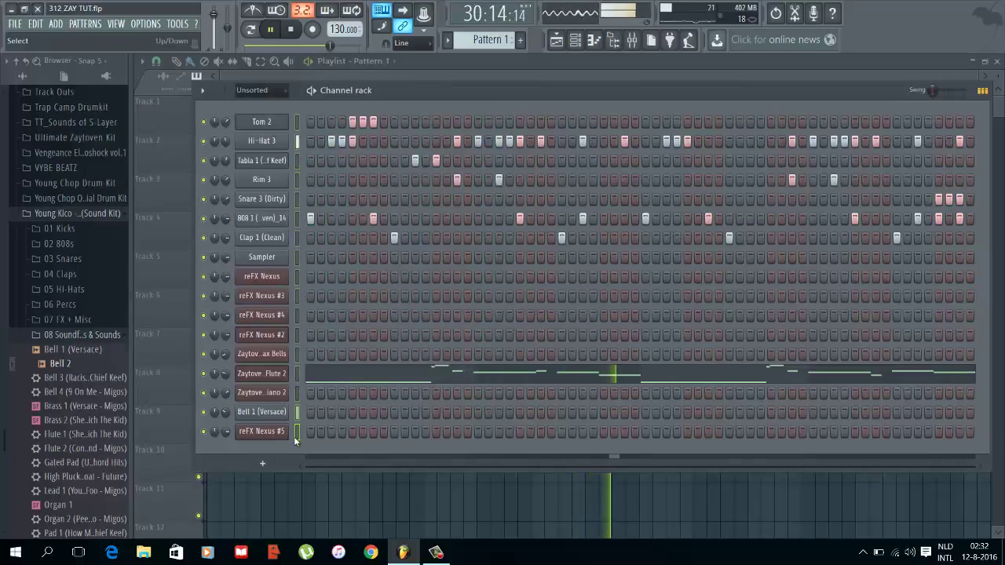
pyautogui.hotkey('alt', 'Delete')
pyautogui.press('Return')
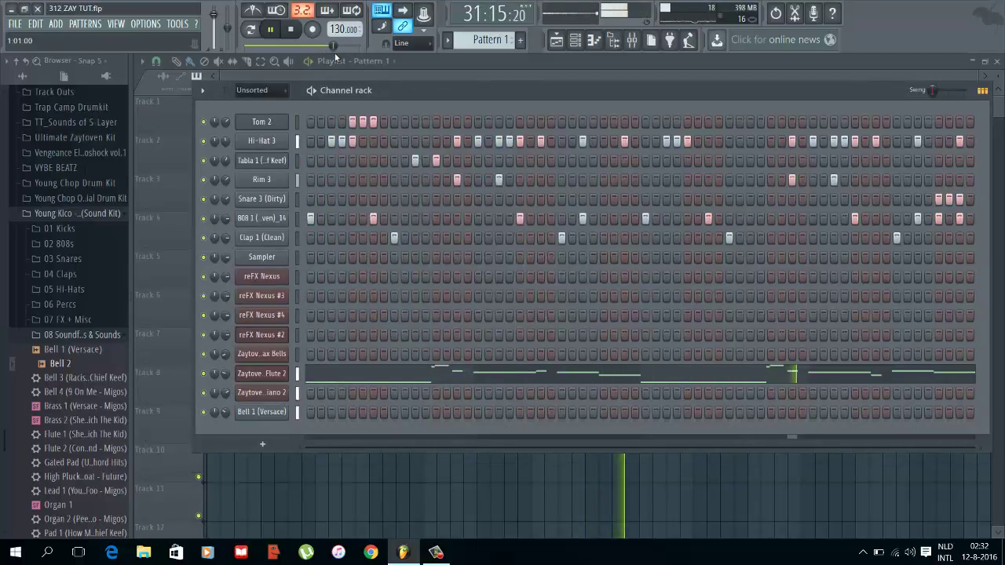
# Step: Switch playback from song to pattern mode so that Pattern 1 loops
pyautogui.click(252, 30)
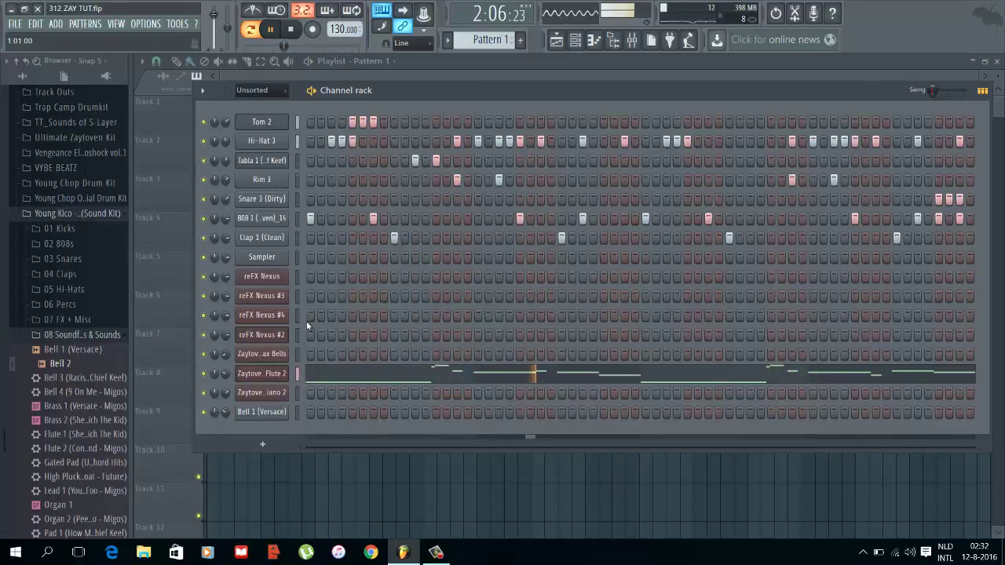
# Step: Switch to a new Kladblok document and write "the tutorial will be too long otherwise"
pyautogui.press('super')
pyautogui.write('kladb')
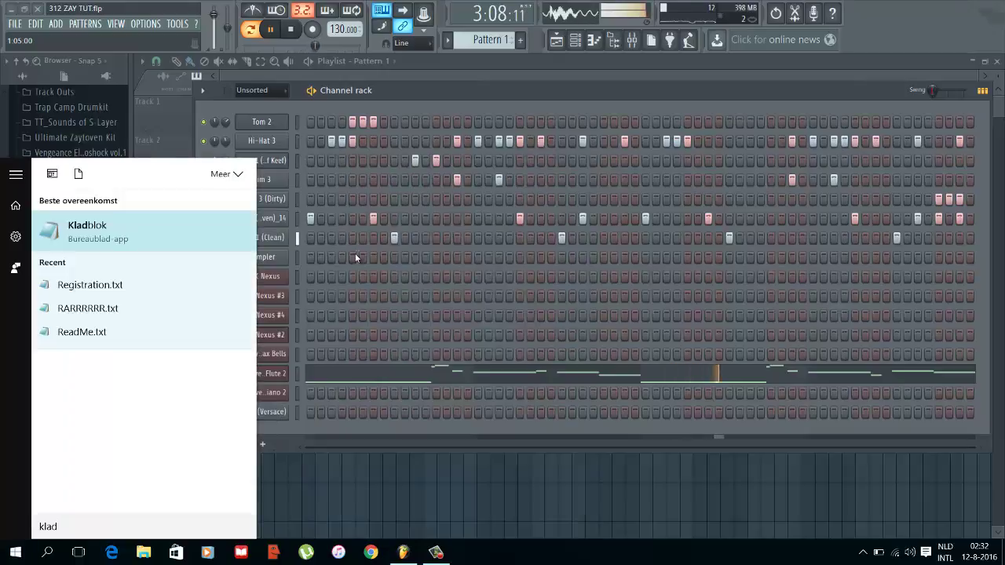
pyautogui.press('Return')
pyautogui.click(438, 554)
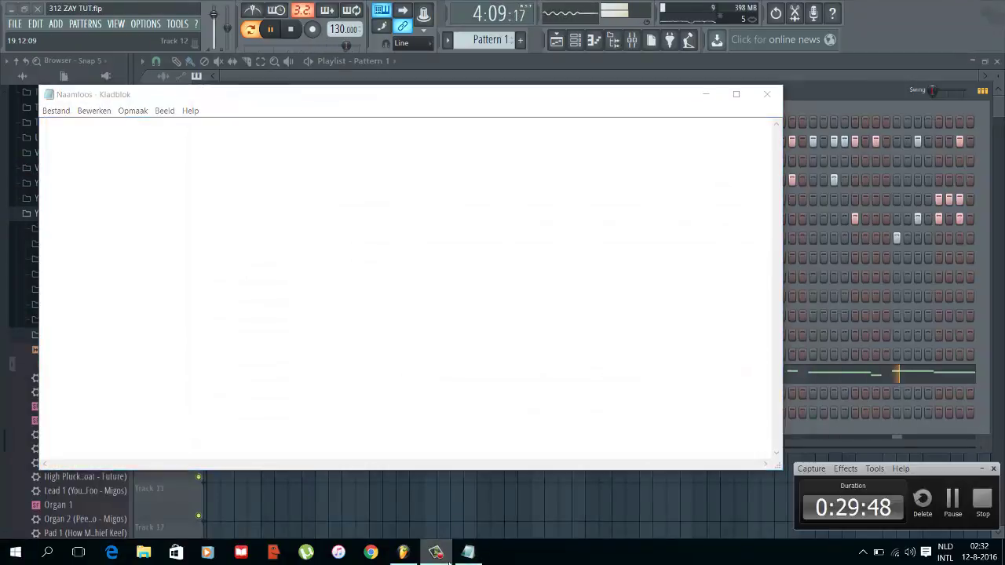
pyautogui.click(319, 204)
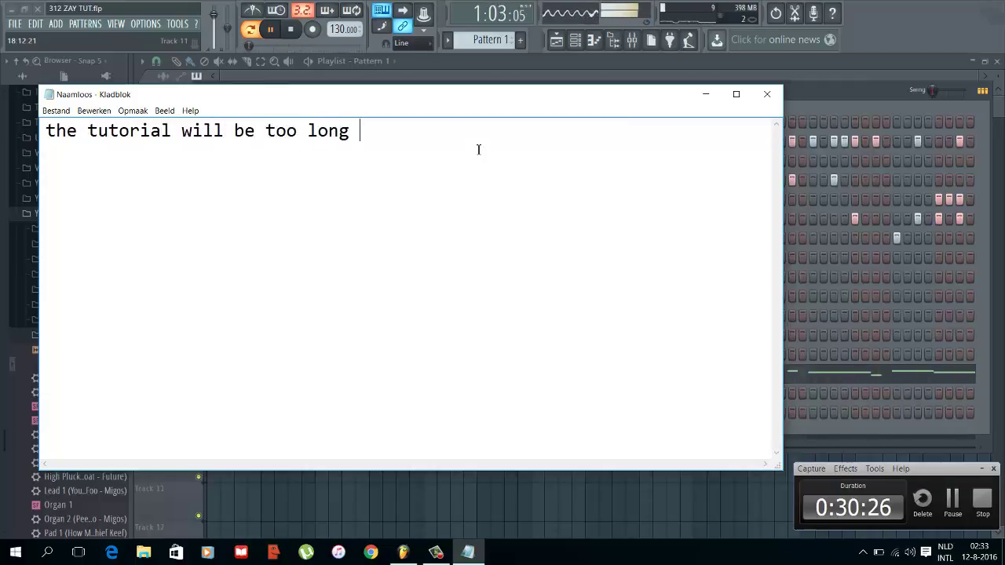
# Step: Replace the note's text with "Thanks for watching and please subscribe!! :)" and select all of it
pyautogui.hotkey('ctrl', 'a')
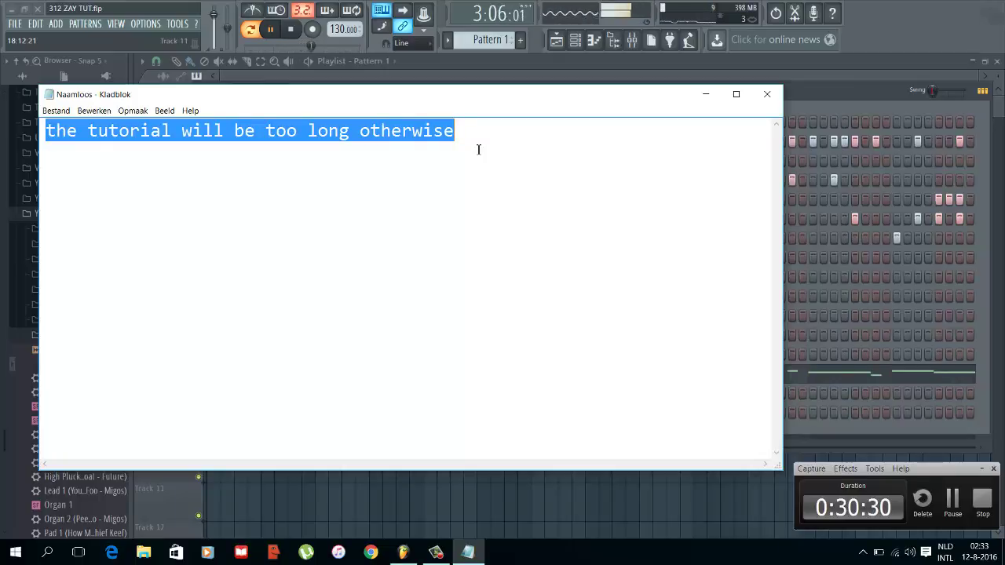
pyautogui.write('T')
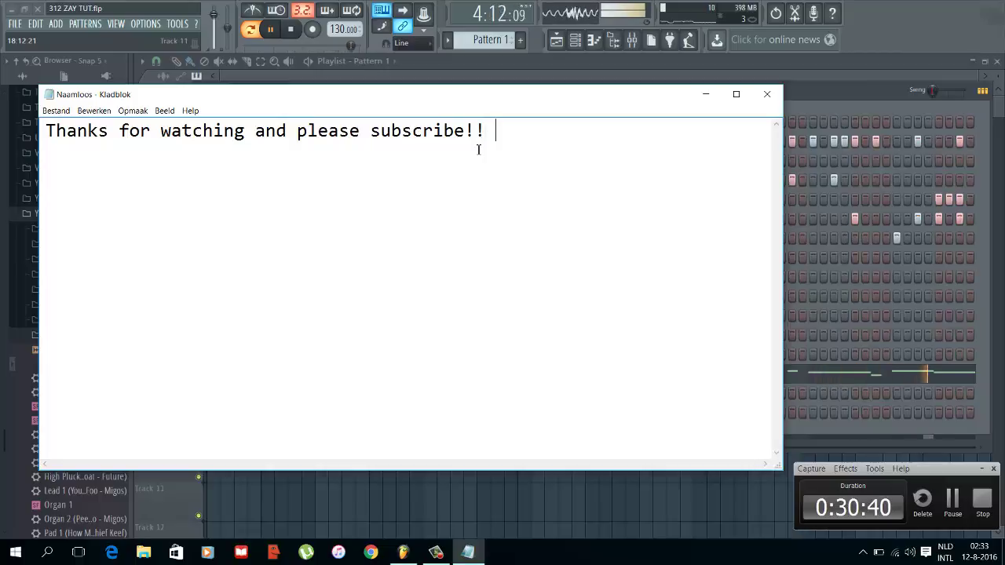
pyautogui.hotkey('ctrl', 'a')
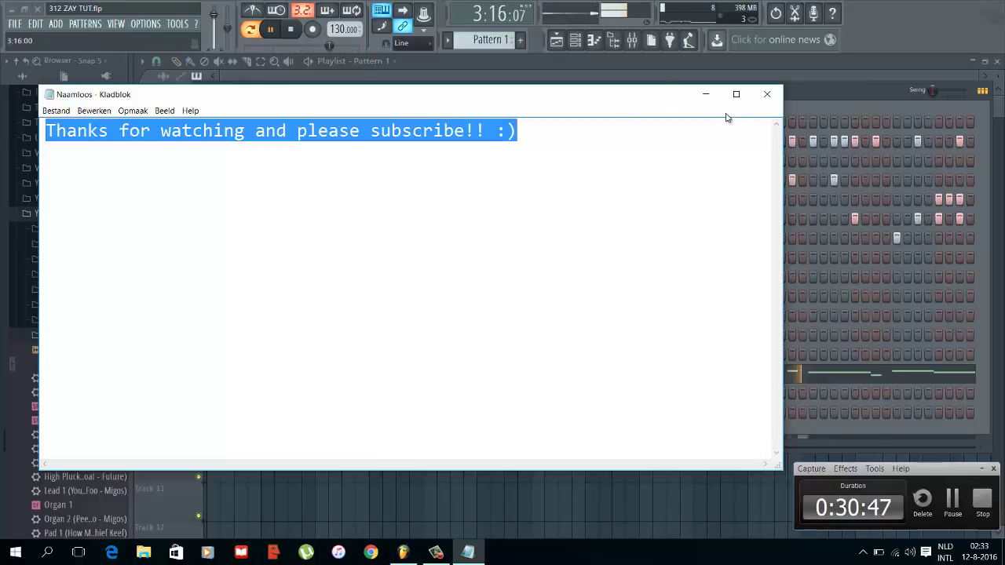
# Step: Replace the selected note text with "Here goes the finished(Kind off)"
pyautogui.write('Here goes the')
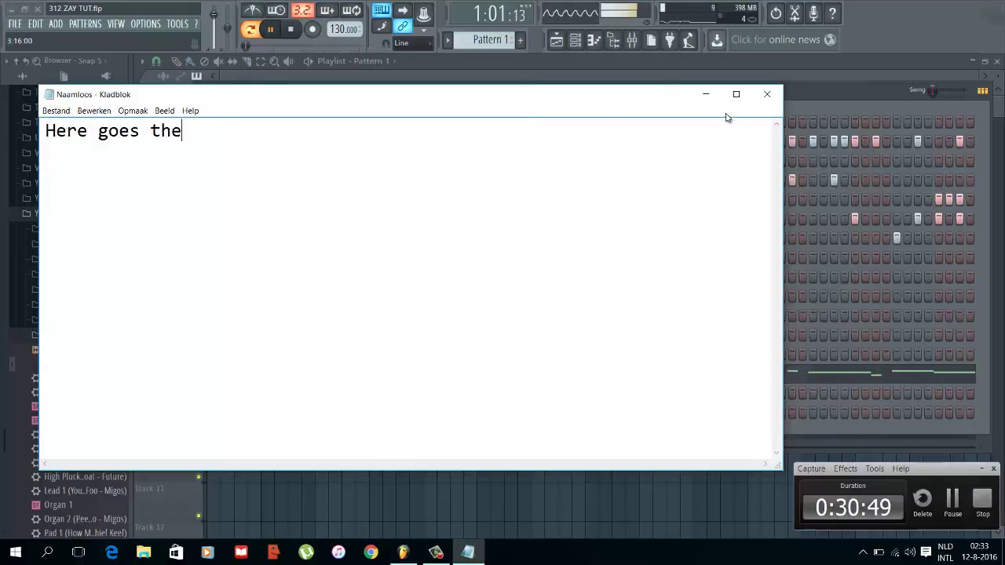
pyautogui.write(' finished')
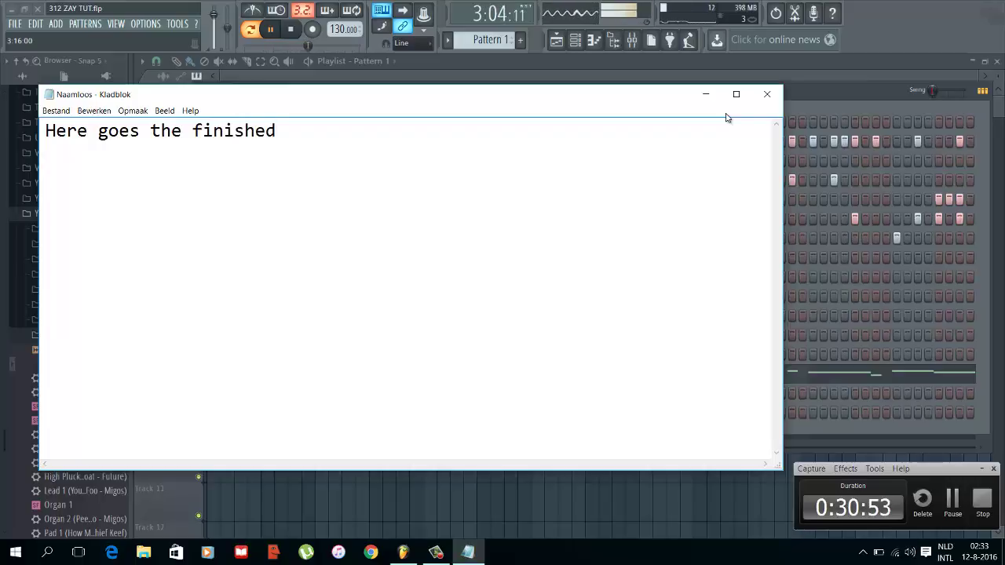
pyautogui.write('(Ki')
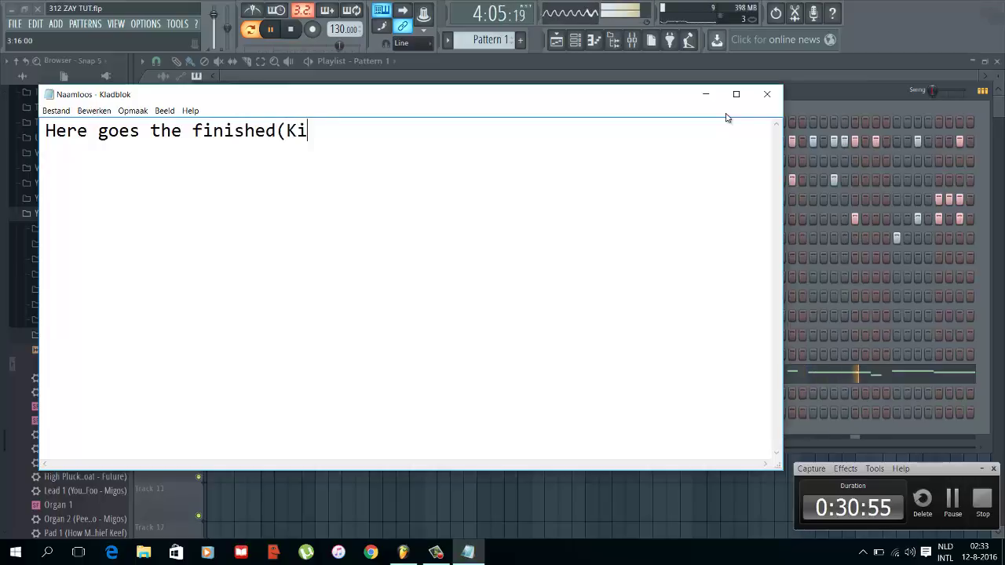
pyautogui.write('nd off')
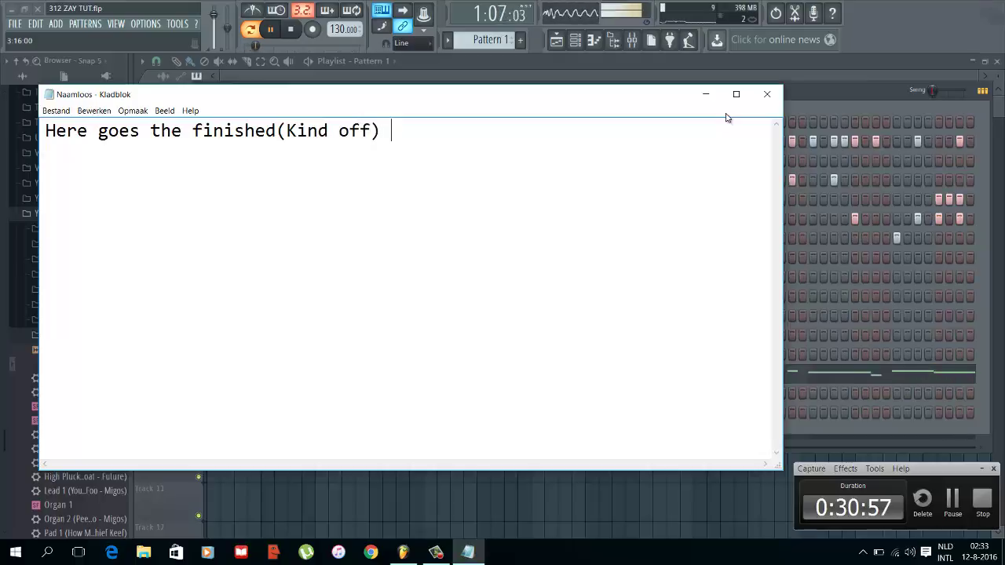
# Step: Return to FL Studio, switch playback from pattern to song mode, and save the project
pyautogui.click(671, 80)
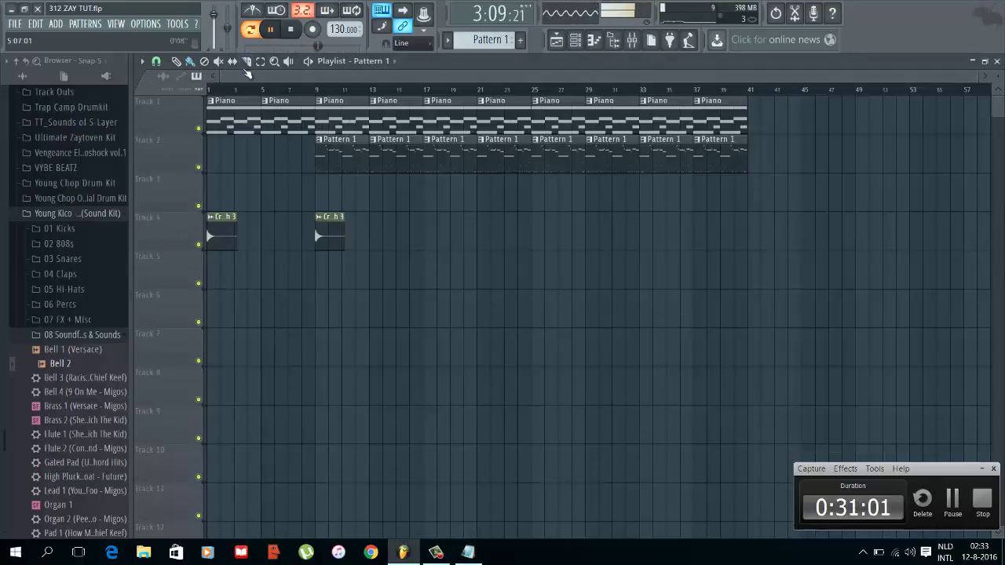
pyautogui.click(253, 35)
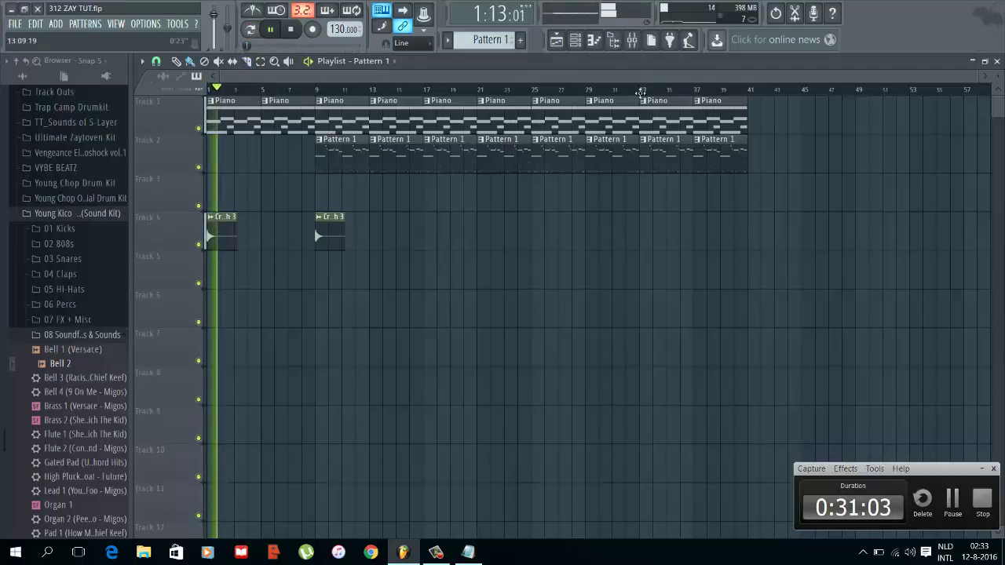
pyautogui.hotkey('ctrl', 's')
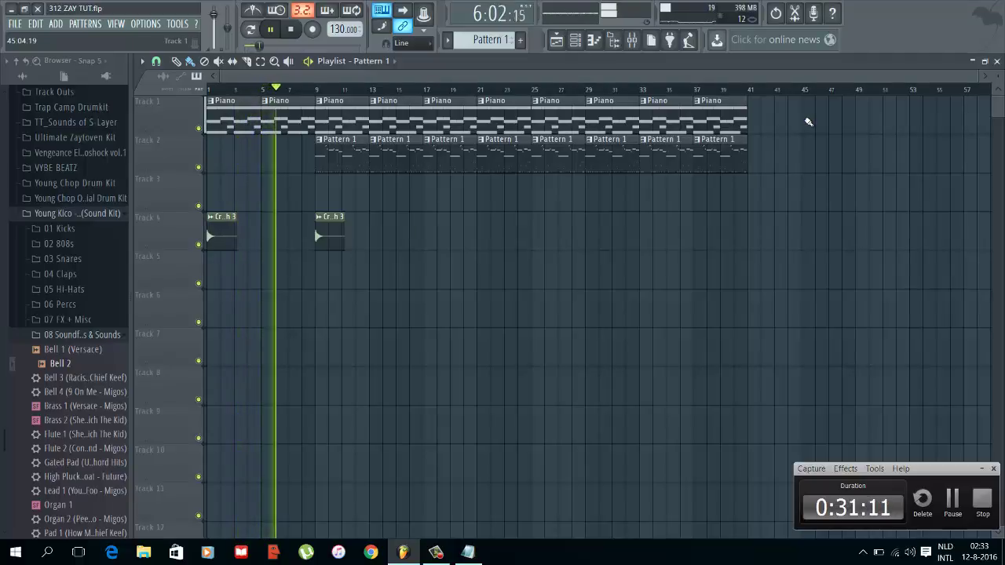
# Step: Browse the samples in the Sought After Shit folder while the arranged song plays, and stop the playback
pyautogui.click(93, 337)
pyautogui.moveTo(5, 287); pyautogui.dragTo(5, 173)
pyautogui.click(81, 226)
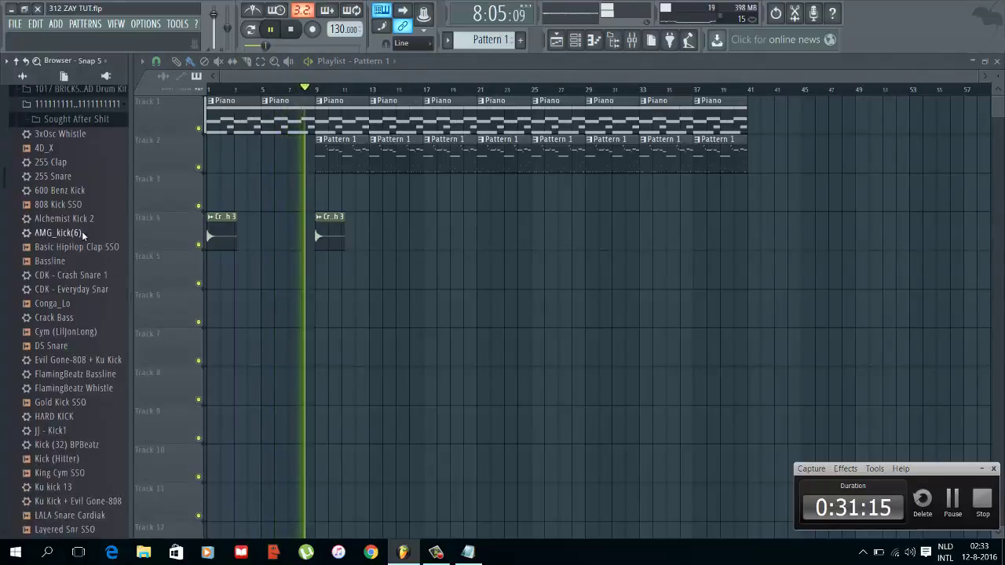
pyautogui.moveTo(3, 179); pyautogui.dragTo(2, 228)
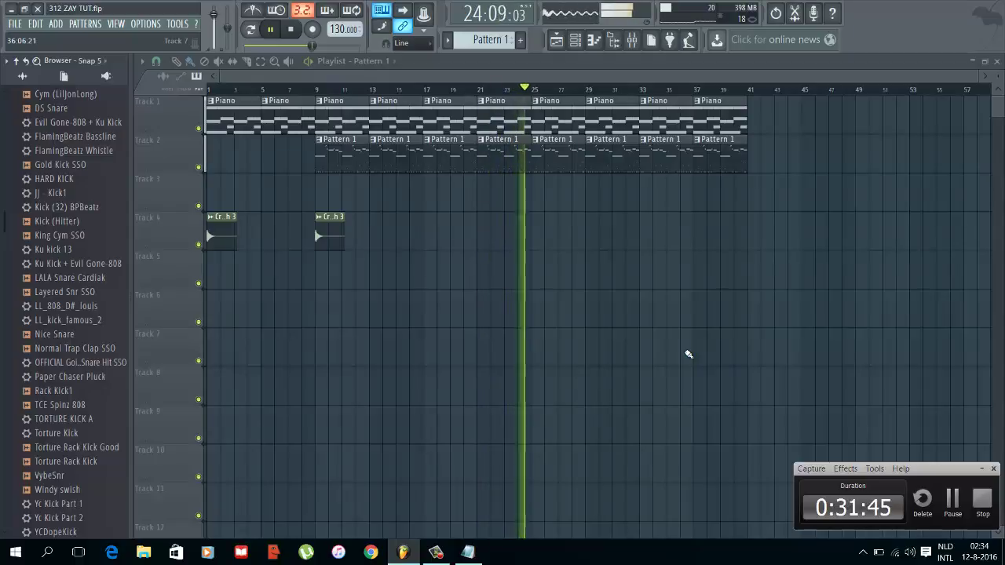
pyautogui.press('space')
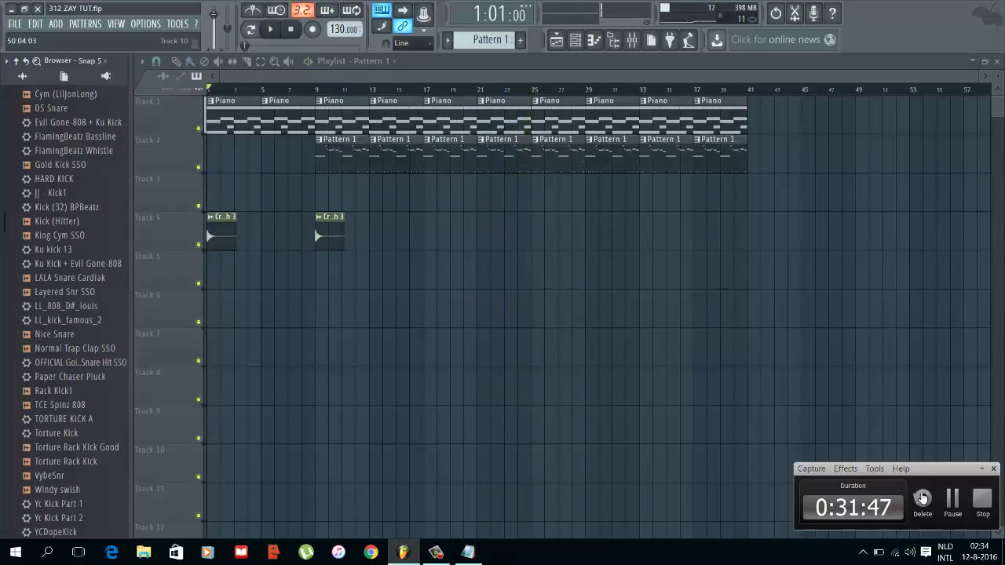